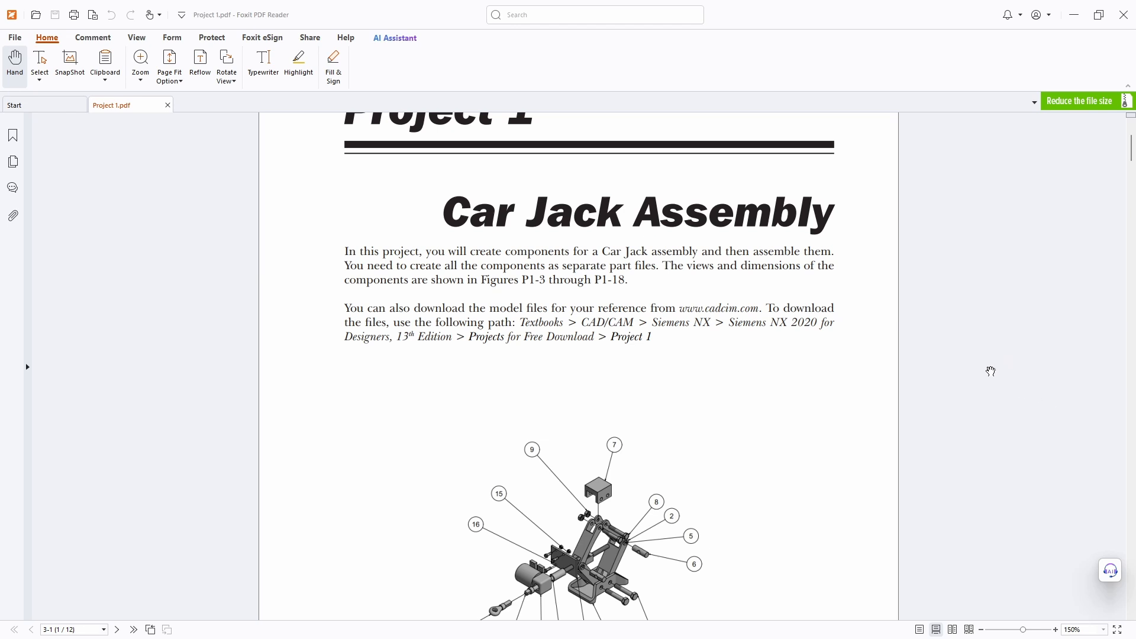
Read through the Car Jack Assembly project introduction, the assembled and exploded views, and the parts list in the PDF
{"action": "scroll", "coordinate": [1005, 464], "scroll_direction": "down", "scroll_amount": 2}
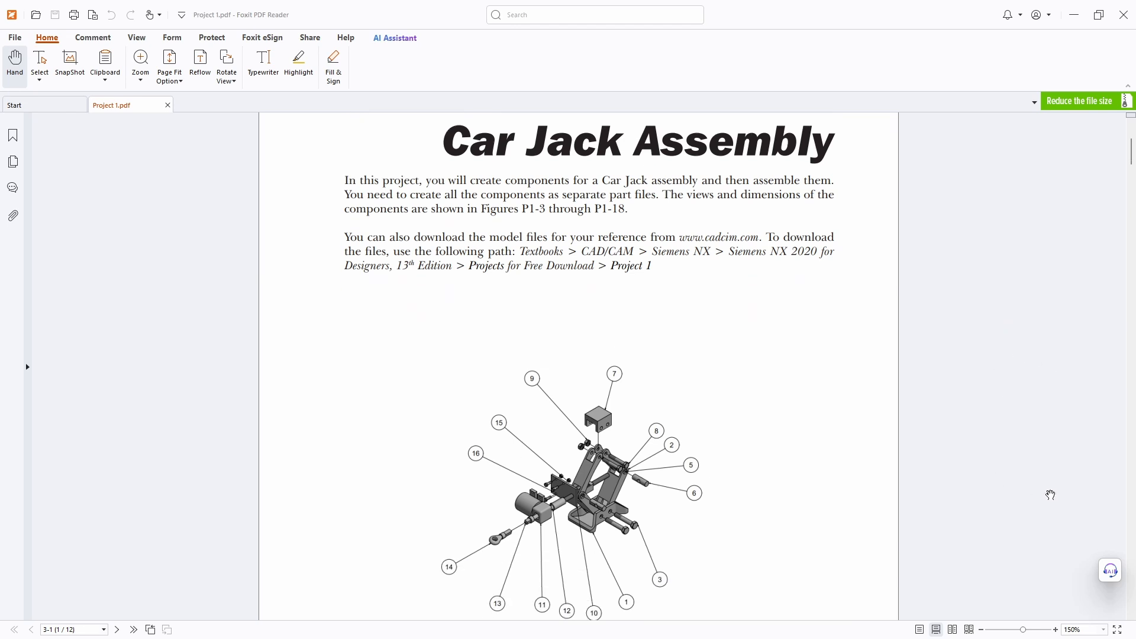
{"action": "scroll", "coordinate": [1056, 476], "scroll_direction": "down", "scroll_amount": 1}
{"action": "scroll", "coordinate": [1057, 477], "scroll_direction": "down", "scroll_amount": 1}
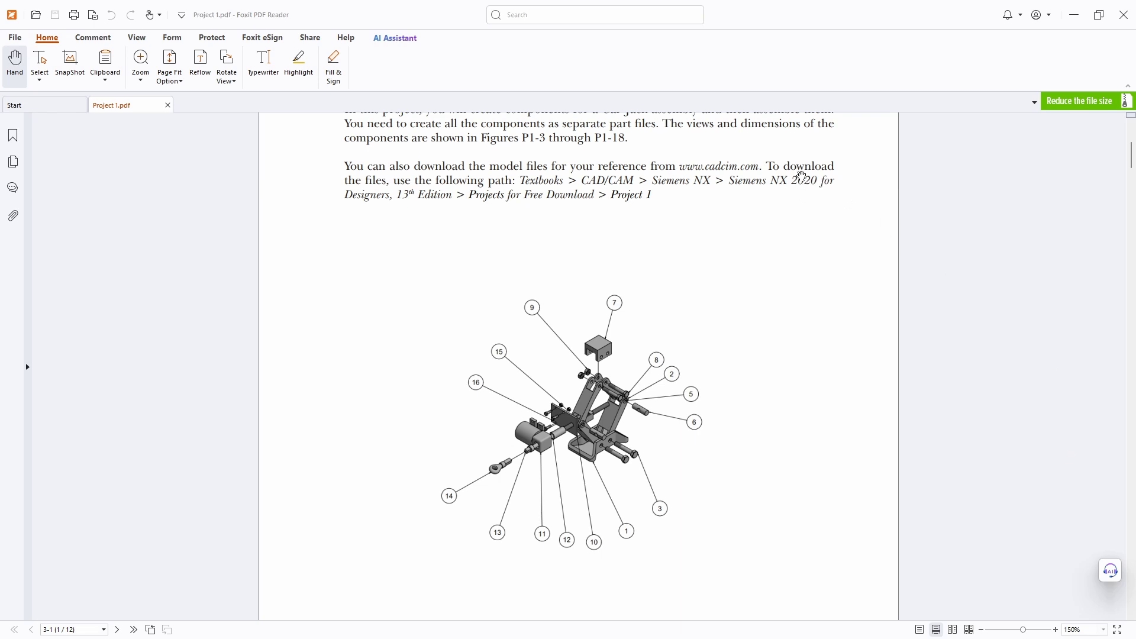
{"action": "scroll", "coordinate": [868, 434], "scroll_direction": "down", "scroll_amount": 1}
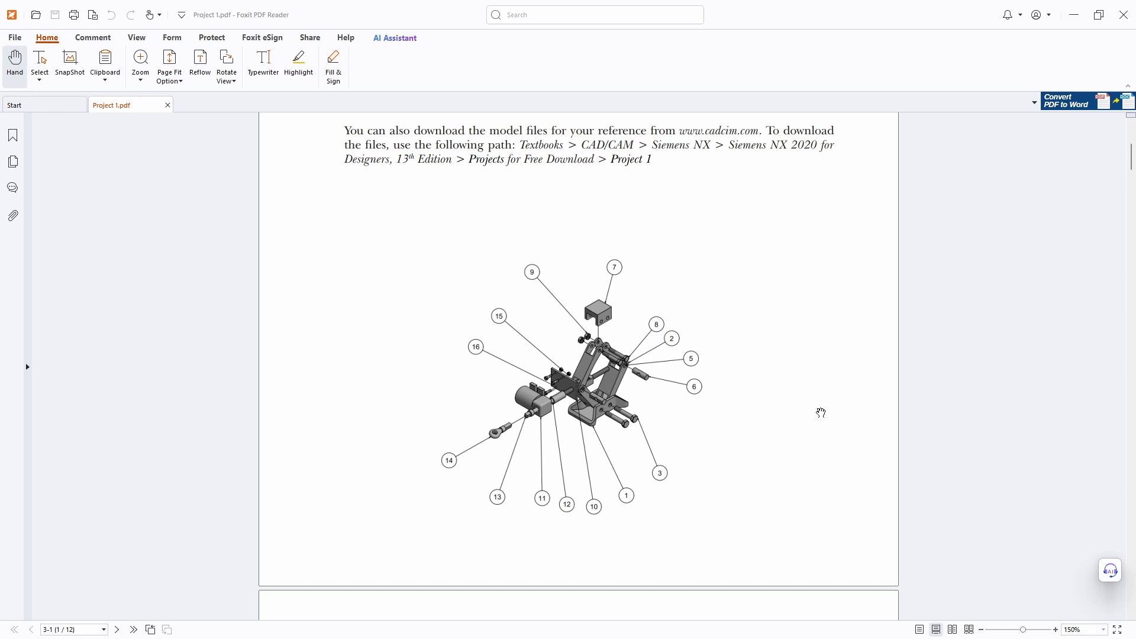
{"action": "scroll", "coordinate": [814, 419], "scroll_direction": "down", "scroll_amount": 6}
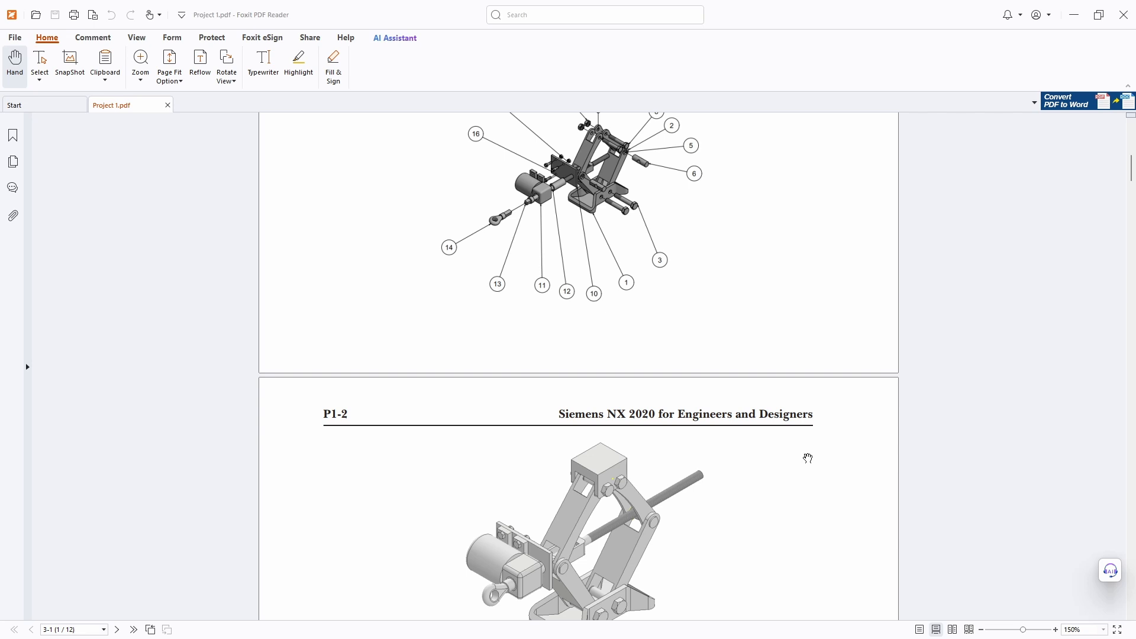
{"action": "scroll", "coordinate": [808, 459], "scroll_direction": "down", "scroll_amount": 11}
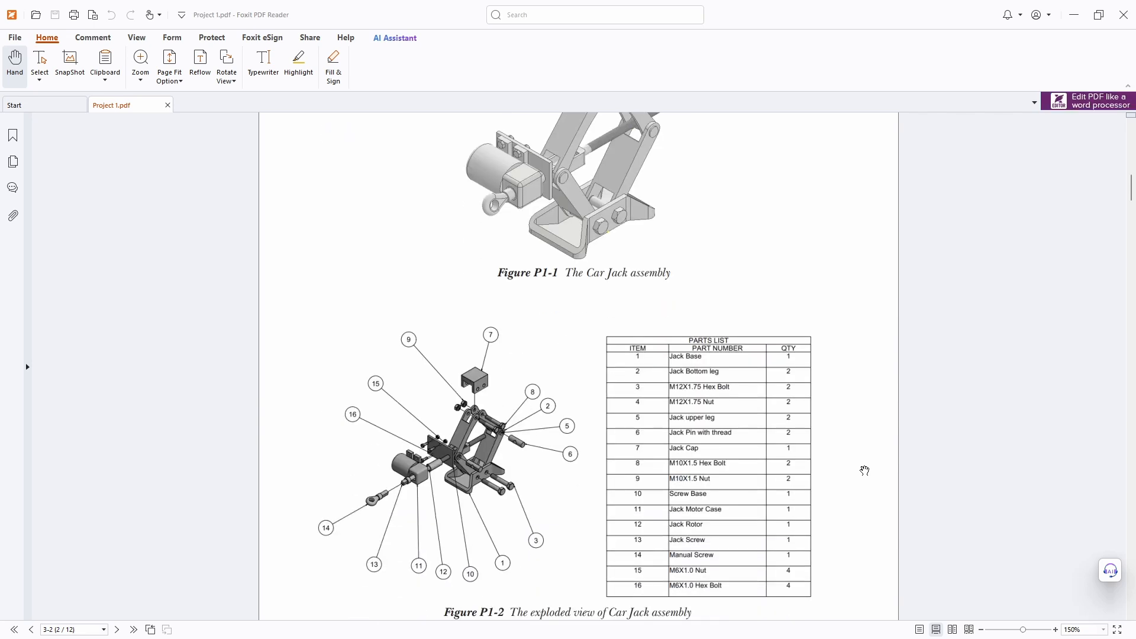
{"action": "scroll", "coordinate": [864, 471], "scroll_direction": "up", "scroll_amount": 3}
{"action": "scroll", "coordinate": [864, 471], "scroll_direction": "down", "scroll_amount": 15}
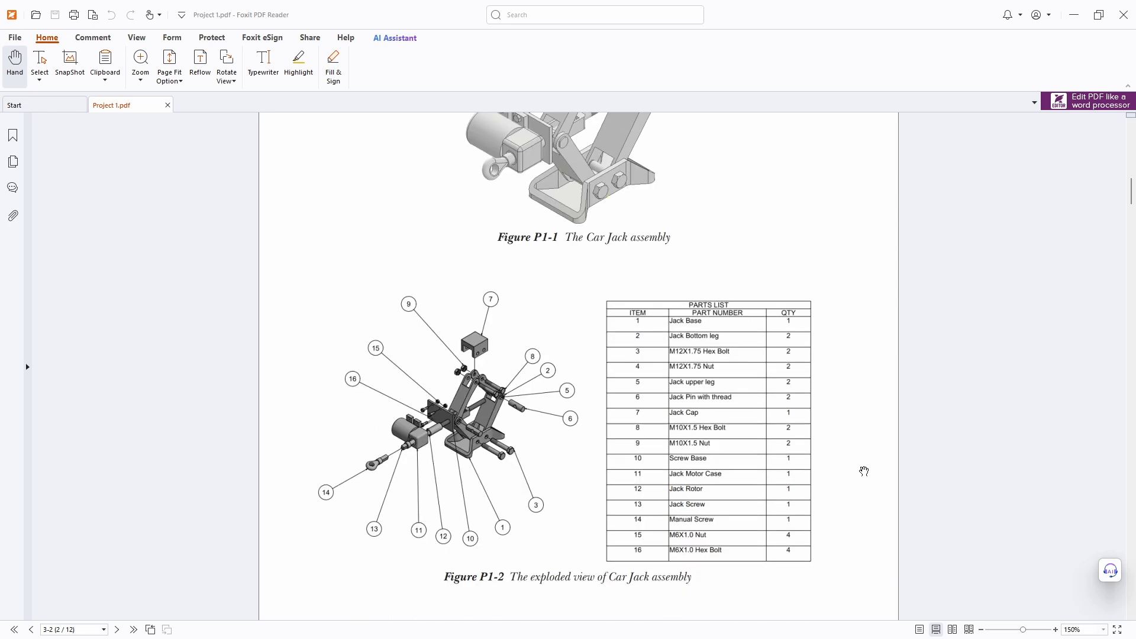
Examine the Jack Base drawing in Figure P1-3 and compare it with the Car Jack assembly figures on the preceding page
{"action": "scroll", "coordinate": [863, 471], "scroll_direction": "down", "scroll_amount": 6}
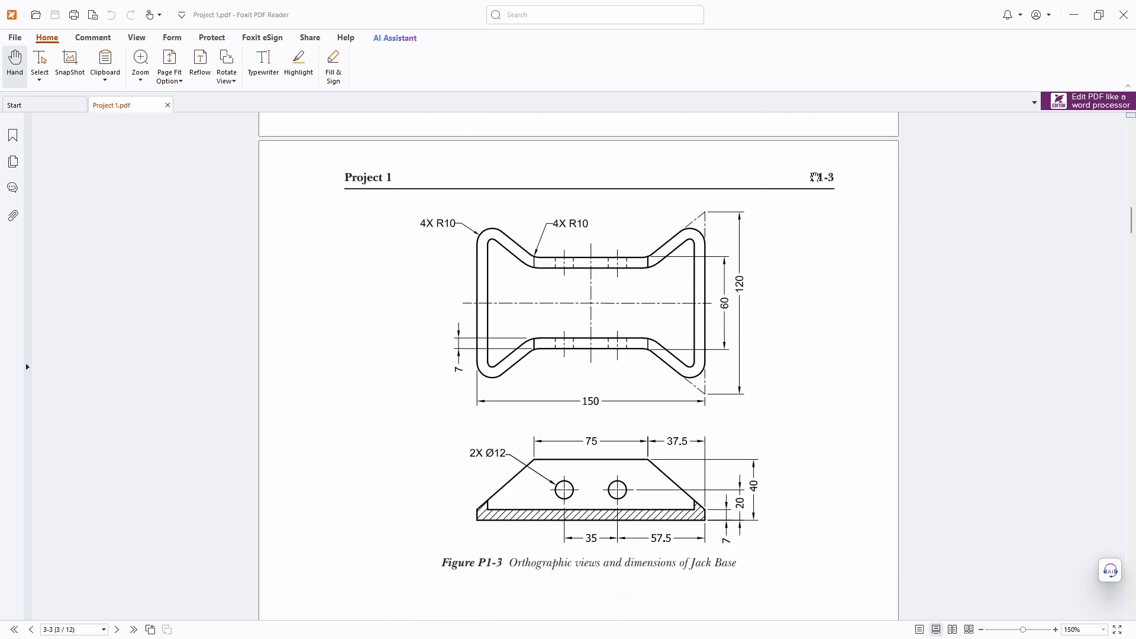
{"action": "scroll", "coordinate": [829, 444], "scroll_direction": "up", "scroll_amount": 5}
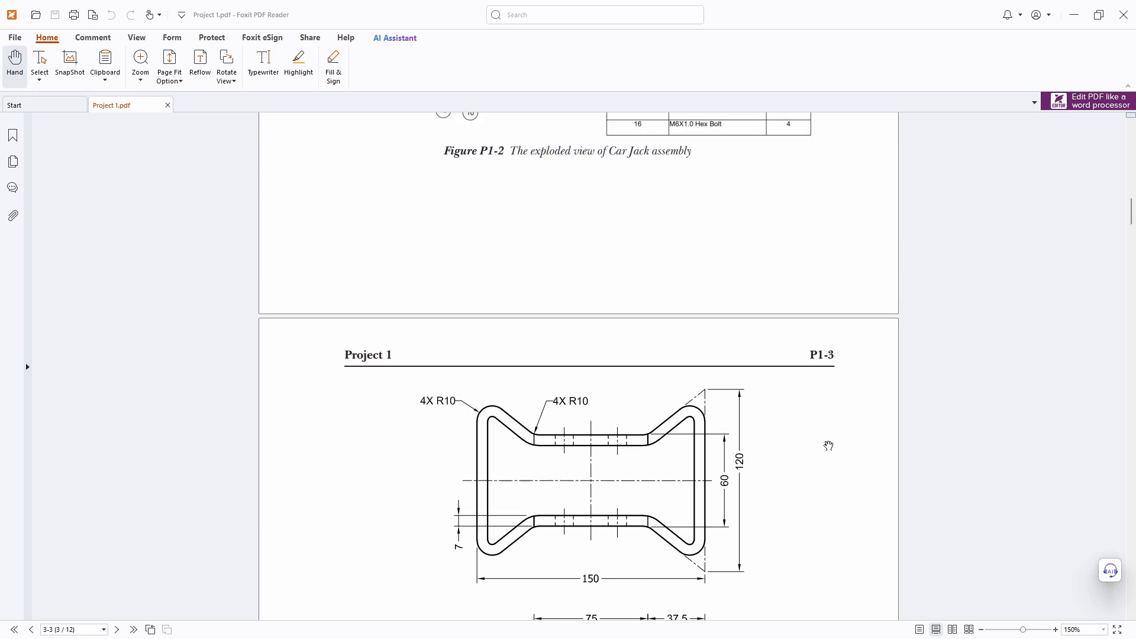
{"action": "scroll", "coordinate": [830, 441], "scroll_direction": "down", "scroll_amount": 6}
{"action": "scroll", "coordinate": [831, 436], "scroll_direction": "up", "scroll_amount": 14}
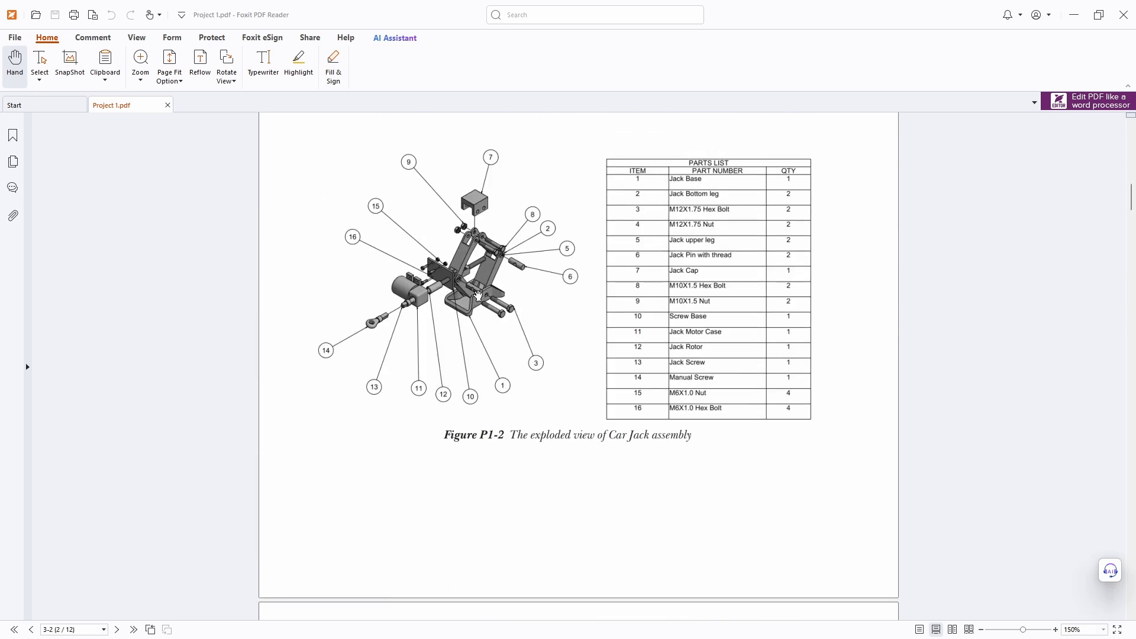
{"action": "scroll", "coordinate": [578, 375], "scroll_direction": "up", "scroll_amount": 8}
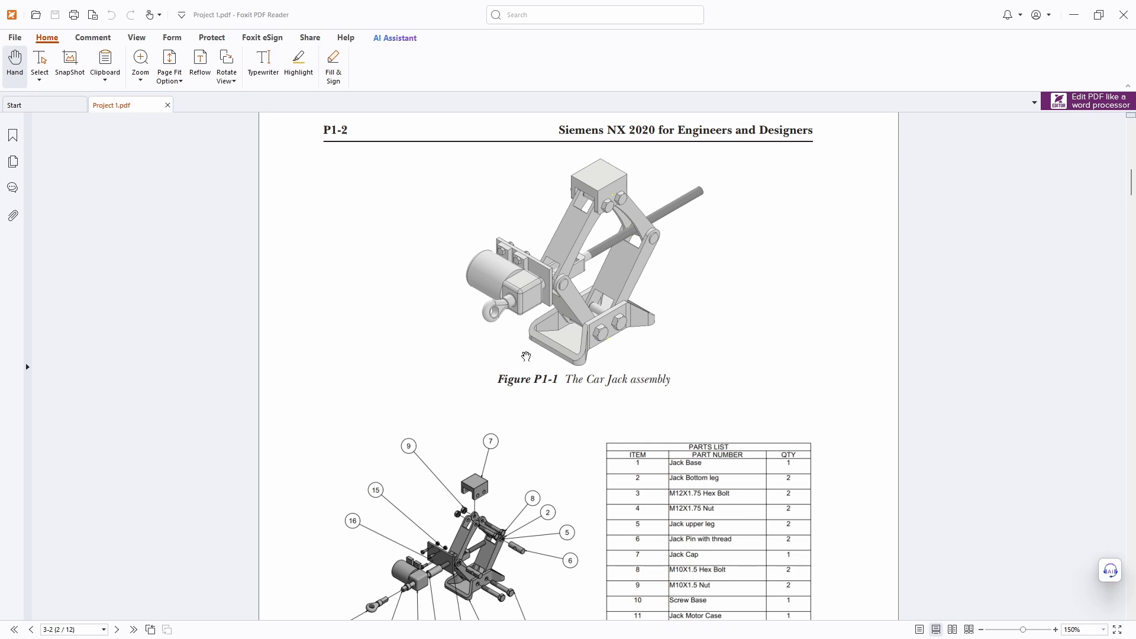
{"action": "scroll", "coordinate": [583, 363], "scroll_direction": "down", "scroll_amount": 20}
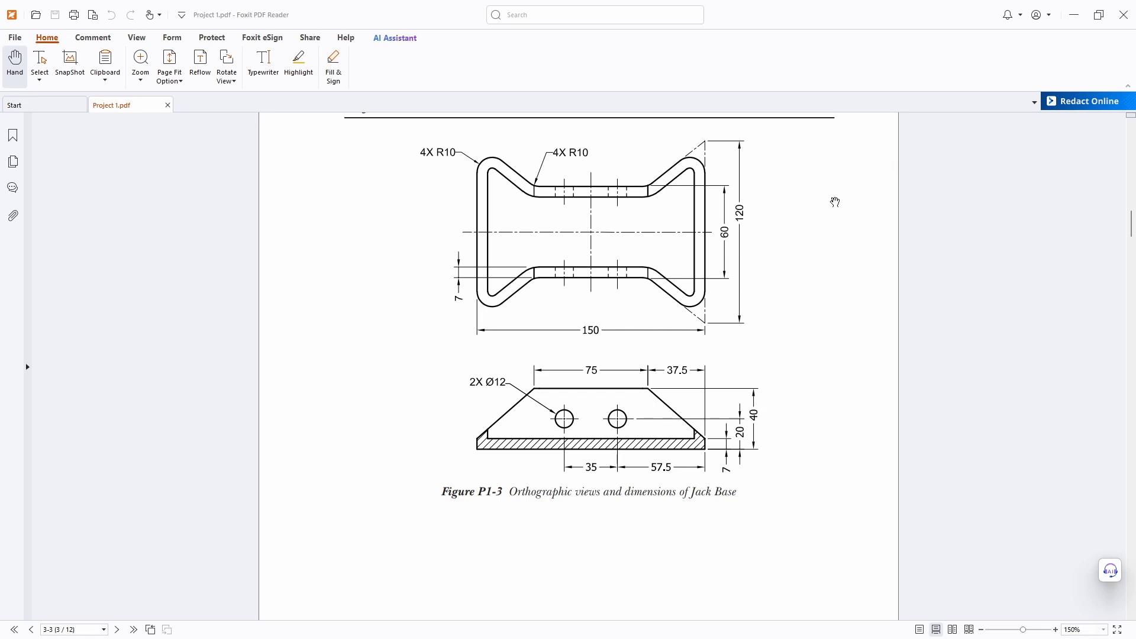
{"action": "scroll", "coordinate": [769, 421], "scroll_direction": "up", "scroll_amount": 10}
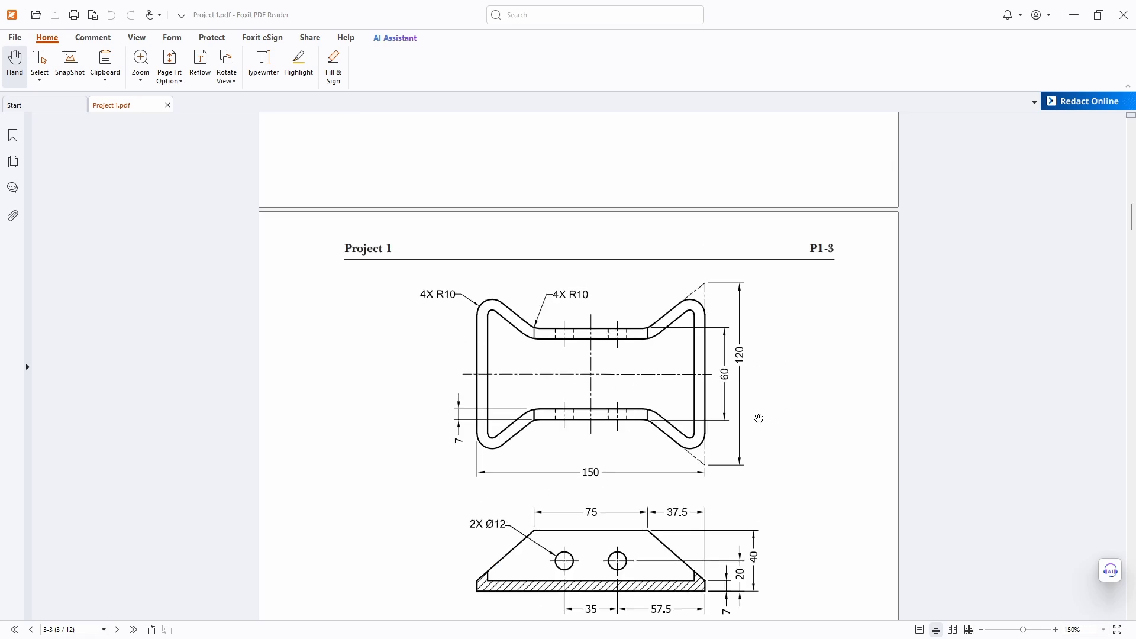
{"action": "scroll", "coordinate": [774, 421], "scroll_direction": "up", "scroll_amount": 9}
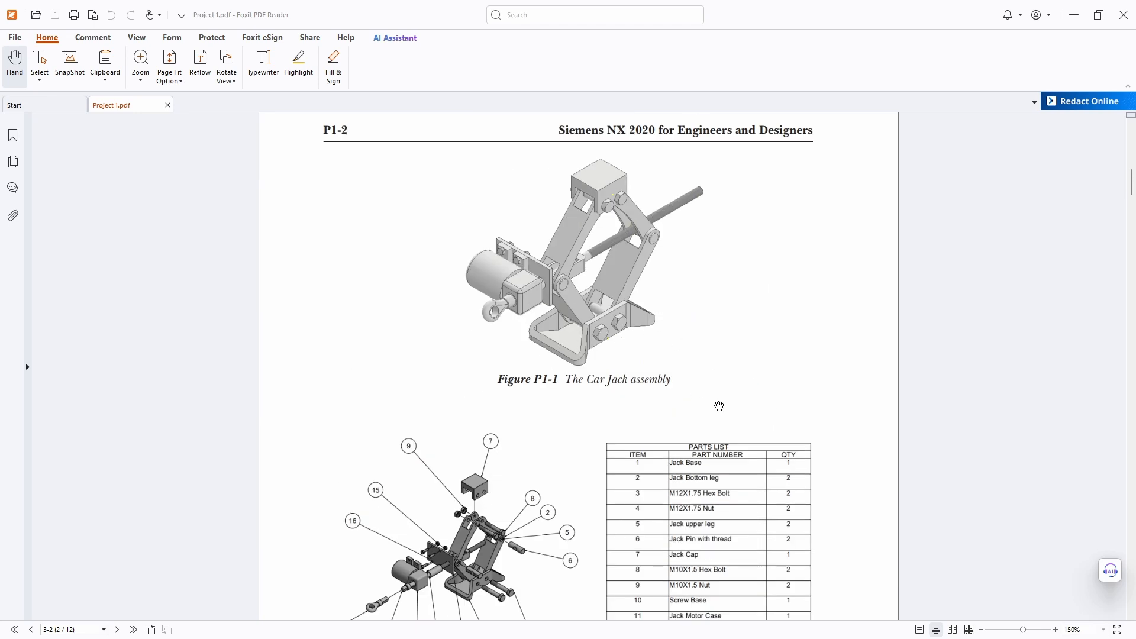
{"action": "scroll", "coordinate": [742, 417], "scroll_direction": "down", "scroll_amount": 1}
{"action": "scroll", "coordinate": [745, 432], "scroll_direction": "down", "scroll_amount": 10}
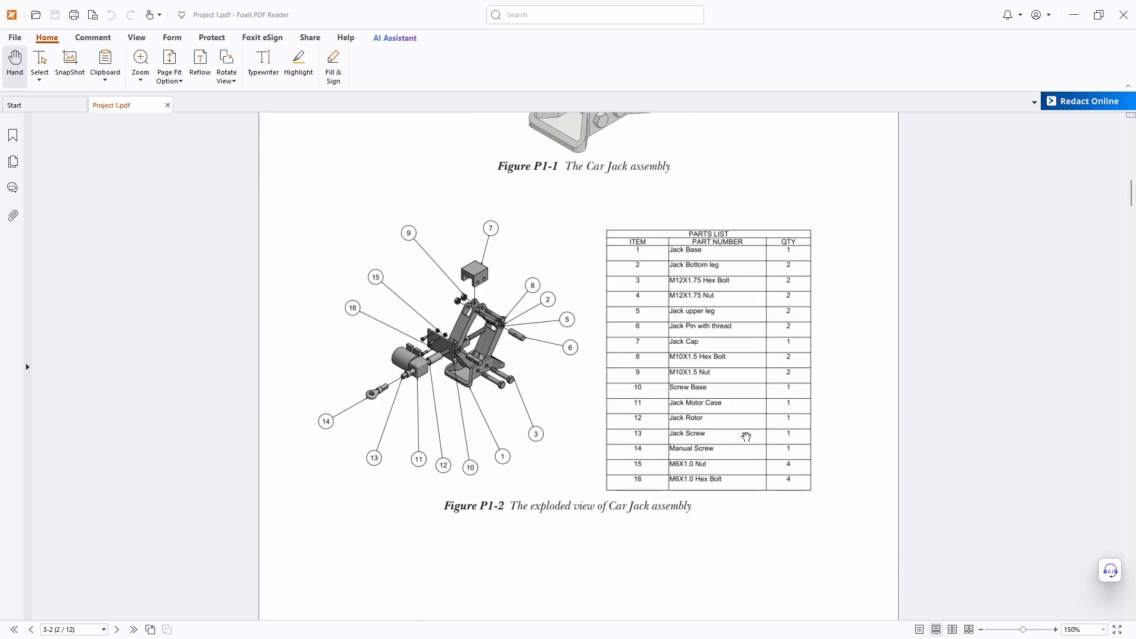
{"action": "scroll", "coordinate": [662, 398], "scroll_direction": "up", "scroll_amount": 7}
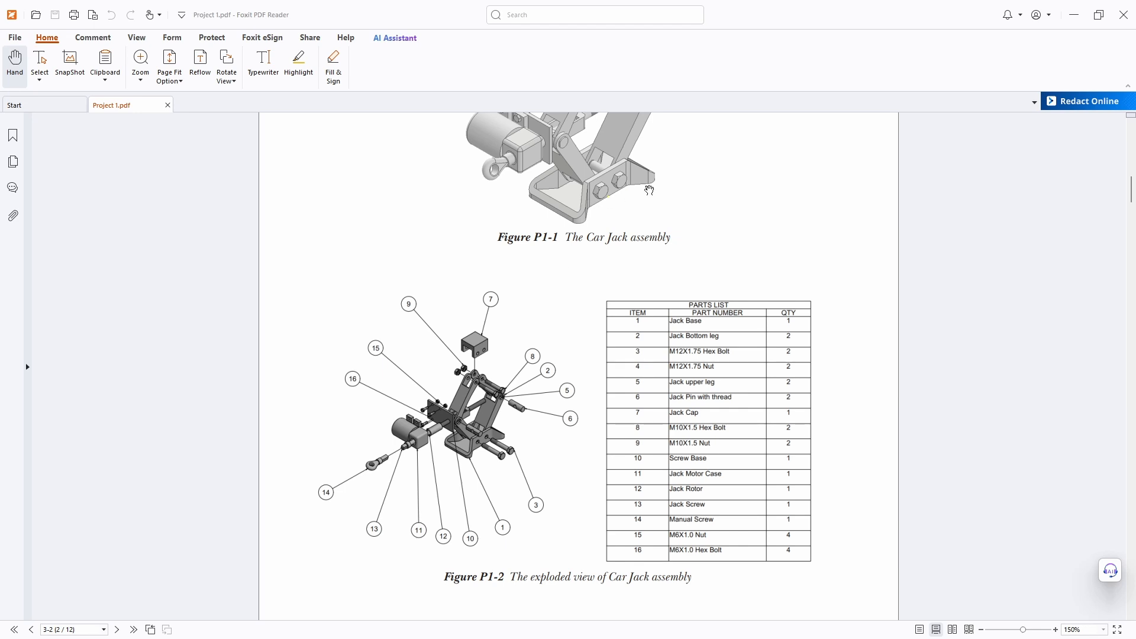
{"action": "scroll", "coordinate": [614, 339], "scroll_direction": "down", "scroll_amount": 12}
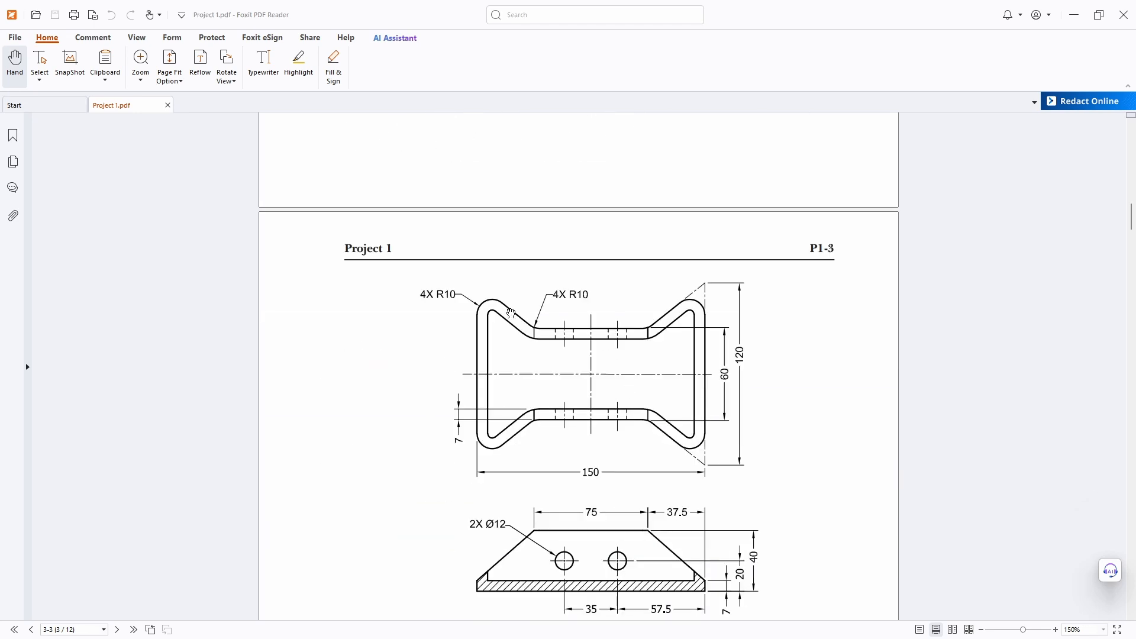
{"action": "scroll", "coordinate": [605, 325], "scroll_direction": "down", "scroll_amount": 2}
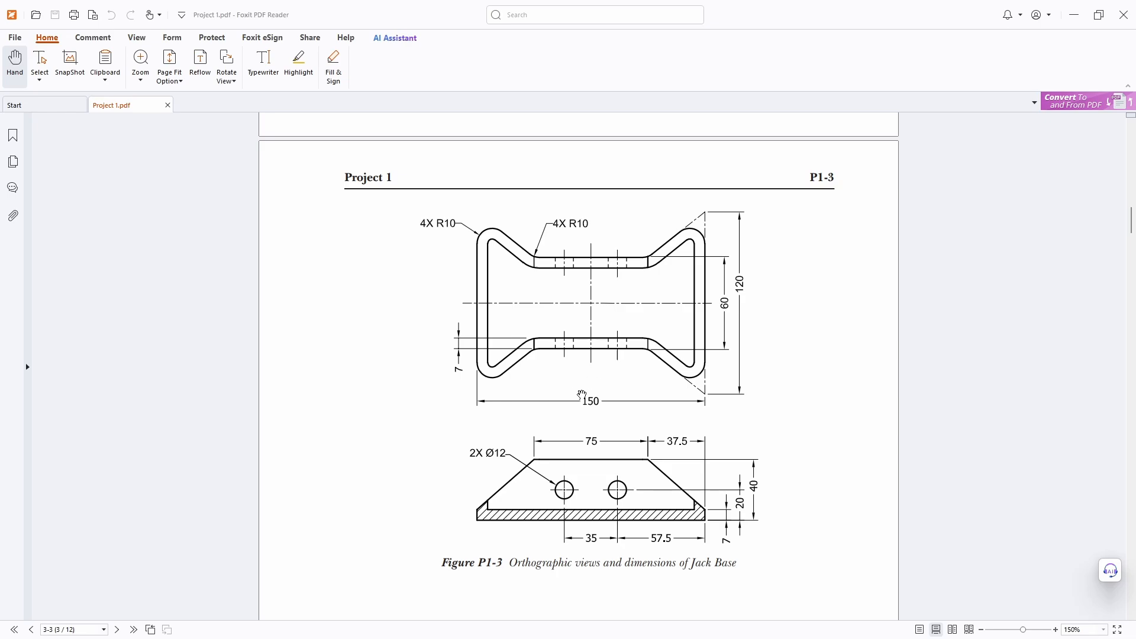
Switch to Siemens NX and create a new millimetre part from the Model template, named Jack Base1
{"action": "key", "text": "alt+Tab"}
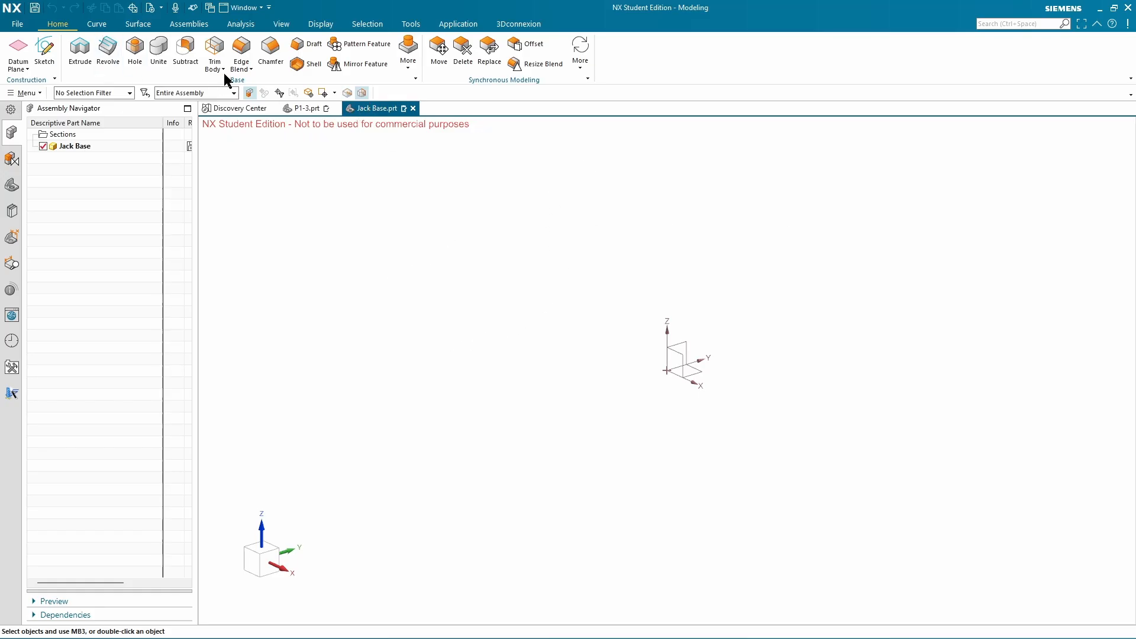
{"action": "left_click", "coordinate": [17, 24]}
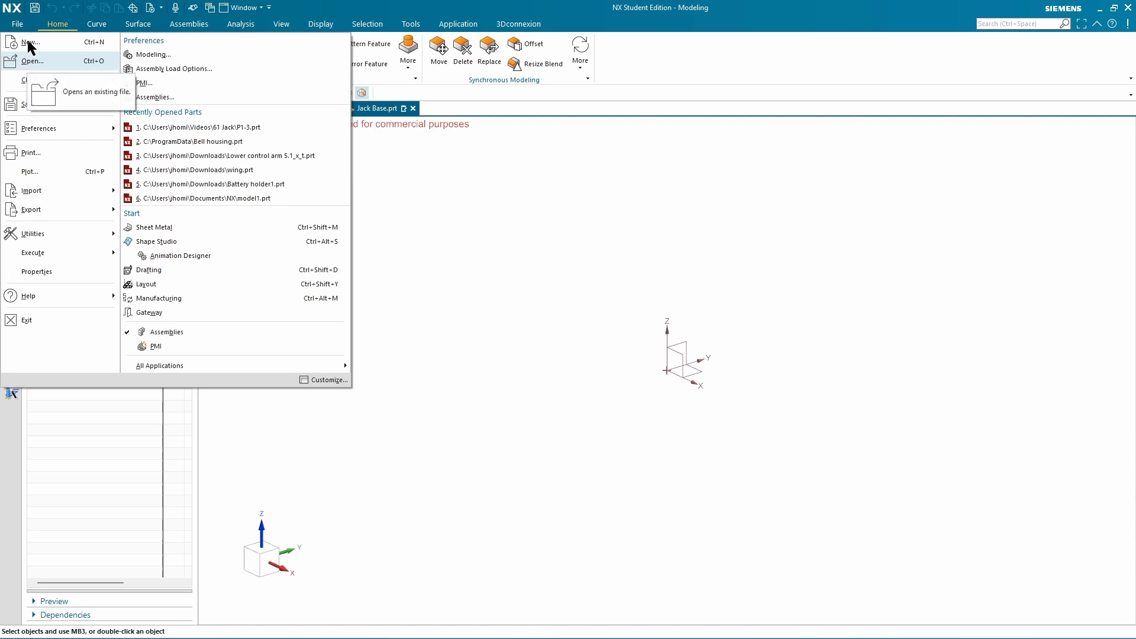
{"action": "left_click", "coordinate": [29, 42]}
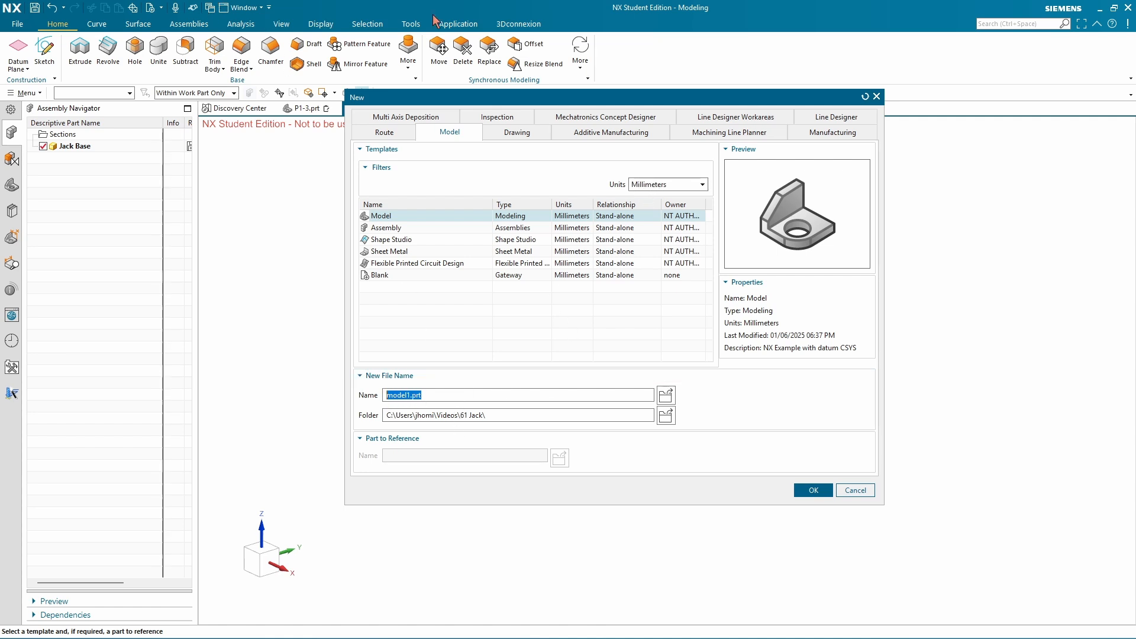
{"action": "left_click_drag", "start_coordinate": [451, 397], "coordinate": [344, 405]}
{"action": "type", "text": "Jack Base1"}
{"action": "key", "text": "Return"}
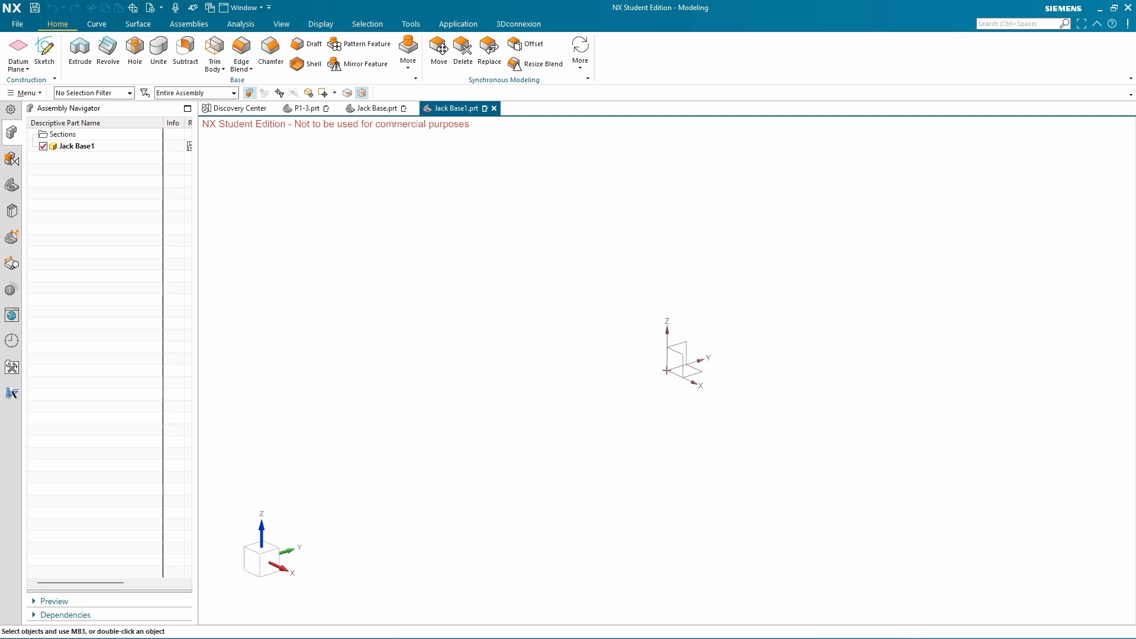
Switch to Foxit PDF Reader, show Figure P1-3 in full, and move the PDF window off the modelling screen
{"action": "key", "text": "alt+Tab"}
{"action": "scroll", "coordinate": [624, 225], "scroll_direction": "down", "scroll_amount": 1}
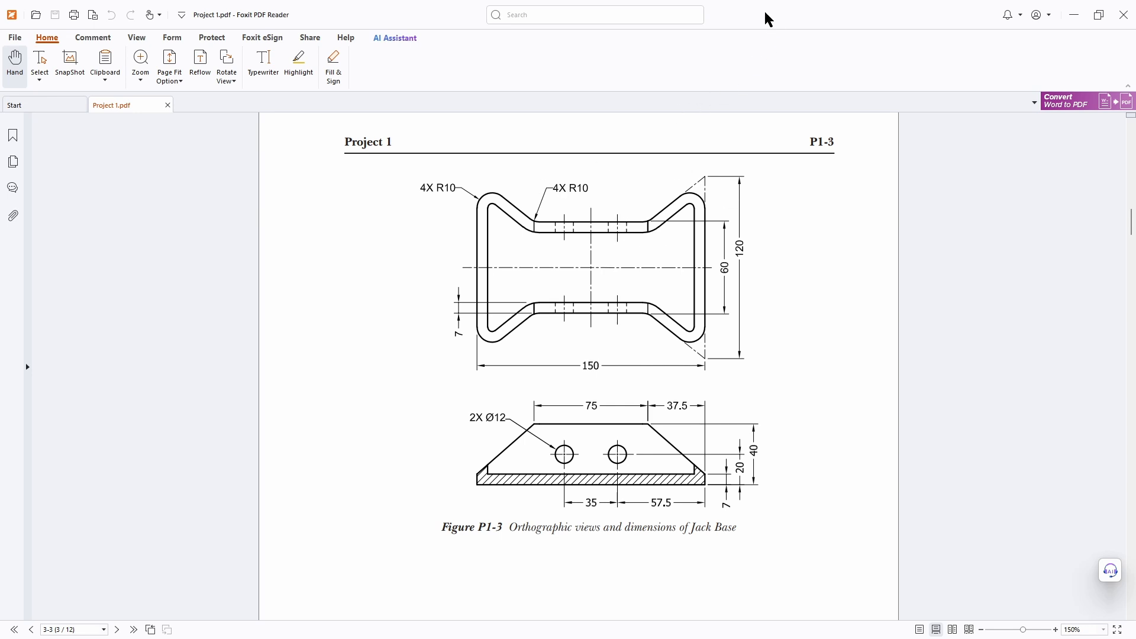
{"action": "left_click_drag", "start_coordinate": [748, 21], "coordinate": [1135, 30]}
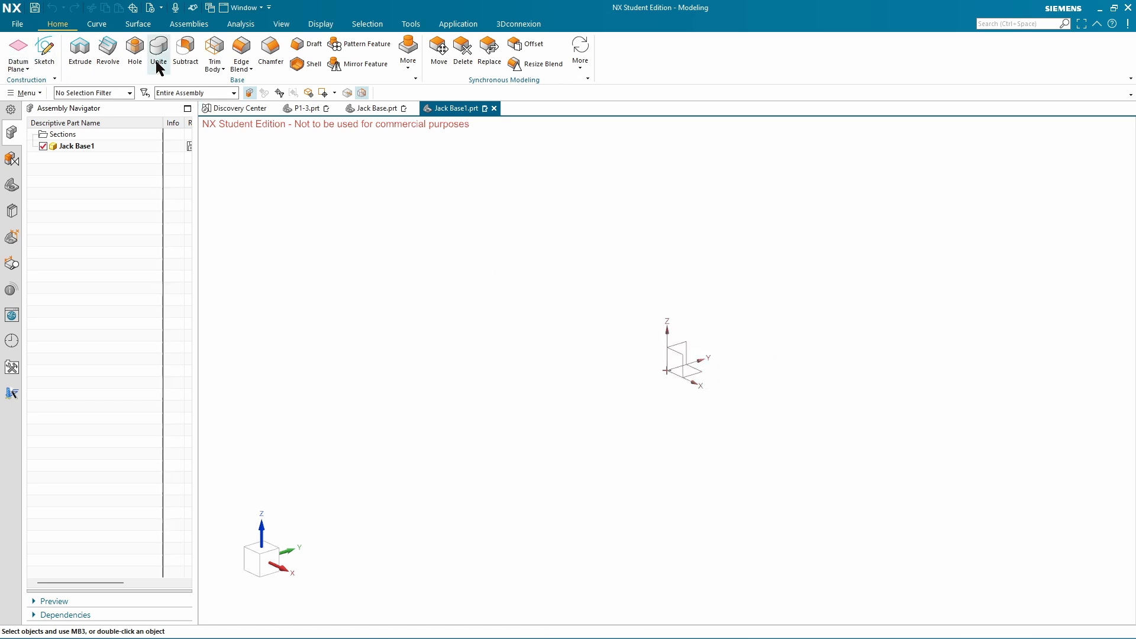
Create a new sketch on the Front principal plane of the Jack Base1 part
{"action": "left_click", "coordinate": [45, 50]}
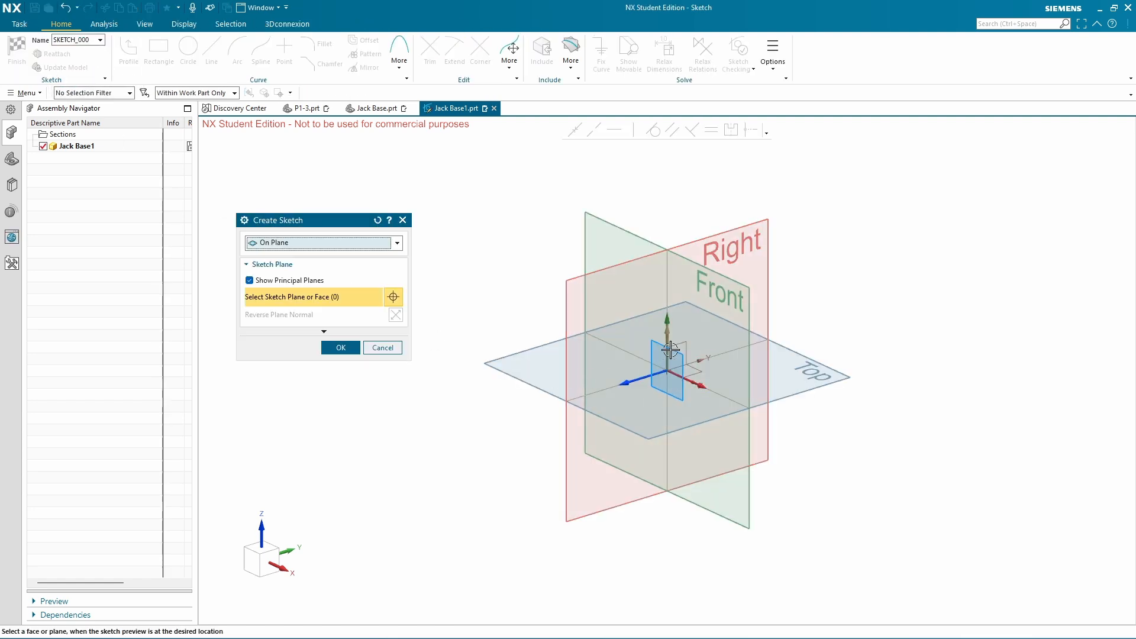
{"action": "left_click", "coordinate": [717, 294]}
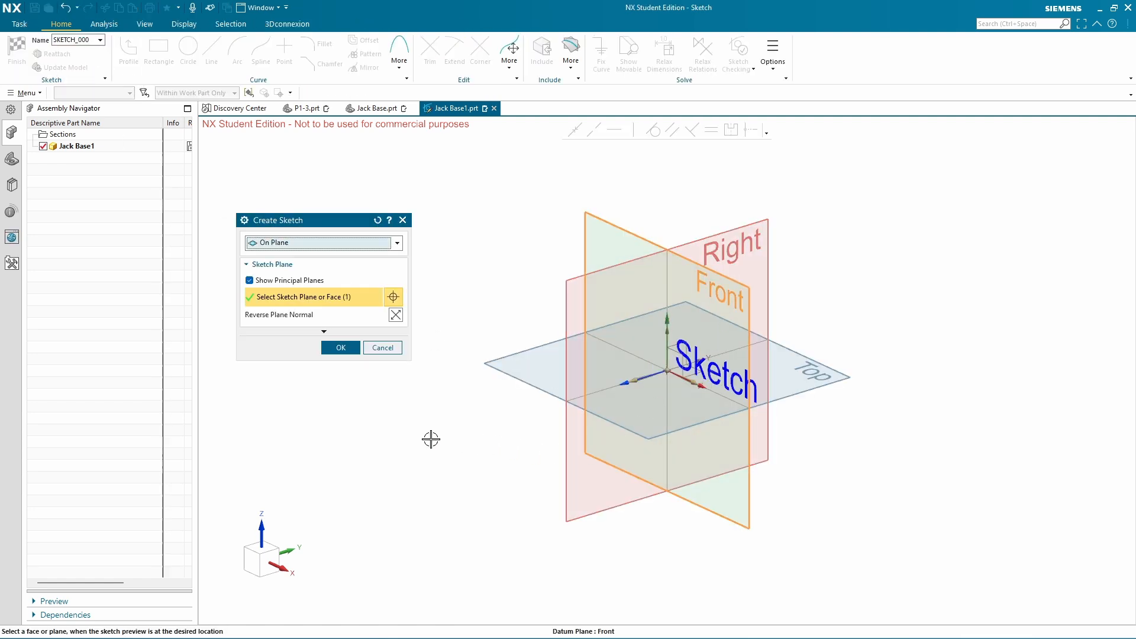
{"action": "left_click", "coordinate": [352, 348]}
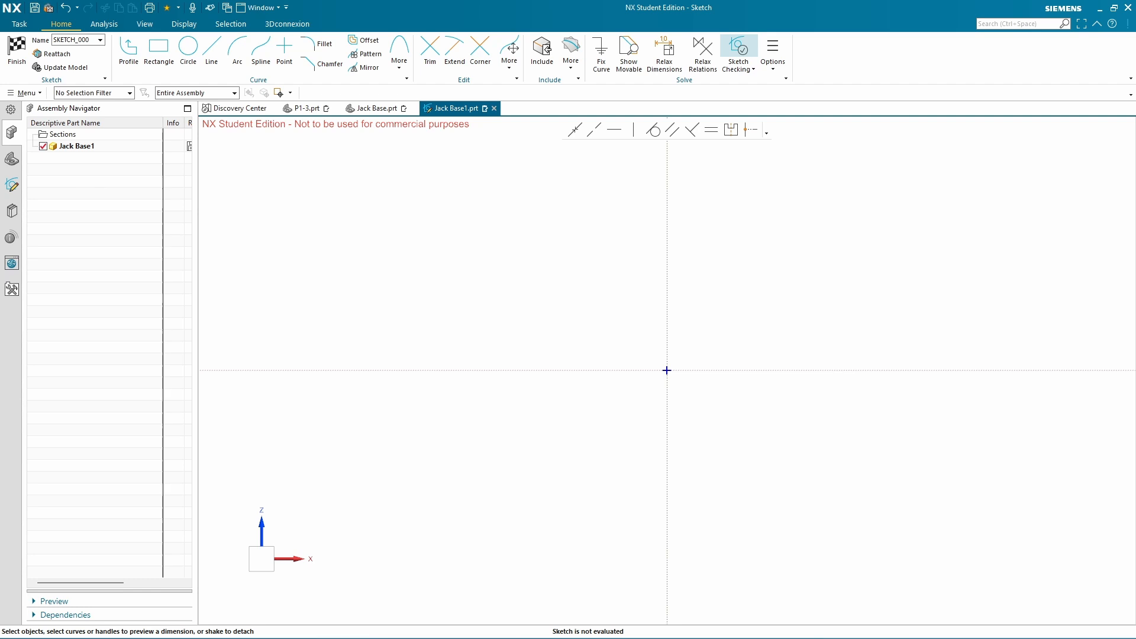
Consult the Jack Base drawing, then draw a rectangle from its center about 407 mm wide, centered on the sketch origin
{"action": "left_click_drag", "start_coordinate": [1135, 68], "coordinate": [835, 79]}
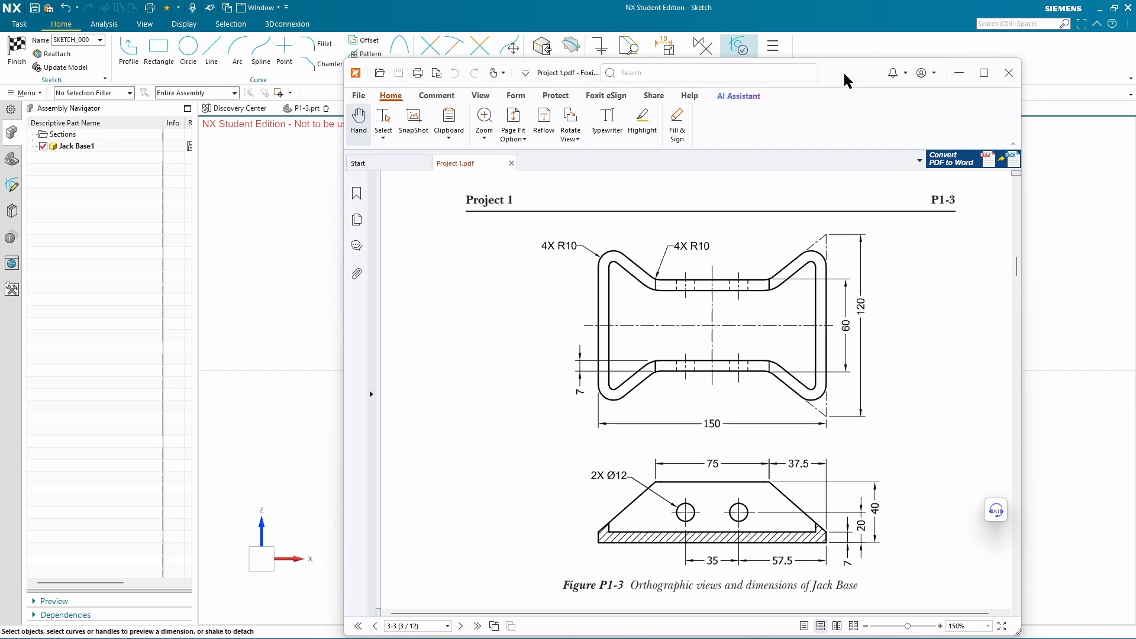
{"action": "mouse_move", "coordinate": [847, 80]}
{"action": "left_mouse_down"}
{"action": "mouse_move", "coordinate": [1135, 82]}
{"action": "mouse_move", "coordinate": [1135, 118]}
{"action": "left_mouse_up"}
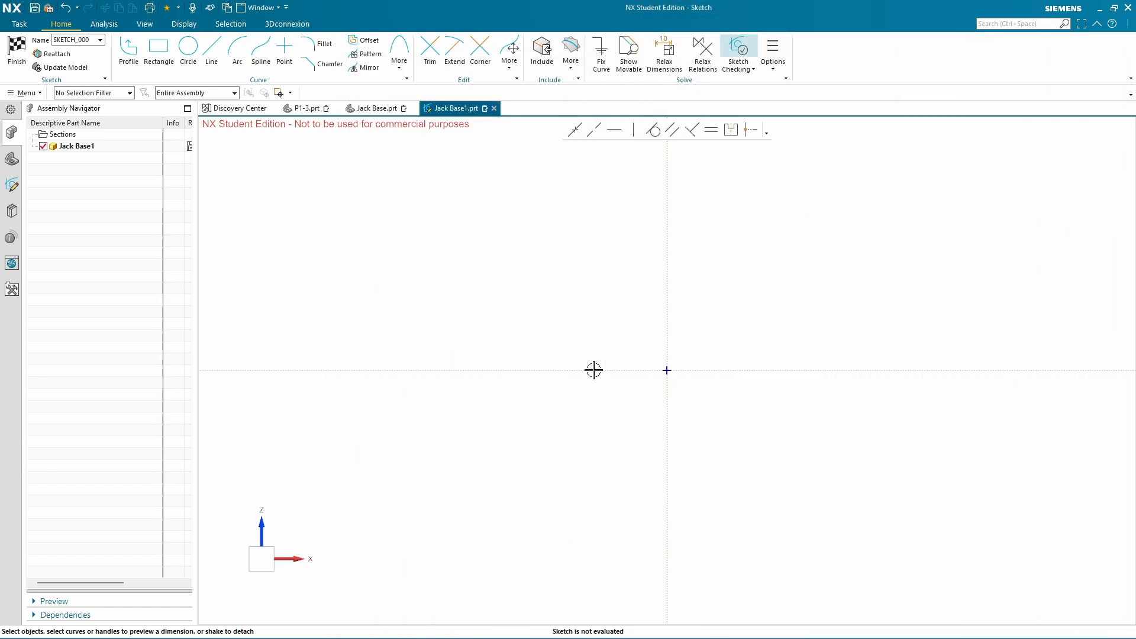
{"action": "left_click", "coordinate": [159, 48]}
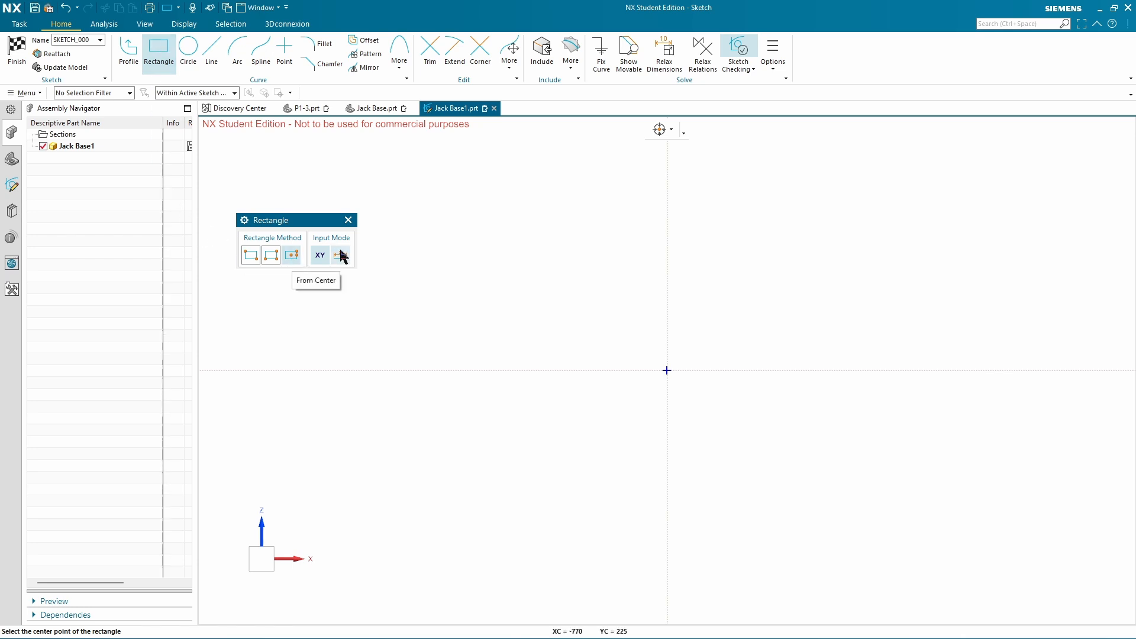
{"action": "left_click", "coordinate": [667, 372]}
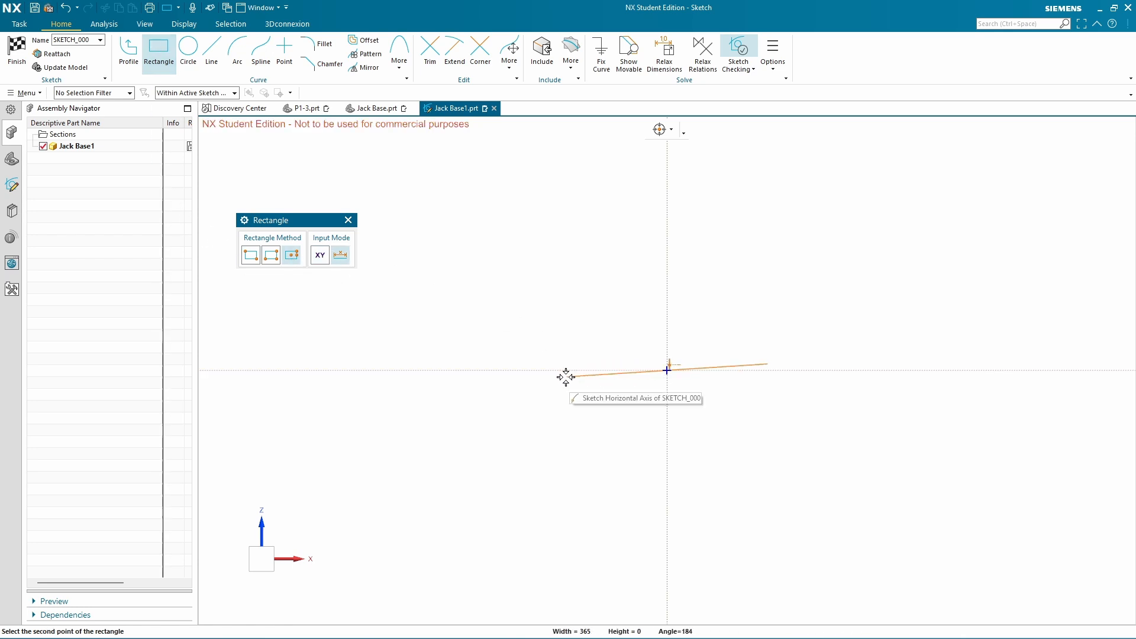
{"action": "left_click", "coordinate": [553, 287]}
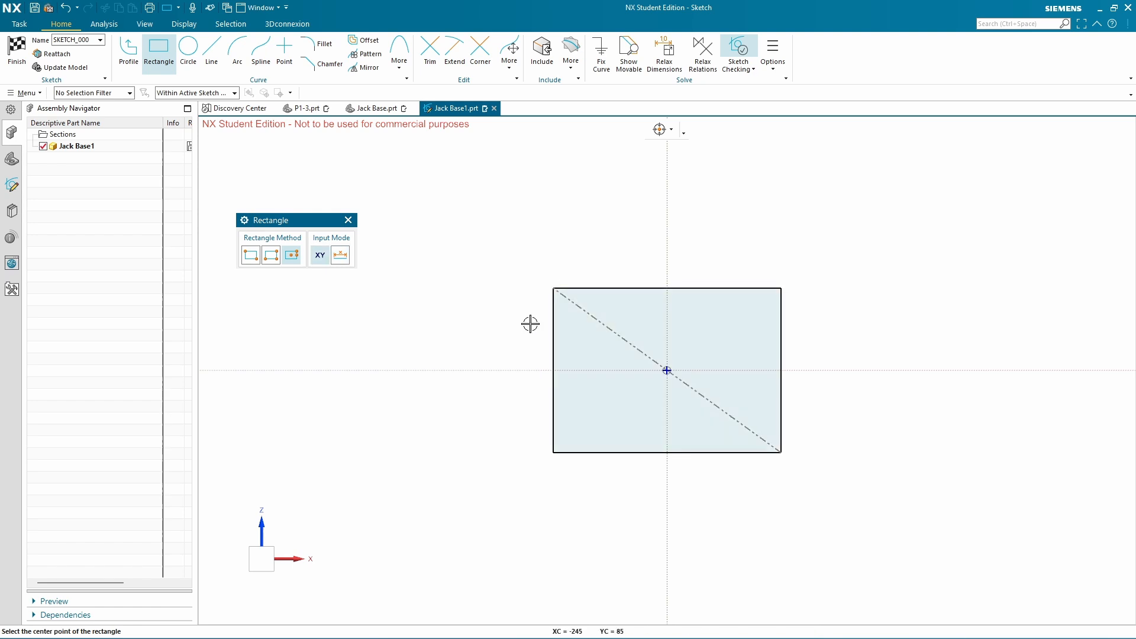
{"action": "left_click", "coordinate": [348, 220]}
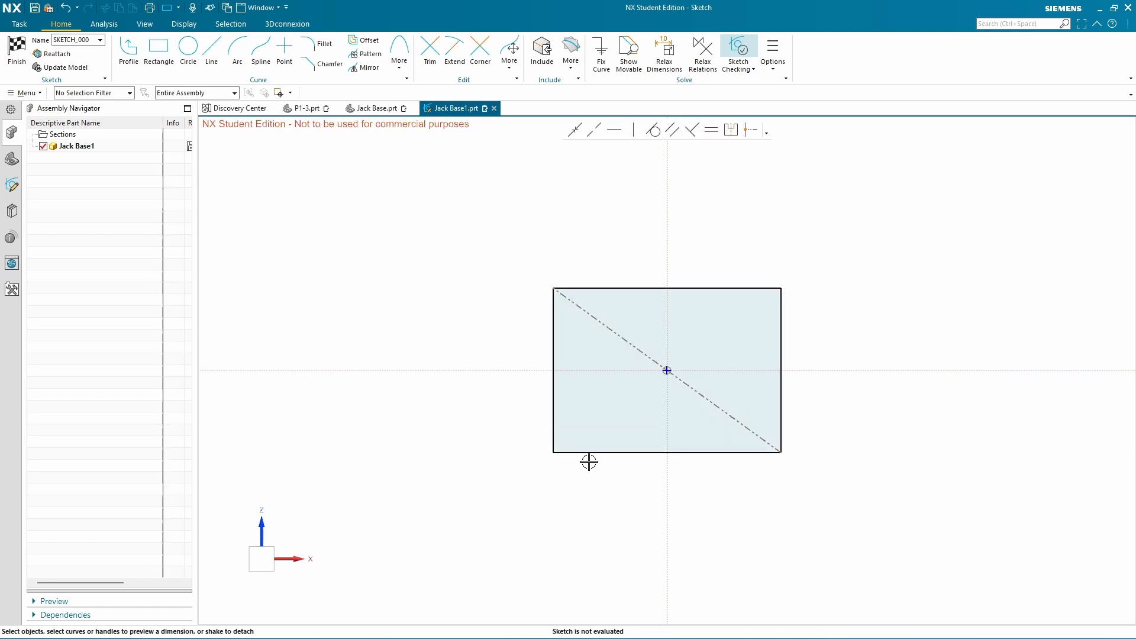
Dimension the rectangle's lower edge at 150 mm and accept scaling the entire sketch to this first dimension
{"action": "left_click", "coordinate": [570, 453]}
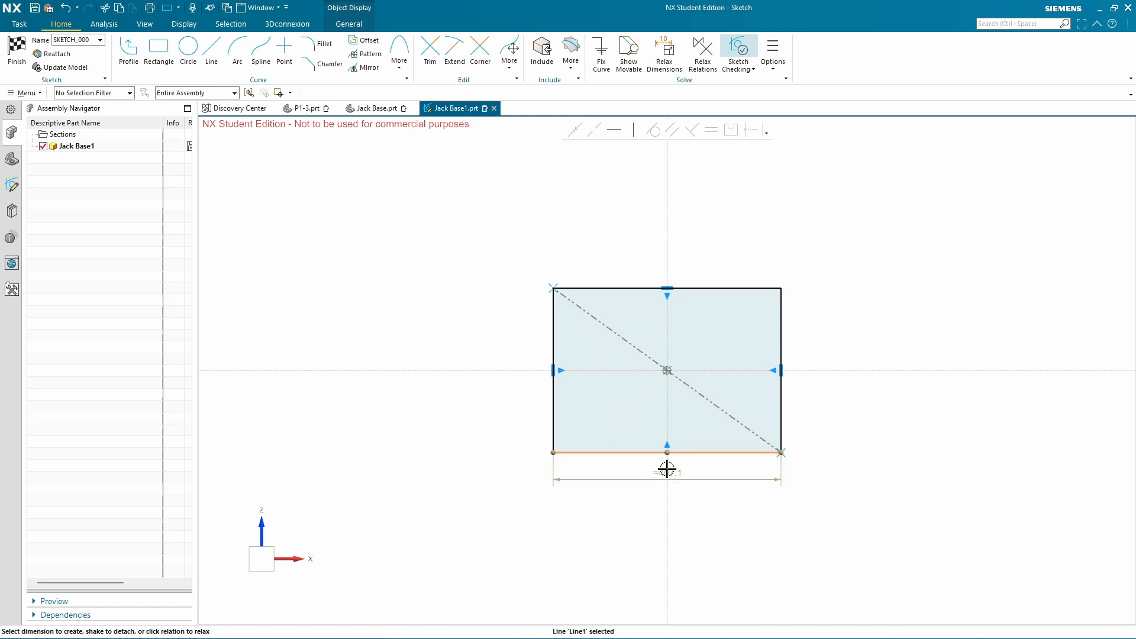
{"action": "left_click", "coordinate": [672, 471]}
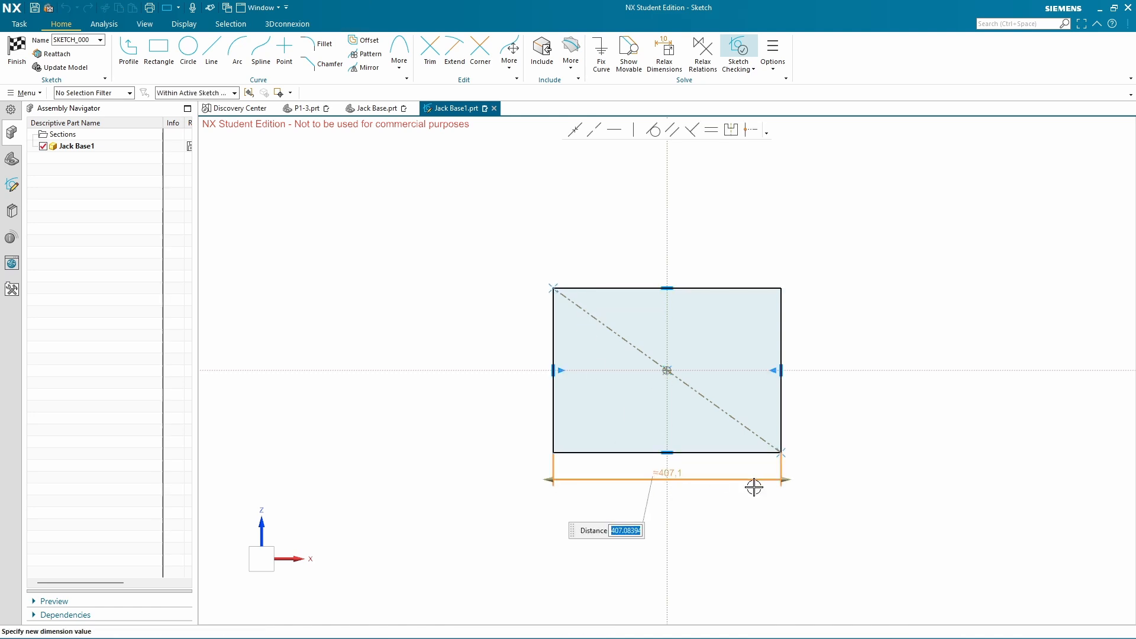
{"action": "type", "text": "150"}
{"action": "key", "text": "Return"}
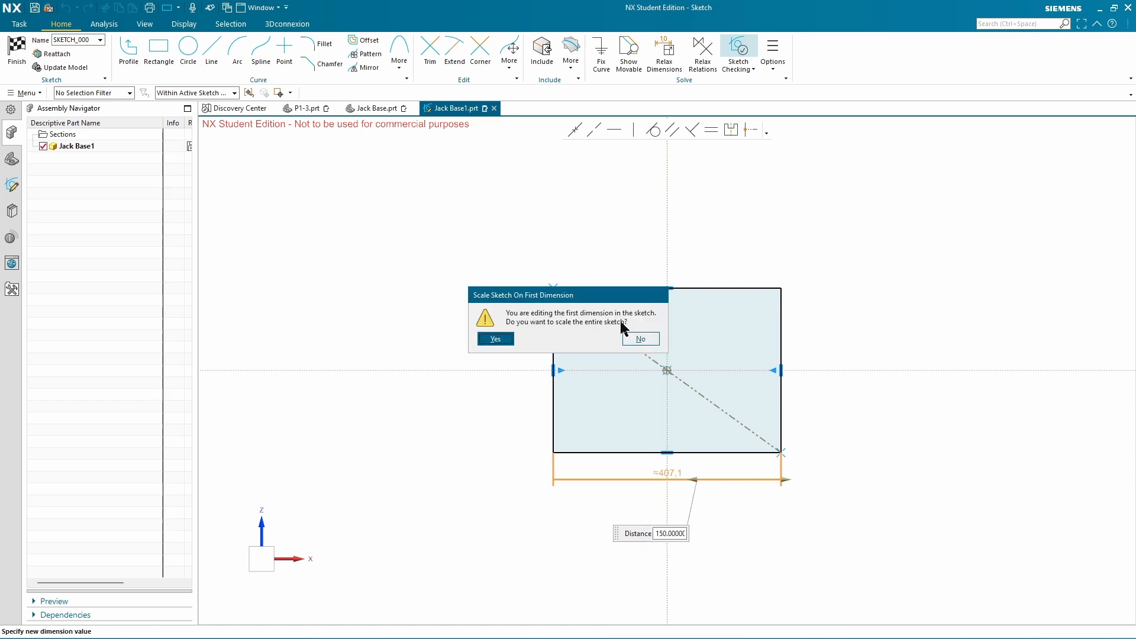
{"action": "left_click", "coordinate": [494, 338]}
{"action": "scroll", "coordinate": [692, 400], "scroll_direction": "up", "scroll_amount": 3}
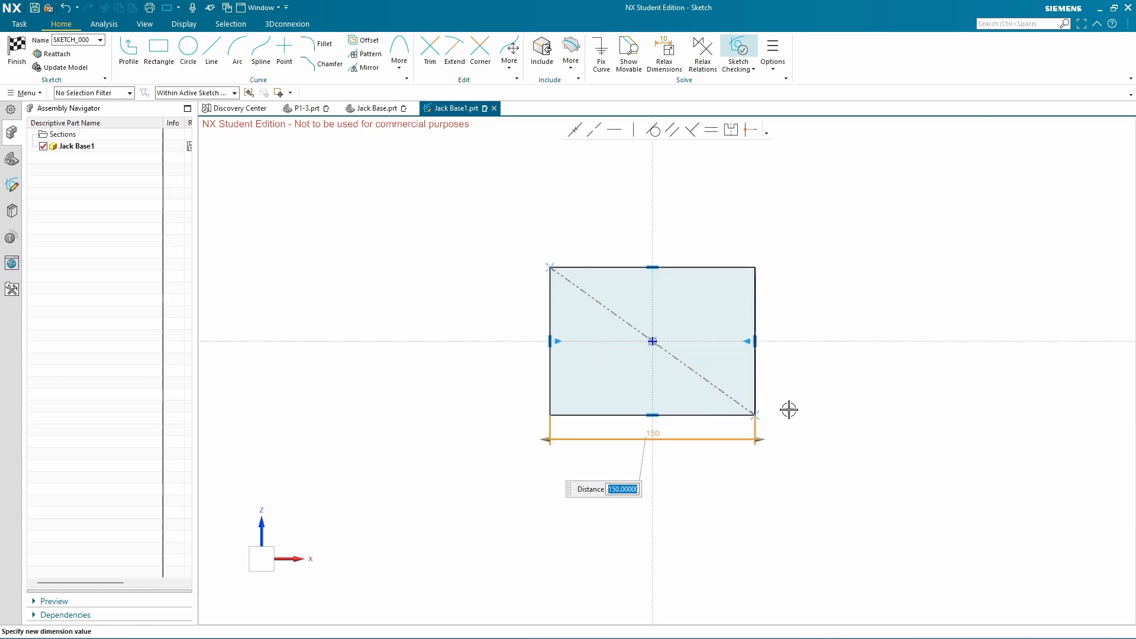
{"action": "left_click", "coordinate": [775, 391]}
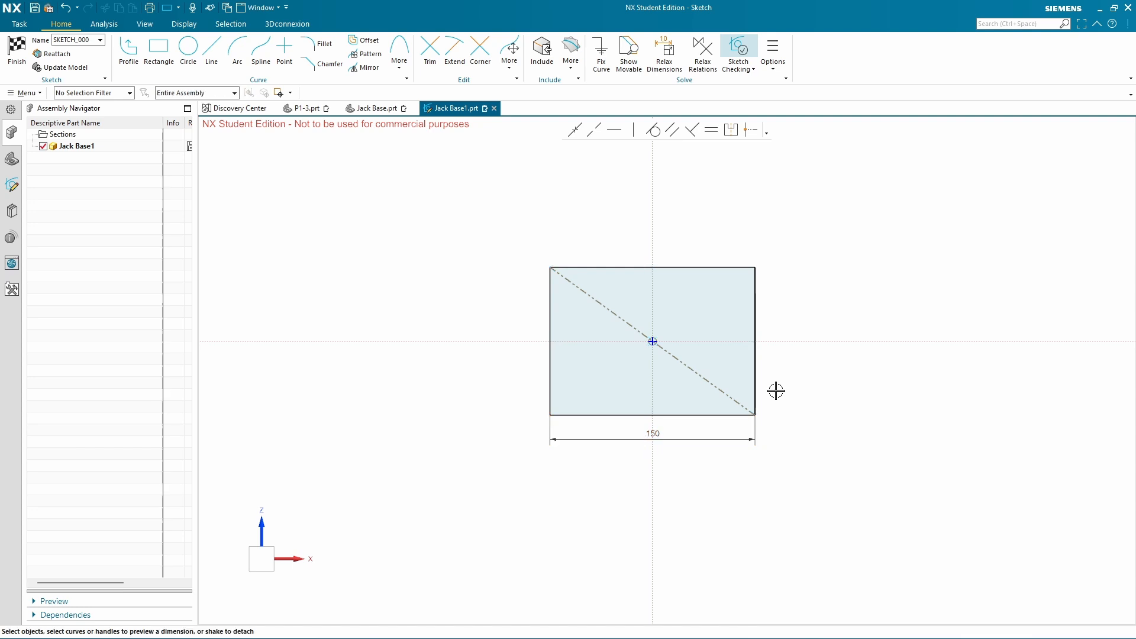
Dimension the distance between the rectangle's upper and lower edges at 60 mm
{"action": "left_click", "coordinate": [598, 267]}
{"action": "left_click", "coordinate": [584, 418]}
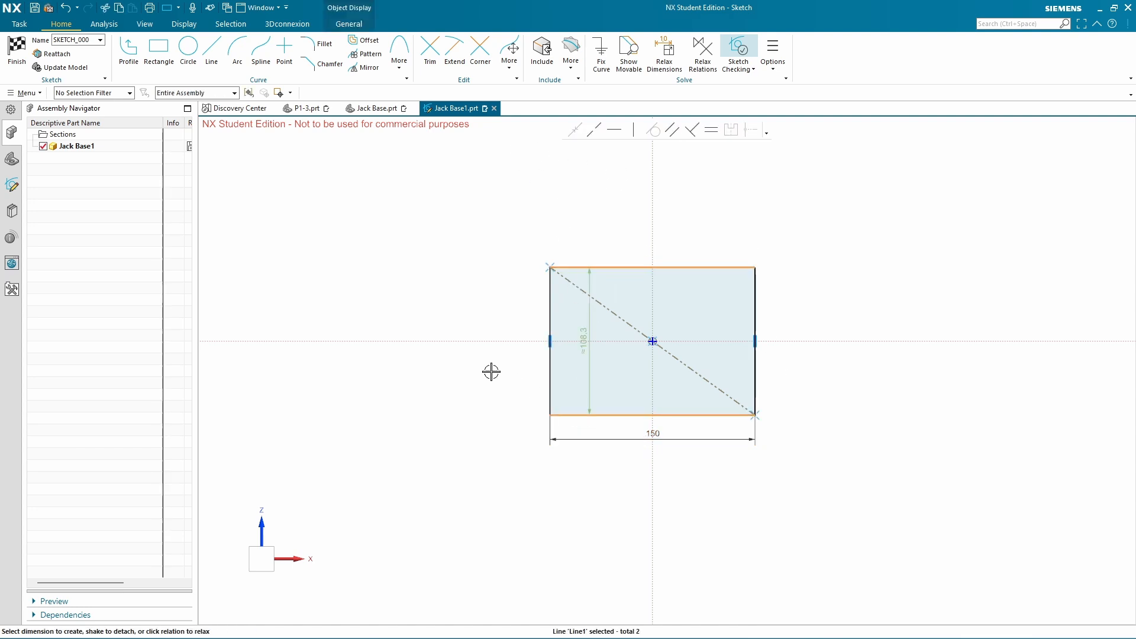
{"action": "left_click", "coordinate": [585, 334]}
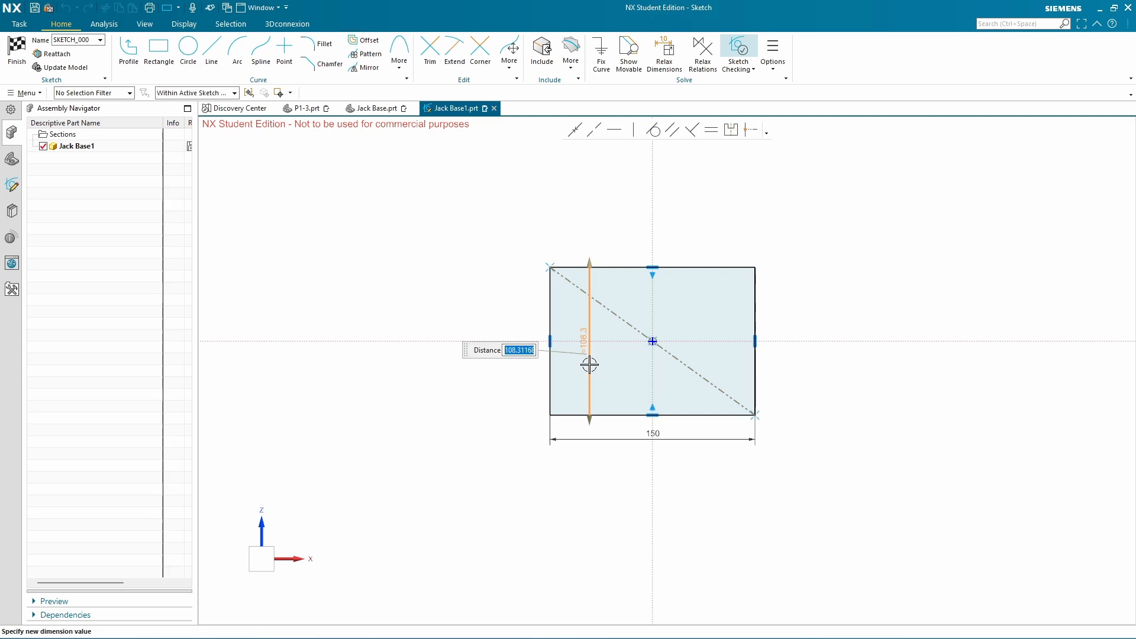
{"action": "type", "text": "60"}
{"action": "key", "text": "Return"}
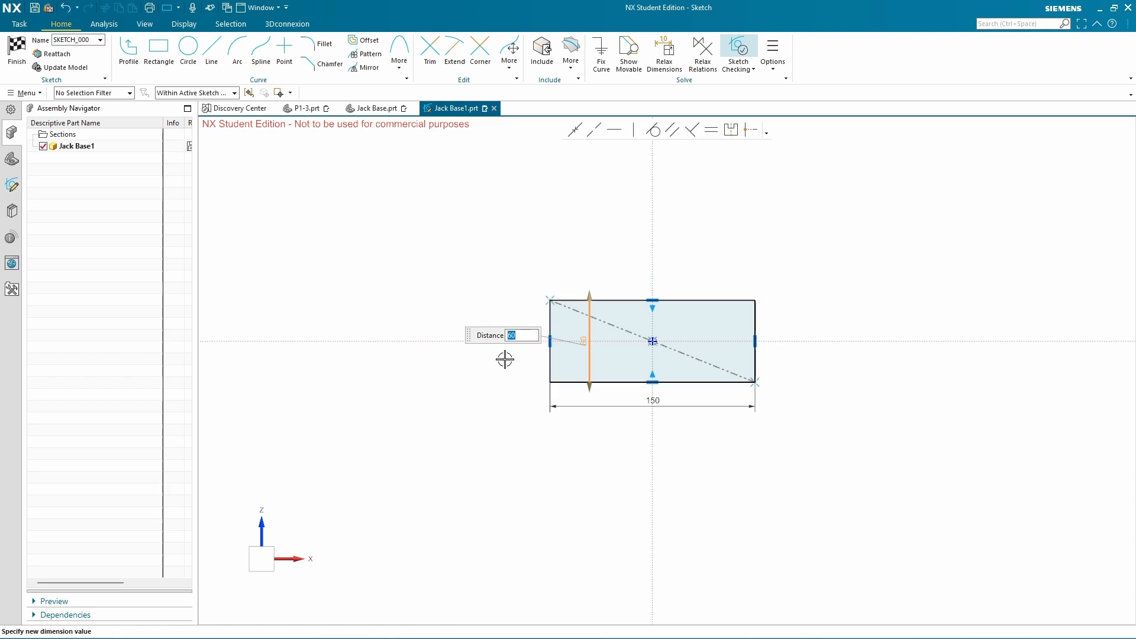
{"action": "key", "text": "Return"}
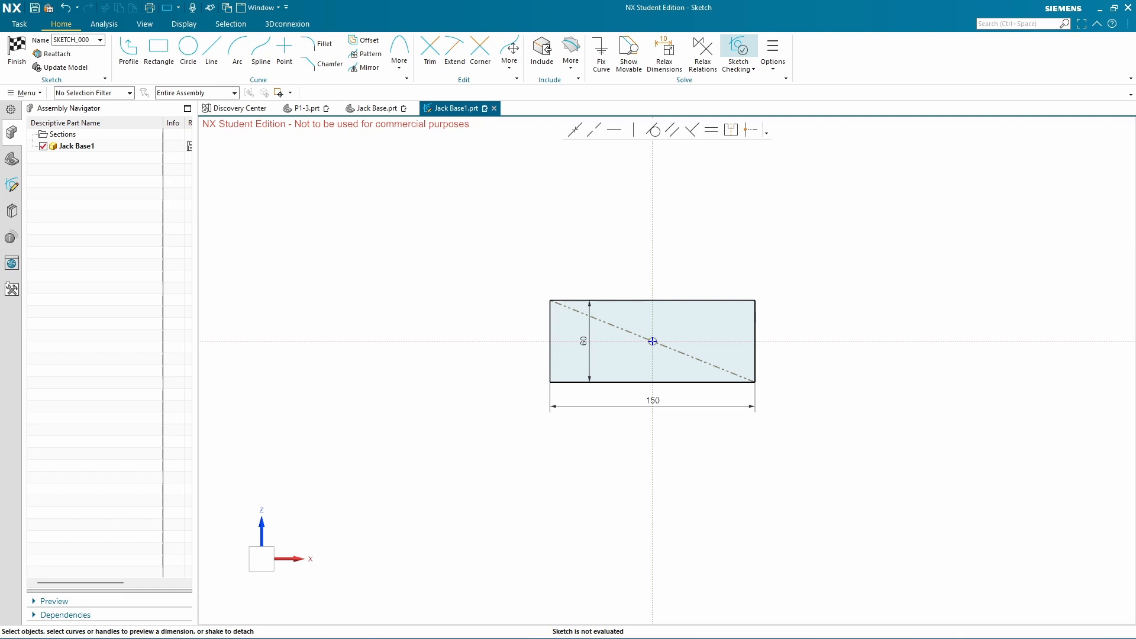
Shrink the PDF drawing window, then draw a sloped line from the rectangle's upper edge to a point vertically above its upper-left corner
{"action": "mouse_move", "coordinate": [1135, 53]}
{"action": "left_mouse_down"}
{"action": "mouse_move", "coordinate": [1135, 130]}
{"action": "mouse_move", "coordinate": [973, 155]}
{"action": "mouse_move", "coordinate": [816, 102]}
{"action": "mouse_move", "coordinate": [825, 93]}
{"action": "left_mouse_up"}
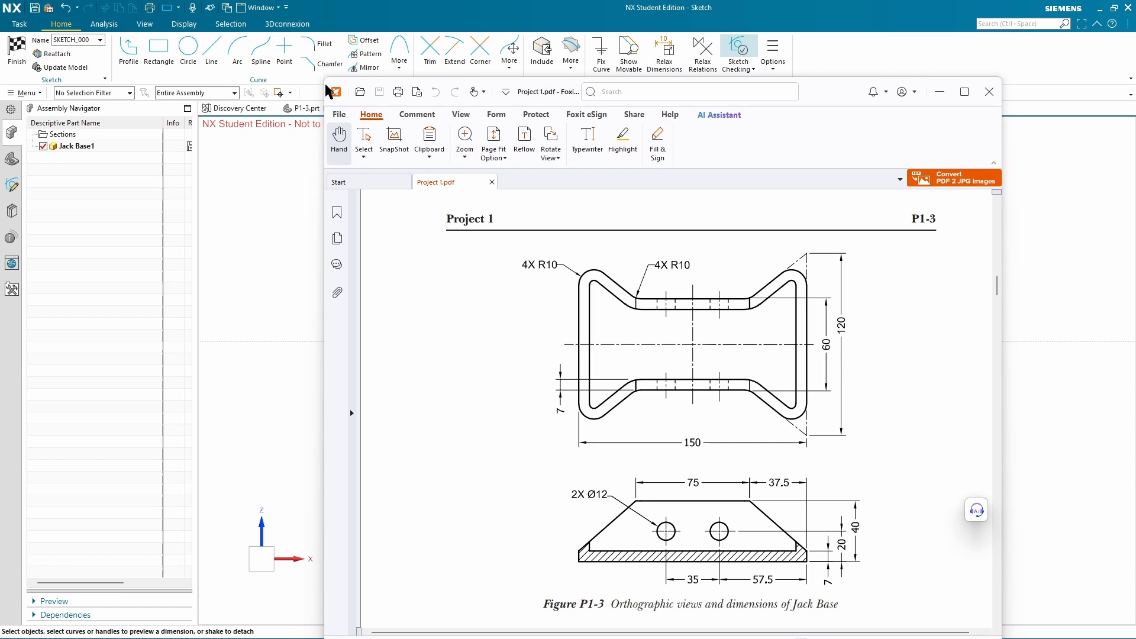
{"action": "mouse_move", "coordinate": [323, 77]}
{"action": "left_mouse_down"}
{"action": "mouse_move", "coordinate": [443, 172]}
{"action": "mouse_move", "coordinate": [474, 263]}
{"action": "left_mouse_up"}
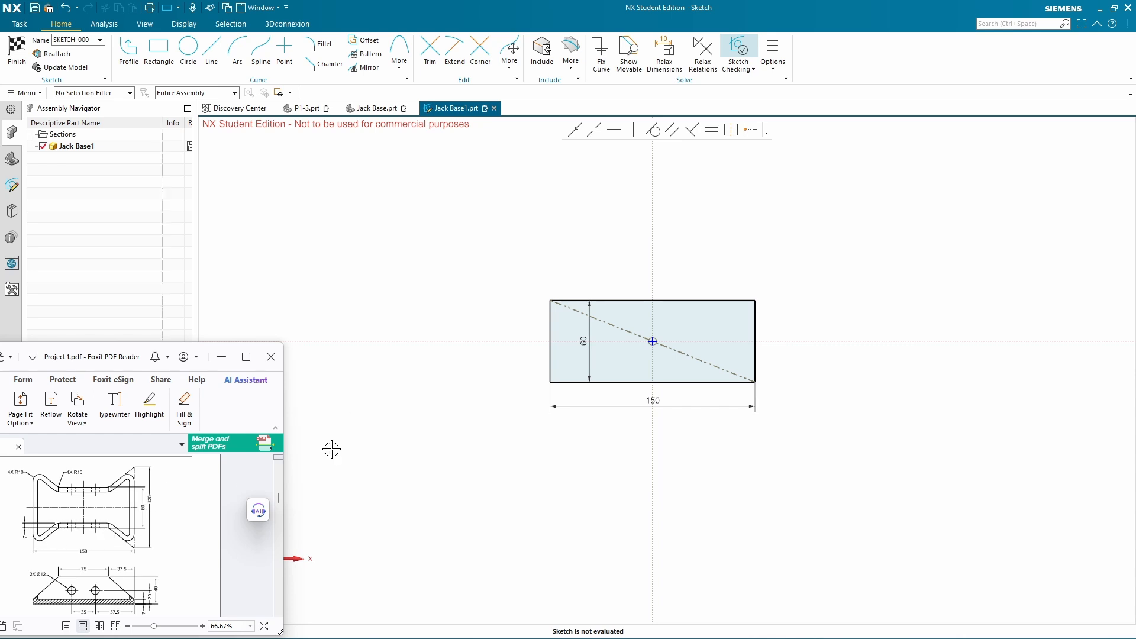
{"action": "left_click", "coordinate": [220, 48]}
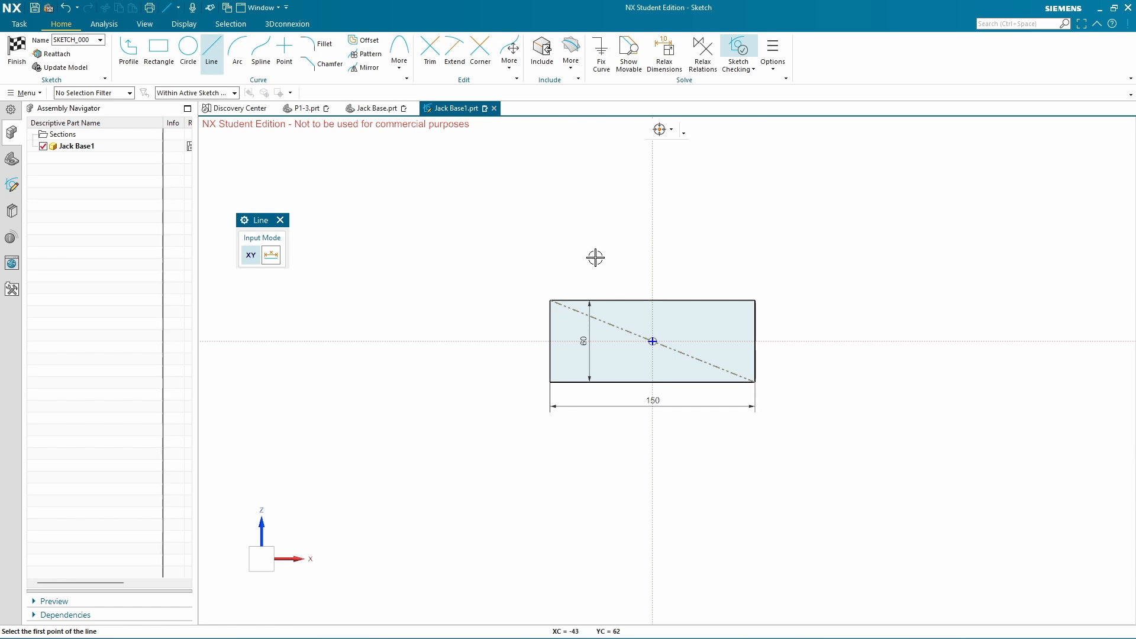
{"action": "left_click", "coordinate": [616, 300]}
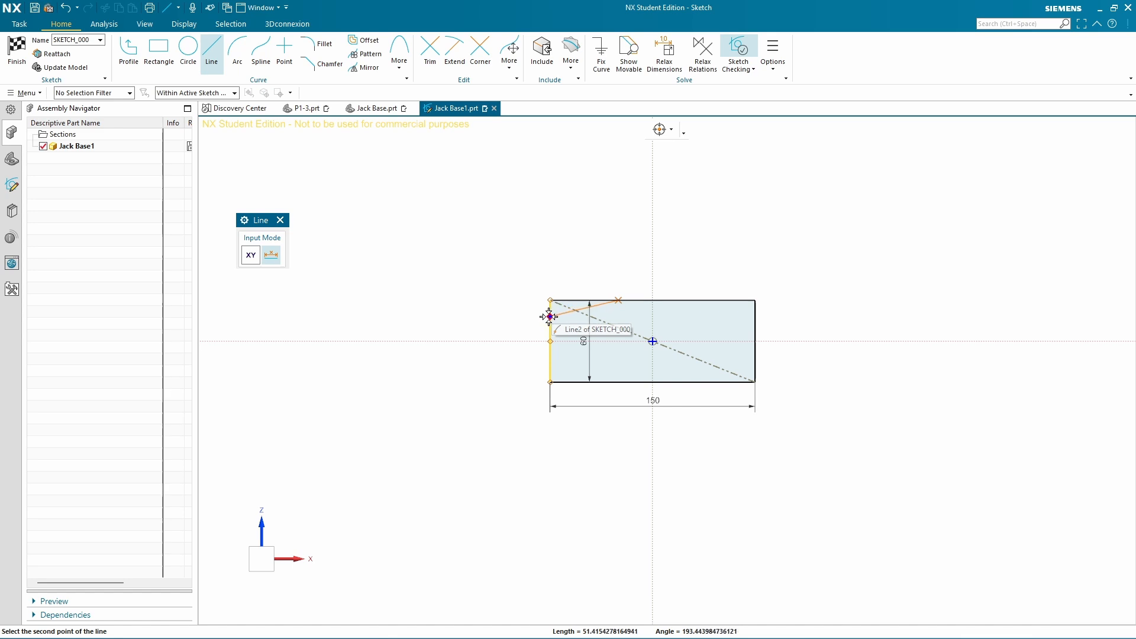
{"action": "left_click", "coordinate": [547, 233]}
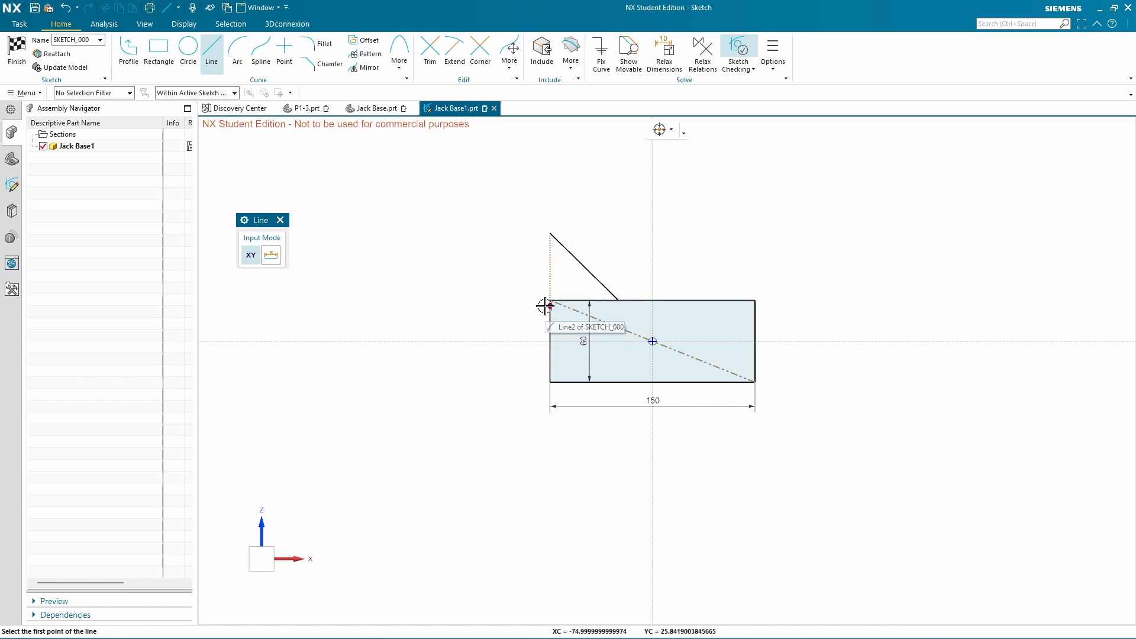
Draw a vertical line from the rectangle's upper-left corner up to the free end of the sloped line
{"action": "left_click", "coordinate": [550, 233]}
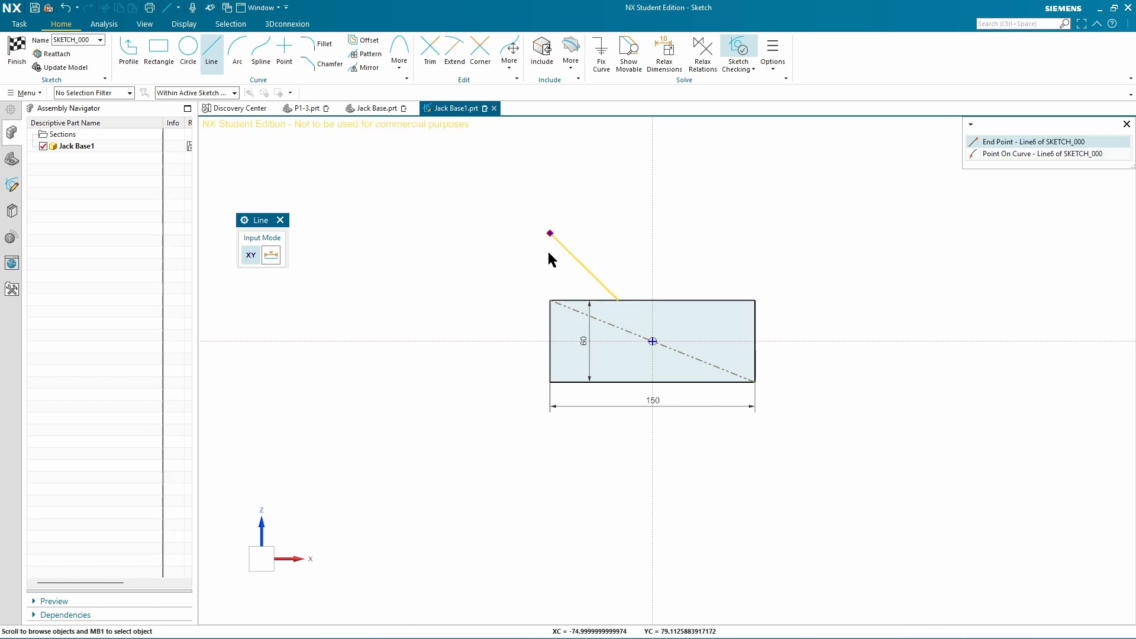
{"action": "left_click", "coordinate": [545, 307]}
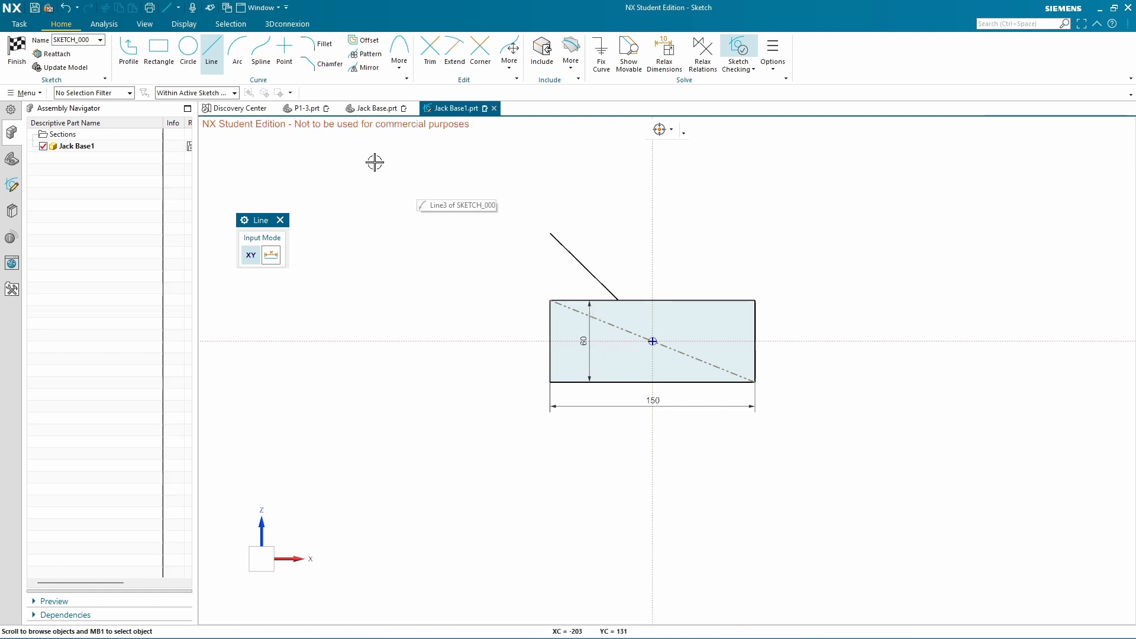
{"action": "left_click", "coordinate": [211, 54]}
{"action": "left_click", "coordinate": [549, 300]}
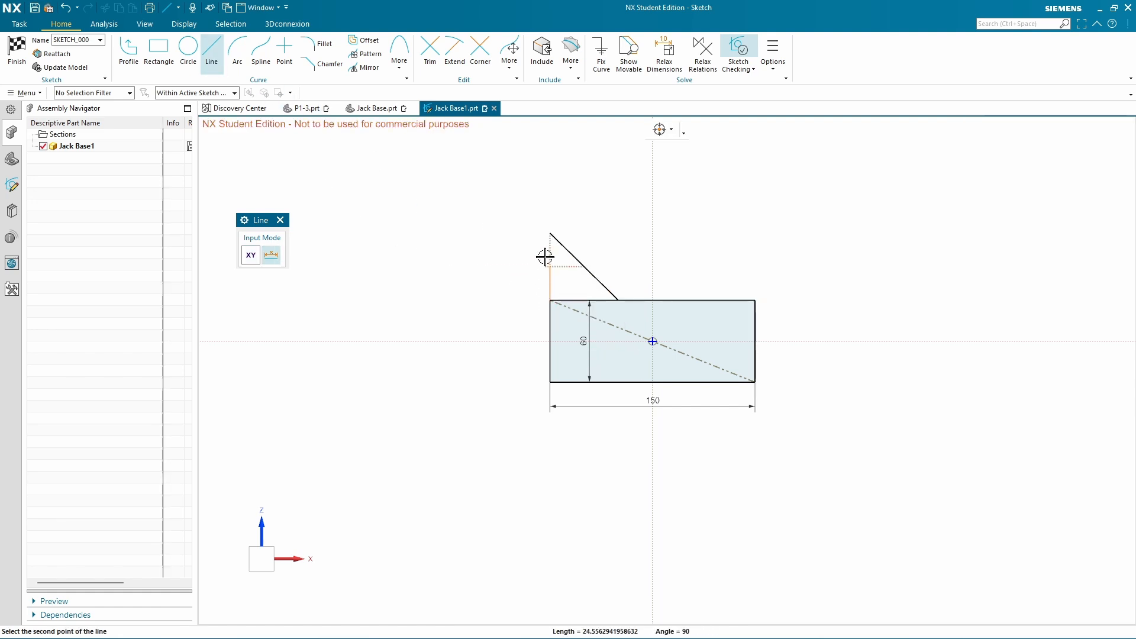
{"action": "left_click", "coordinate": [549, 234]}
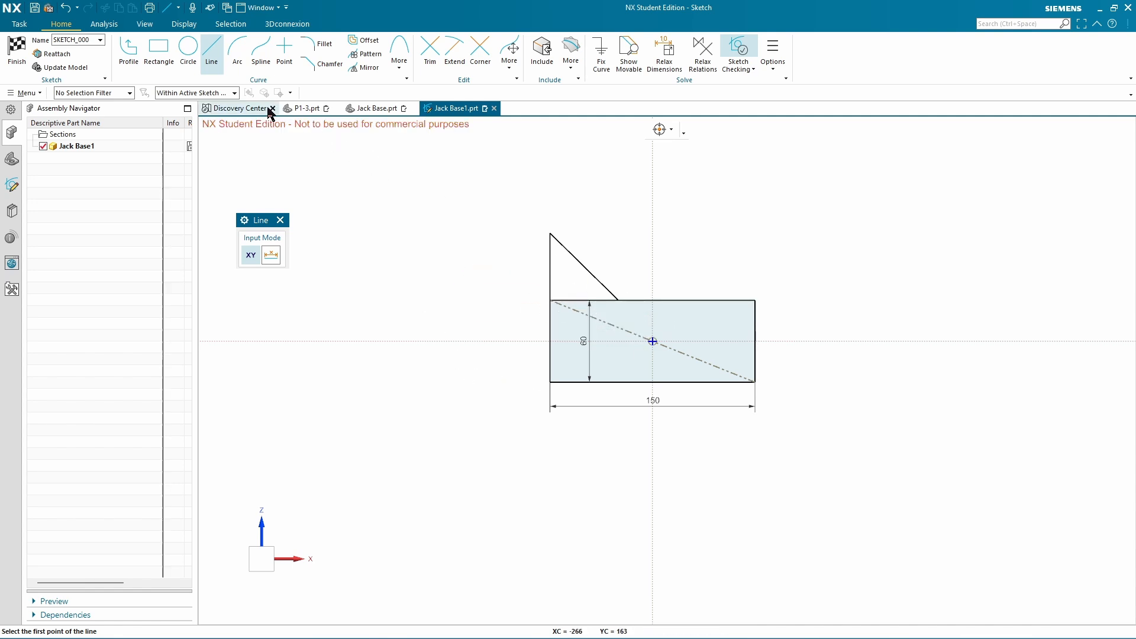
Trim away the part of the rectangle's upper edge between its left corner and the sloped line
{"action": "left_click", "coordinate": [430, 55]}
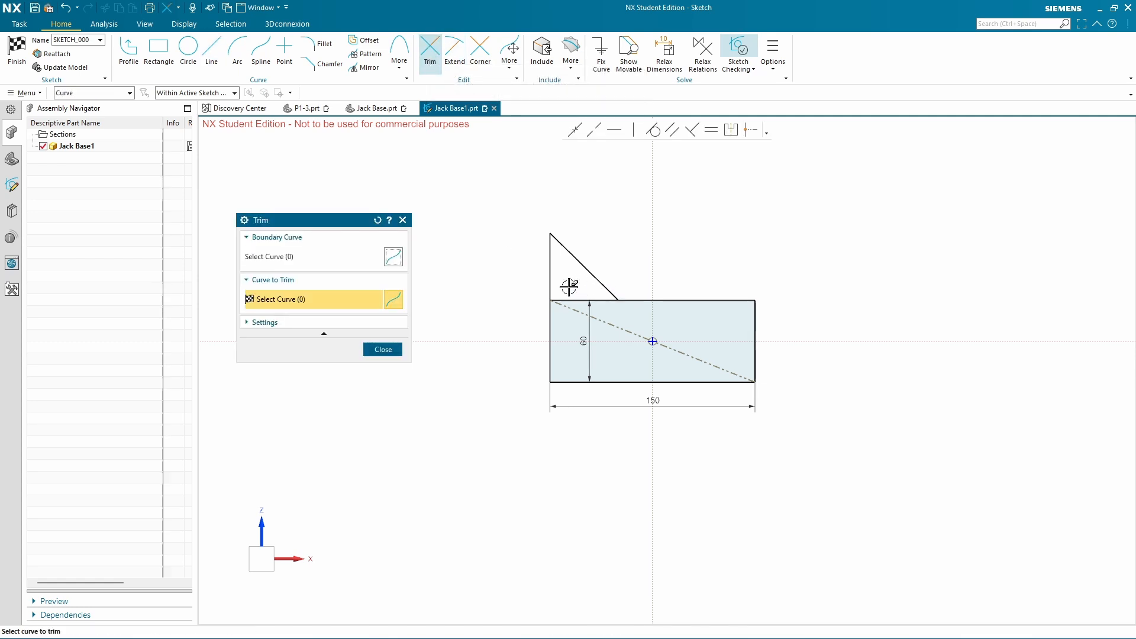
{"action": "left_click", "coordinate": [598, 300]}
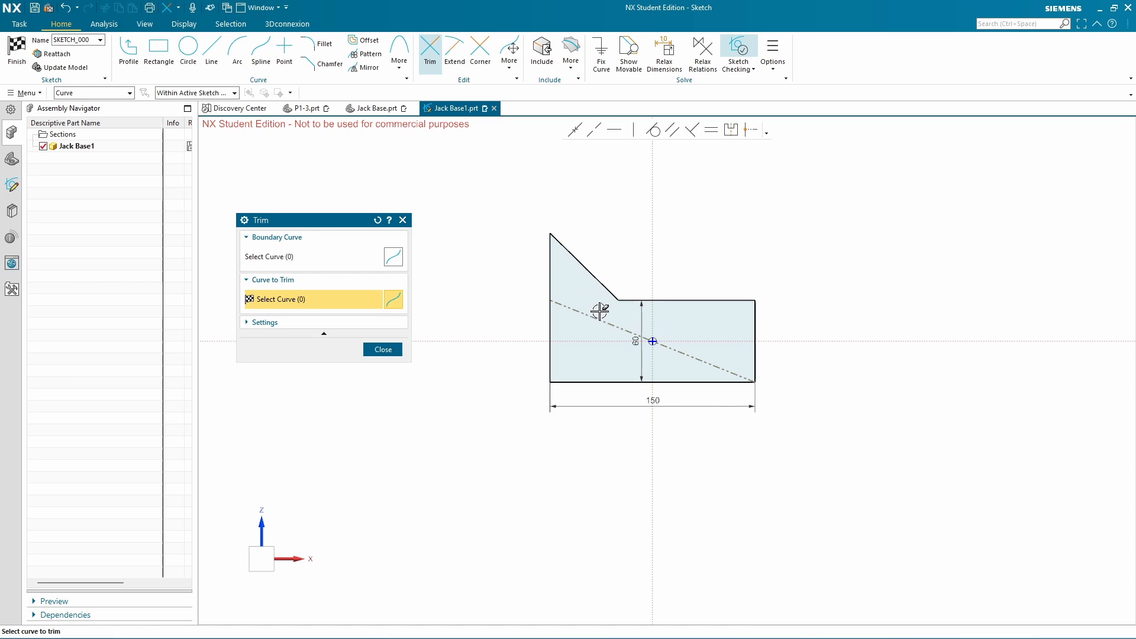
{"action": "left_click", "coordinate": [382, 349]}
{"action": "scroll", "coordinate": [598, 343], "scroll_direction": "down", "scroll_amount": 2}
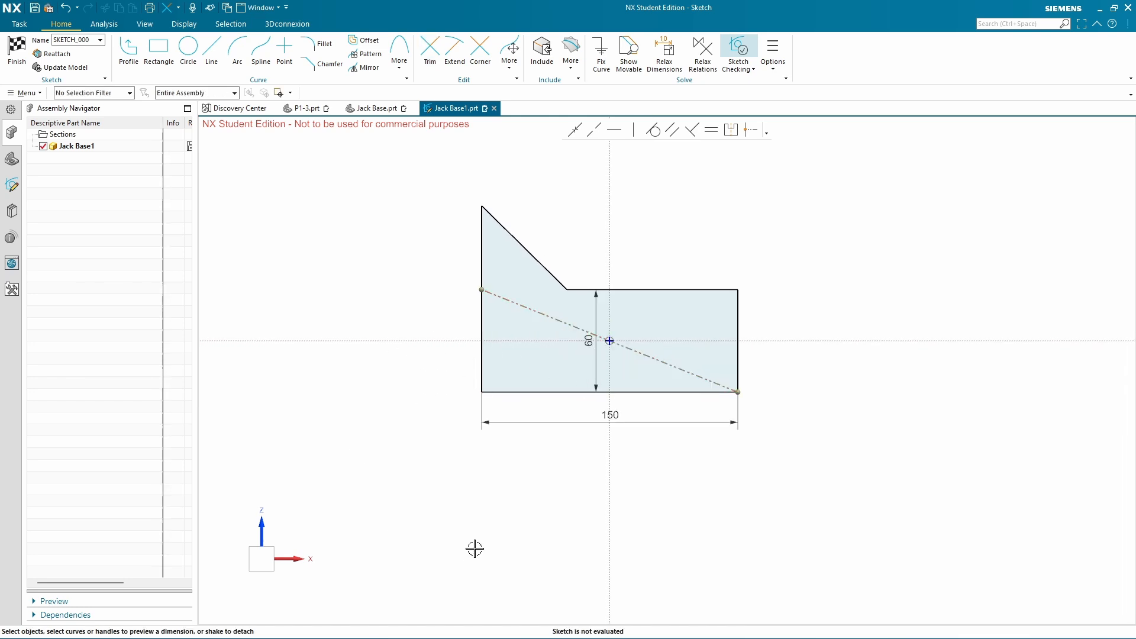
Consult the Jack Base drawing in the PDF, then turn on Relax Dimensions for the sketch
{"action": "key", "text": "alt+Tab"}
{"action": "mouse_move", "coordinate": [429, 637]}
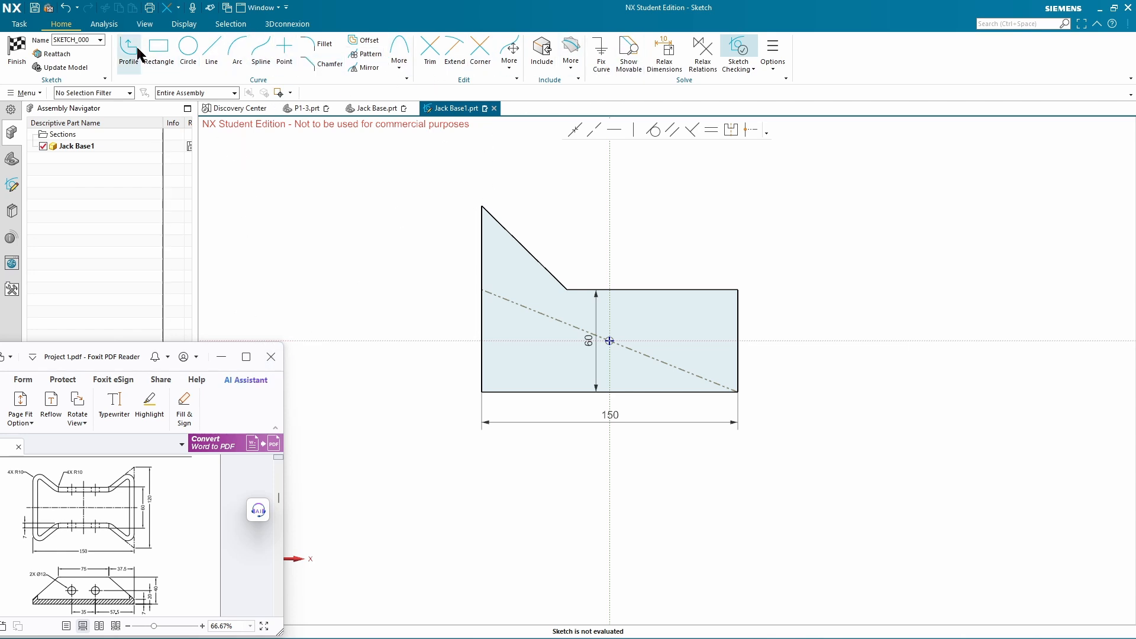
{"action": "left_click", "coordinate": [667, 53]}
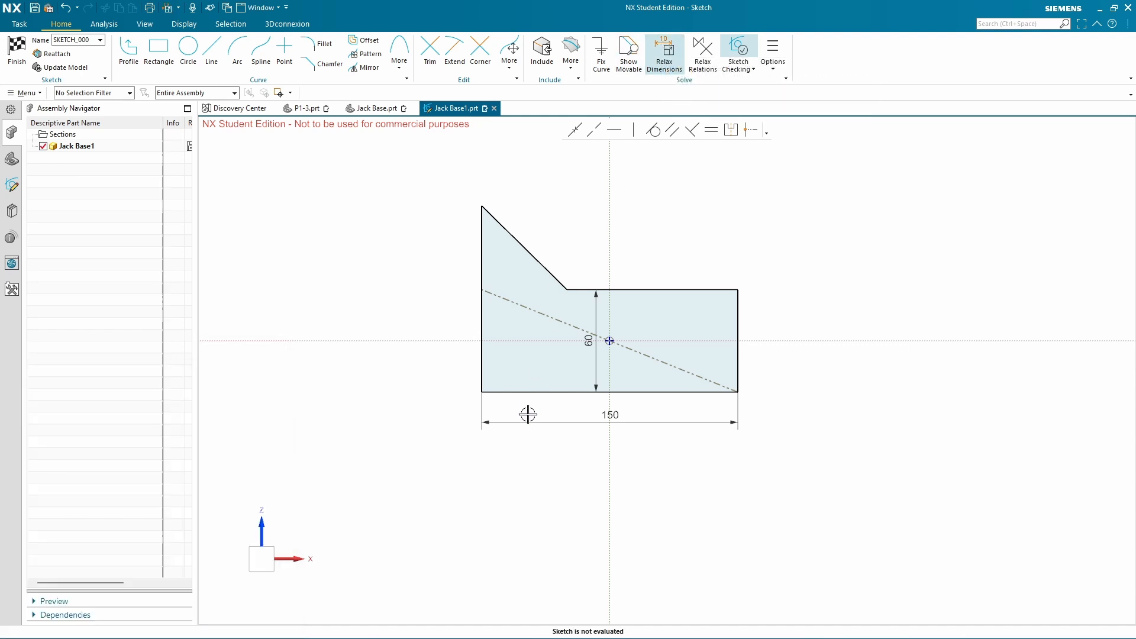
{"action": "left_click", "coordinate": [494, 391]}
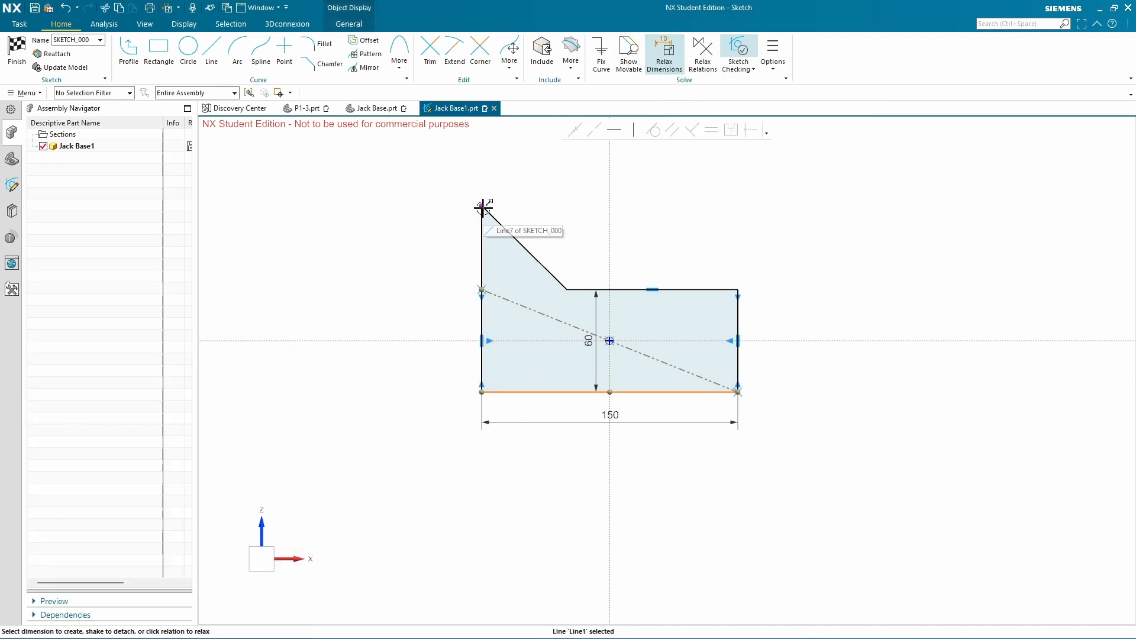
{"action": "left_click", "coordinate": [483, 208]}
{"action": "key", "text": "Escape"}
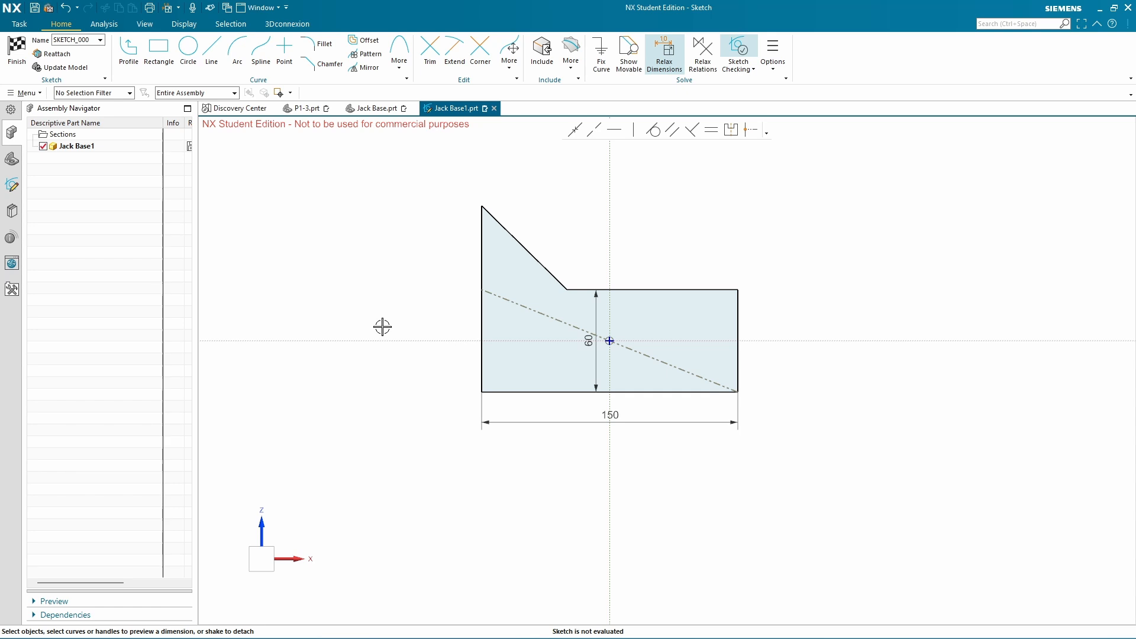
Dimension the vertical distance from the lower edge to the sloped line's upper endpoint at 120 mm
{"action": "left_click", "coordinate": [501, 390]}
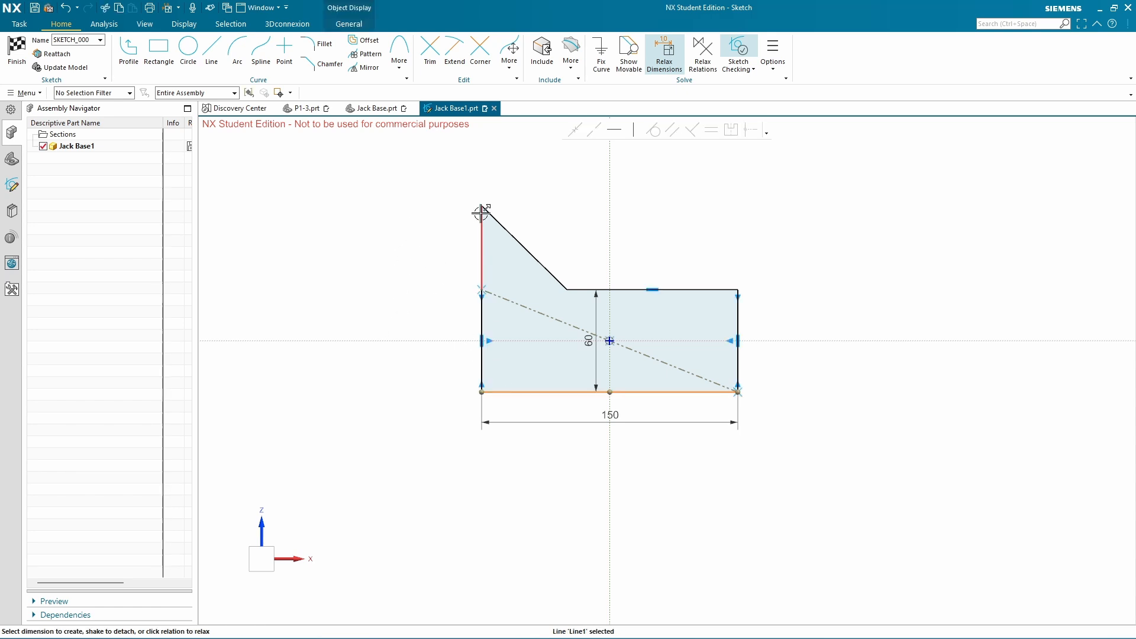
{"action": "left_click", "coordinate": [482, 207]}
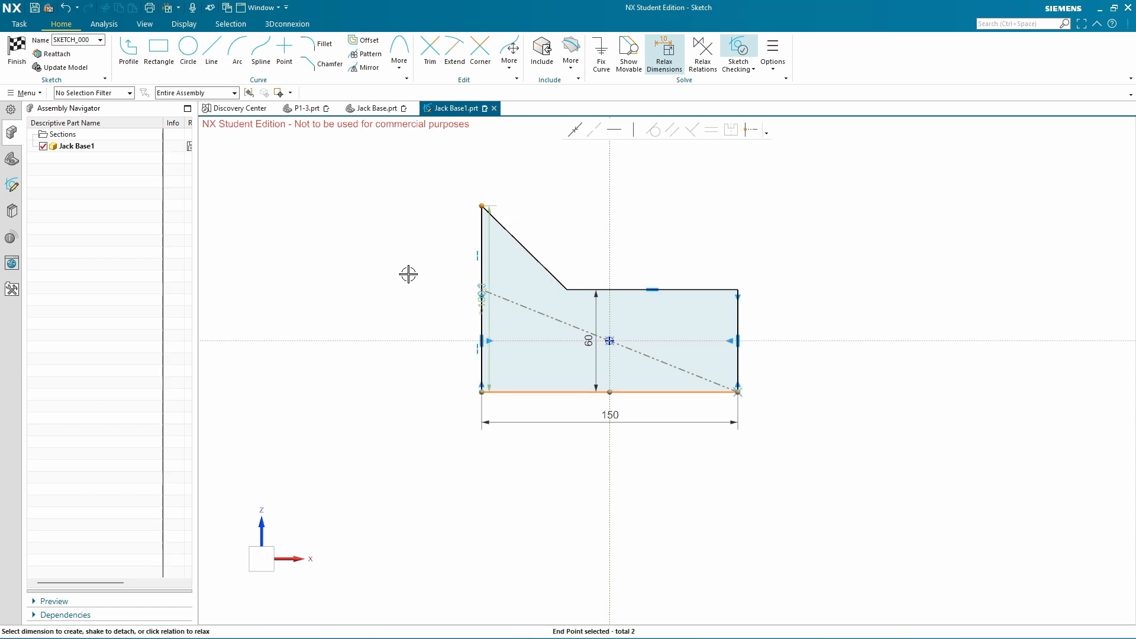
{"action": "left_click", "coordinate": [485, 302]}
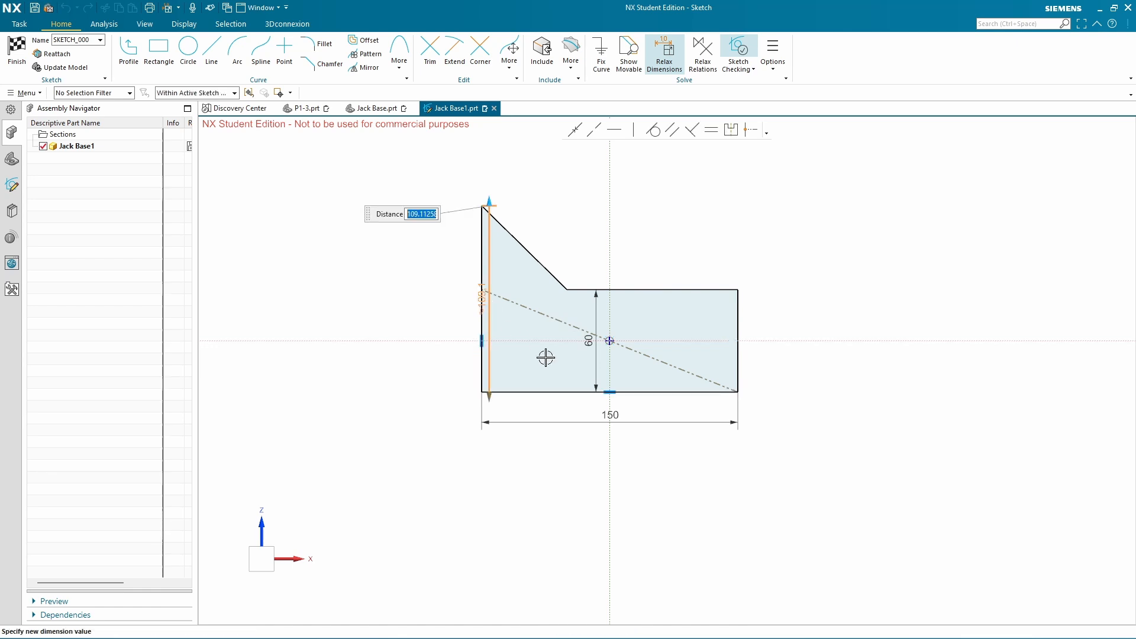
{"action": "type", "text": "120"}
{"action": "key", "text": "Return"}
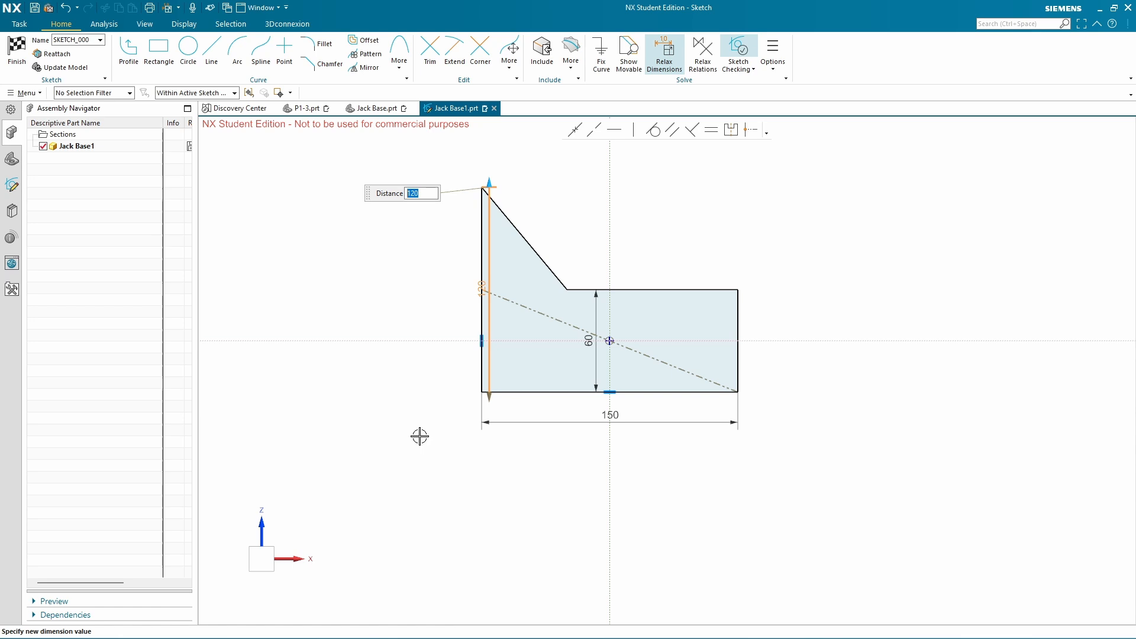
{"action": "key", "text": "Escape"}
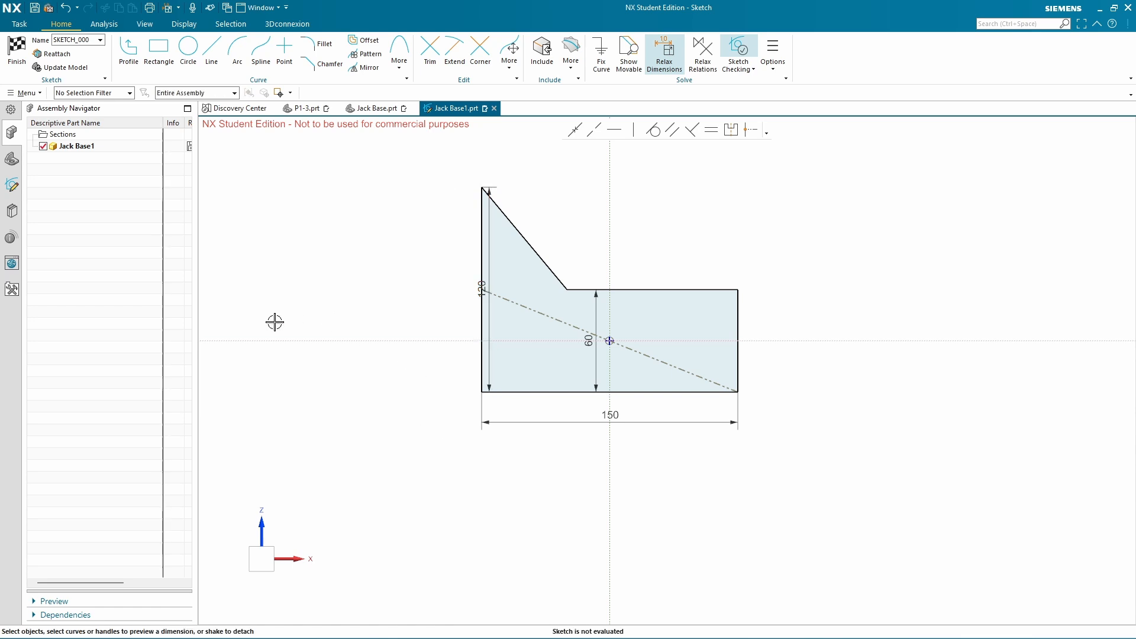
Consult the front view in the PDF drawing, then draw a vertical line from the sketch origin upward past the profile's upper edge
{"action": "key", "text": "alt+Tab"}
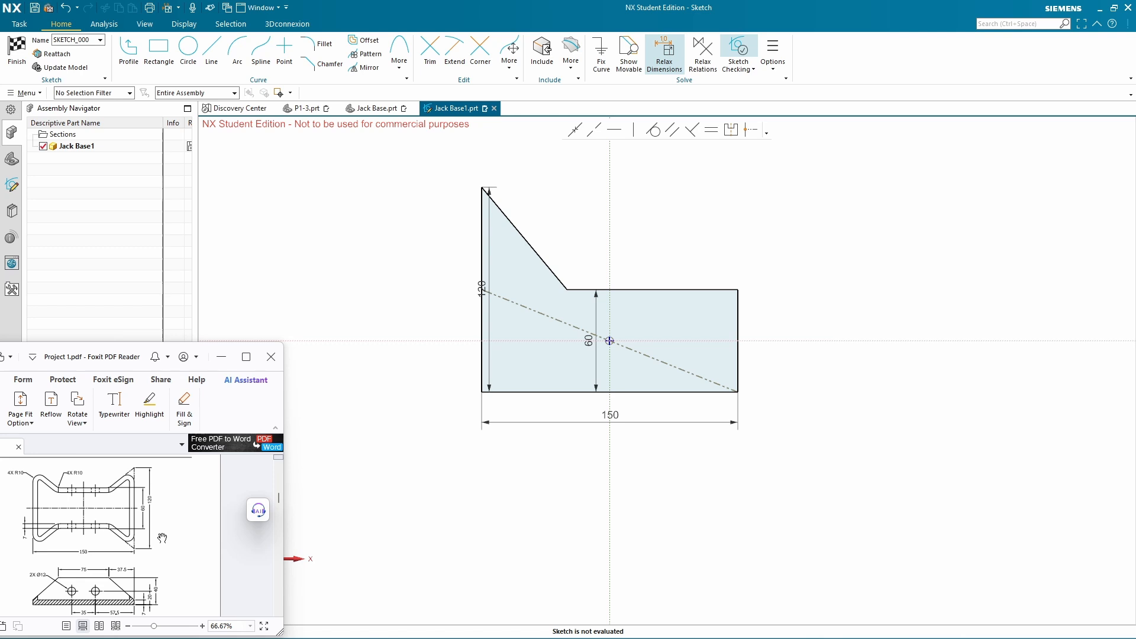
{"action": "scroll", "coordinate": [164, 537], "scroll_direction": "down", "scroll_amount": 3}
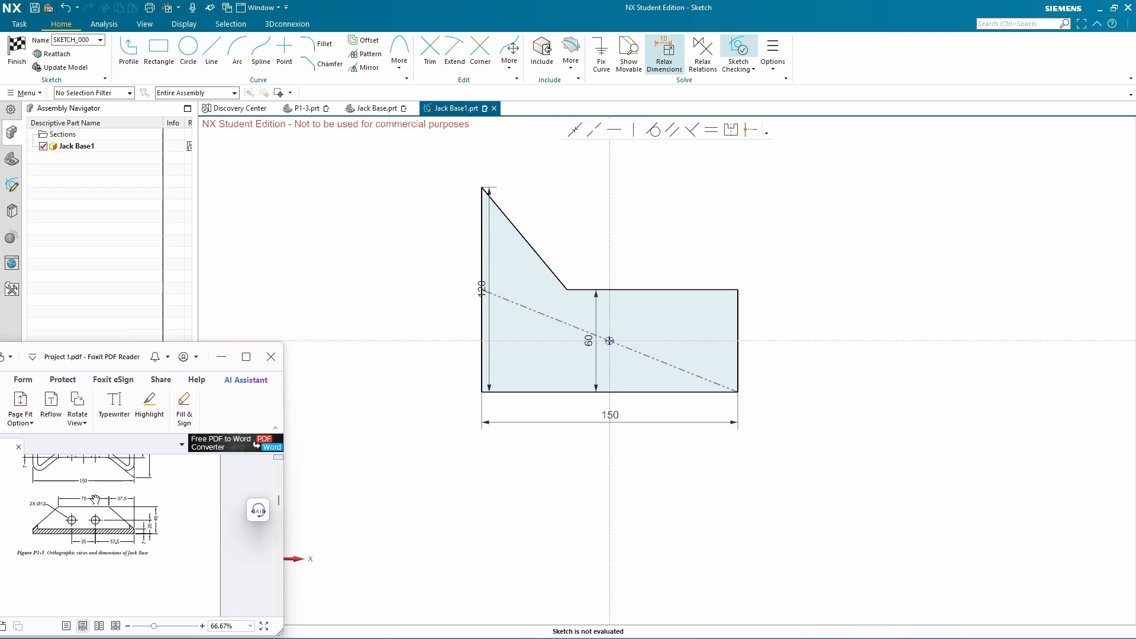
{"action": "left_click", "coordinate": [207, 52]}
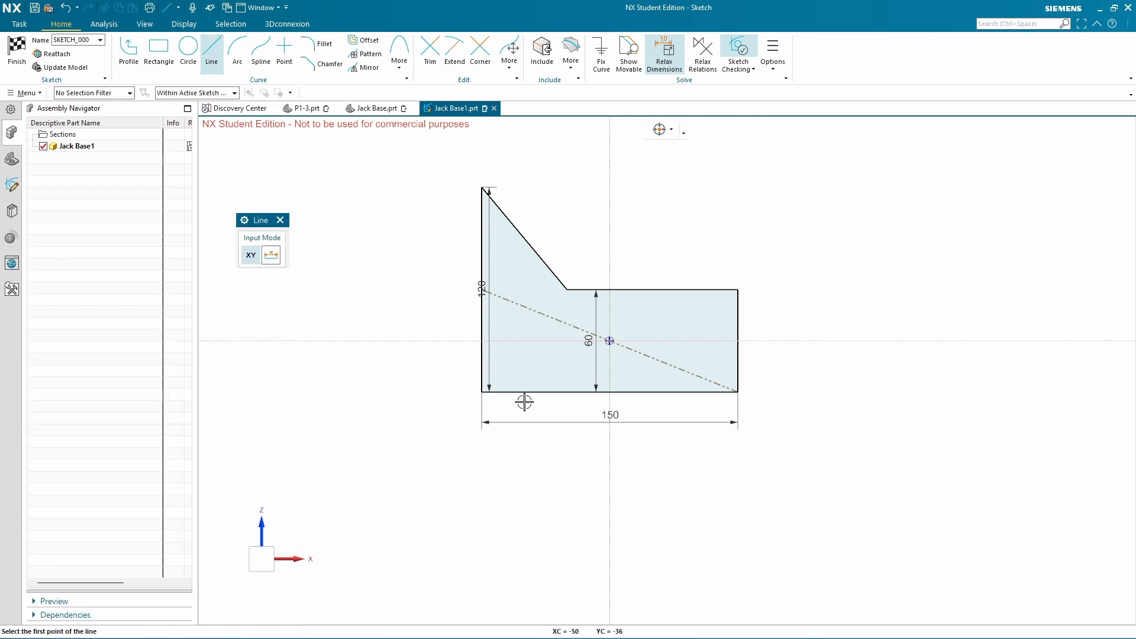
{"action": "left_click", "coordinate": [609, 341]}
{"action": "left_click", "coordinate": [609, 205]}
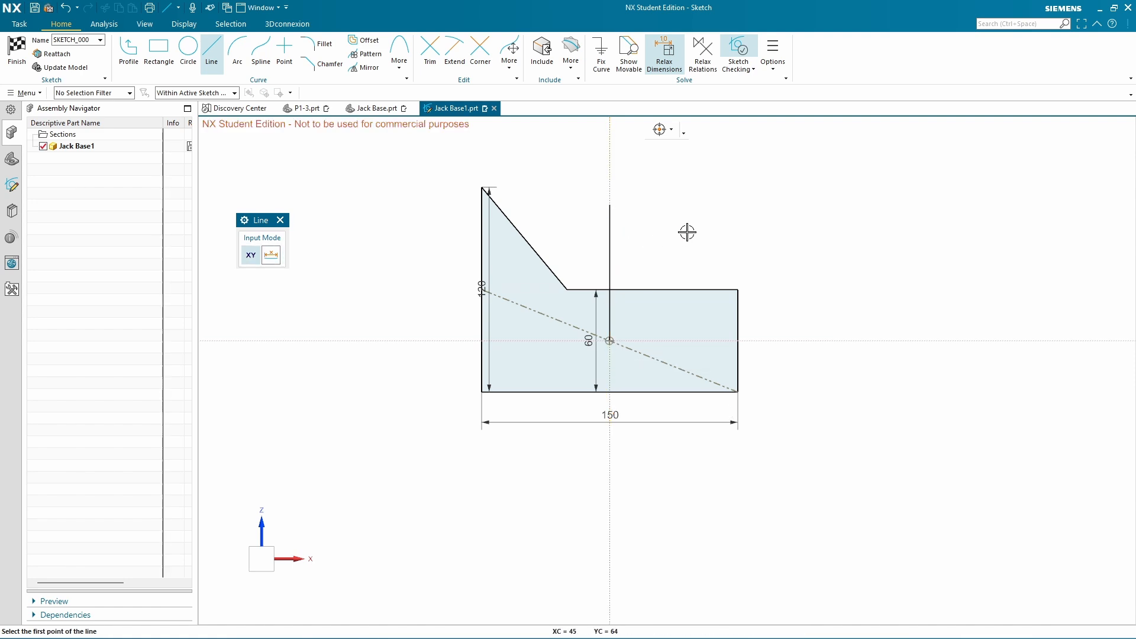
{"action": "key", "text": "Escape"}
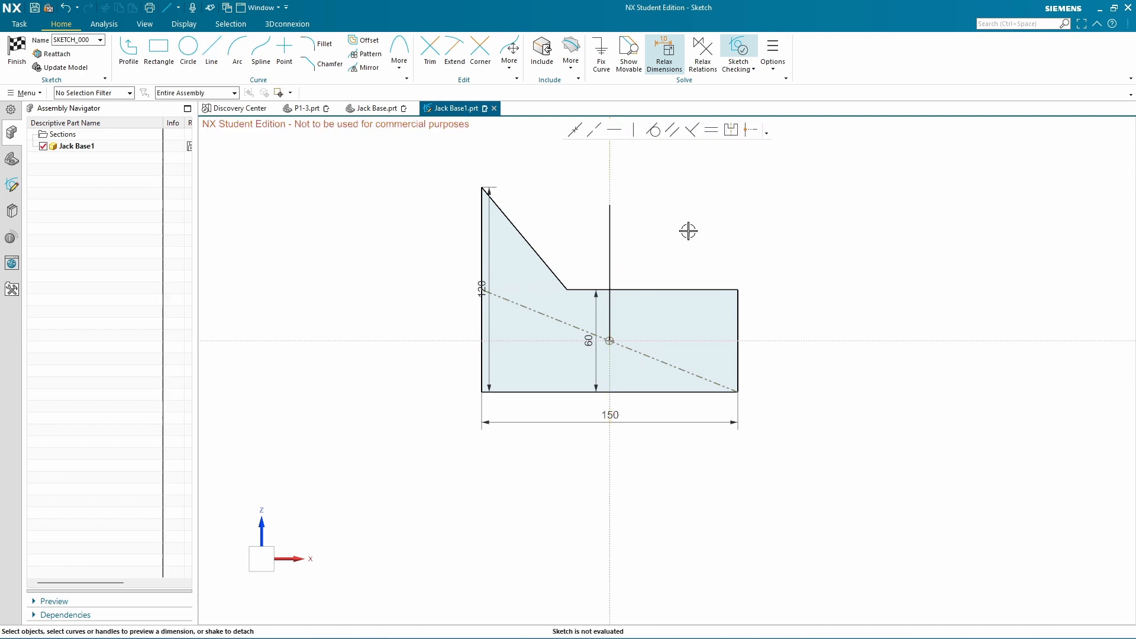
Convert the vertical line rising from the sketch origin to a reference line
{"action": "left_click", "coordinate": [609, 229]}
{"action": "right_click", "coordinate": [609, 227]}
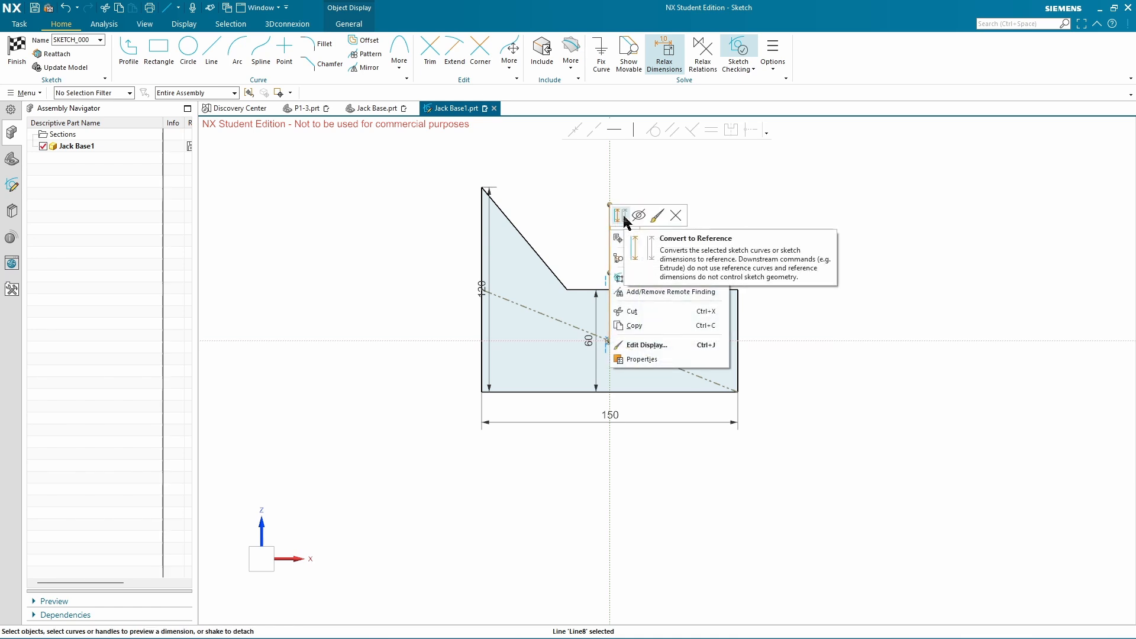
{"action": "left_click", "coordinate": [624, 218]}
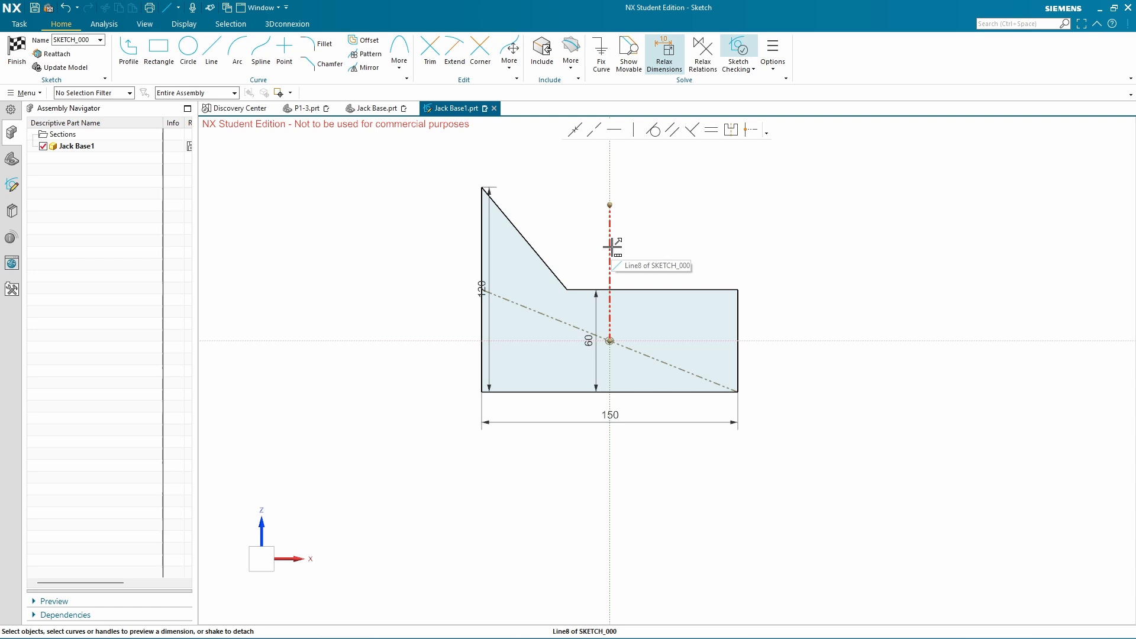
Dimension the horizontal distance from the sloped line's lower endpoint to the vertical reference line as 75/2, keeping the formula as an expression
{"action": "left_click", "coordinate": [665, 56]}
{"action": "left_click", "coordinate": [609, 263]}
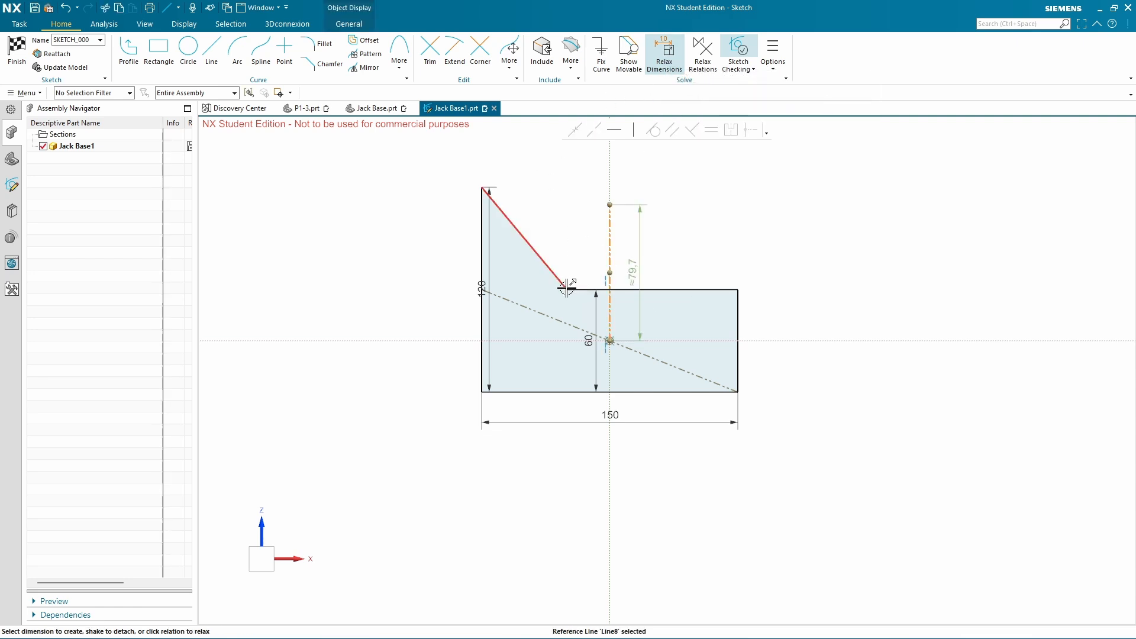
{"action": "left_click", "coordinate": [567, 288]}
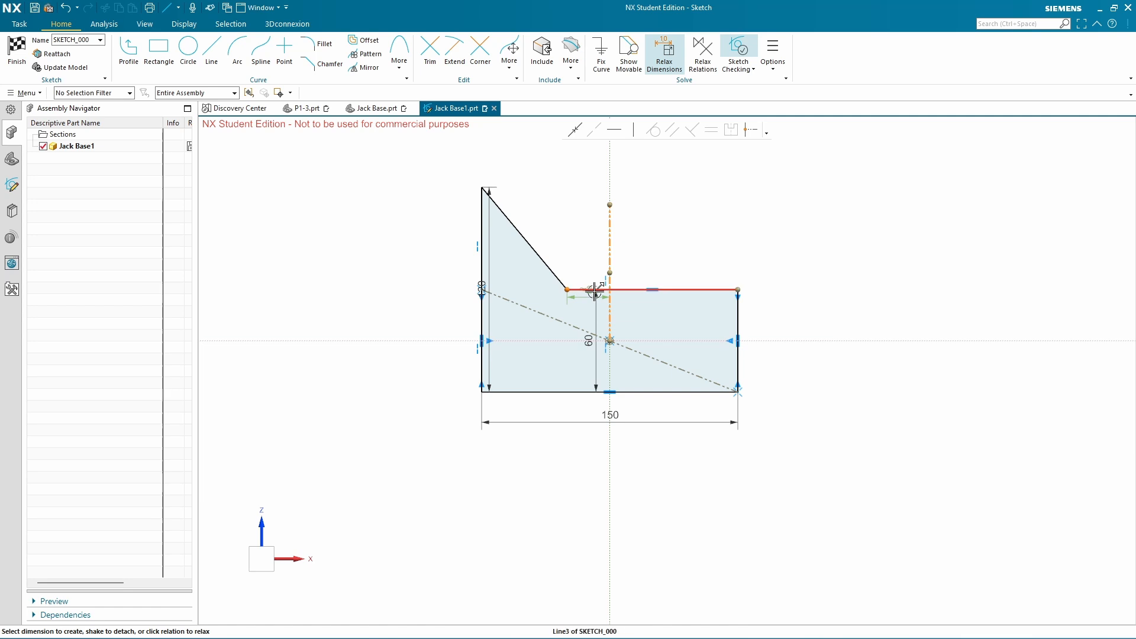
{"action": "left_click", "coordinate": [590, 297]}
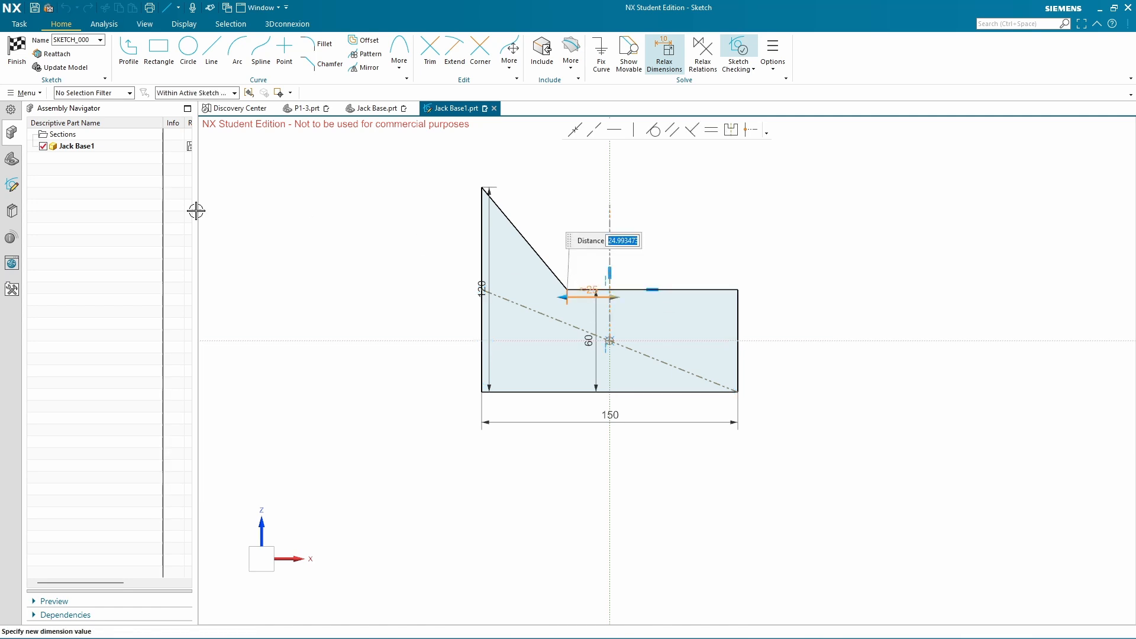
{"action": "key", "text": "alt+Tab"}
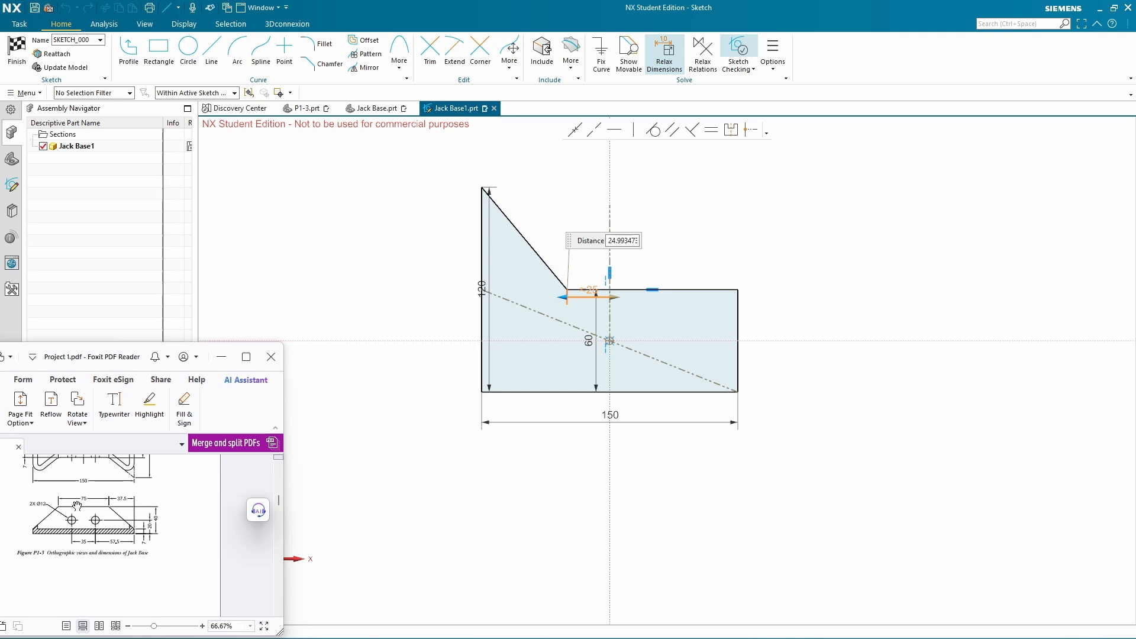
{"action": "left_click", "coordinate": [610, 242]}
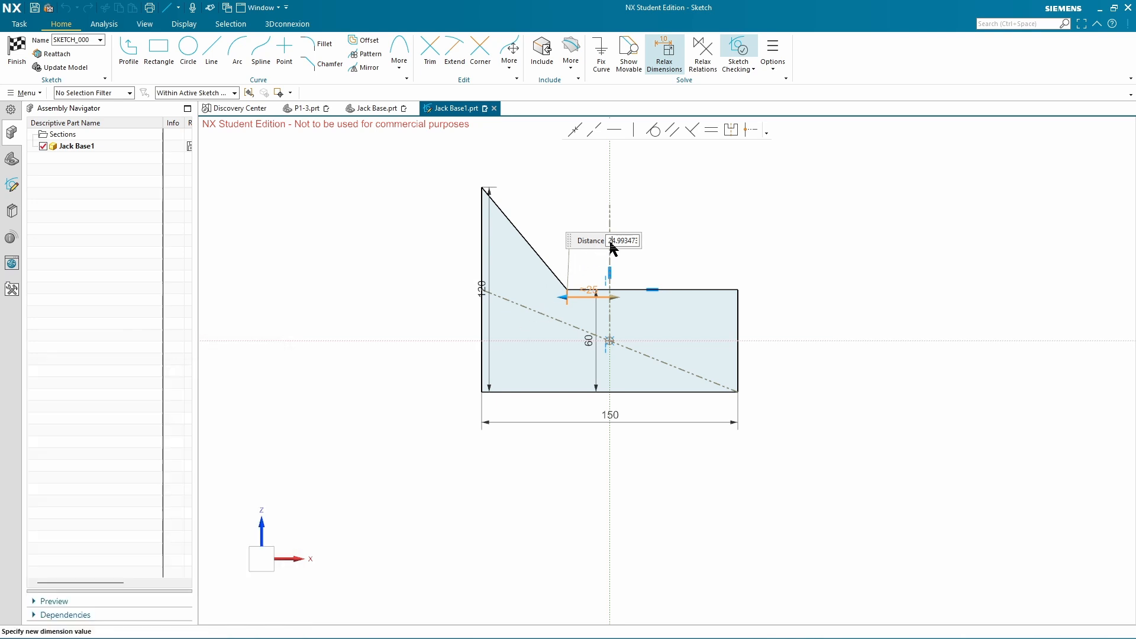
{"action": "left_click_drag", "start_coordinate": [611, 240], "coordinate": [659, 243]}
{"action": "type", "text": "75/2"}
{"action": "key", "text": "Return"}
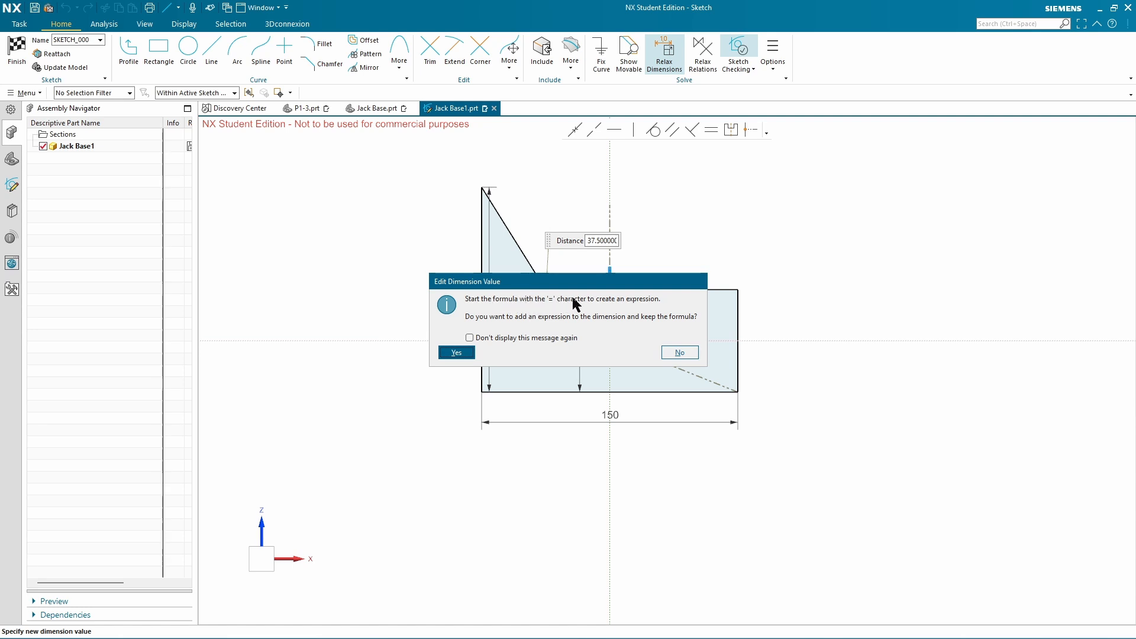
{"action": "left_click", "coordinate": [457, 352]}
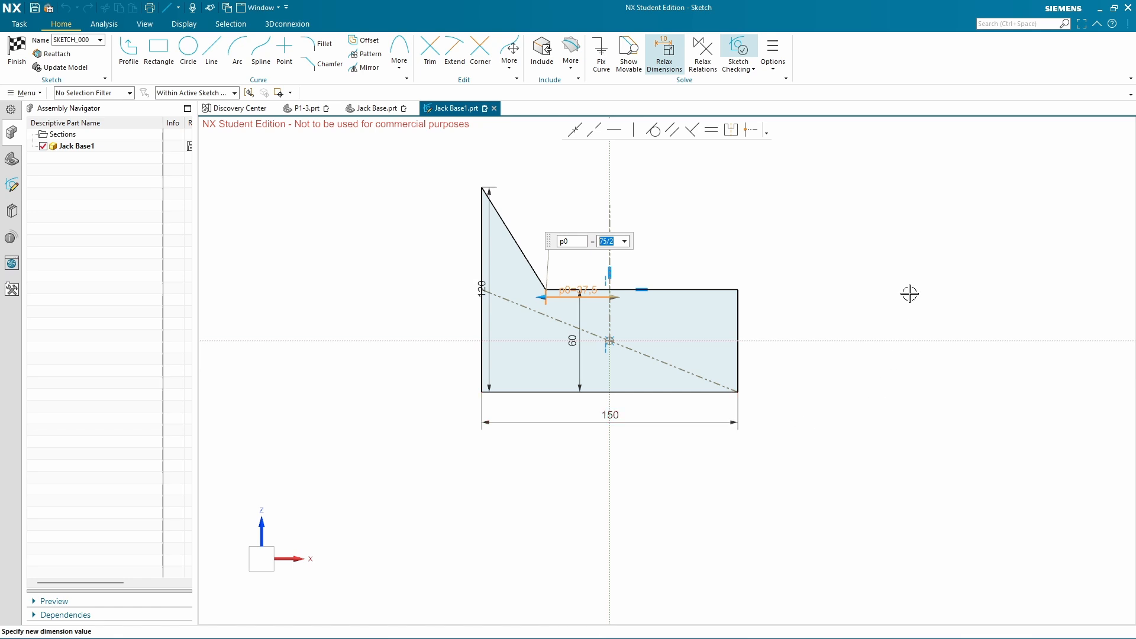
{"action": "left_click", "coordinate": [817, 282]}
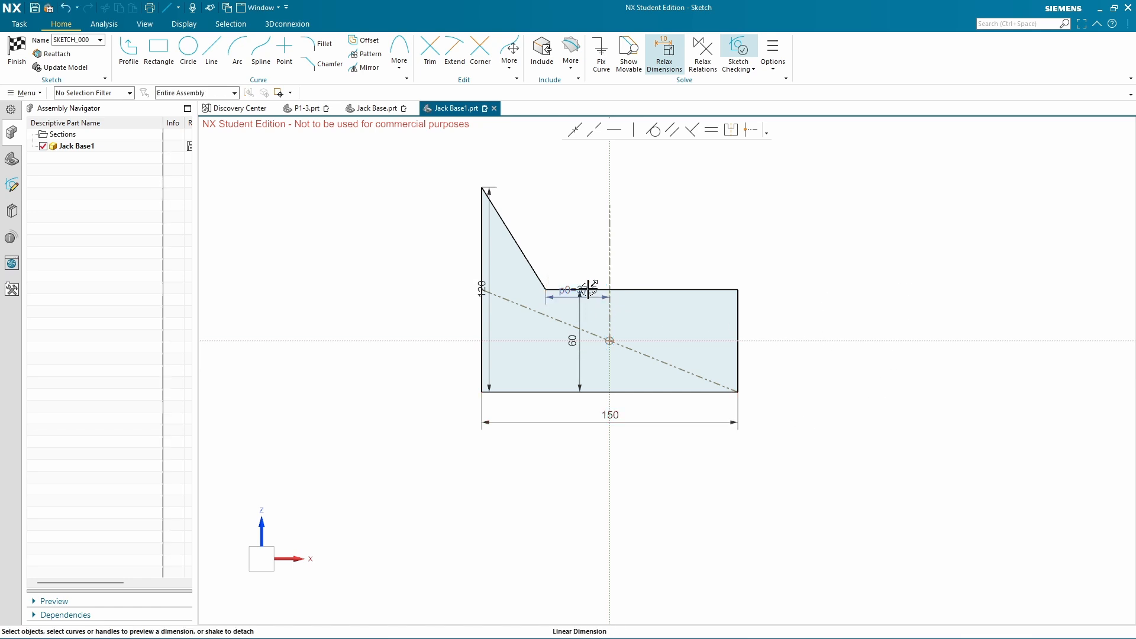
Reposition the 120 mm dimension outside the profile's left edge and the 37.5 mm dimension above the profile's upper edge
{"action": "left_click", "coordinate": [490, 292]}
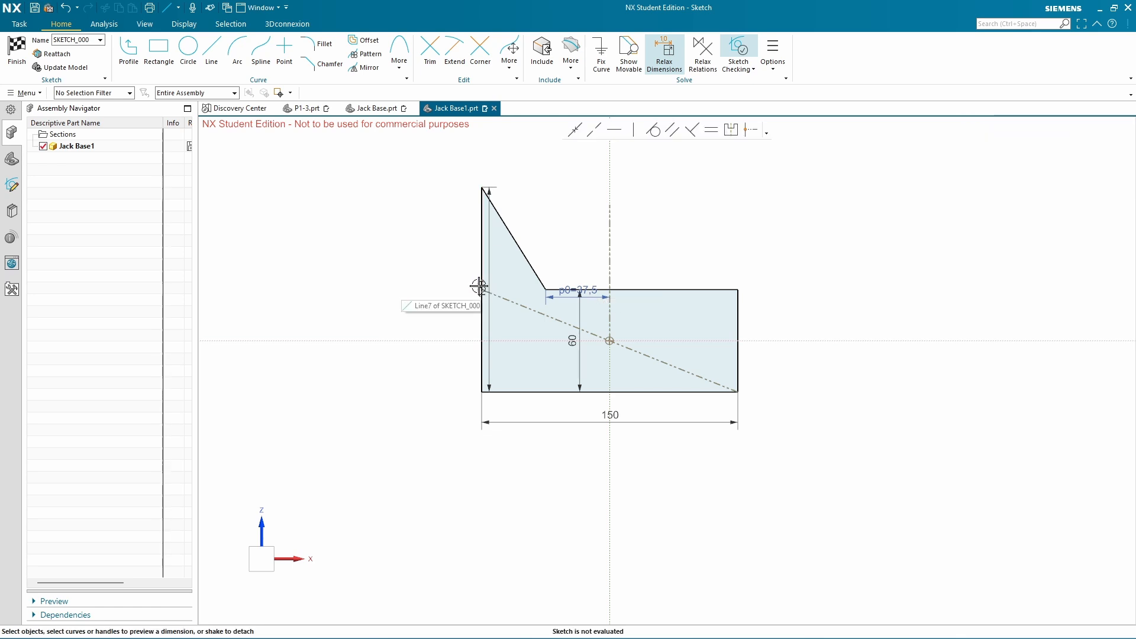
{"action": "left_click_drag", "start_coordinate": [481, 288], "coordinate": [436, 291]}
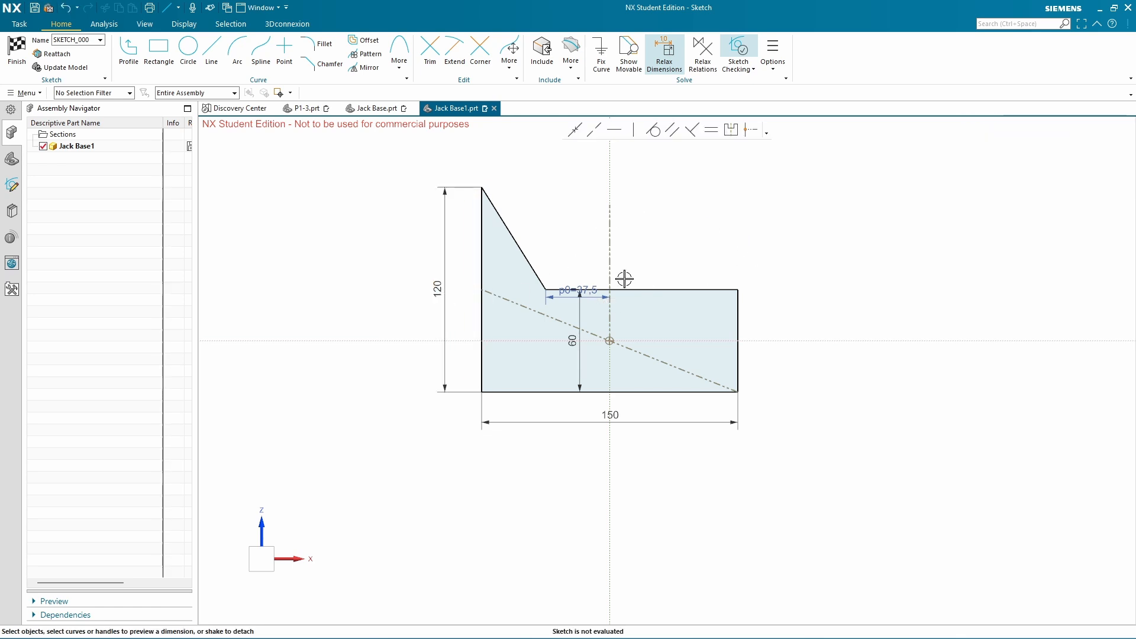
{"action": "left_click_drag", "start_coordinate": [584, 289], "coordinate": [579, 246]}
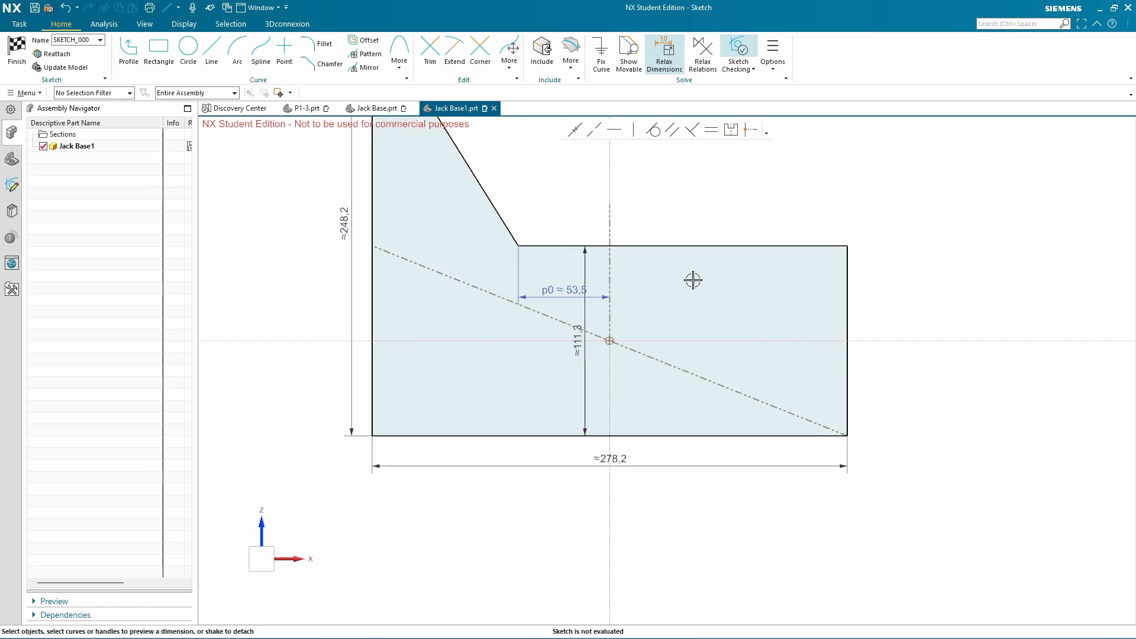
{"action": "key", "text": "ctrl+z"}
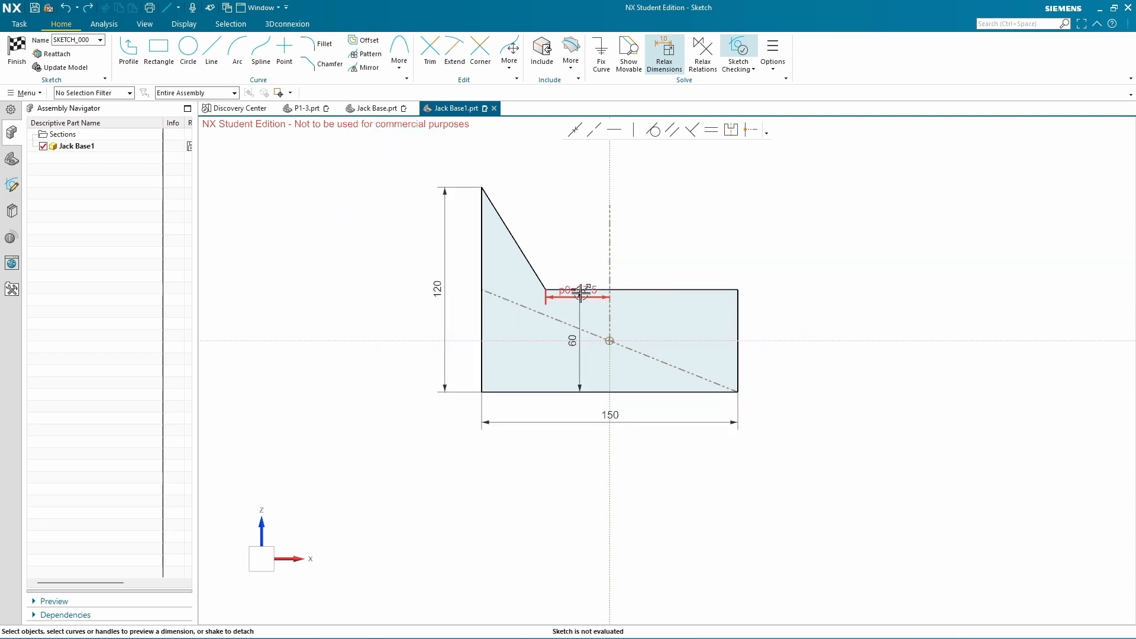
{"action": "left_click_drag", "start_coordinate": [593, 298], "coordinate": [586, 218]}
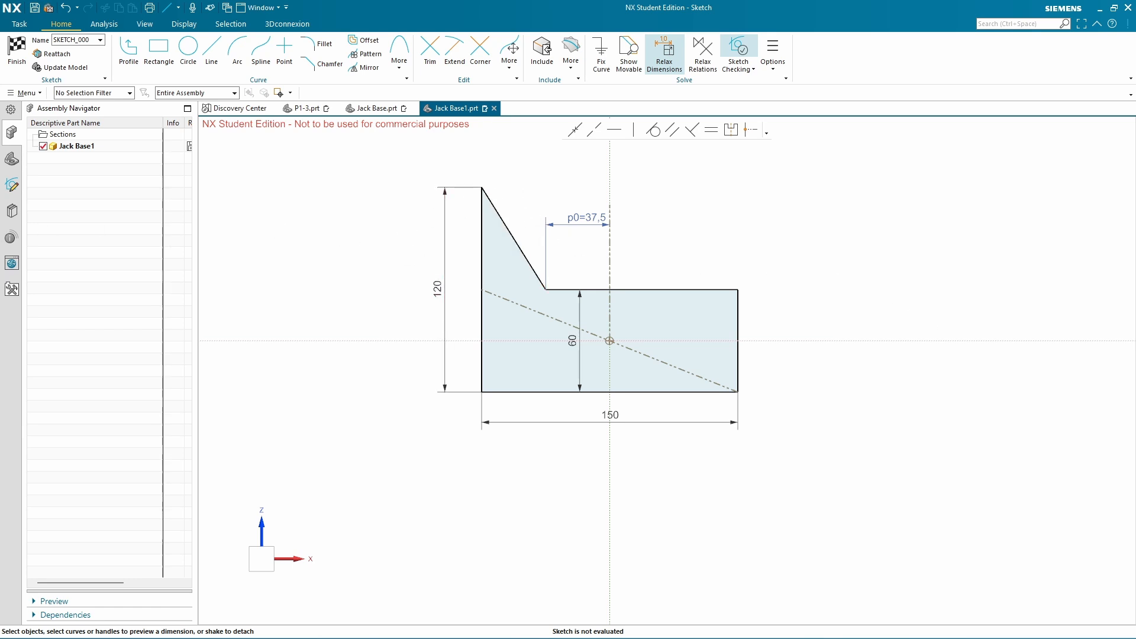
Consult the corner radii in the PDF drawing, then fillet the corner between the left edge and the sloped line with radius 10 mm
{"action": "key", "text": "alt+Tab"}
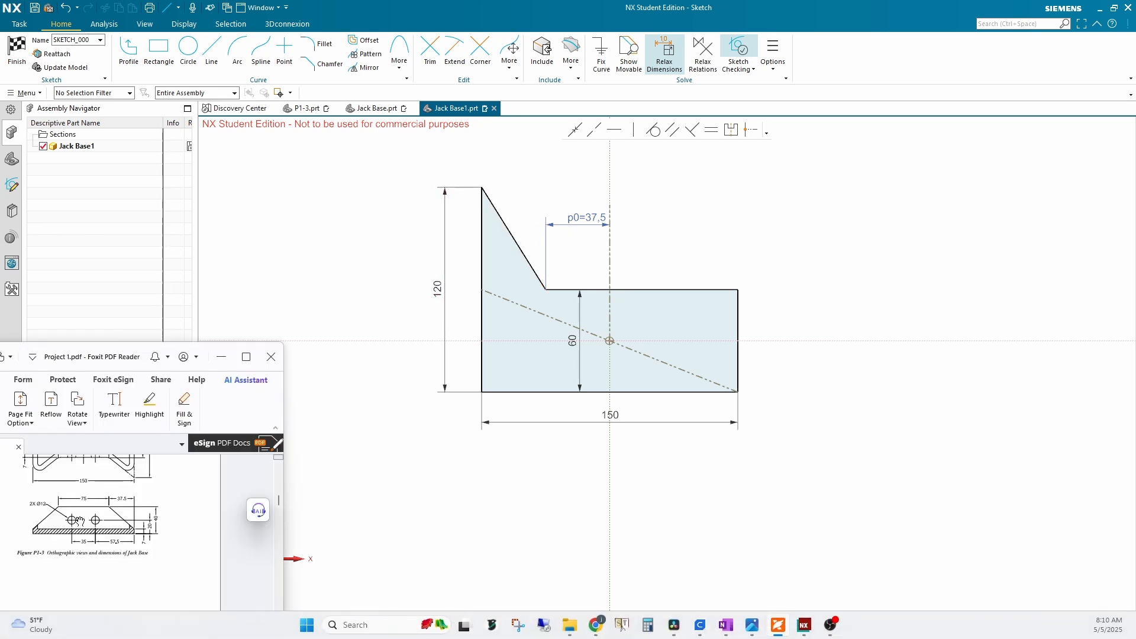
{"action": "scroll", "coordinate": [81, 534], "scroll_direction": "up", "scroll_amount": 1}
{"action": "scroll", "coordinate": [81, 544], "scroll_direction": "up", "scroll_amount": 2}
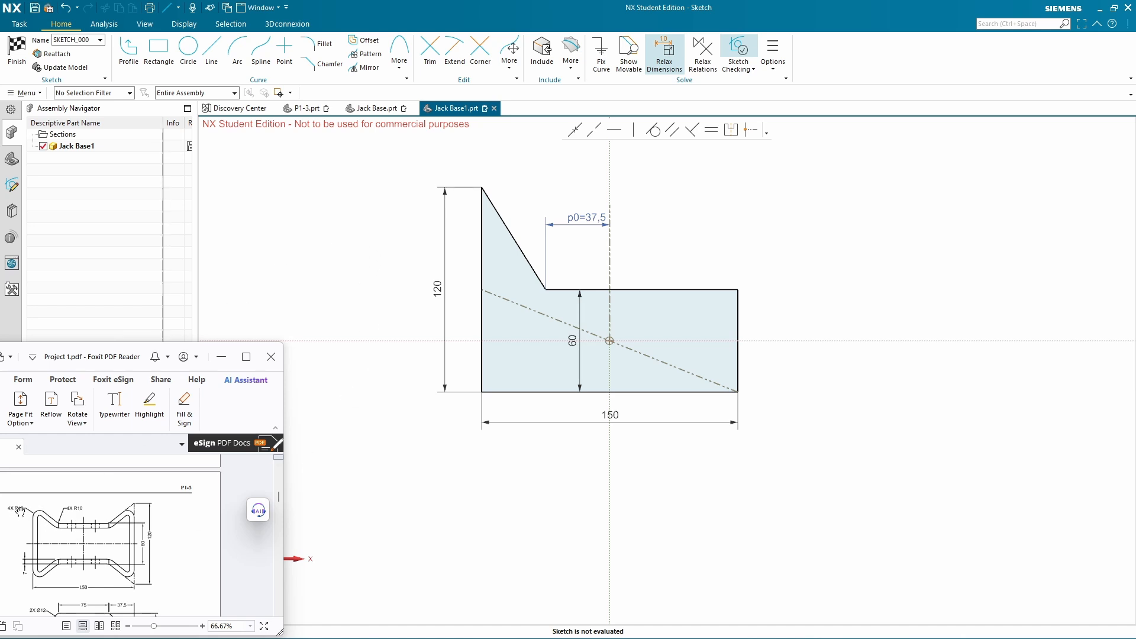
{"action": "scroll", "coordinate": [52, 562], "scroll_direction": "down", "scroll_amount": 2}
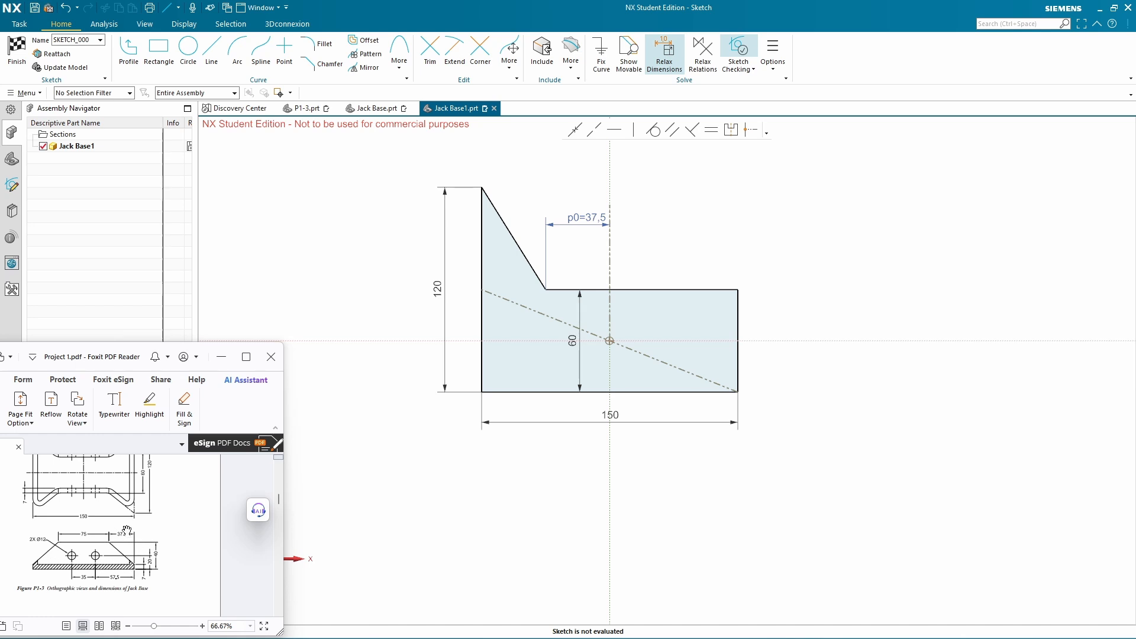
{"action": "scroll", "coordinate": [103, 526], "scroll_direction": "up", "scroll_amount": 1}
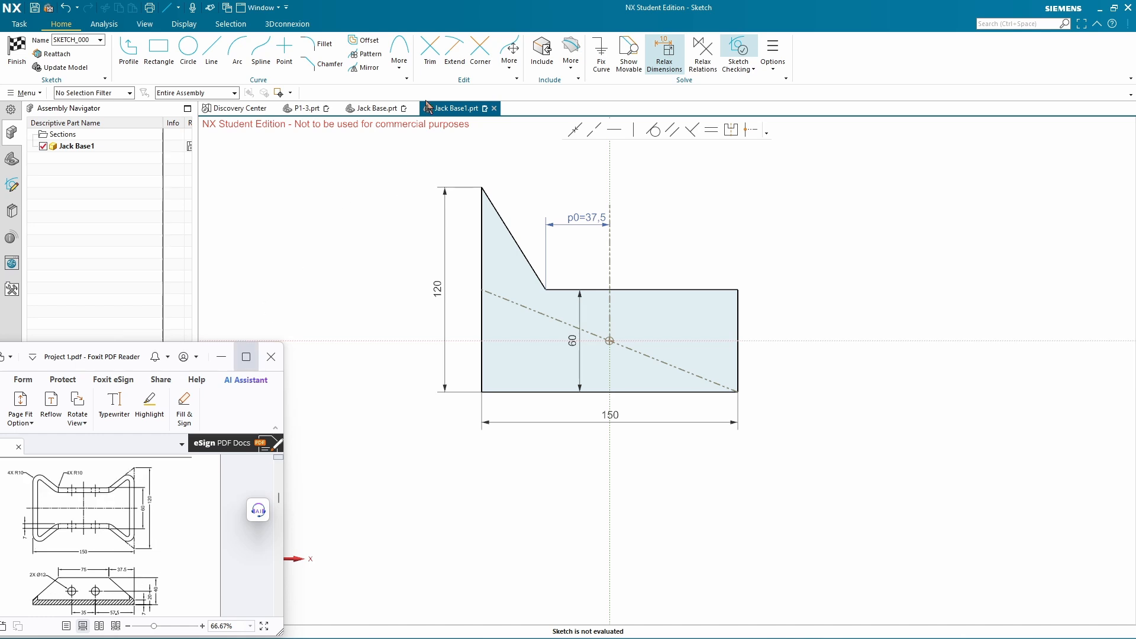
{"action": "left_click", "coordinate": [309, 46]}
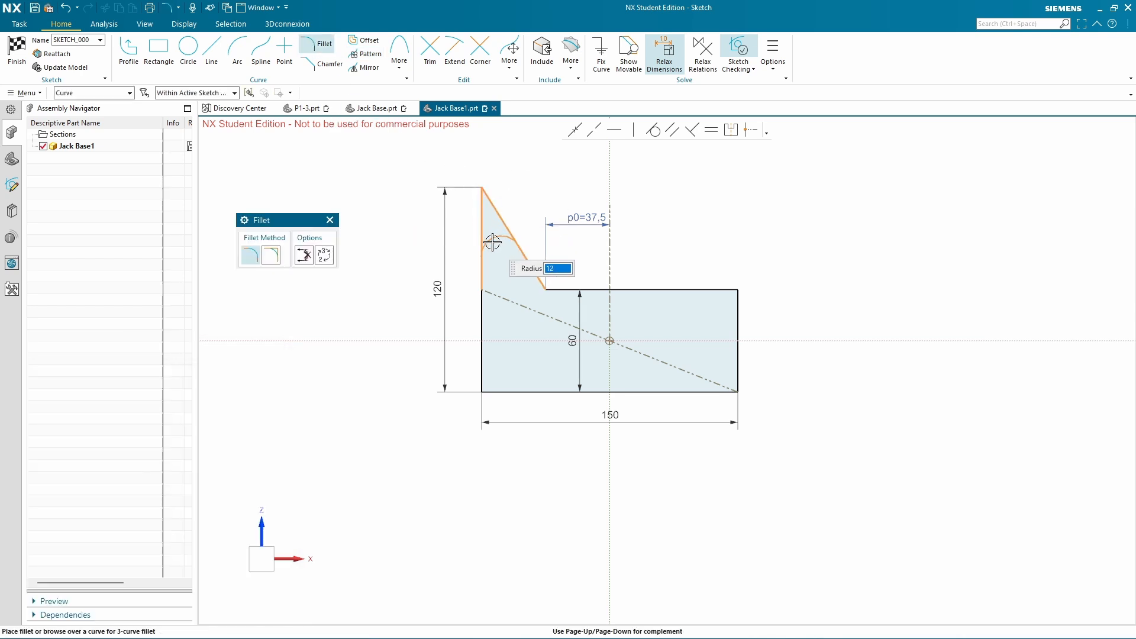
{"action": "type", "text": "10"}
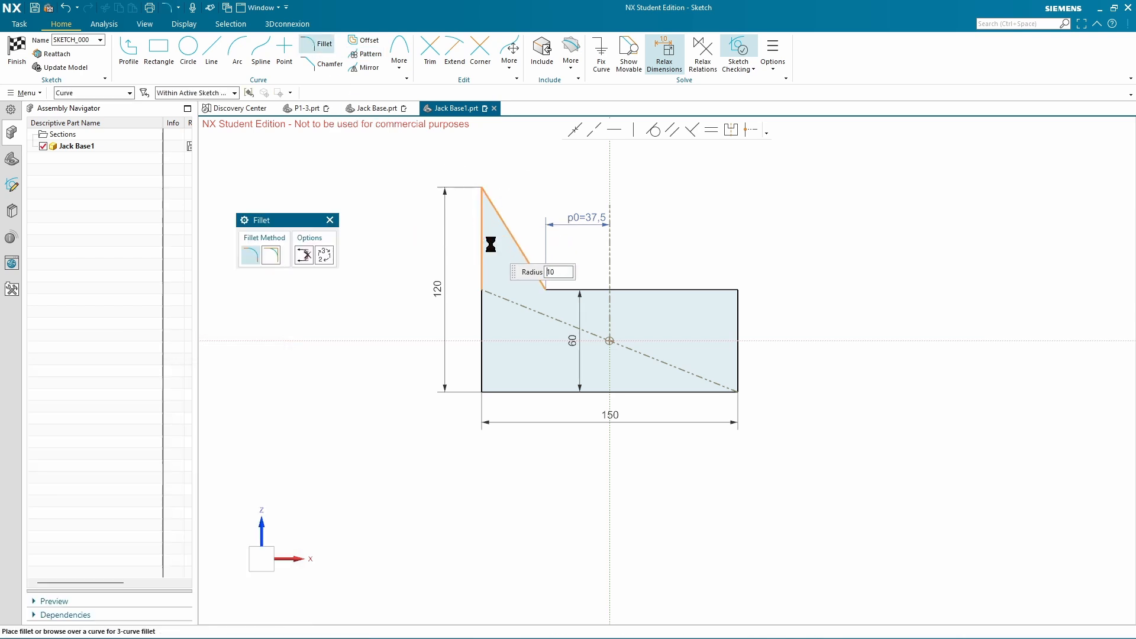
{"action": "left_click", "coordinate": [482, 245]}
{"action": "key", "text": "Escape"}
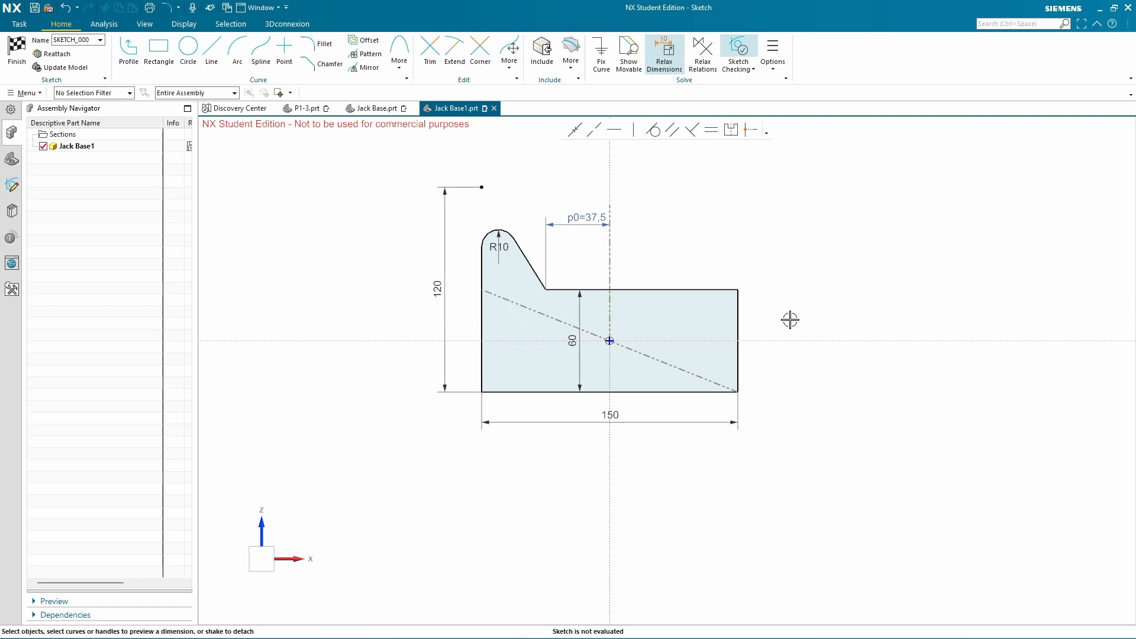
Draw a horizontal line about 118 mm long from the sketch origin past the left edge and convert it to a reference line
{"action": "key", "text": "alt+Tab"}
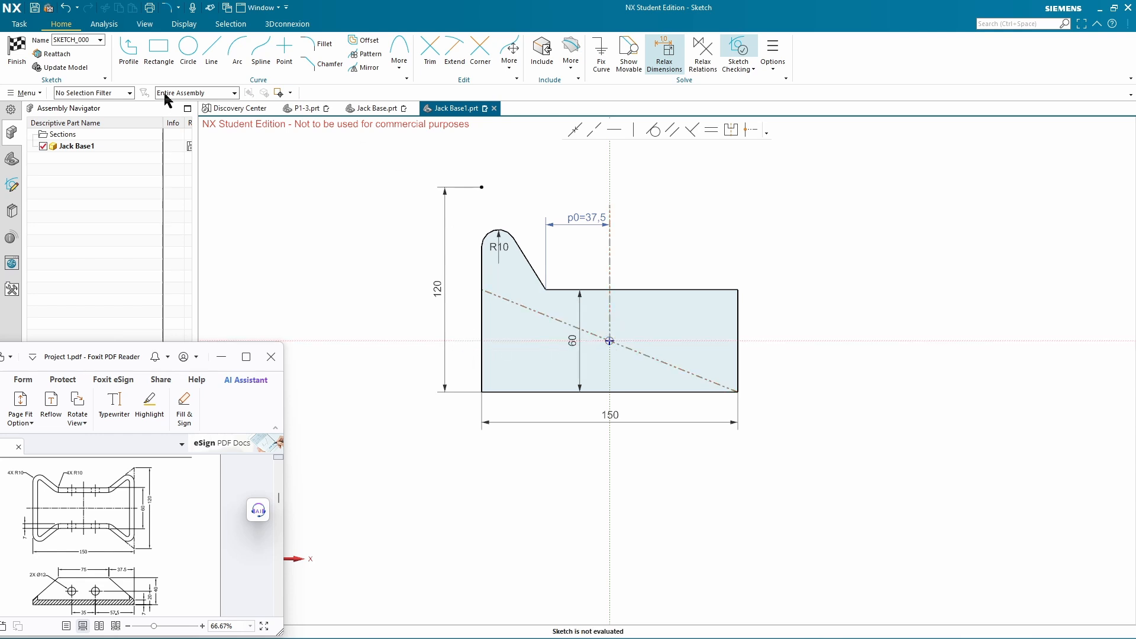
{"action": "left_click", "coordinate": [211, 52]}
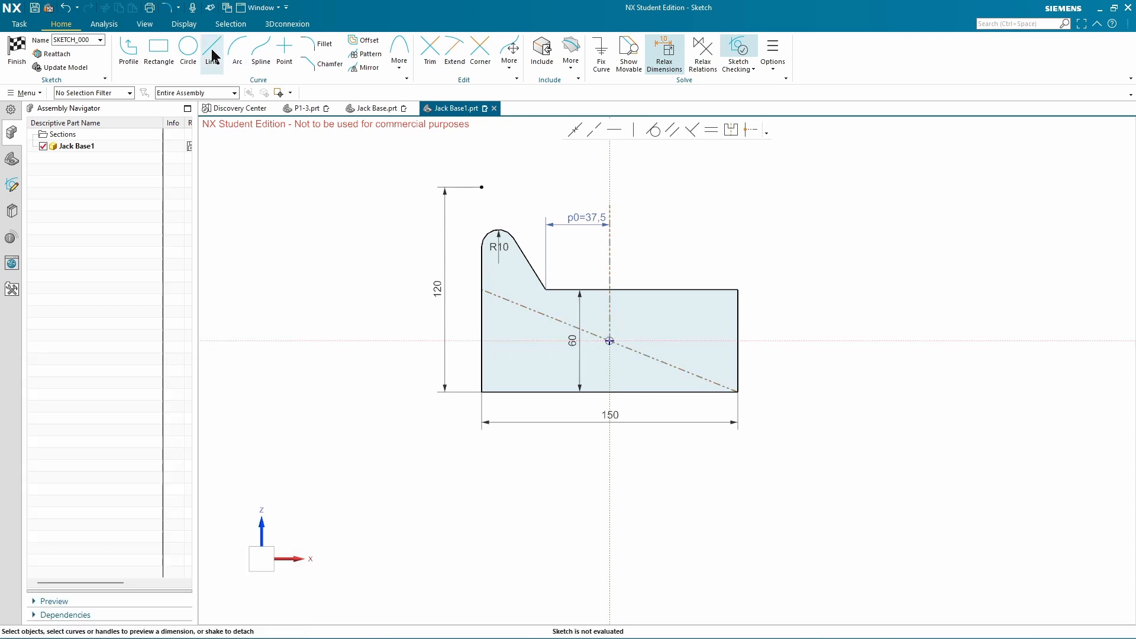
{"action": "left_click", "coordinate": [608, 342]}
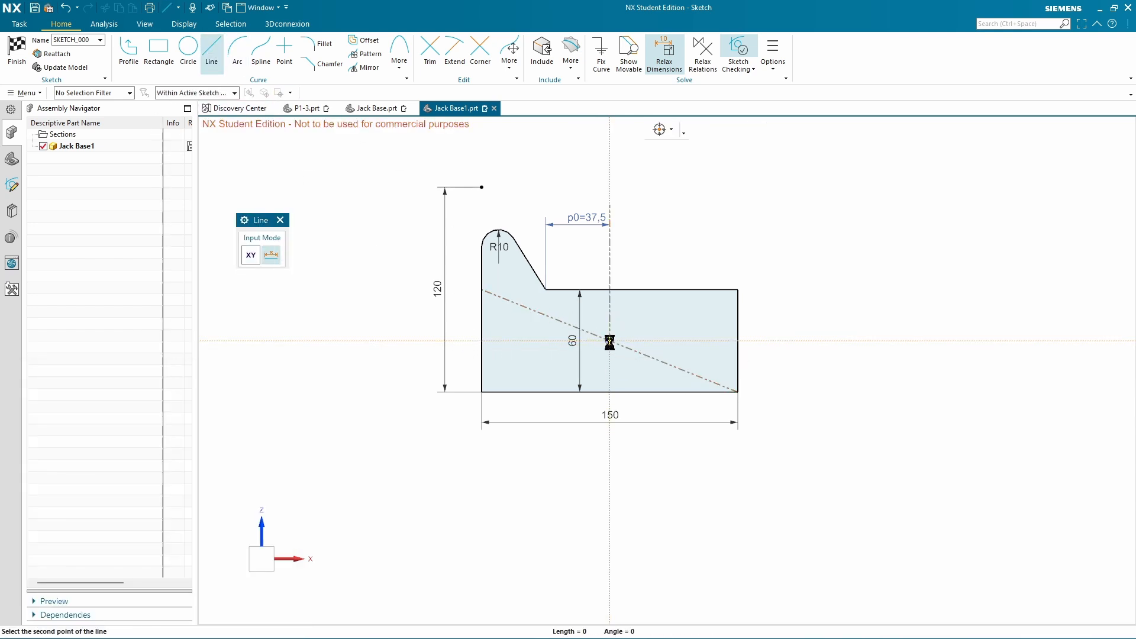
{"action": "left_click", "coordinate": [404, 343]}
{"action": "key", "text": "Escape"}
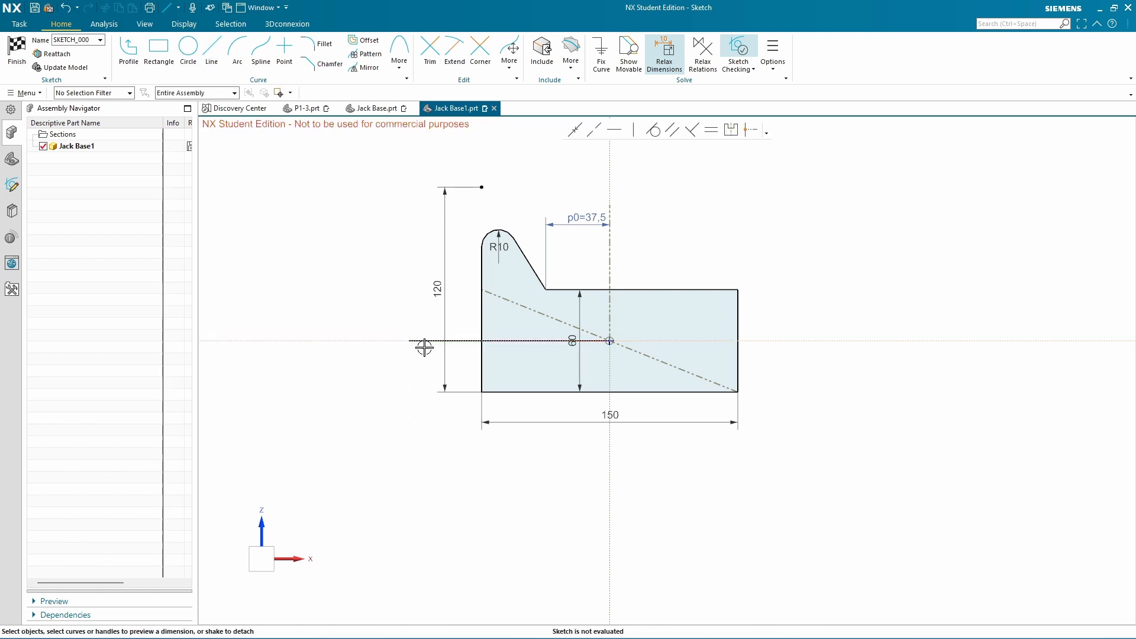
{"action": "left_click", "coordinate": [427, 342]}
{"action": "right_click", "coordinate": [428, 343]}
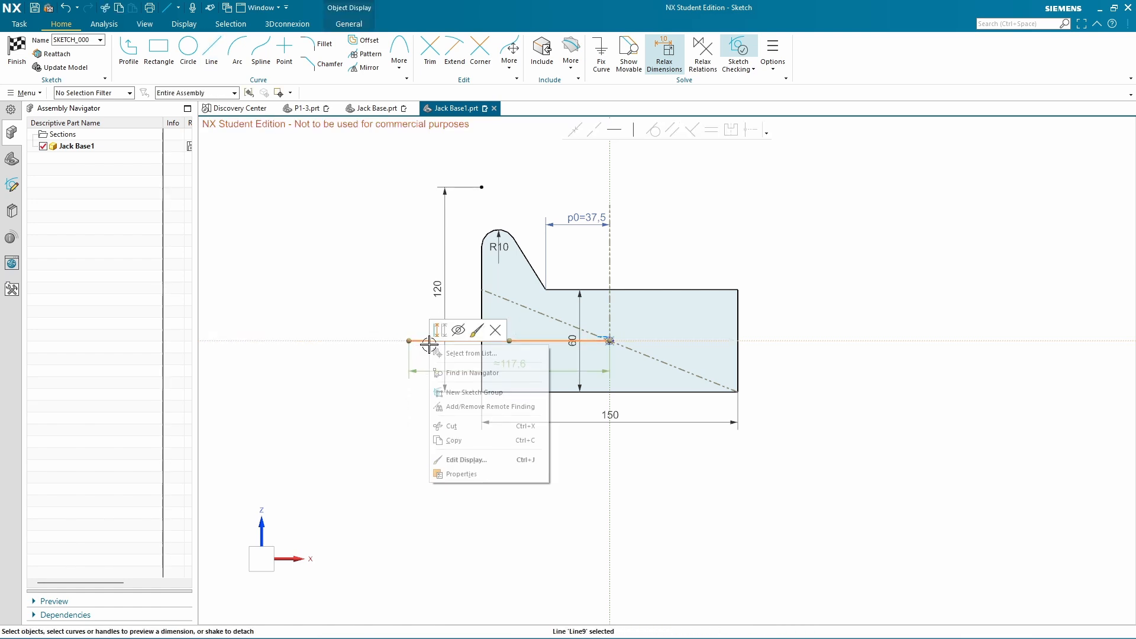
{"action": "left_click", "coordinate": [441, 330]}
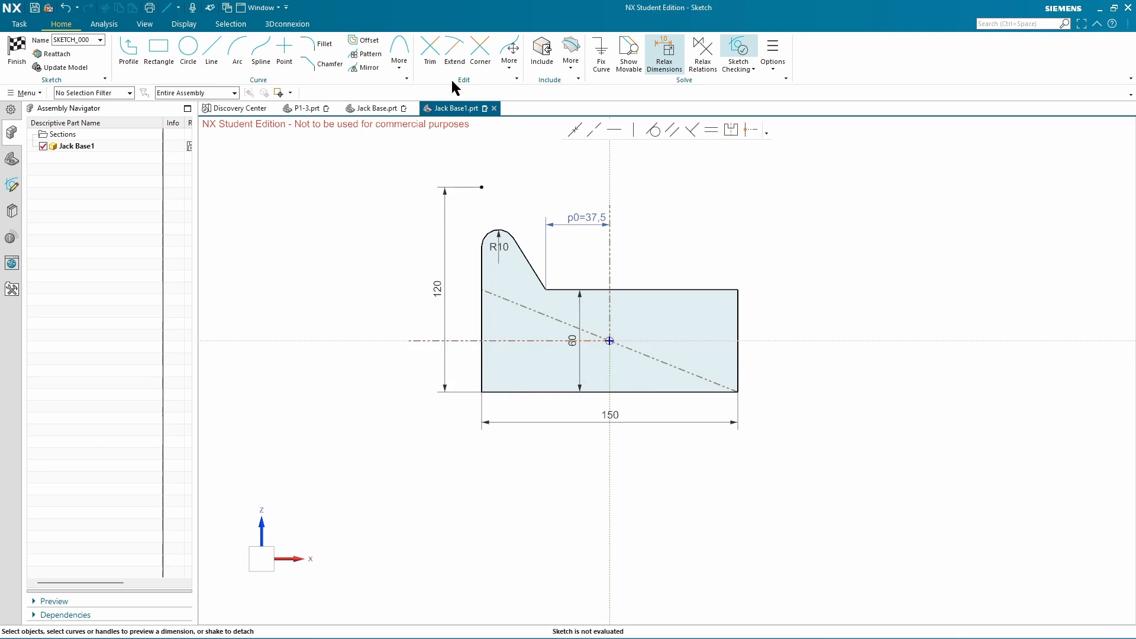
Trim away the upper edge right of the vertical reference line, the left edge below the horizontal one, and the entire lower and right edges
{"action": "left_click", "coordinate": [431, 49]}
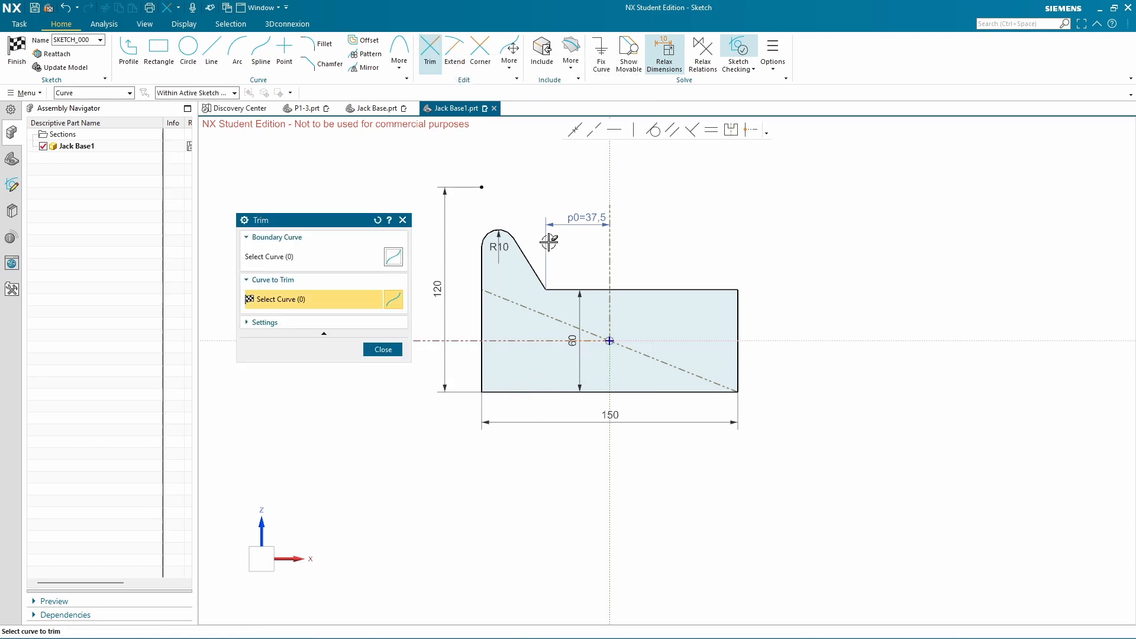
{"action": "left_click_drag", "start_coordinate": [654, 253], "coordinate": [640, 315]}
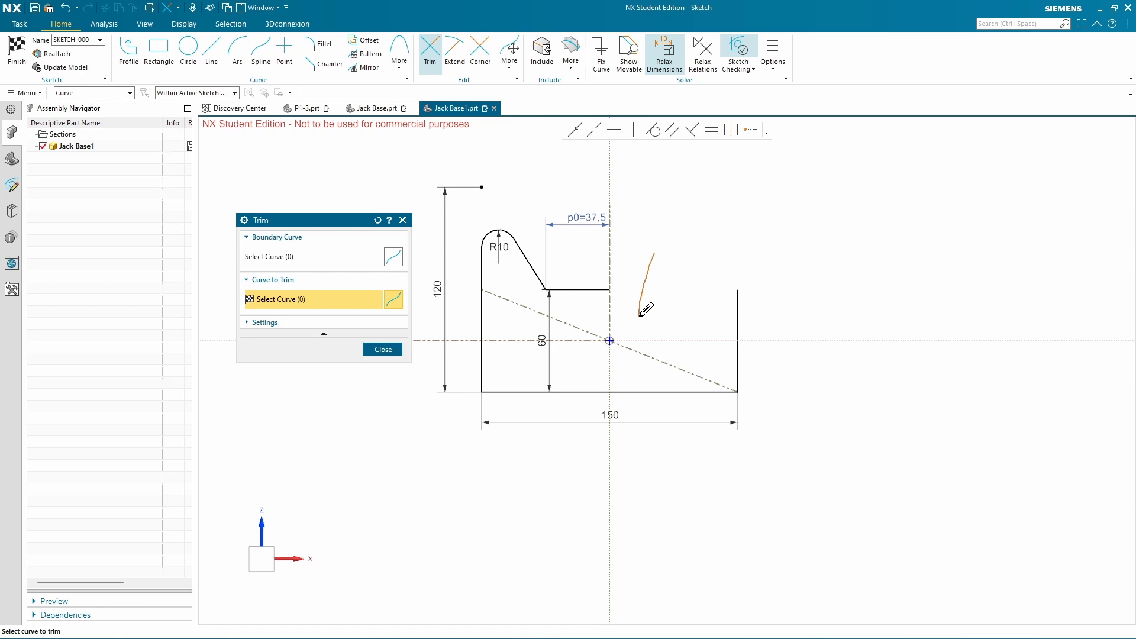
{"action": "left_click_drag", "start_coordinate": [621, 374], "coordinate": [633, 417]}
{"action": "left_click_drag", "start_coordinate": [529, 367], "coordinate": [459, 378]}
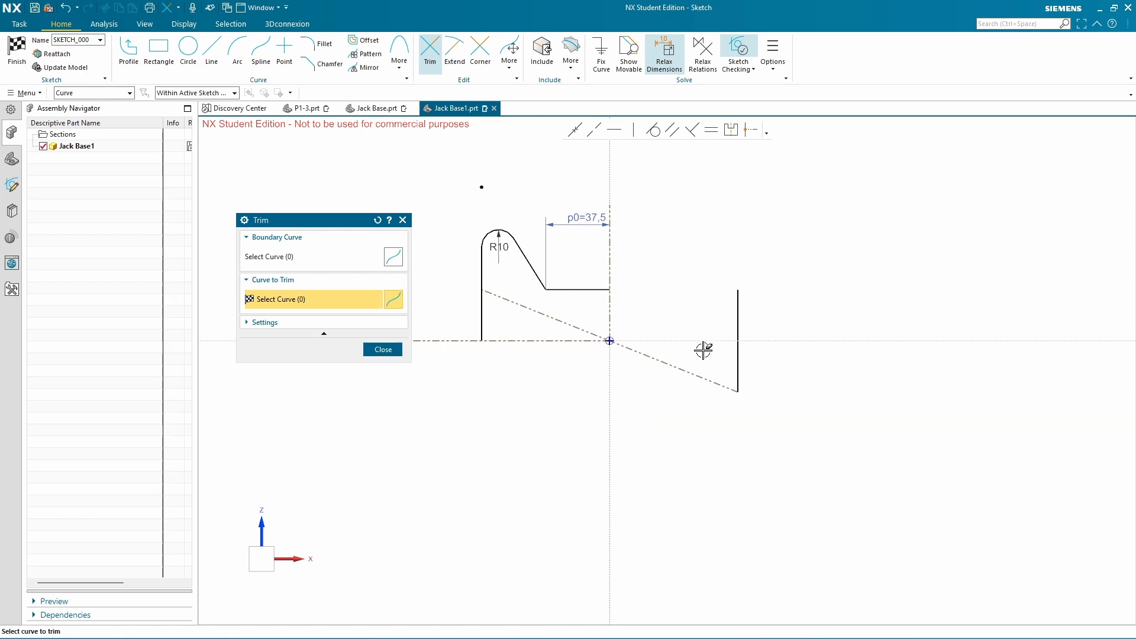
{"action": "left_click_drag", "start_coordinate": [702, 349], "coordinate": [766, 350]}
{"action": "left_click", "coordinate": [382, 349]}
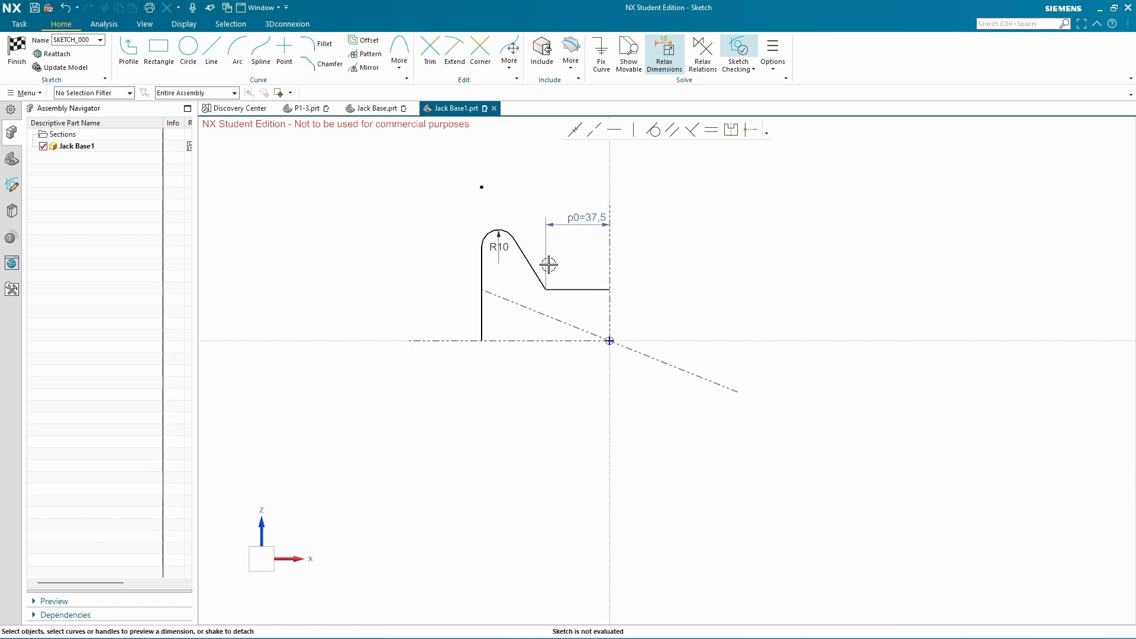
{"action": "left_click", "coordinate": [463, 342]}
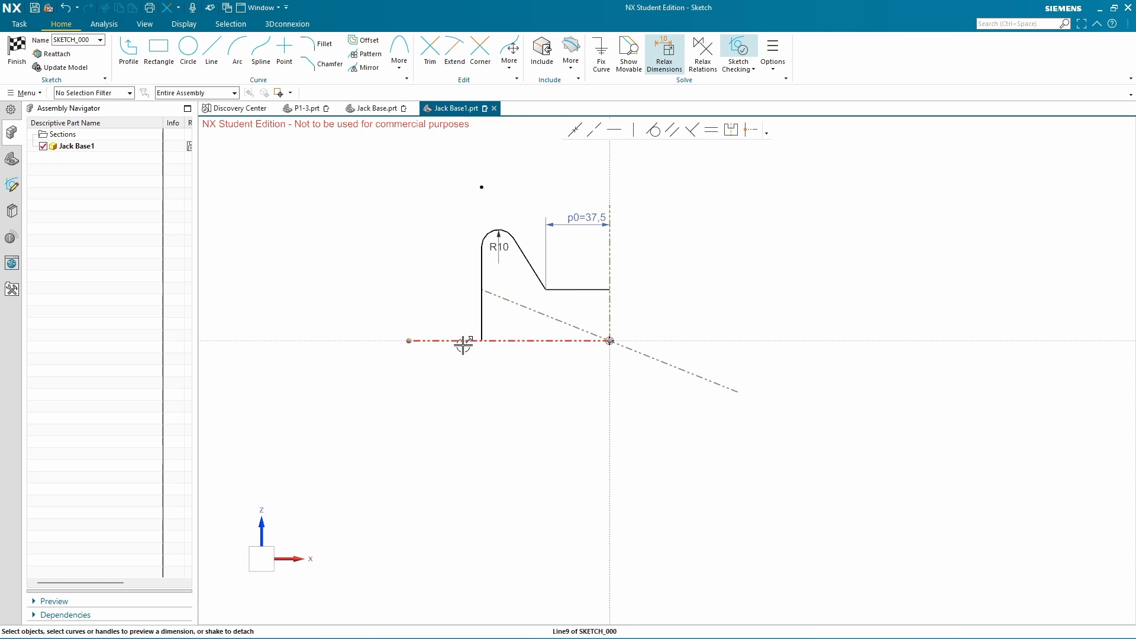
{"action": "left_click", "coordinate": [366, 69]}
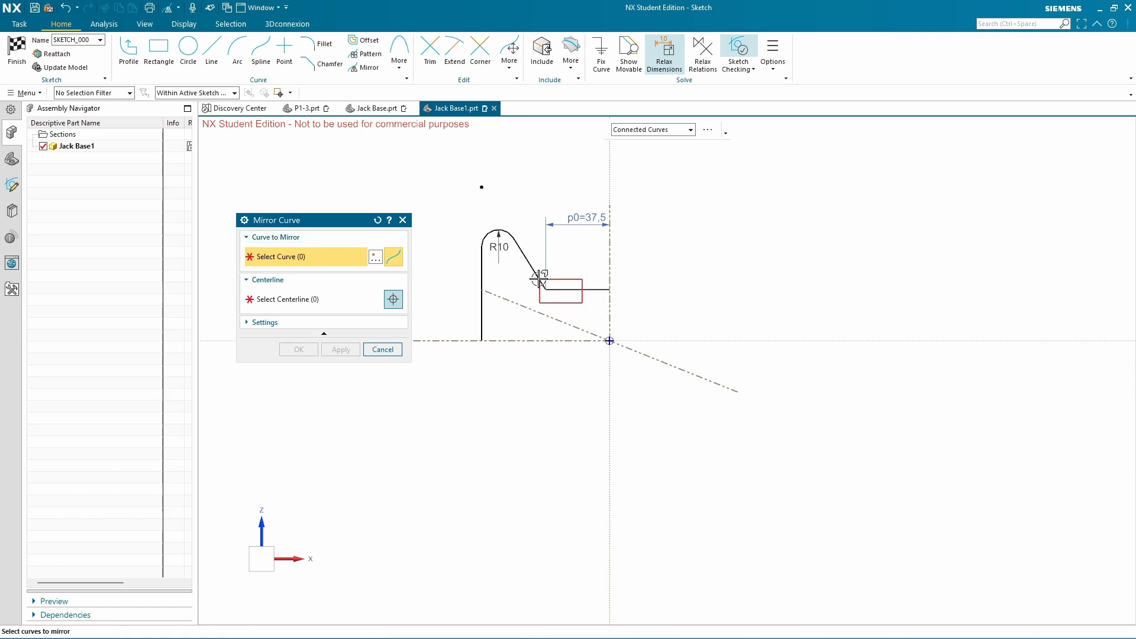
{"action": "mouse_move", "coordinate": [582, 303]}
{"action": "left_mouse_down"}
{"action": "mouse_move", "coordinate": [461, 231]}
{"action": "mouse_move", "coordinate": [564, 320]}
{"action": "left_mouse_up"}
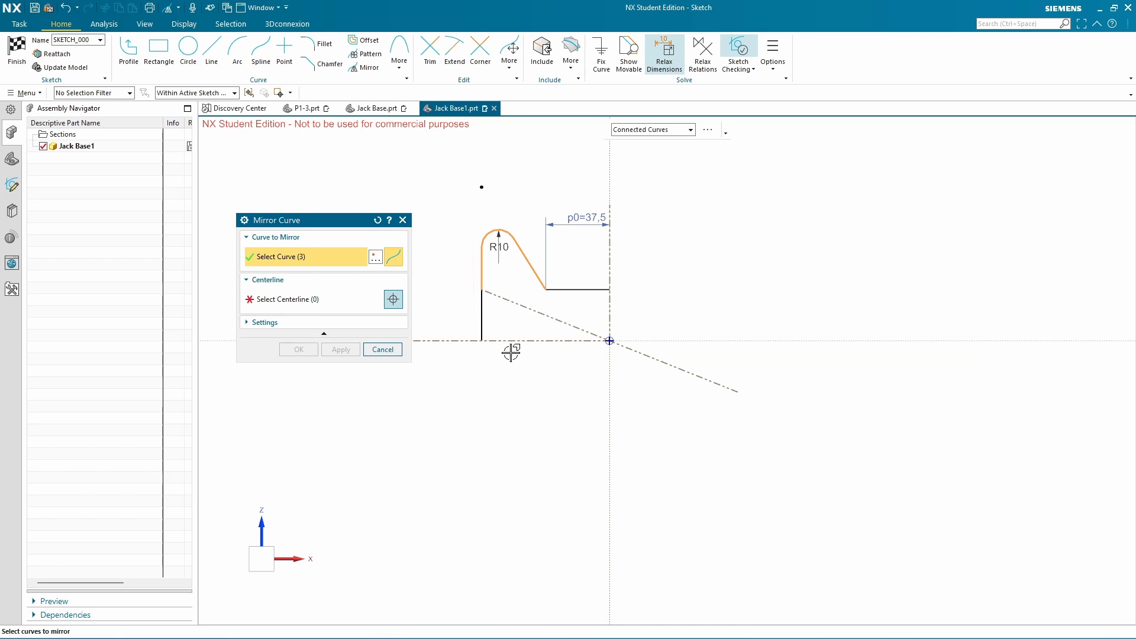
{"action": "left_click", "coordinate": [482, 322]}
{"action": "left_click", "coordinate": [554, 290]}
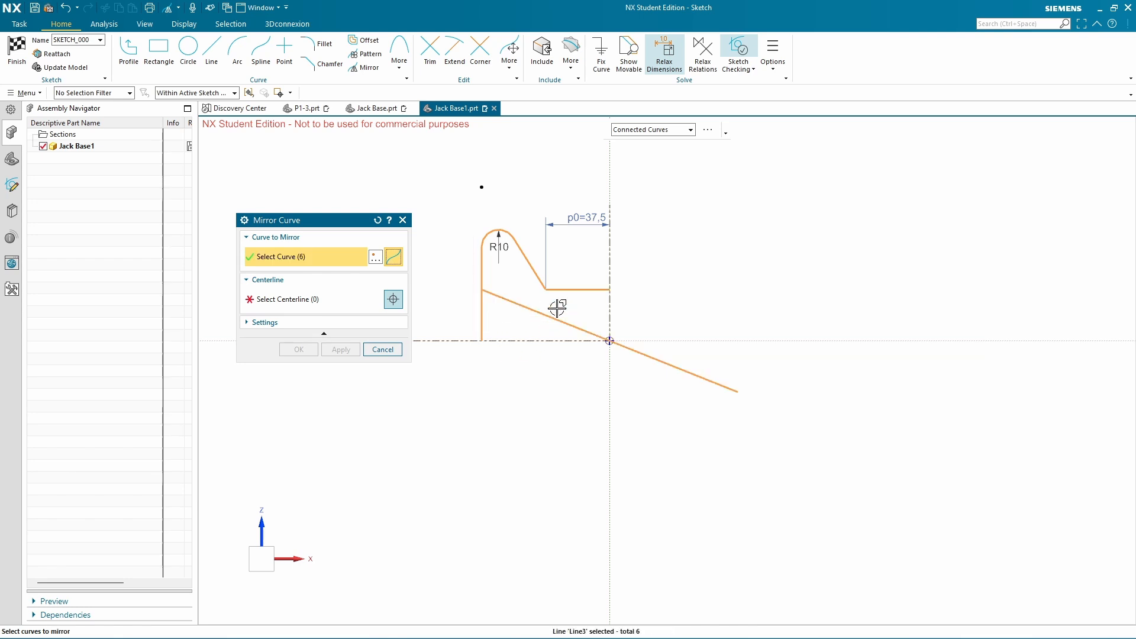
{"action": "left_click", "coordinate": [574, 325], "text": "shift"}
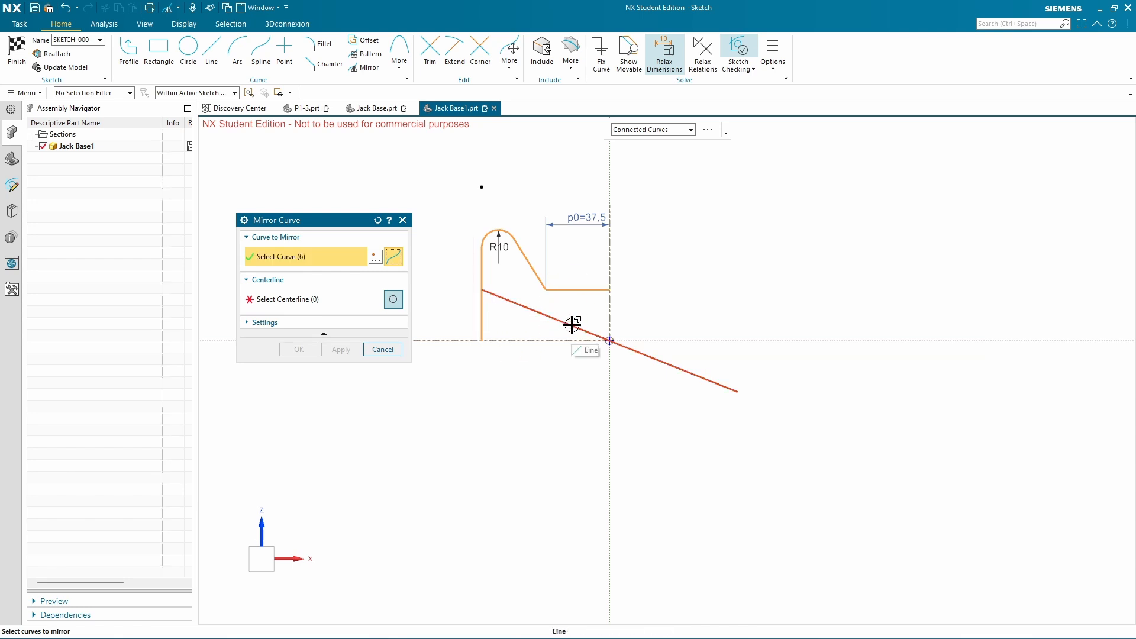
{"action": "left_click", "coordinate": [482, 324]}
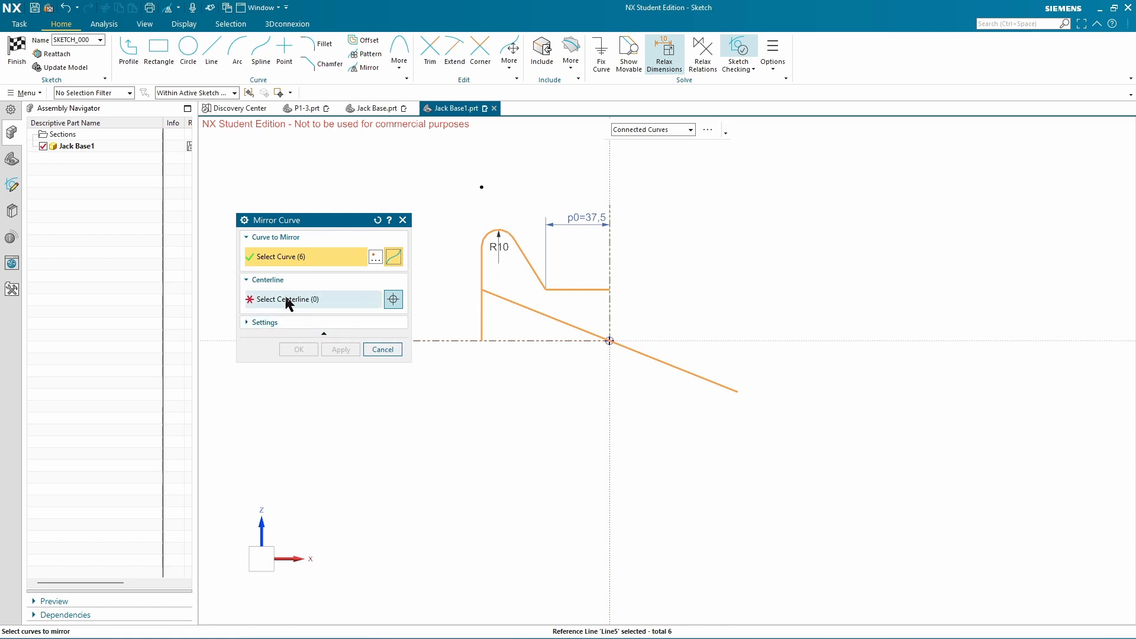
{"action": "left_click", "coordinate": [400, 355]}
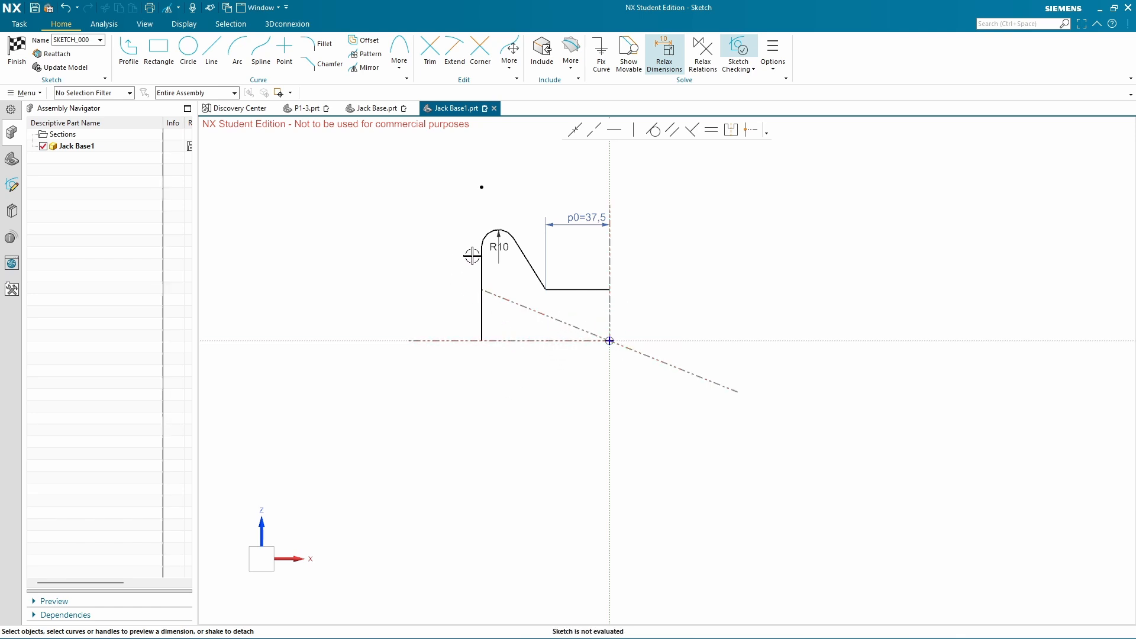
Mirror the quarter profile, including its connected diagonal reference line, about the vertical reference line
{"action": "left_click", "coordinate": [367, 67]}
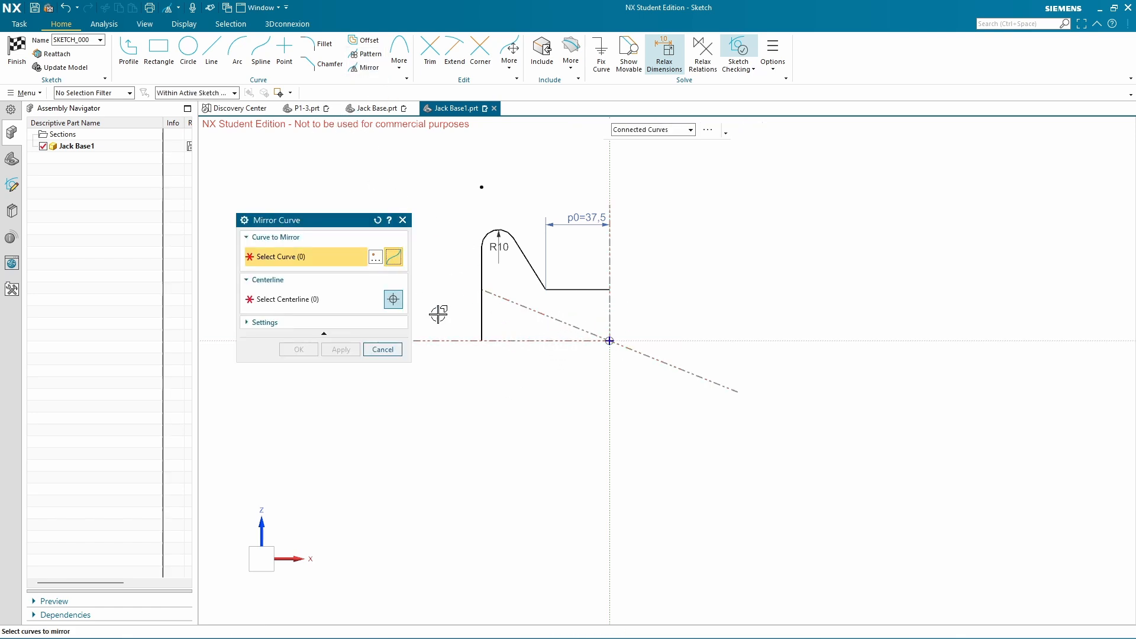
{"action": "left_click", "coordinate": [481, 247]}
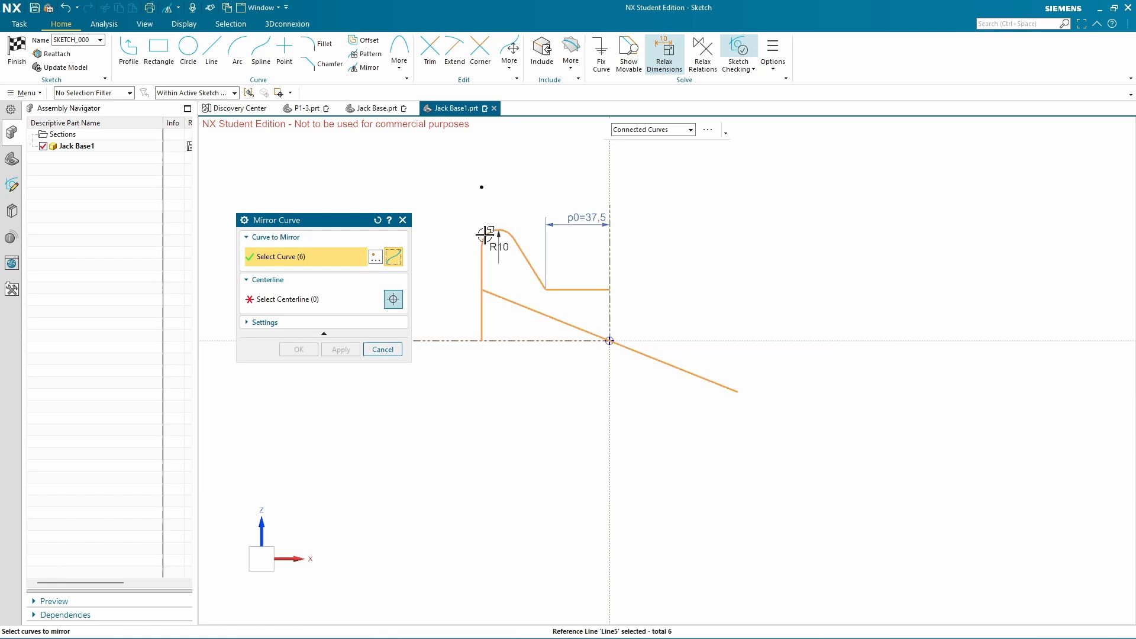
{"action": "left_click", "coordinate": [289, 299]}
{"action": "left_click", "coordinate": [608, 253]}
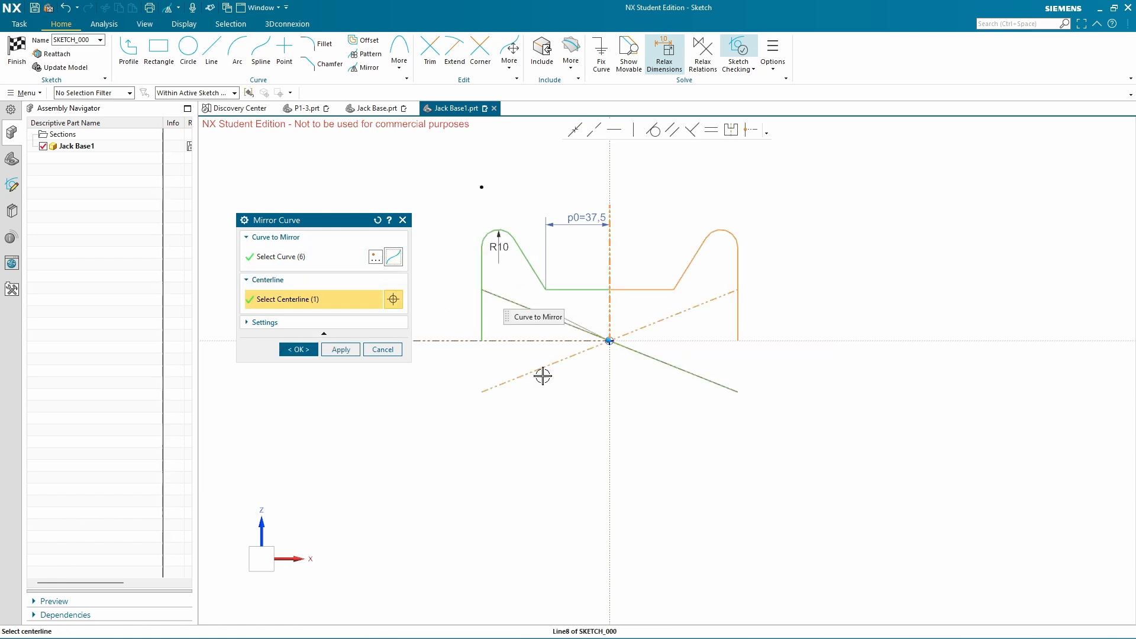
{"action": "left_click", "coordinate": [347, 350]}
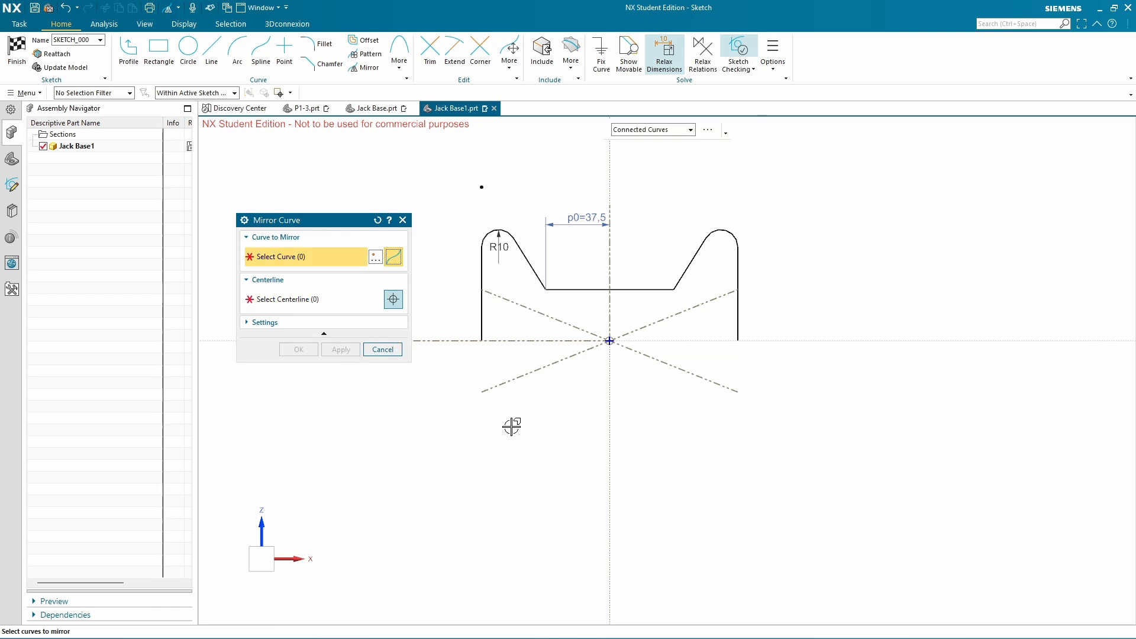
Mirror the entire upper half of the profile about the horizontal reference line to close the outline
{"action": "left_click_drag", "start_coordinate": [451, 196], "coordinate": [774, 318]}
{"action": "left_click", "coordinate": [481, 317]}
{"action": "left_click", "coordinate": [549, 317]}
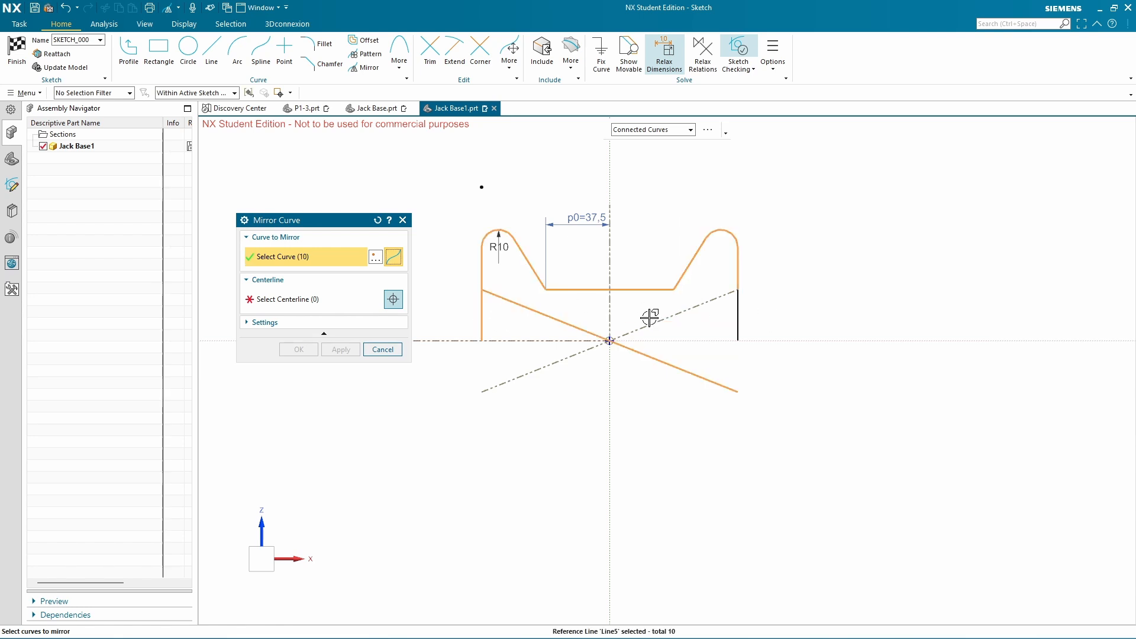
{"action": "left_click", "coordinate": [734, 326]}
{"action": "left_click", "coordinate": [330, 306]}
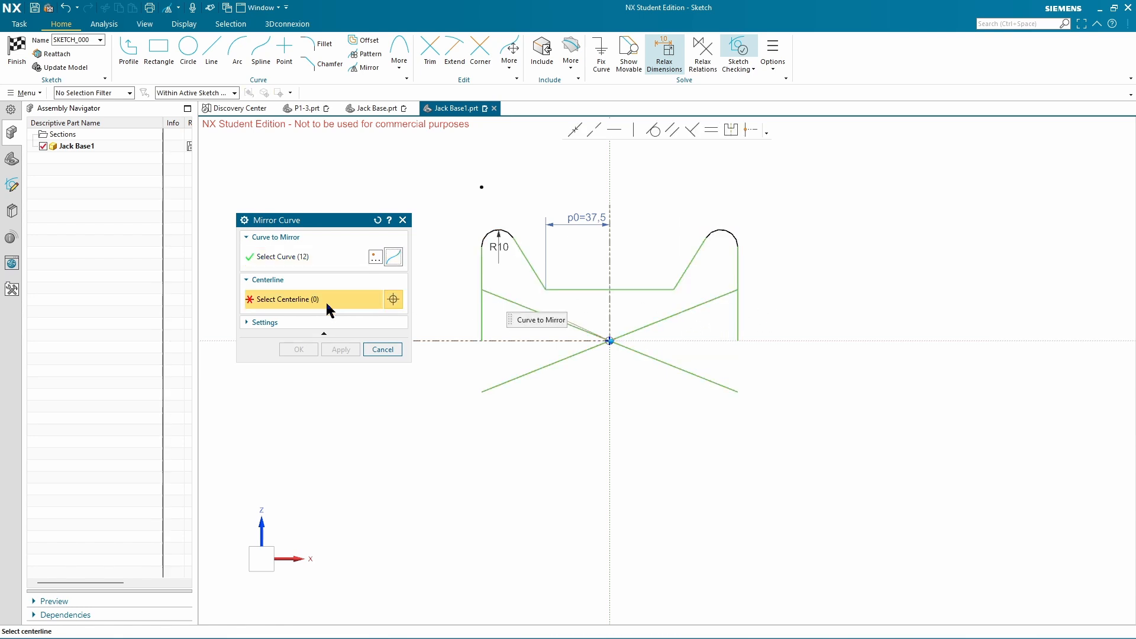
{"action": "left_click", "coordinate": [530, 341]}
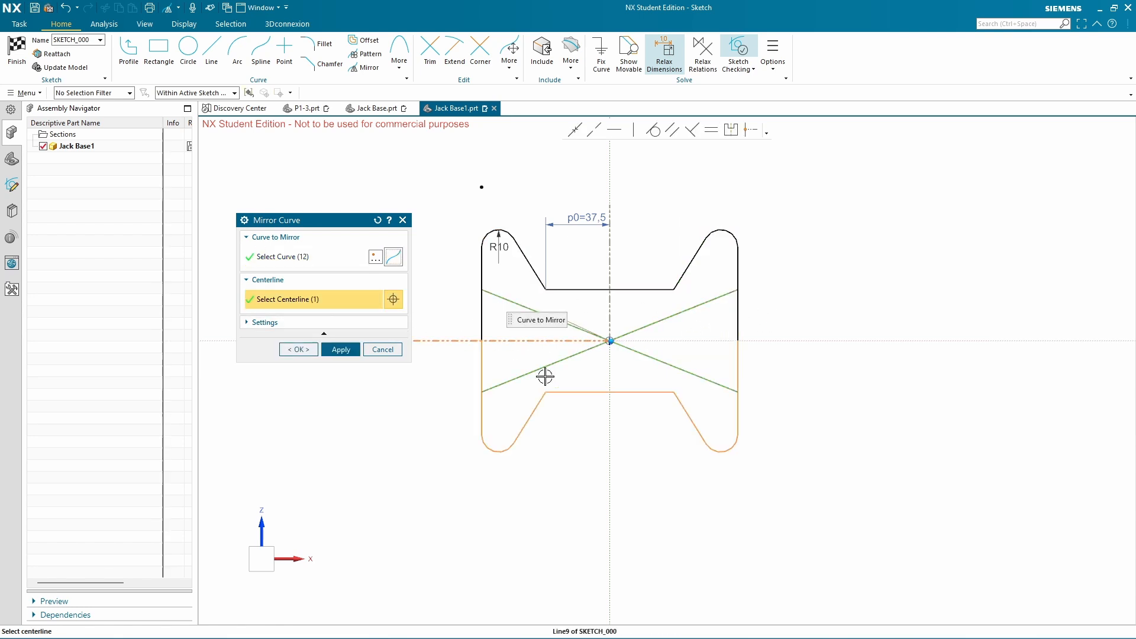
{"action": "left_click", "coordinate": [300, 349]}
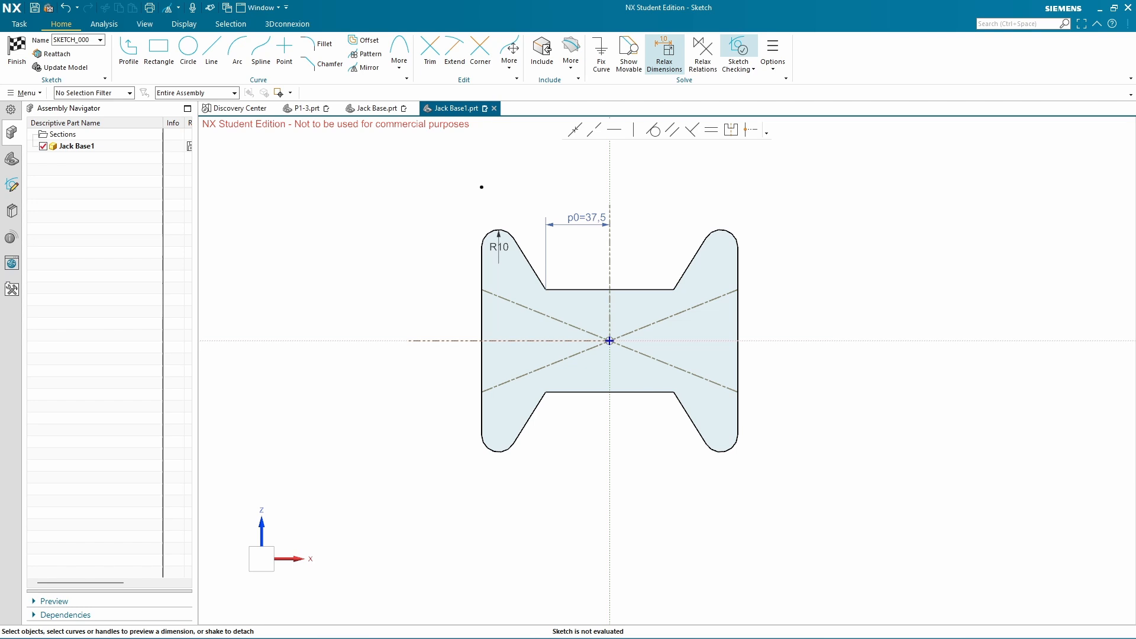
Consult the inner corner radii in the PDF drawing, then fillet the corner between the sloped line and the upper horizontal edge with radius 10 mm
{"action": "key", "text": "alt+Tab"}
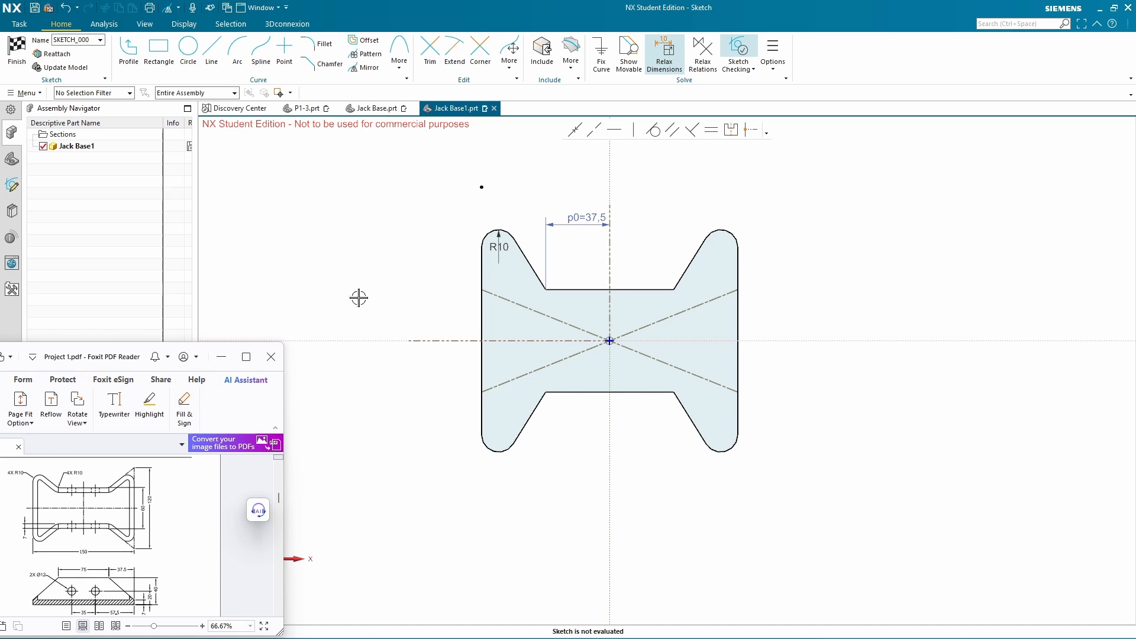
{"action": "scroll", "coordinate": [584, 300], "scroll_direction": "up", "scroll_amount": 4}
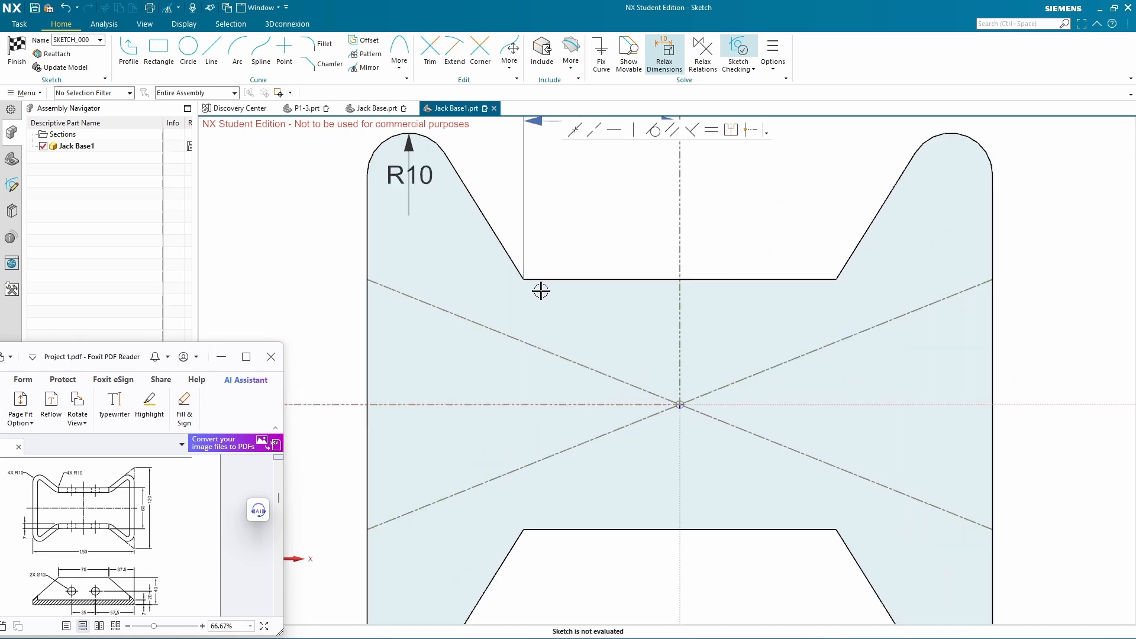
{"action": "scroll", "coordinate": [540, 289], "scroll_direction": "down", "scroll_amount": 3}
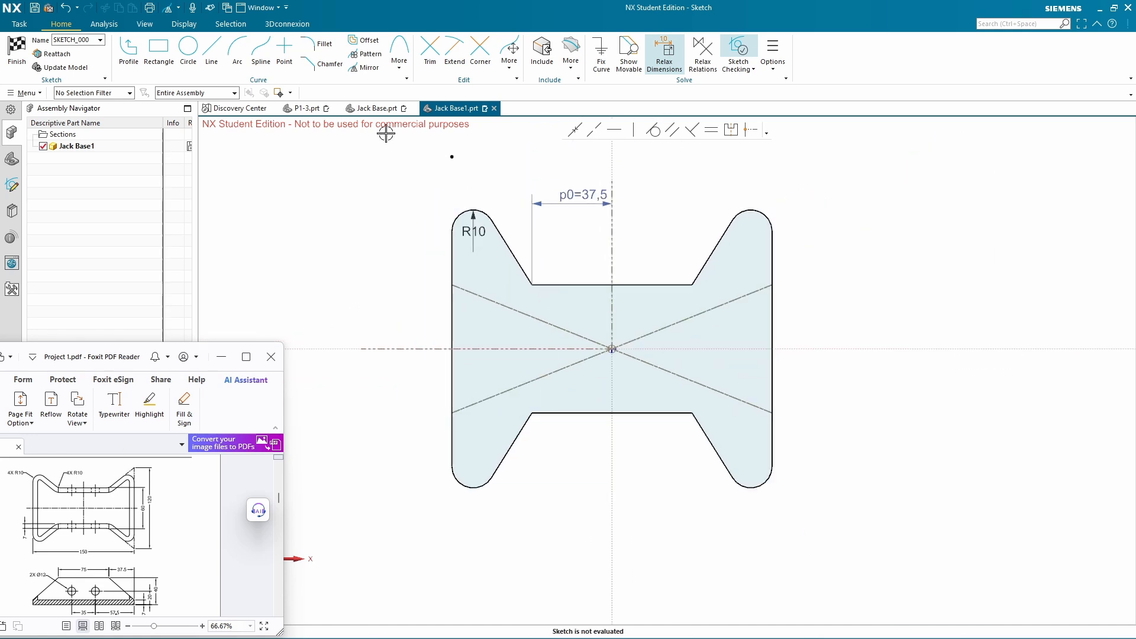
{"action": "left_click", "coordinate": [318, 44]}
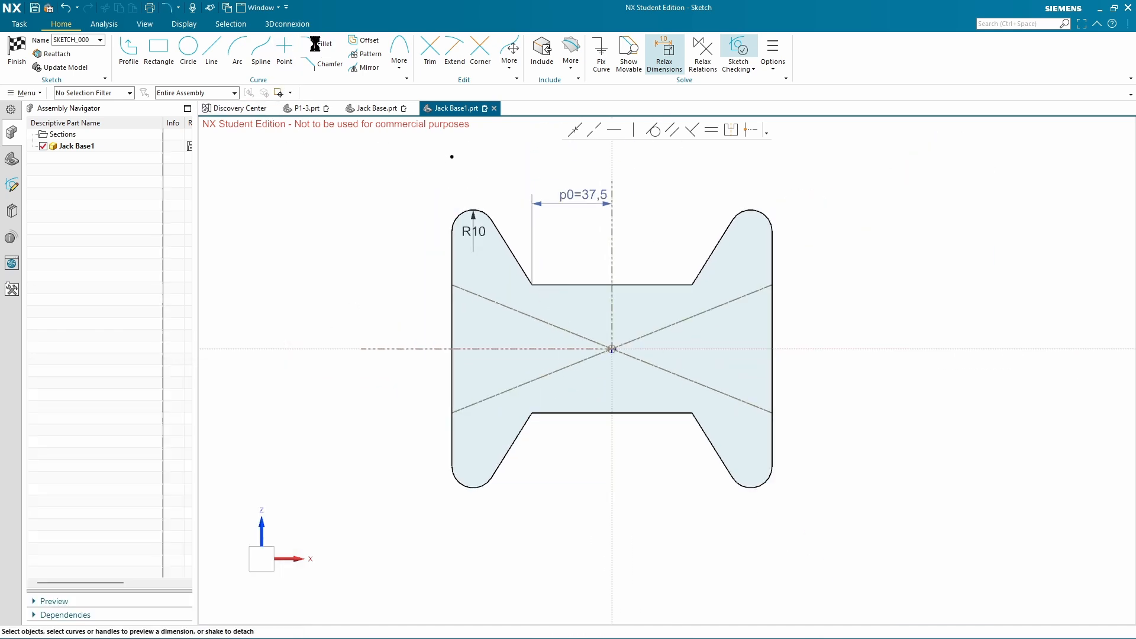
{"action": "left_click", "coordinate": [531, 277]}
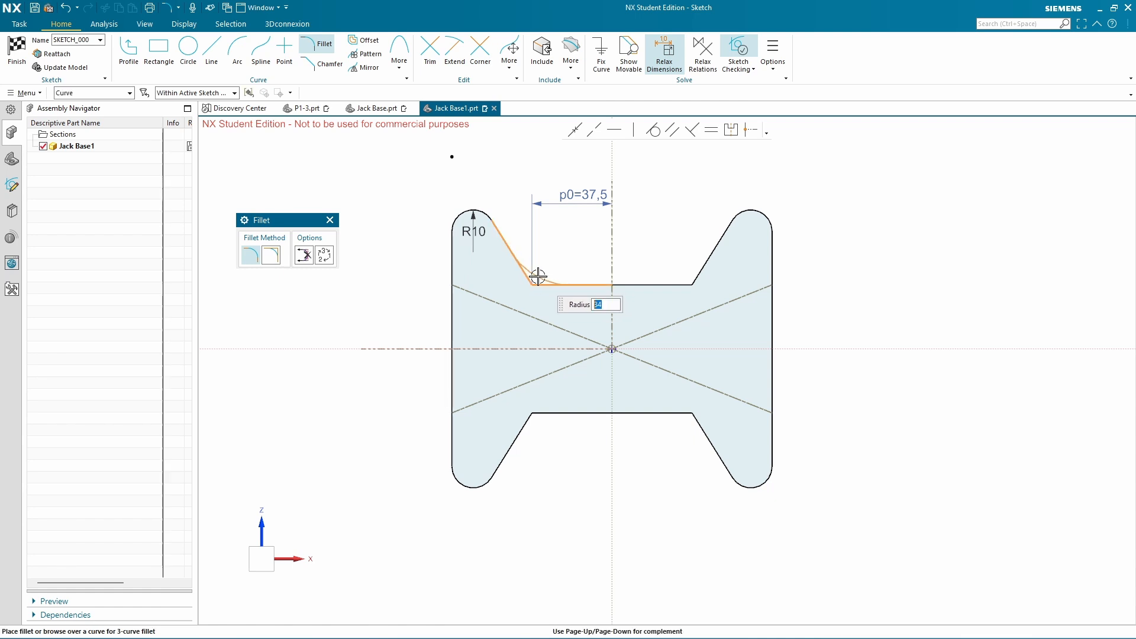
{"action": "type", "text": "10"}
{"action": "key", "text": "Return"}
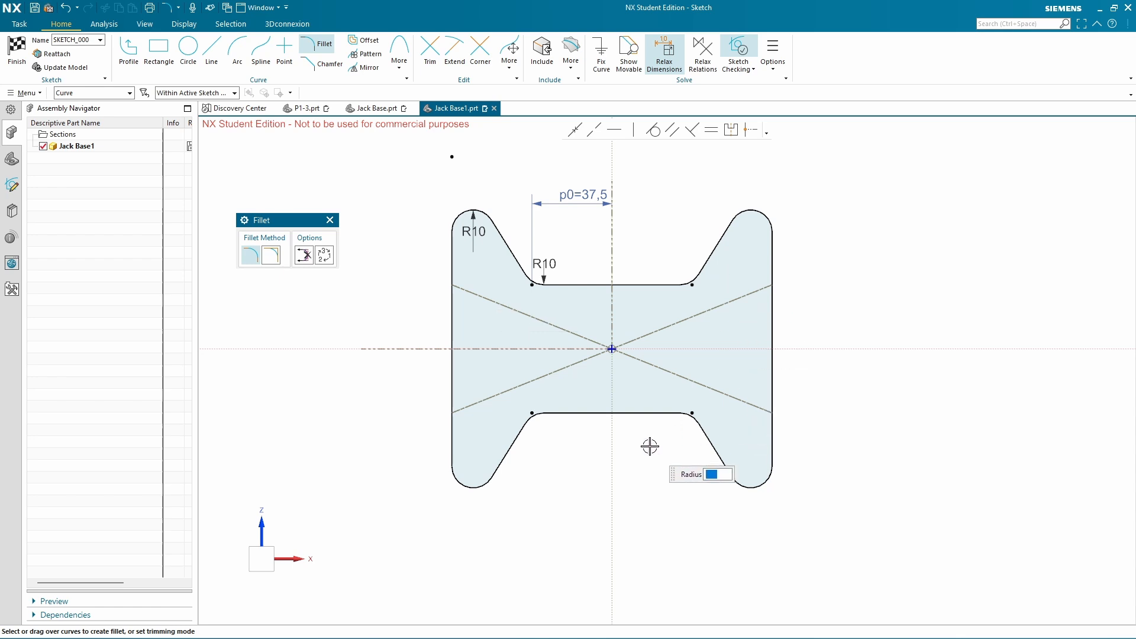
{"action": "left_click", "coordinate": [331, 221]}
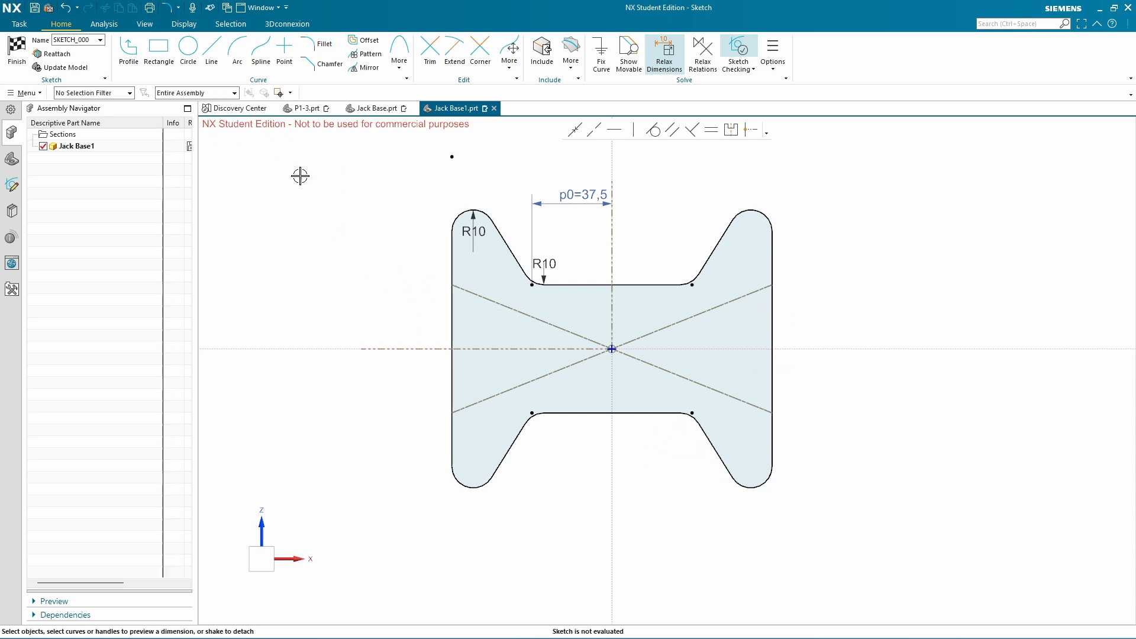
Finish the sketch and extrude the closed profile 40 mm, consulting the PDF drawing for the height
{"action": "key", "text": "ctrl+q"}
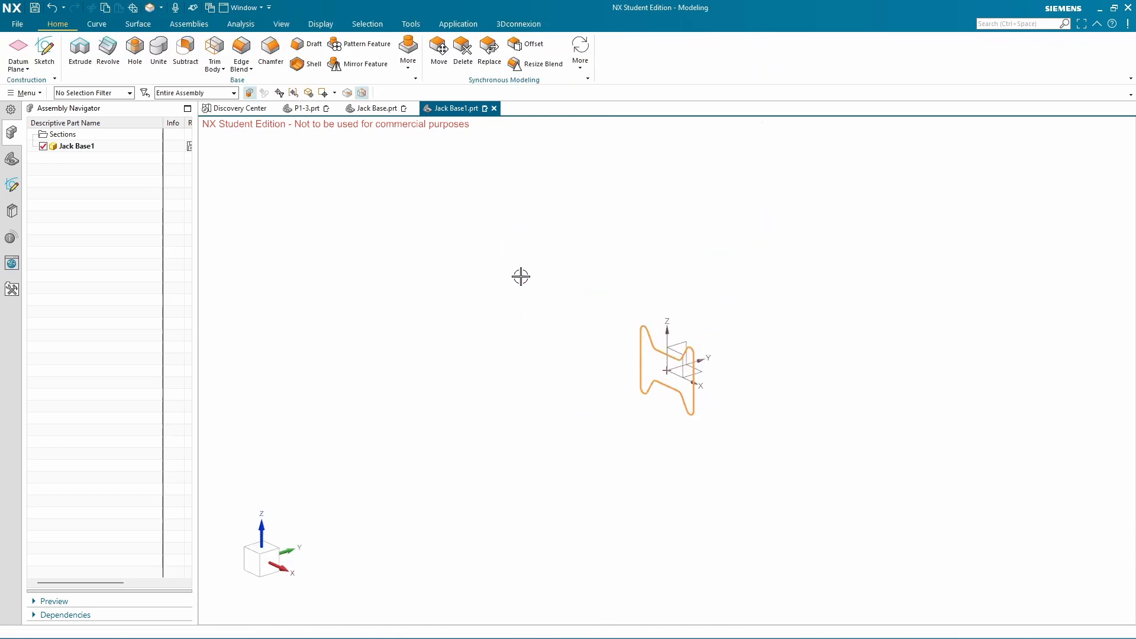
{"action": "key", "text": "alt+Tab"}
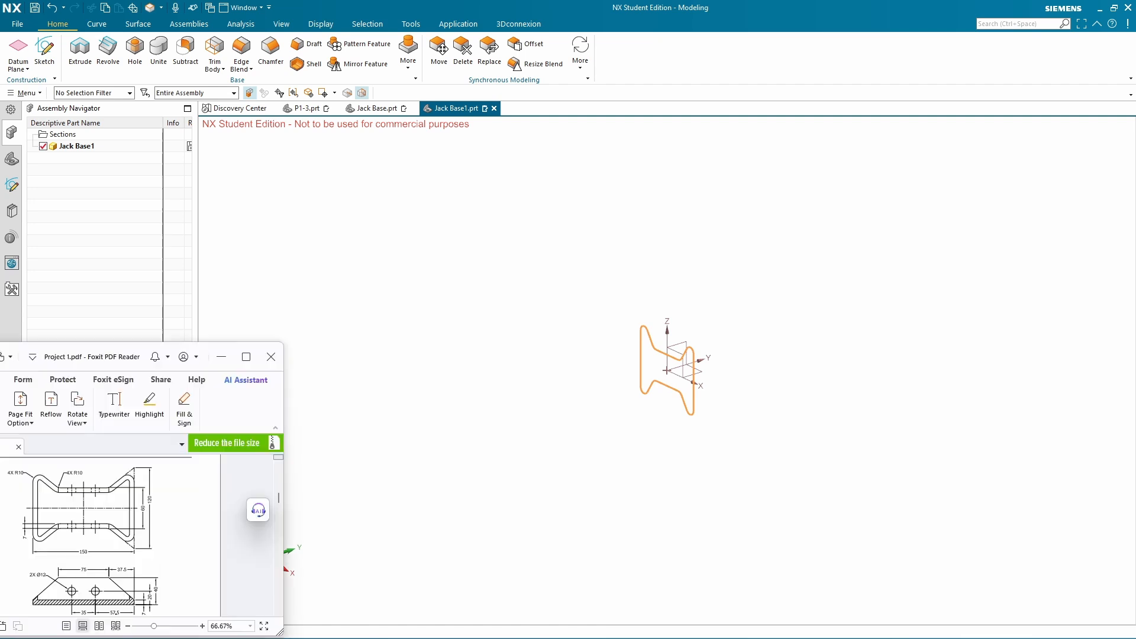
{"action": "mouse_move", "coordinate": [158, 638]}
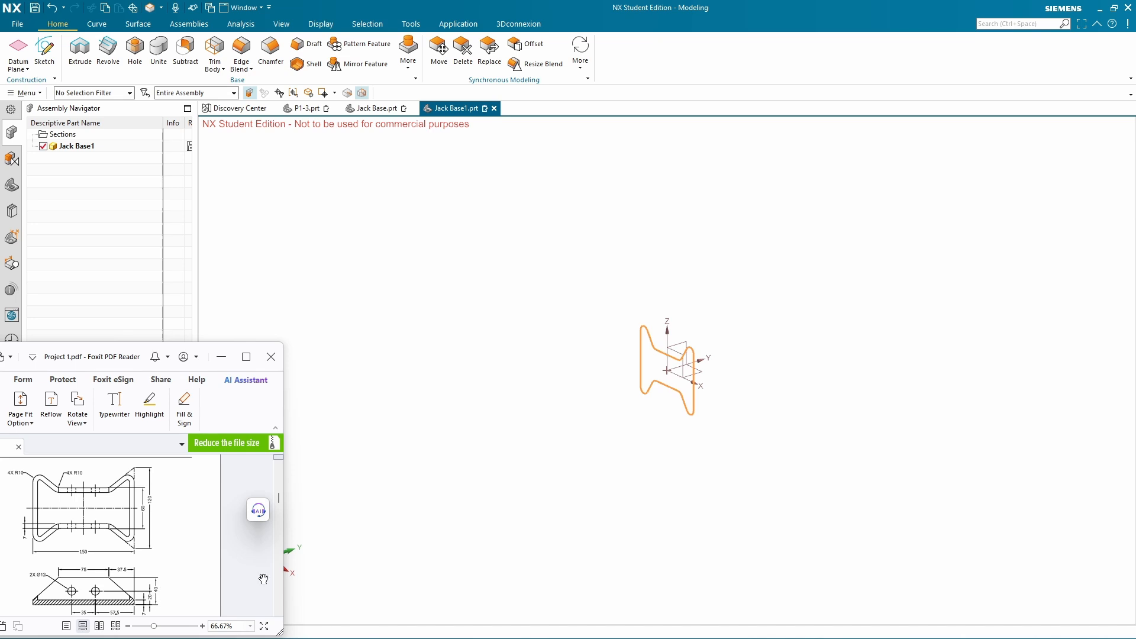
{"action": "left_click", "coordinate": [80, 47]}
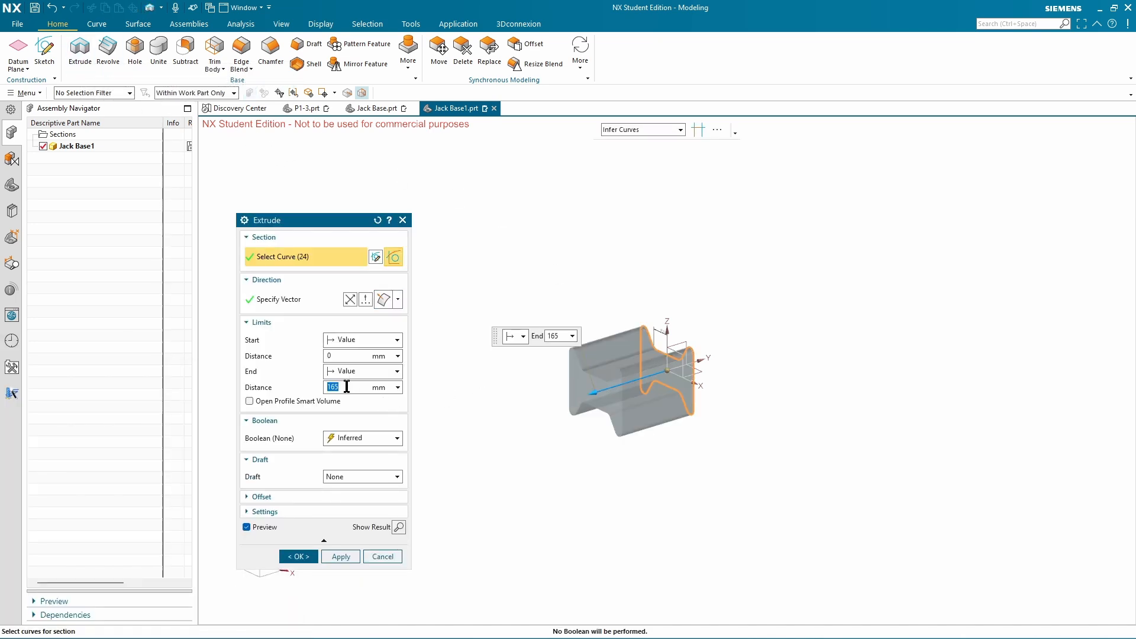
{"action": "type", "text": "40"}
{"action": "key", "text": "Return"}
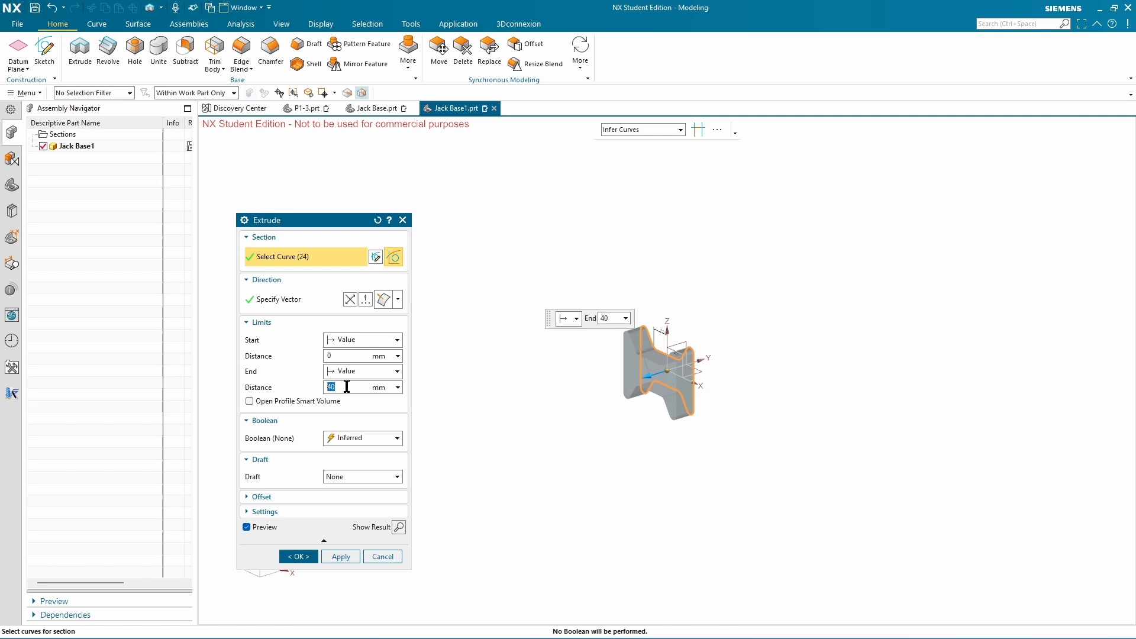
{"action": "left_click", "coordinate": [299, 557]}
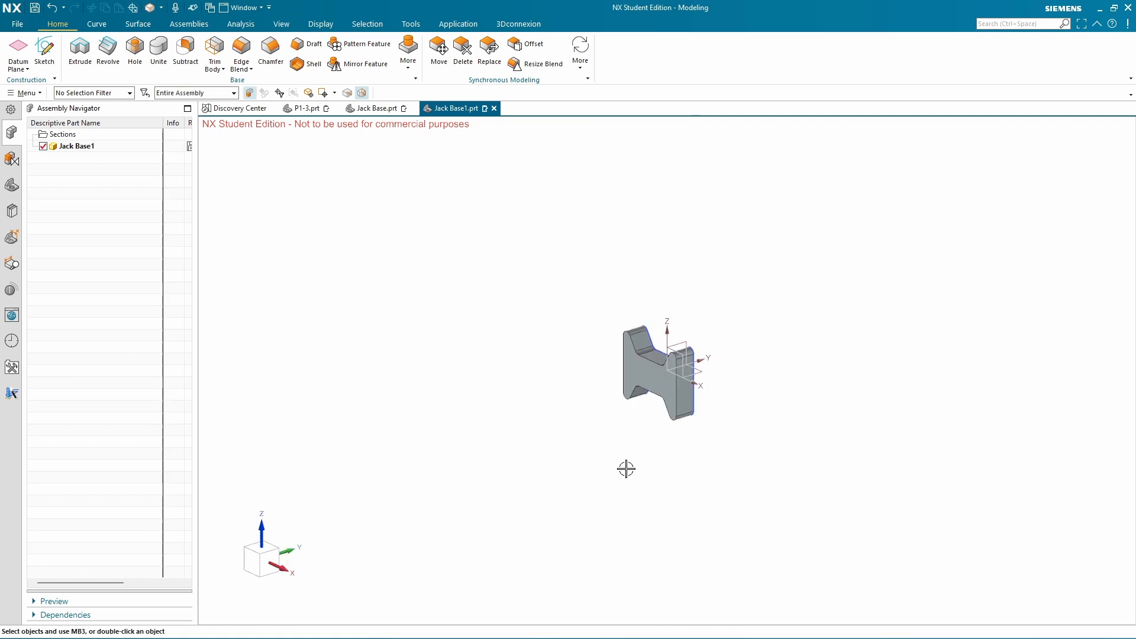
Examine the extruded body from its long side and compare it with the side view in the PDF drawing
{"action": "middle_click_drag", "start_coordinate": [626, 469], "coordinate": [627, 420]}
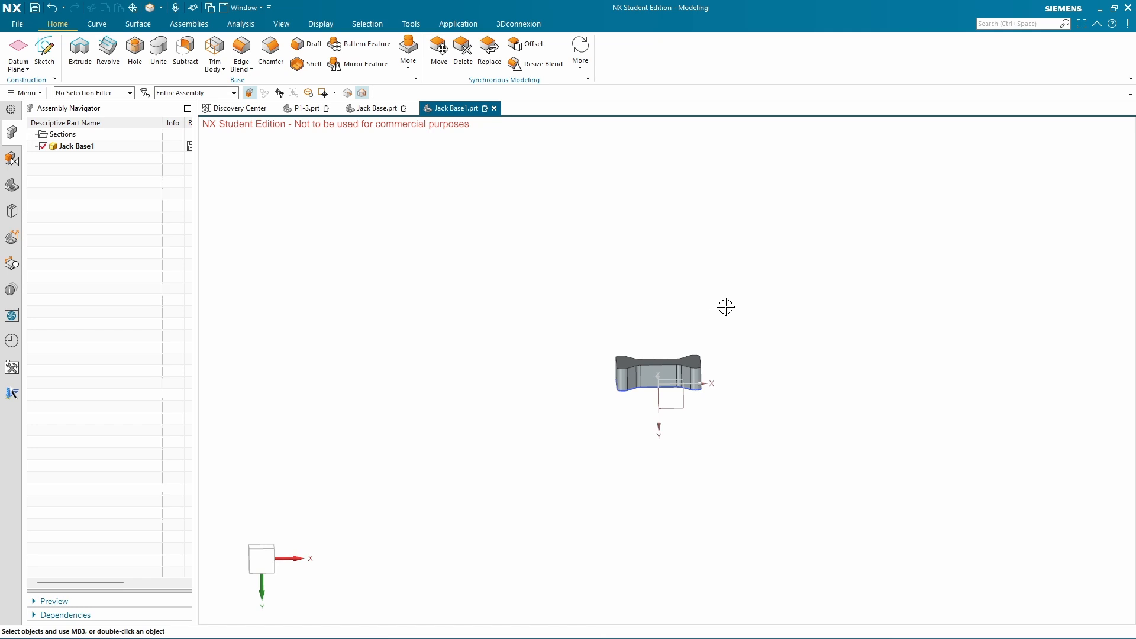
{"action": "left_click", "coordinate": [267, 564]}
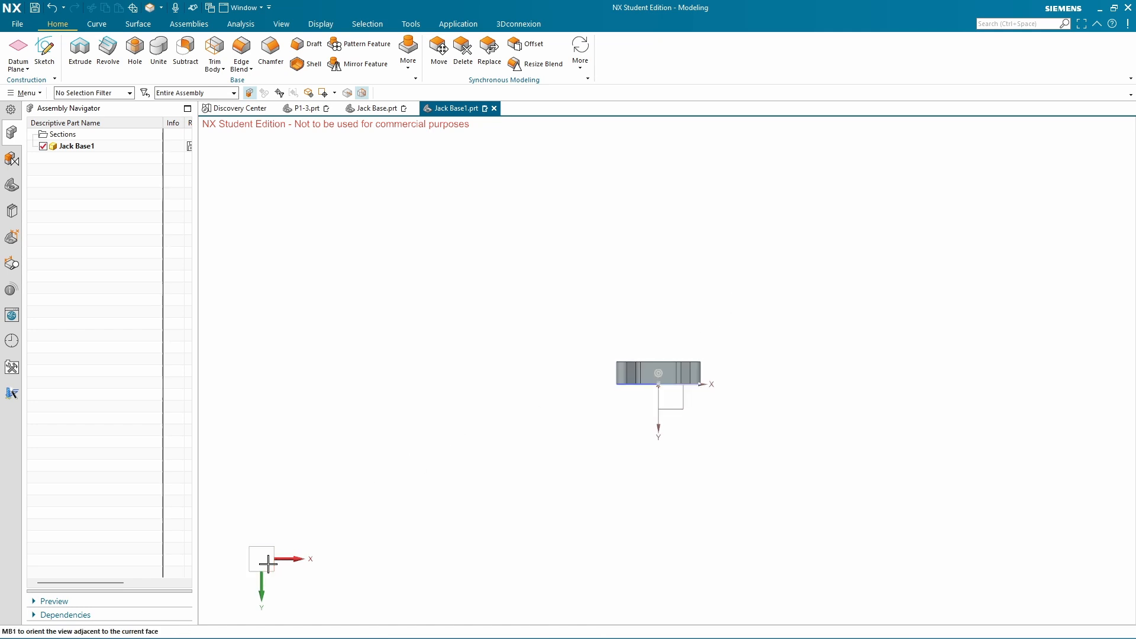
{"action": "scroll", "coordinate": [624, 379], "scroll_direction": "up", "scroll_amount": 5}
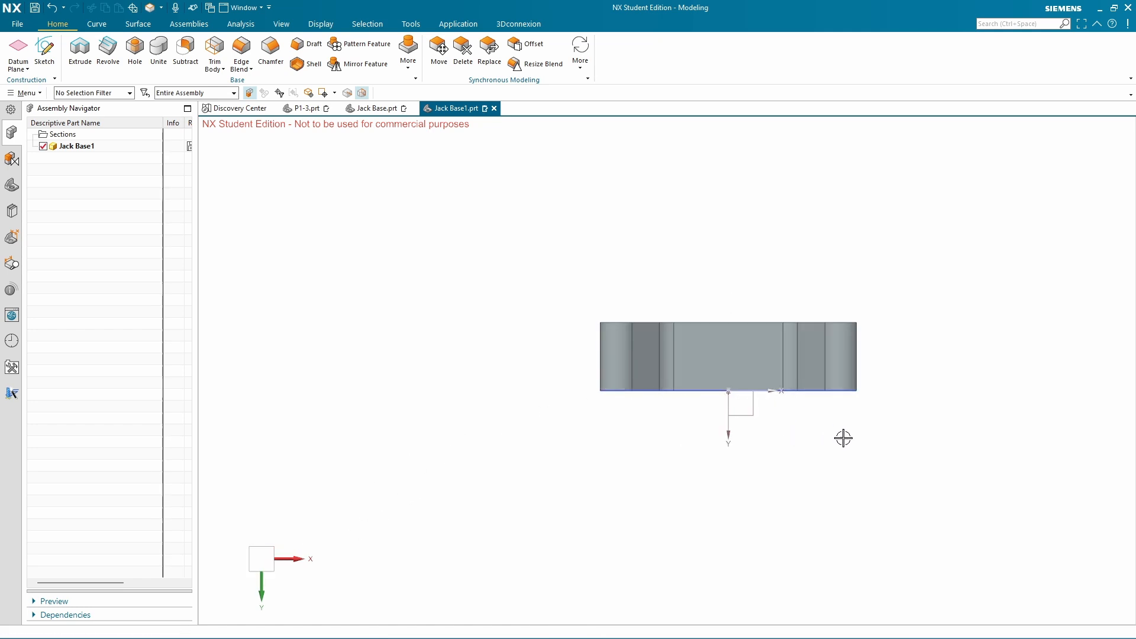
{"action": "scroll", "coordinate": [852, 438], "scroll_direction": "down", "scroll_amount": 2}
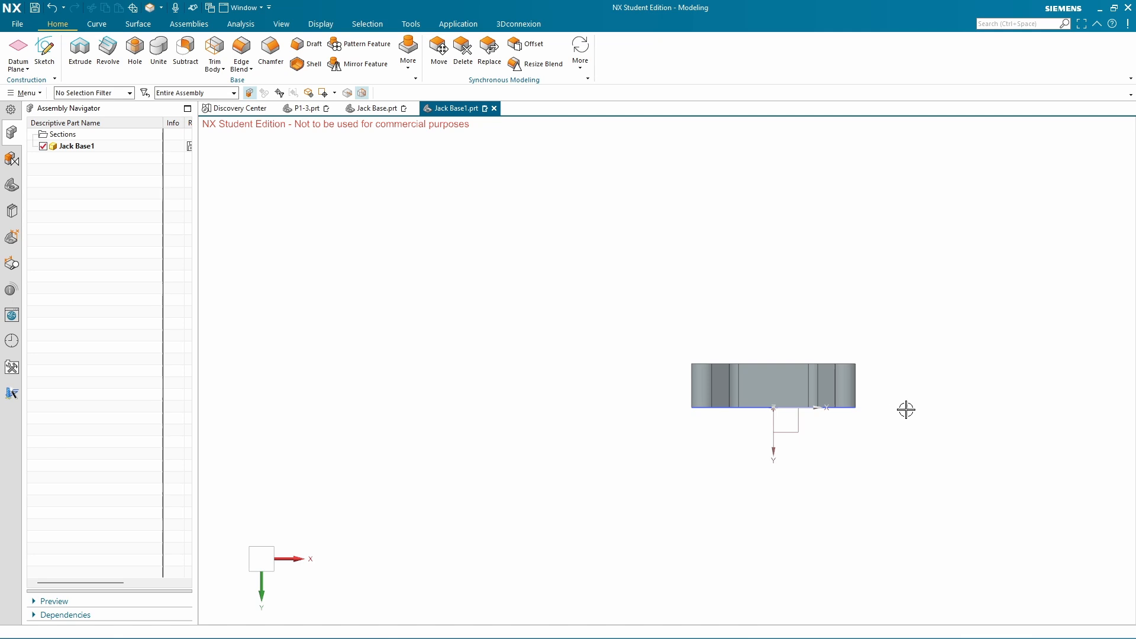
{"action": "middle_click_drag", "start_coordinate": [886, 377], "coordinate": [894, 393]}
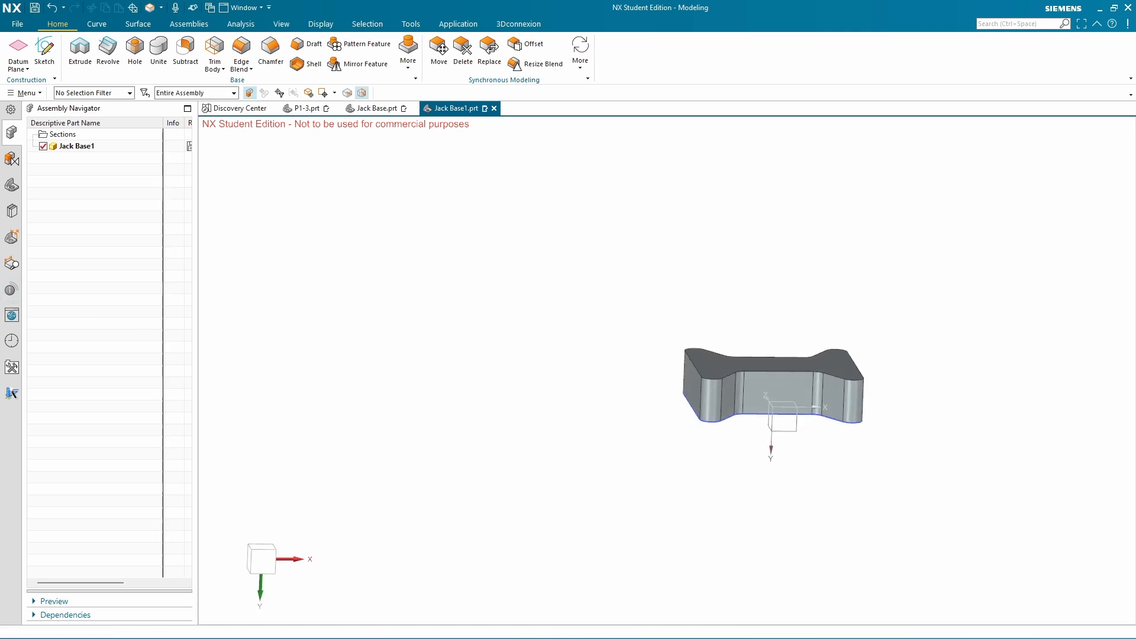
{"action": "key", "text": "alt+Tab"}
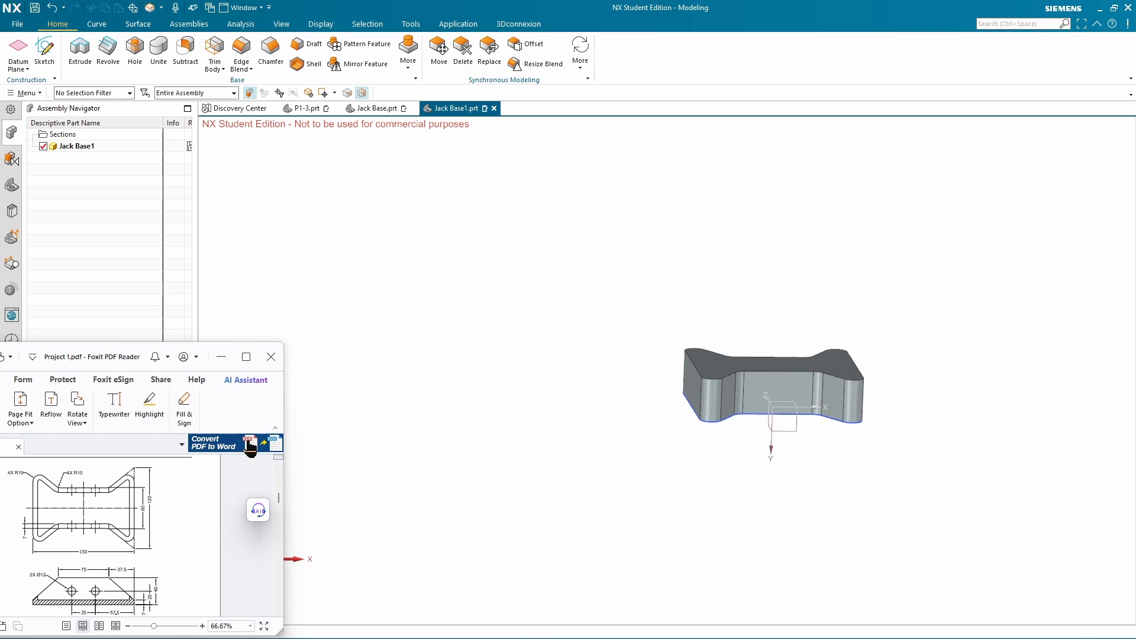
{"action": "left_click", "coordinate": [451, 359]}
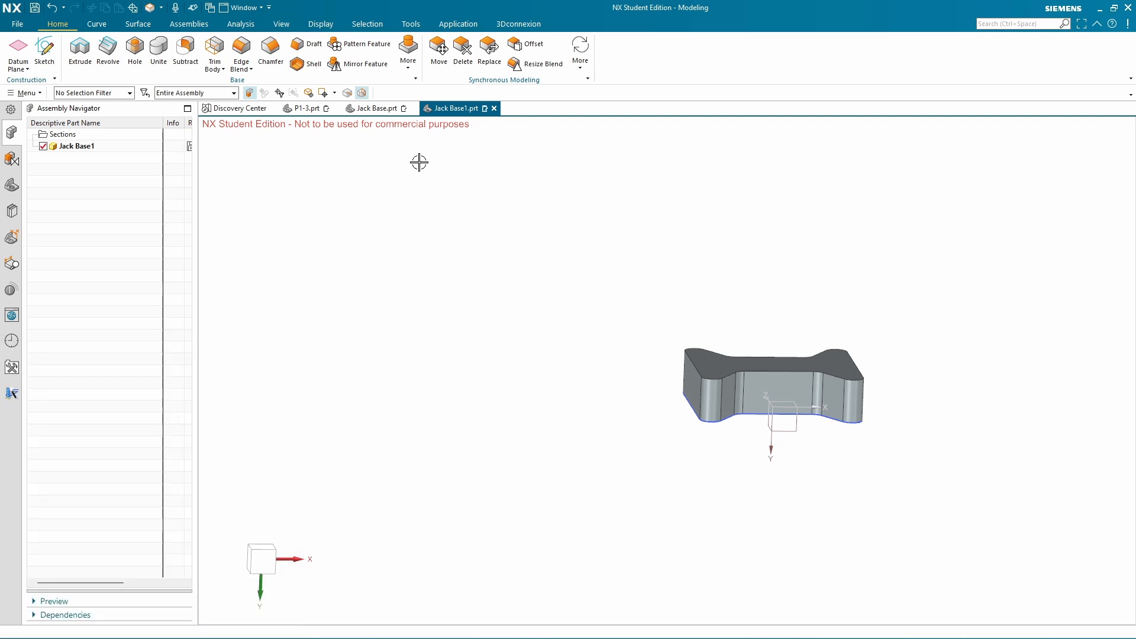
Try to shell the extruded body with a 7 mm wall thickness, leaving only the flat top face open
{"action": "left_click", "coordinate": [297, 63]}
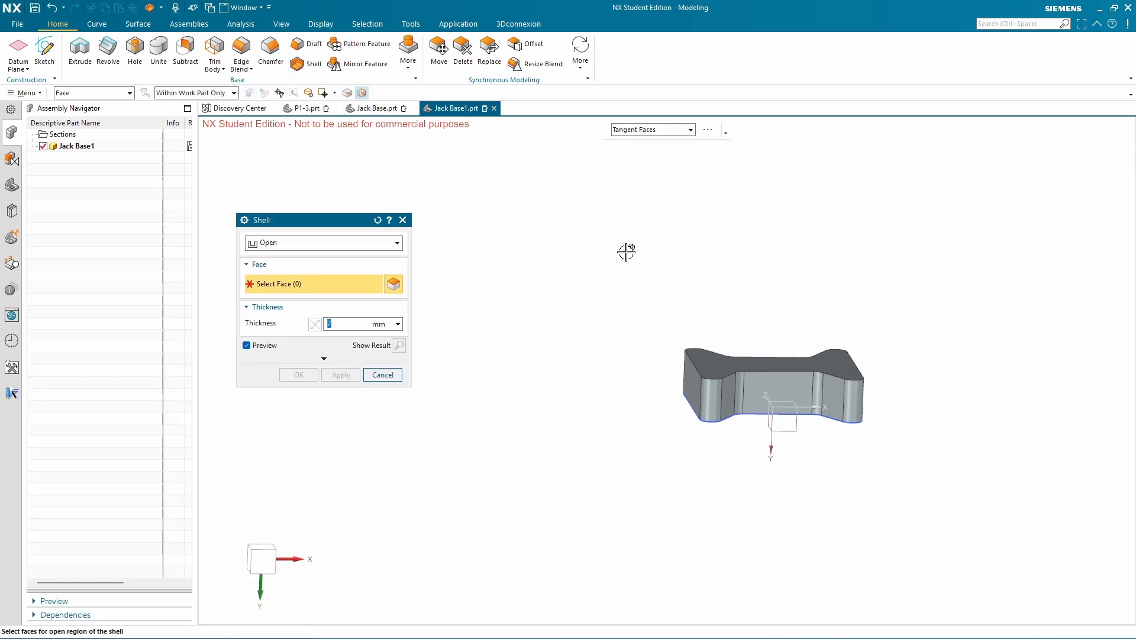
{"action": "left_click", "coordinate": [708, 371]}
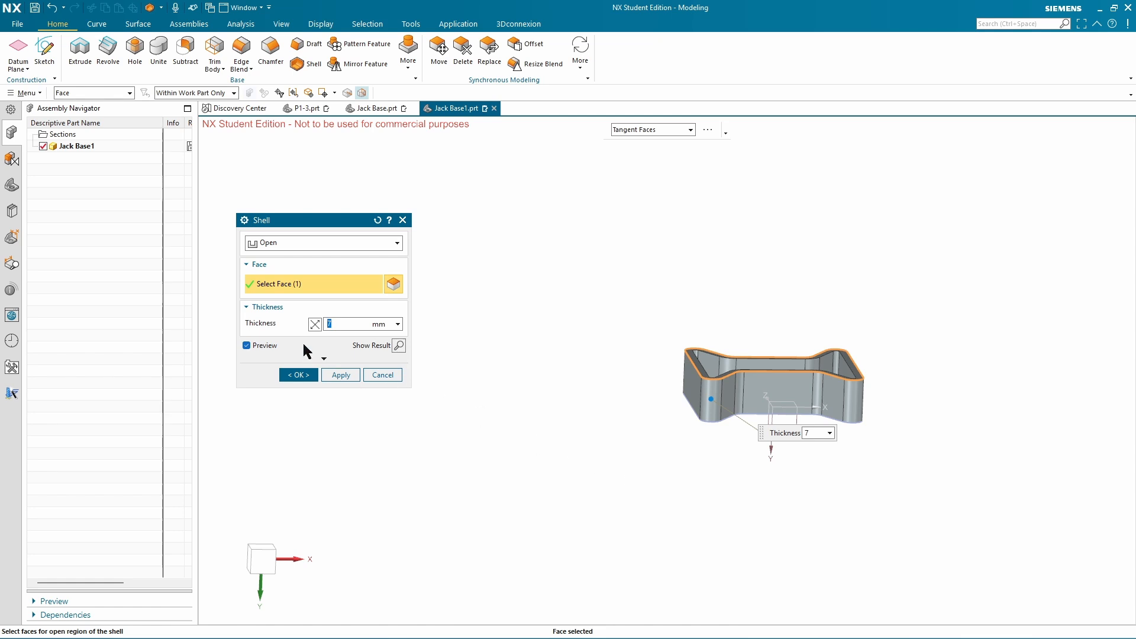
{"action": "left_click", "coordinate": [303, 378]}
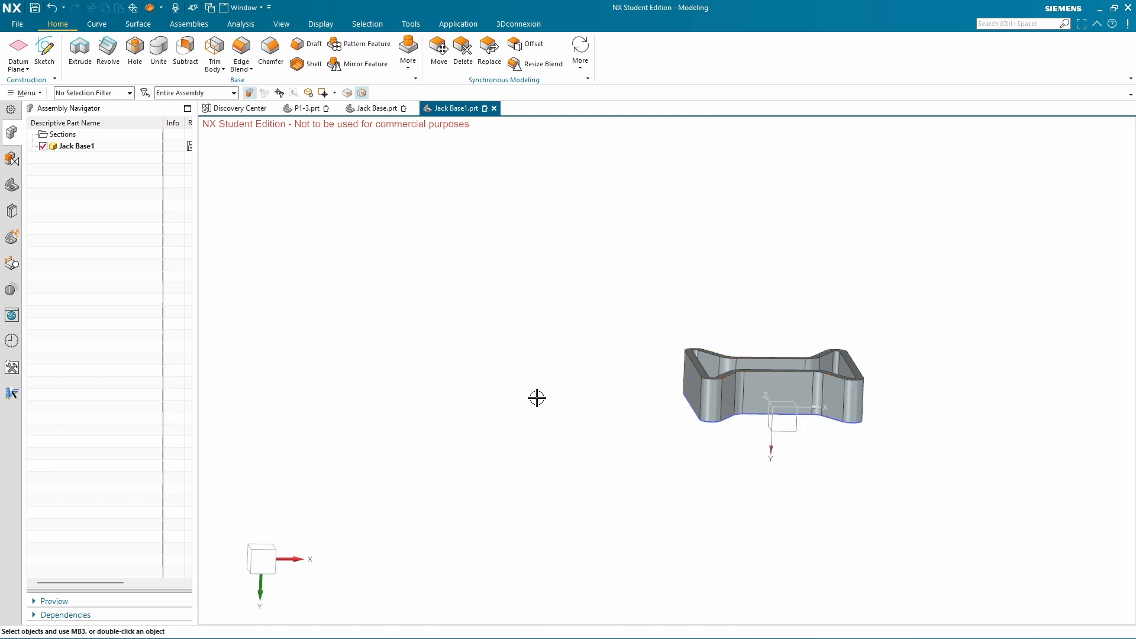
{"action": "right_click_drag", "start_coordinate": [582, 346], "coordinate": [577, 409]}
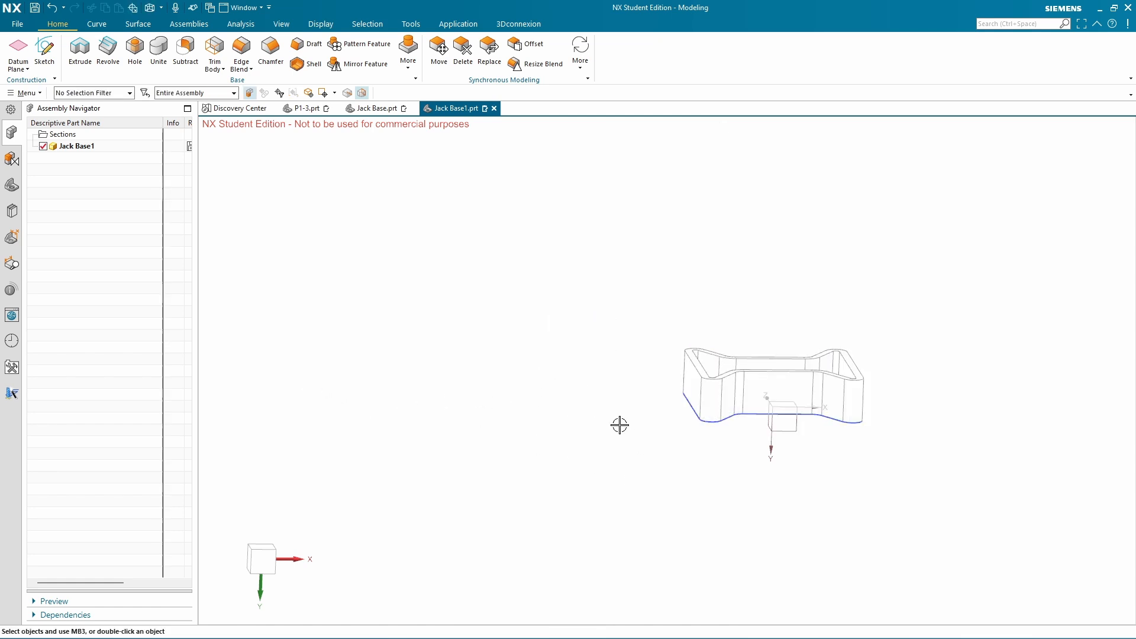
{"action": "left_click", "coordinate": [619, 424]}
{"action": "right_click_drag", "start_coordinate": [620, 401], "coordinate": [621, 393]}
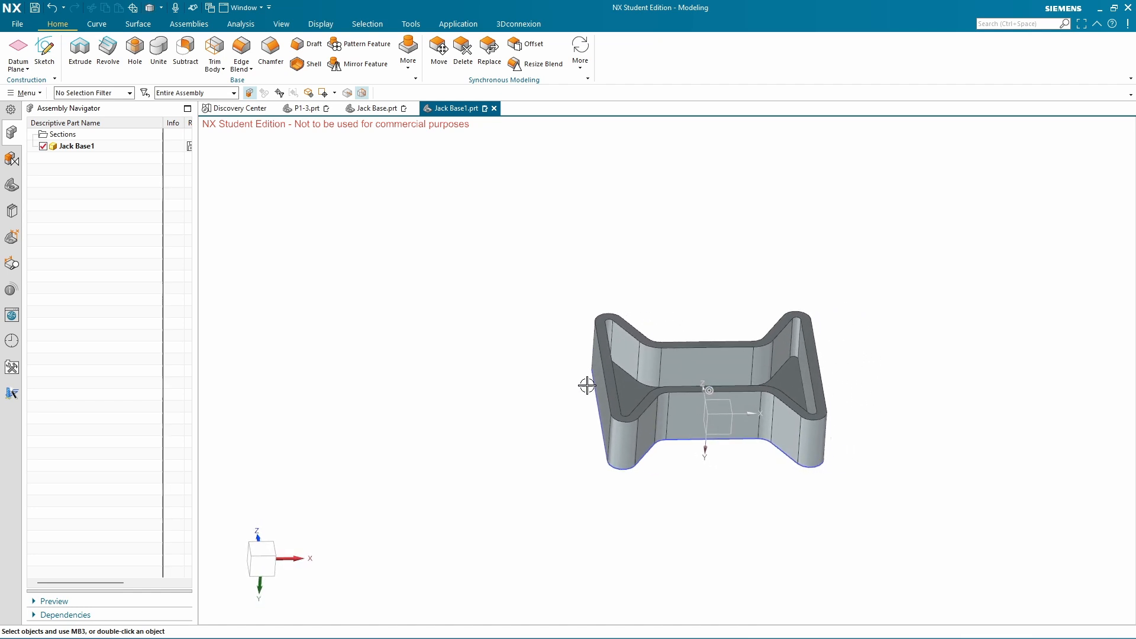
Show the model history, undo the shell and consult the side view in the PDF drawing for the sloped ends
{"action": "left_click", "coordinate": [11, 159]}
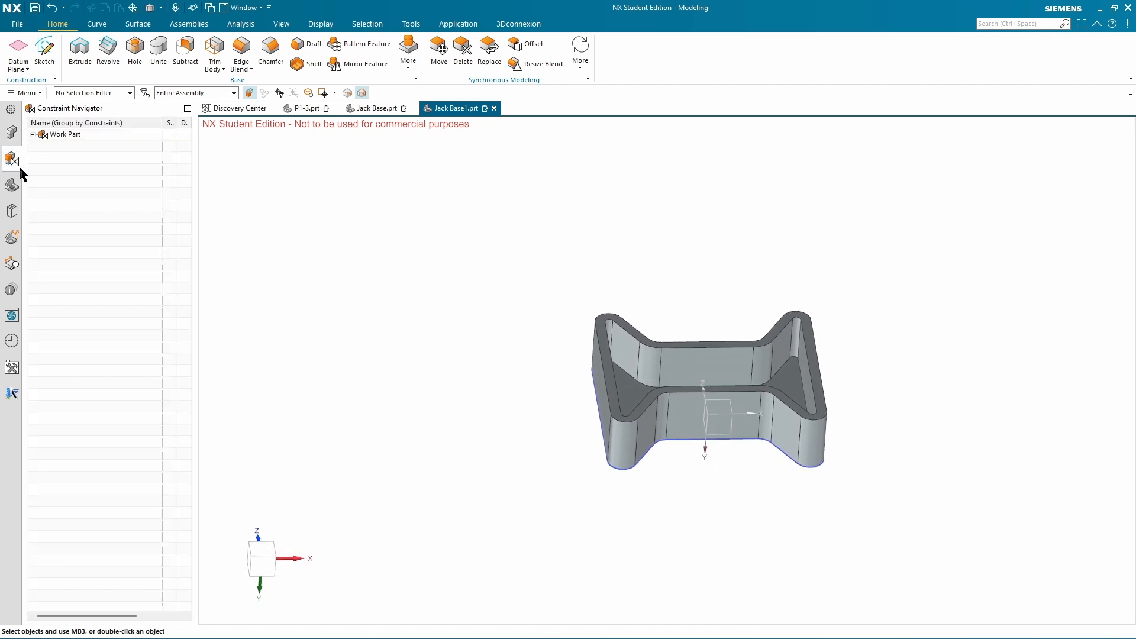
{"action": "left_click", "coordinate": [11, 184]}
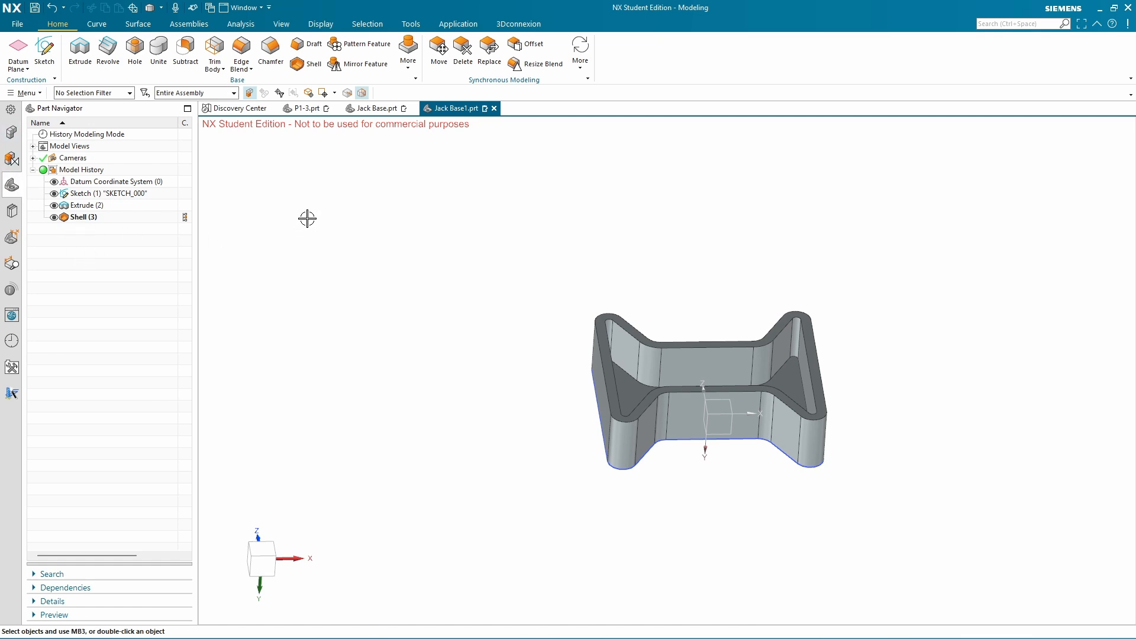
{"action": "key", "text": "ctrl+z"}
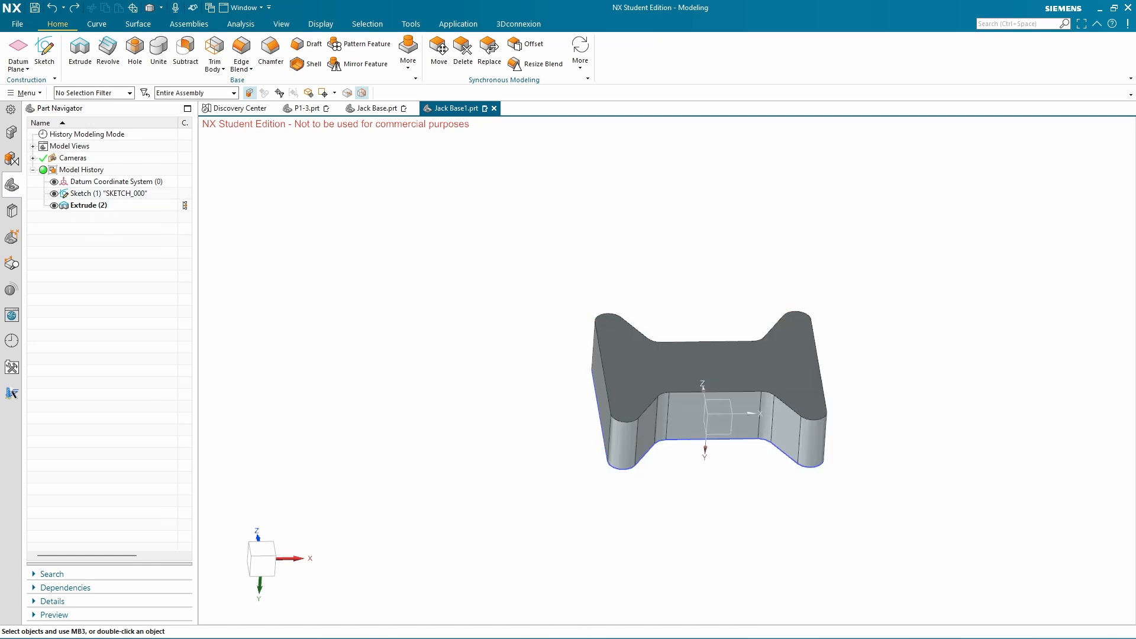
{"action": "key", "text": "alt+Tab"}
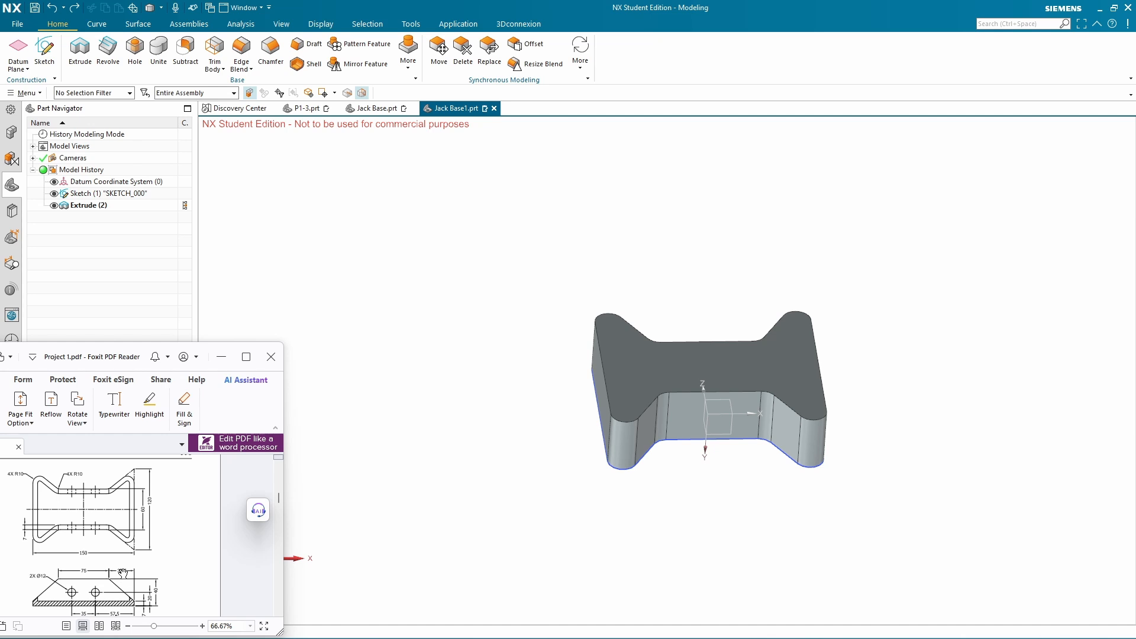
{"action": "left_click", "coordinate": [434, 364]}
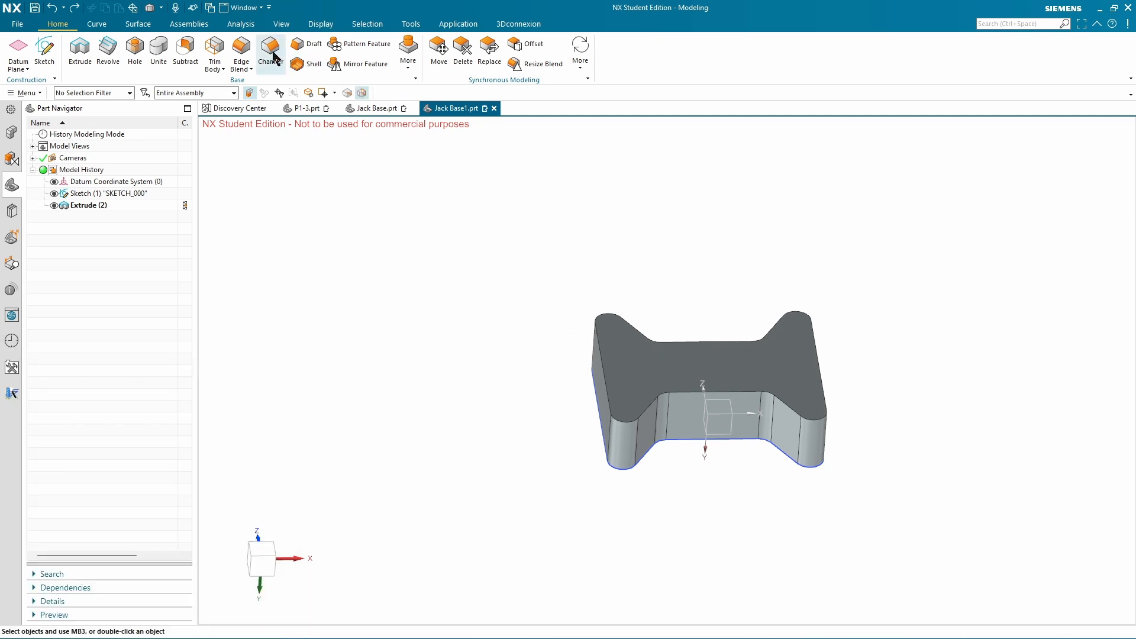
{"action": "left_click", "coordinate": [270, 51]}
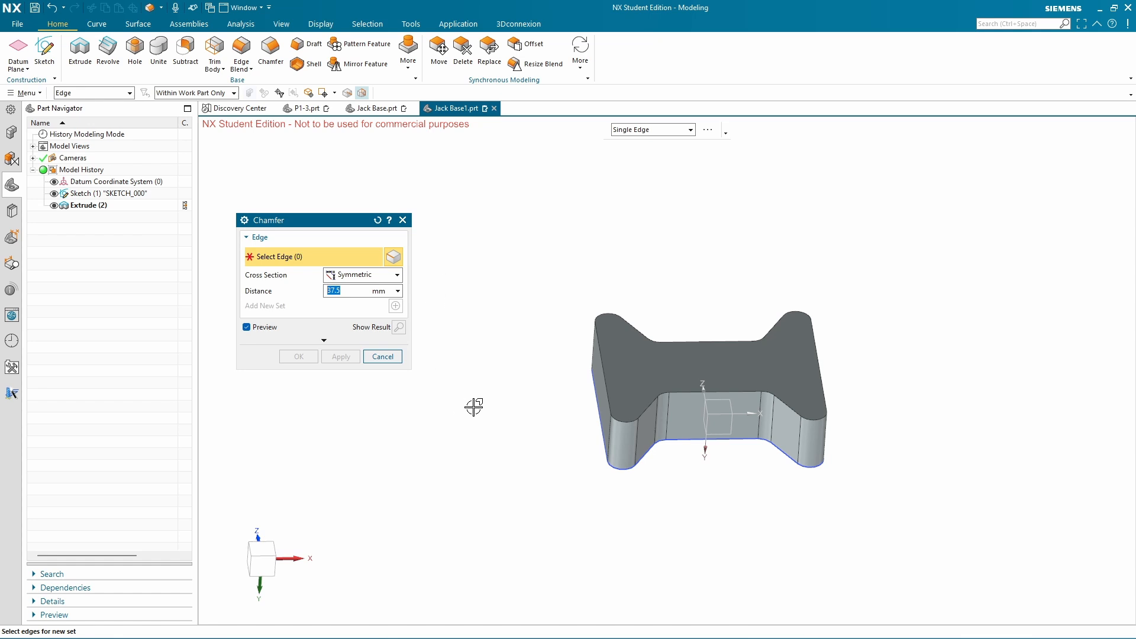
{"action": "left_click", "coordinate": [650, 132]}
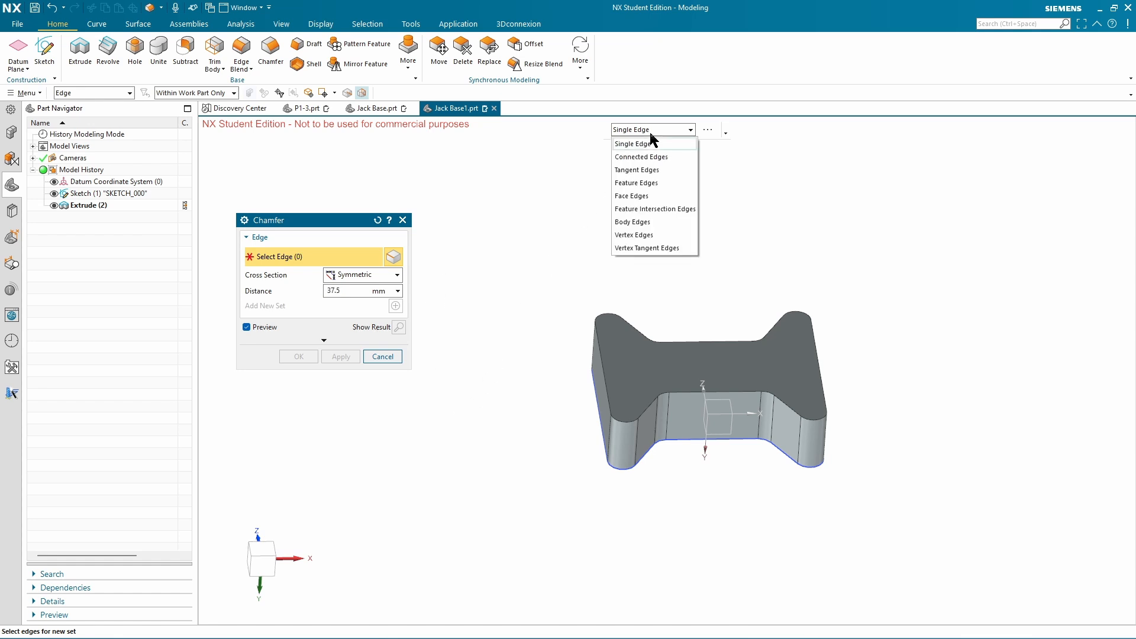
{"action": "left_click", "coordinate": [649, 169]}
{"action": "left_click", "coordinate": [604, 376]}
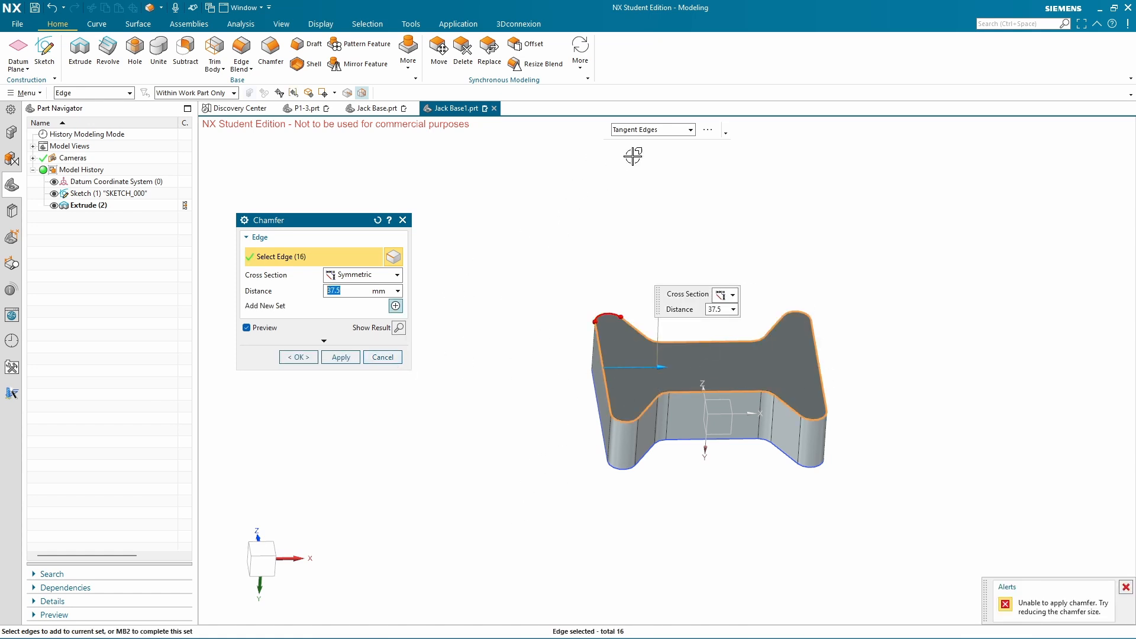
{"action": "left_click", "coordinate": [682, 132]}
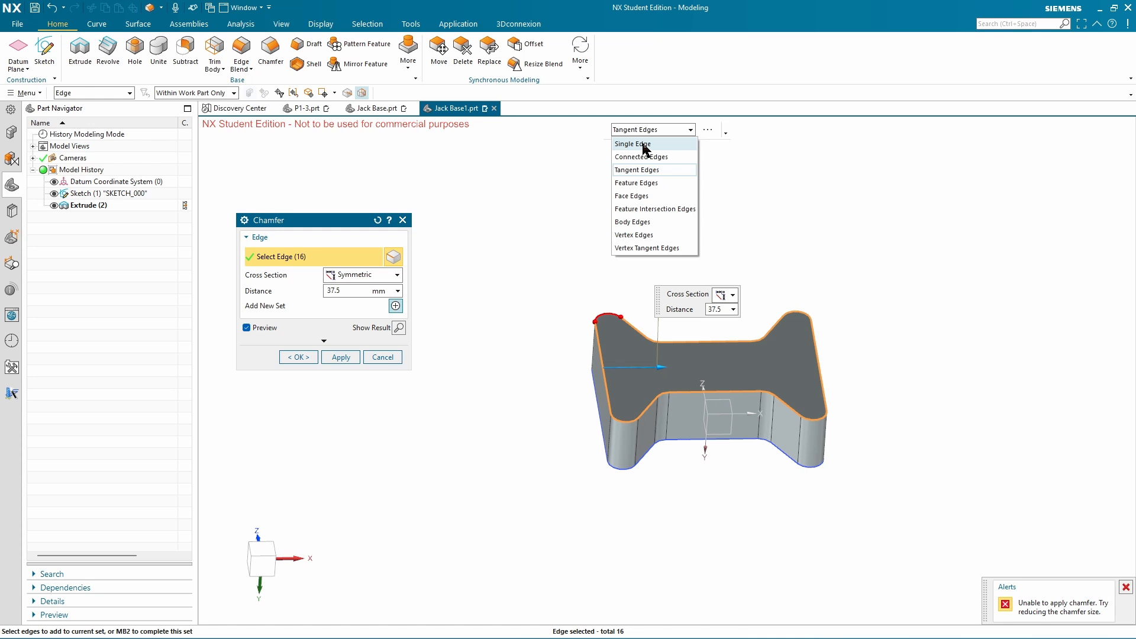
{"action": "left_click", "coordinate": [643, 144]}
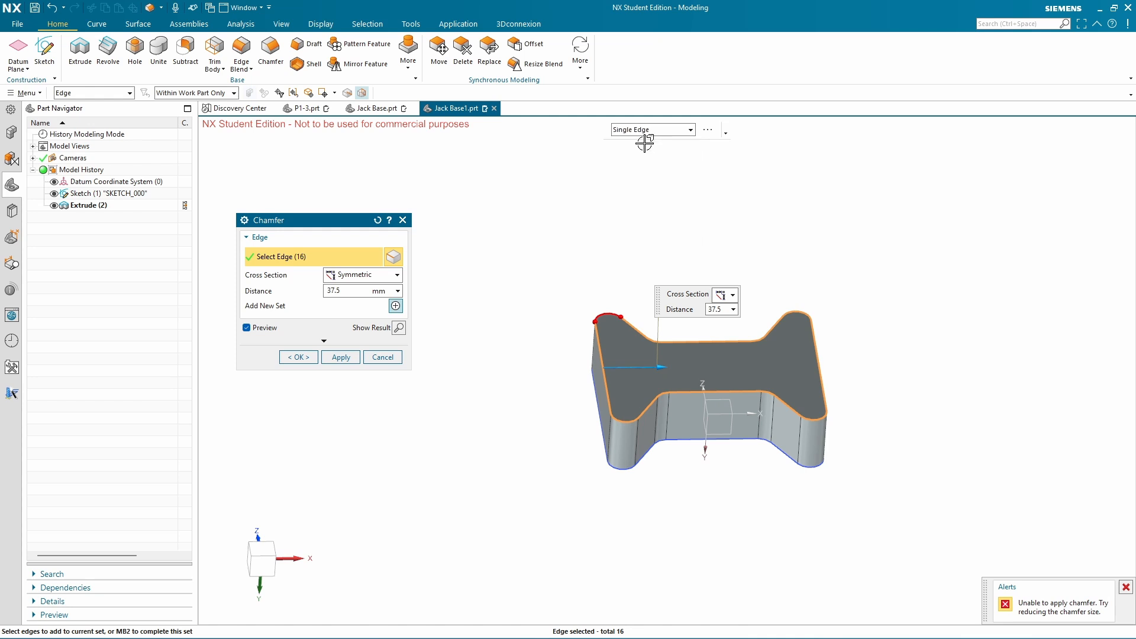
{"action": "left_click", "coordinate": [383, 358]}
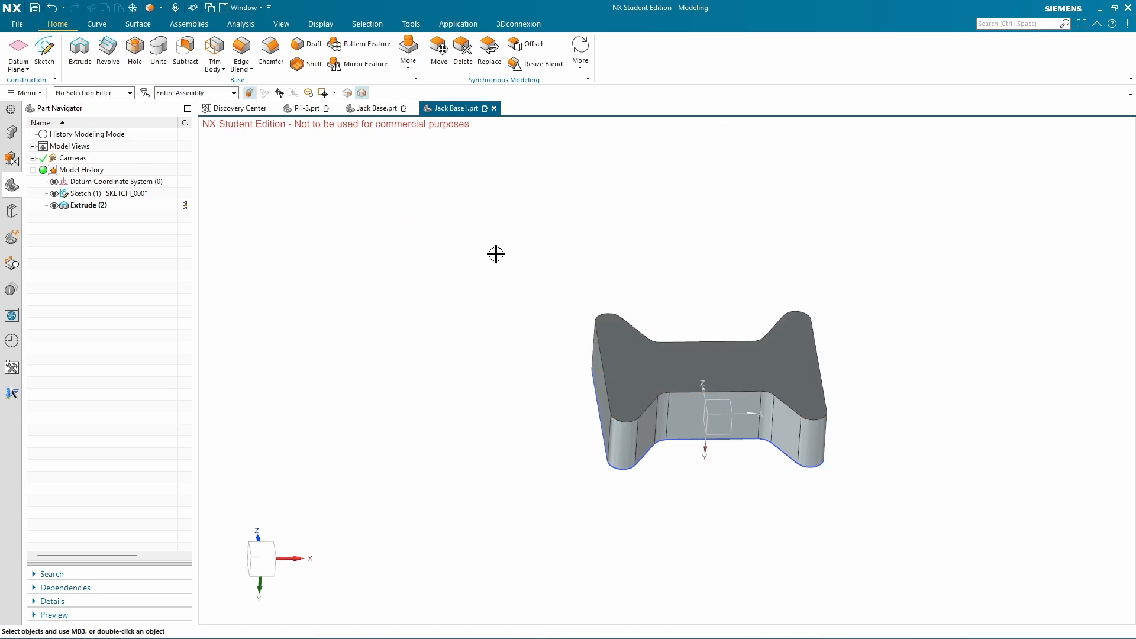
Chamfer the two straight upper end edges of the body symmetrically with a distance of 37.5 mm
{"action": "left_click", "coordinate": [271, 49]}
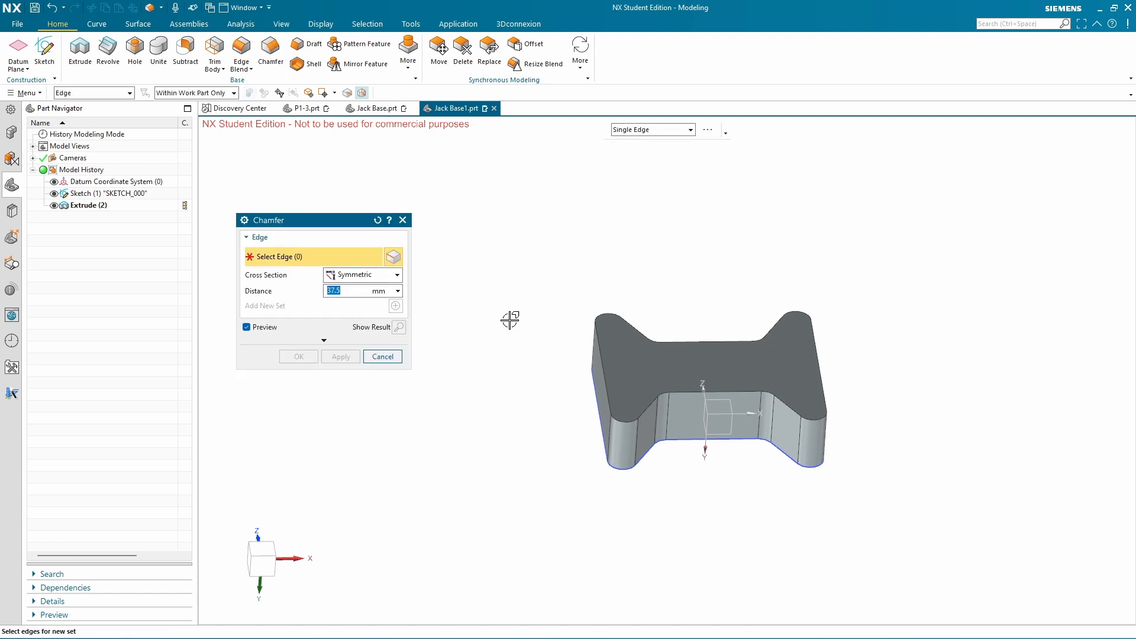
{"action": "left_click", "coordinate": [601, 366]}
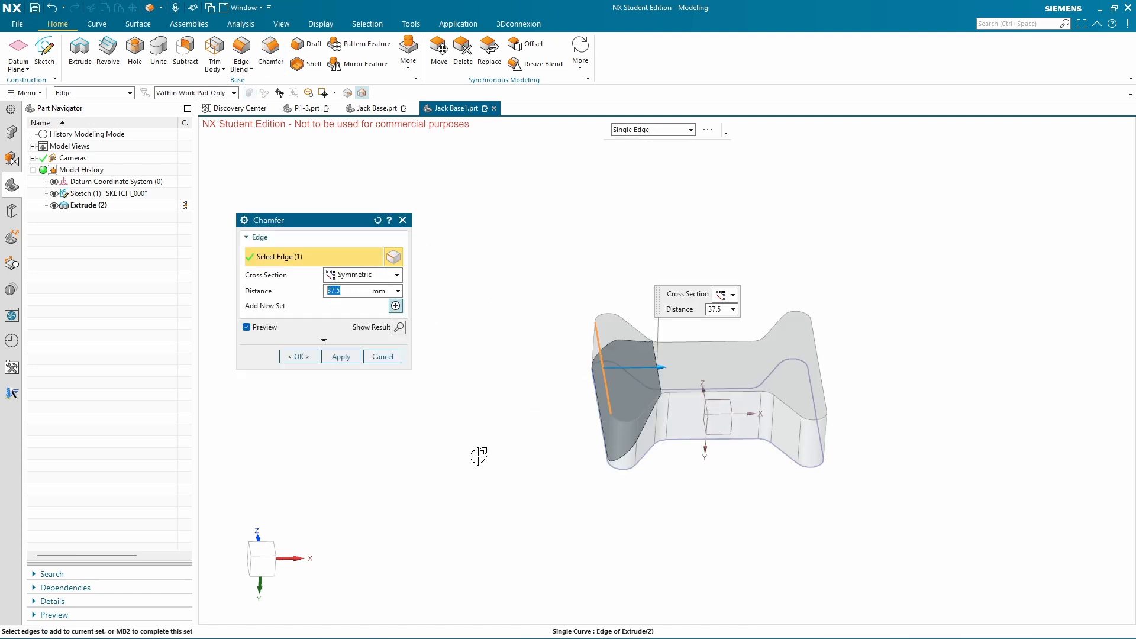
{"action": "left_click", "coordinate": [814, 372]}
{"action": "left_click", "coordinate": [298, 356]}
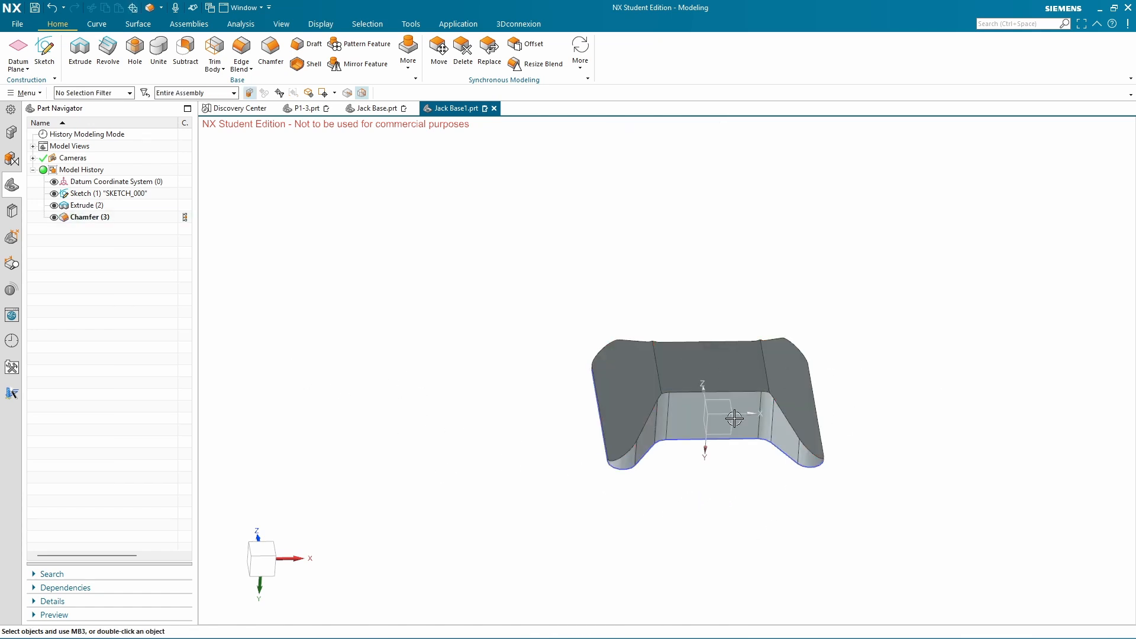
Shell the body with 7 mm thickness, leaving the flat top face and both sloped chamfer faces open
{"action": "left_click", "coordinate": [308, 64]}
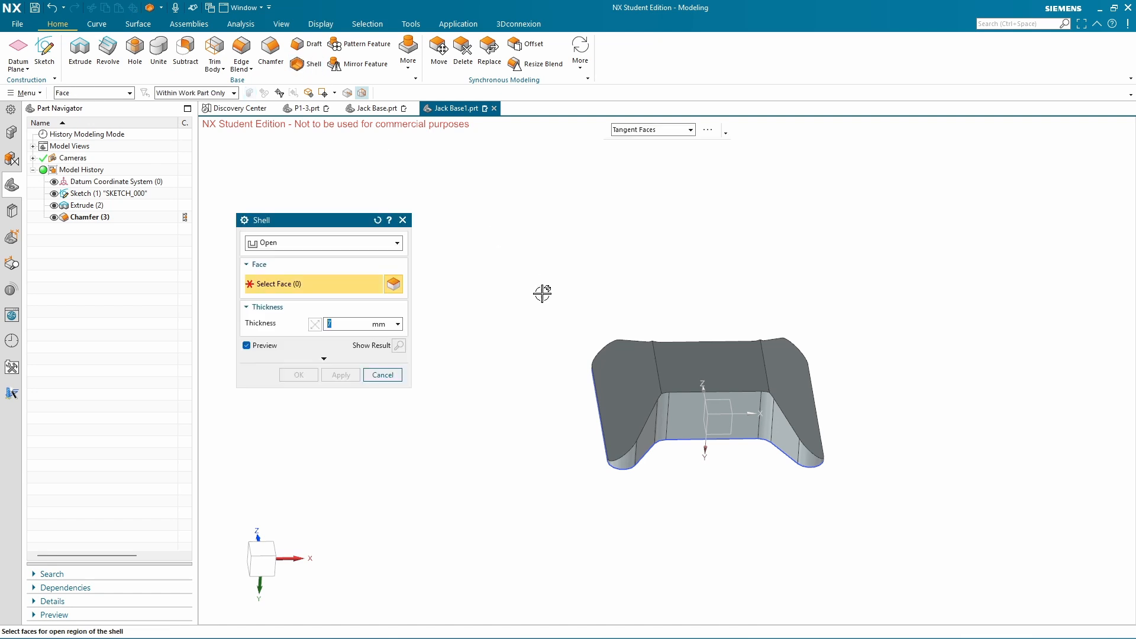
{"action": "left_click", "coordinate": [696, 344]}
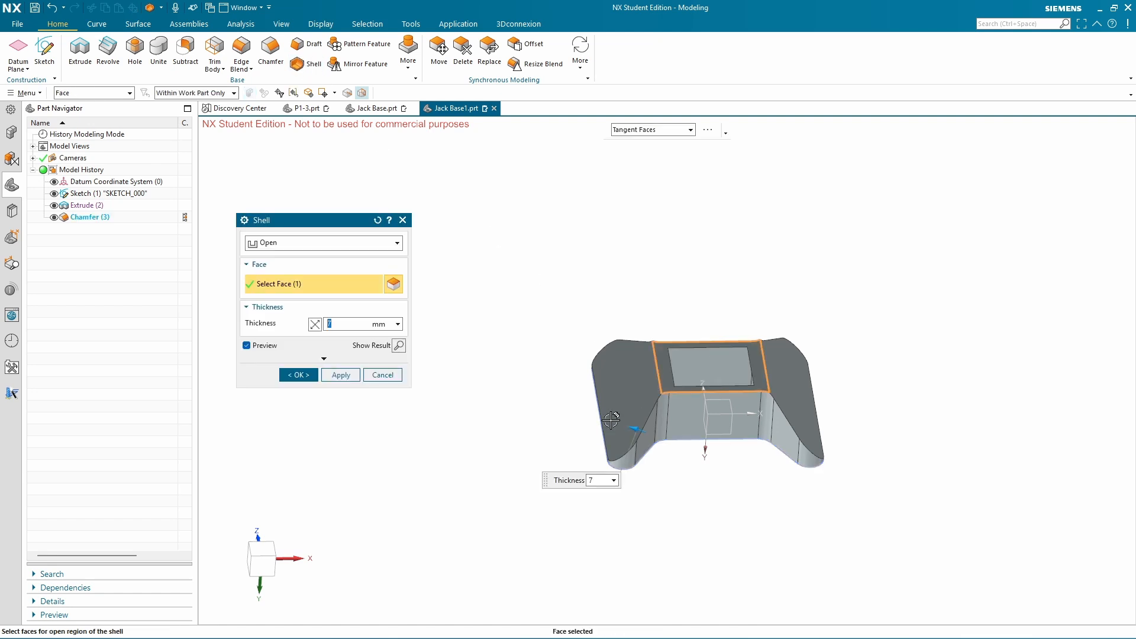
{"action": "left_click", "coordinate": [619, 380]}
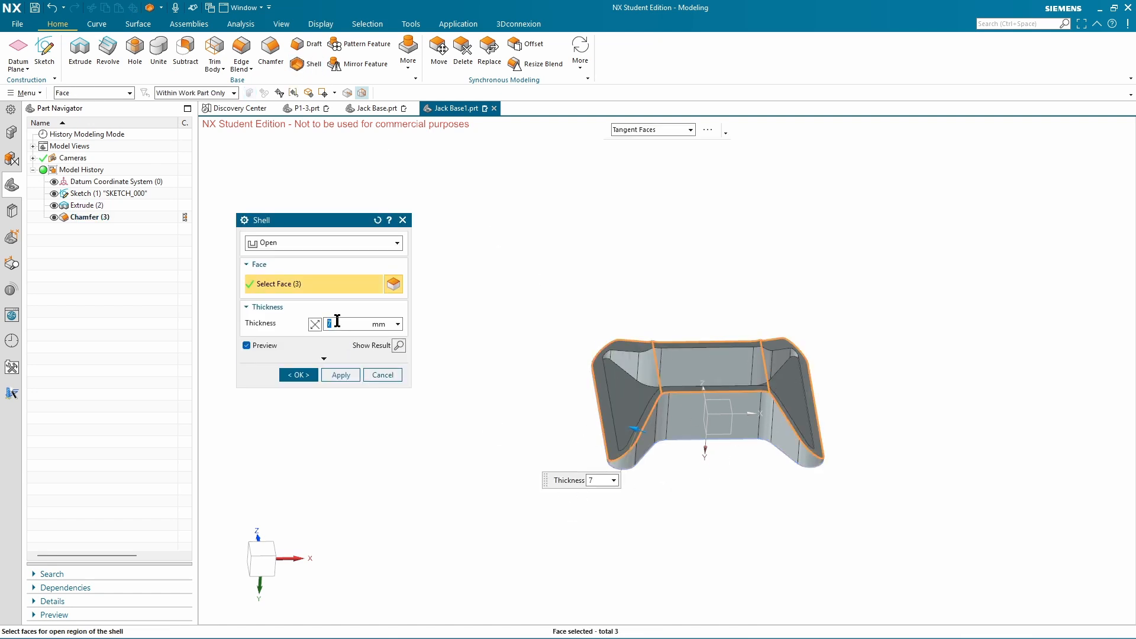
{"action": "left_click", "coordinate": [298, 374]}
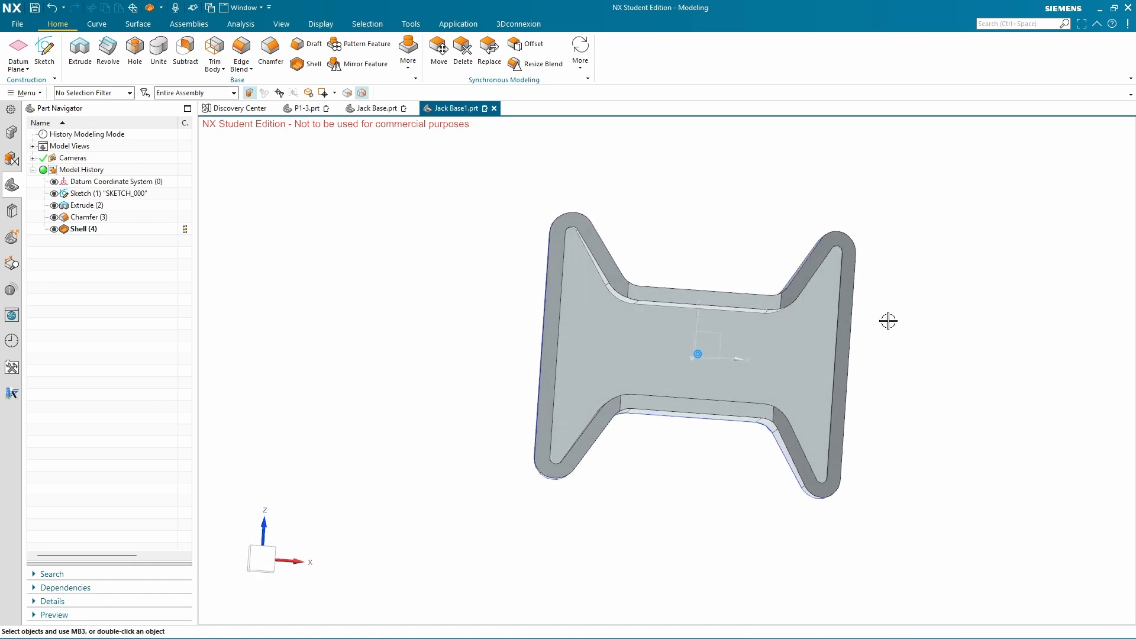
Examine the shelled body from several sides and consult the hole dimensions in the PDF drawing's side view
{"action": "mouse_move", "coordinate": [859, 335]}
{"action": "middle_mouse_down"}
{"action": "mouse_move", "coordinate": [855, 345]}
{"action": "mouse_move", "coordinate": [869, 332]}
{"action": "mouse_move", "coordinate": [846, 317]}
{"action": "mouse_move", "coordinate": [870, 294]}
{"action": "mouse_move", "coordinate": [860, 317]}
{"action": "mouse_move", "coordinate": [834, 316]}
{"action": "mouse_move", "coordinate": [849, 332]}
{"action": "middle_mouse_up"}
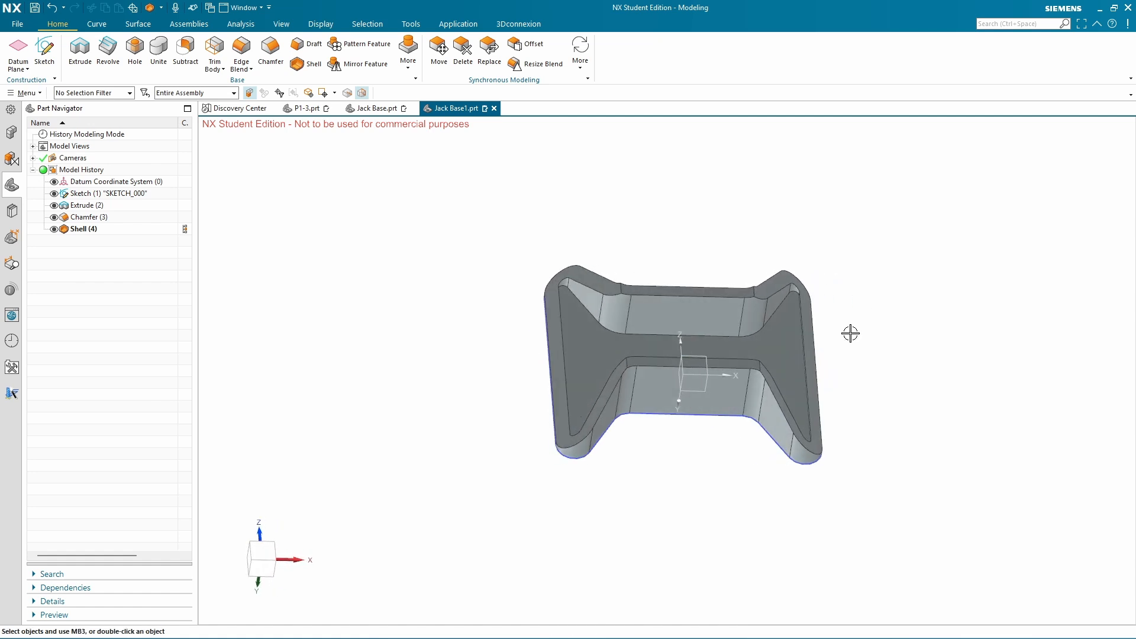
{"action": "scroll", "coordinate": [846, 350], "scroll_direction": "up", "scroll_amount": 2}
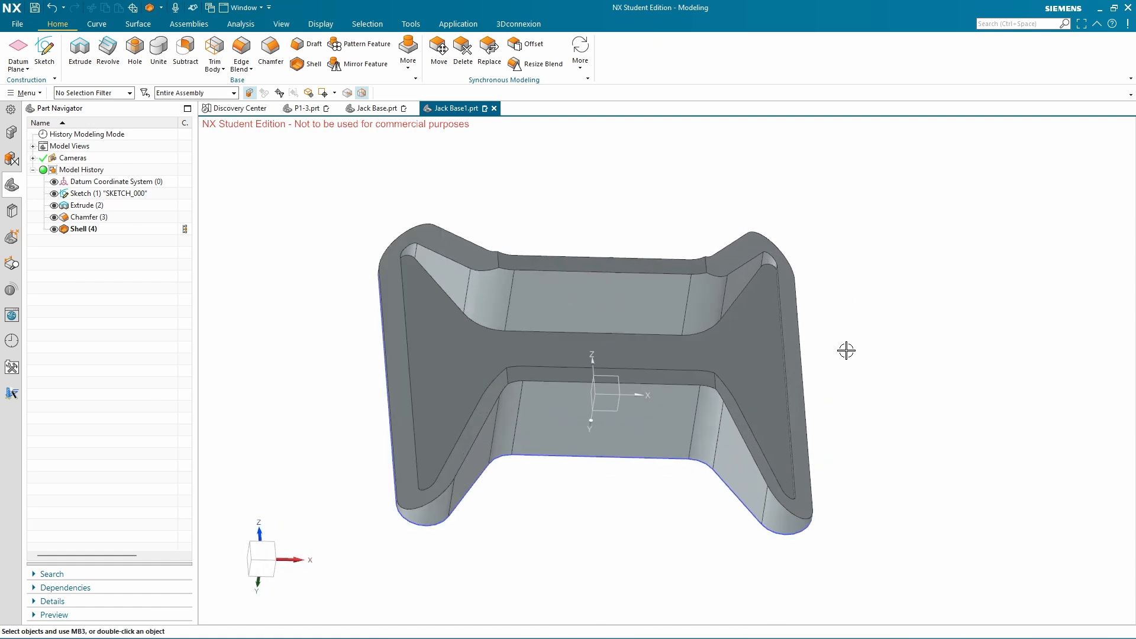
{"action": "scroll", "coordinate": [849, 390], "scroll_direction": "down", "scroll_amount": 1}
{"action": "middle_click_drag", "start_coordinate": [868, 390], "coordinate": [857, 370]}
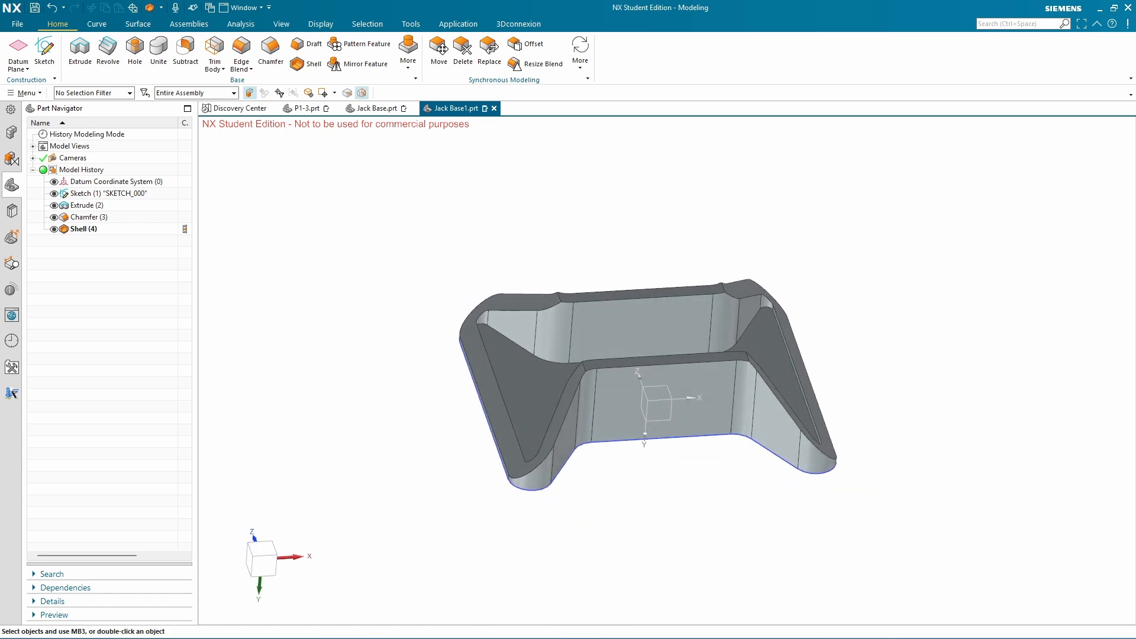
{"action": "left_click", "coordinate": [116, 638]}
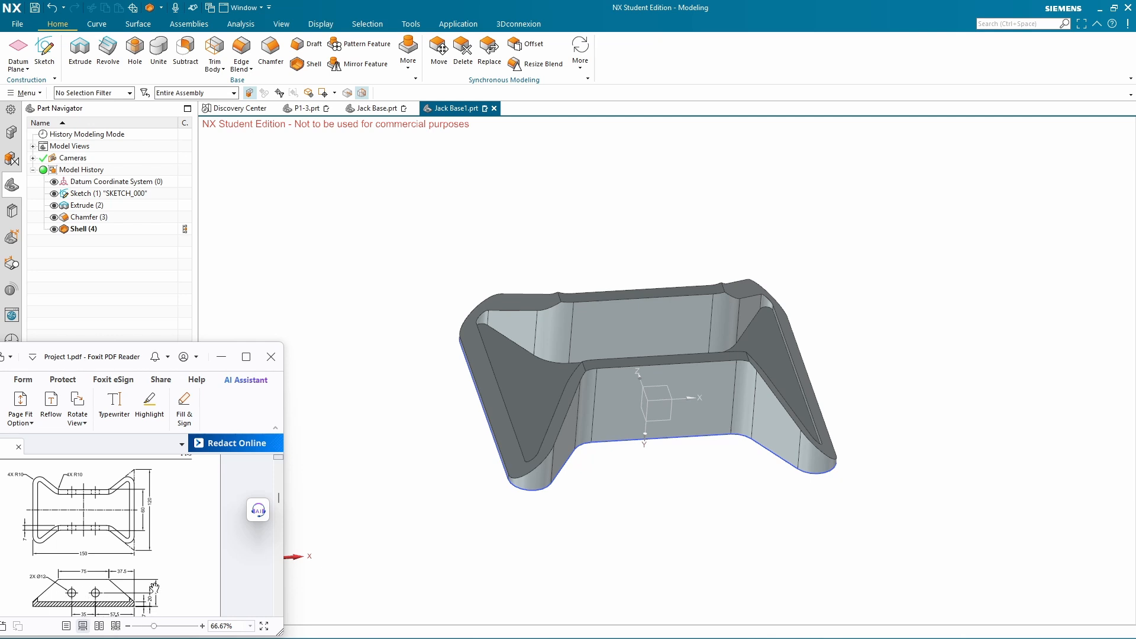
{"action": "left_click", "coordinate": [608, 551]}
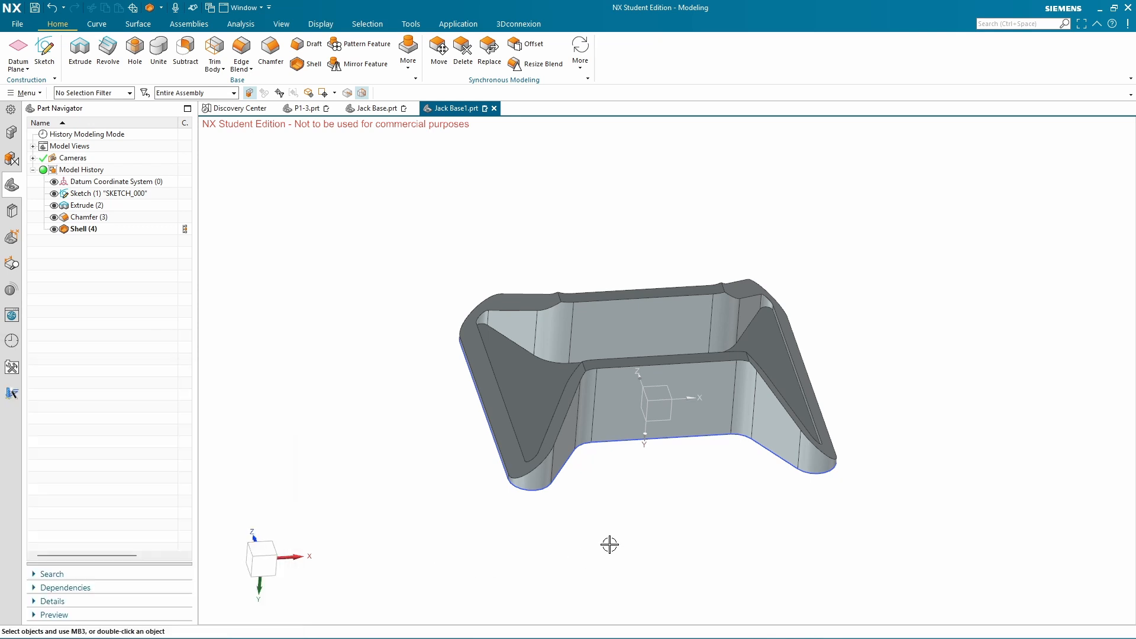
{"action": "left_click", "coordinate": [910, 454]}
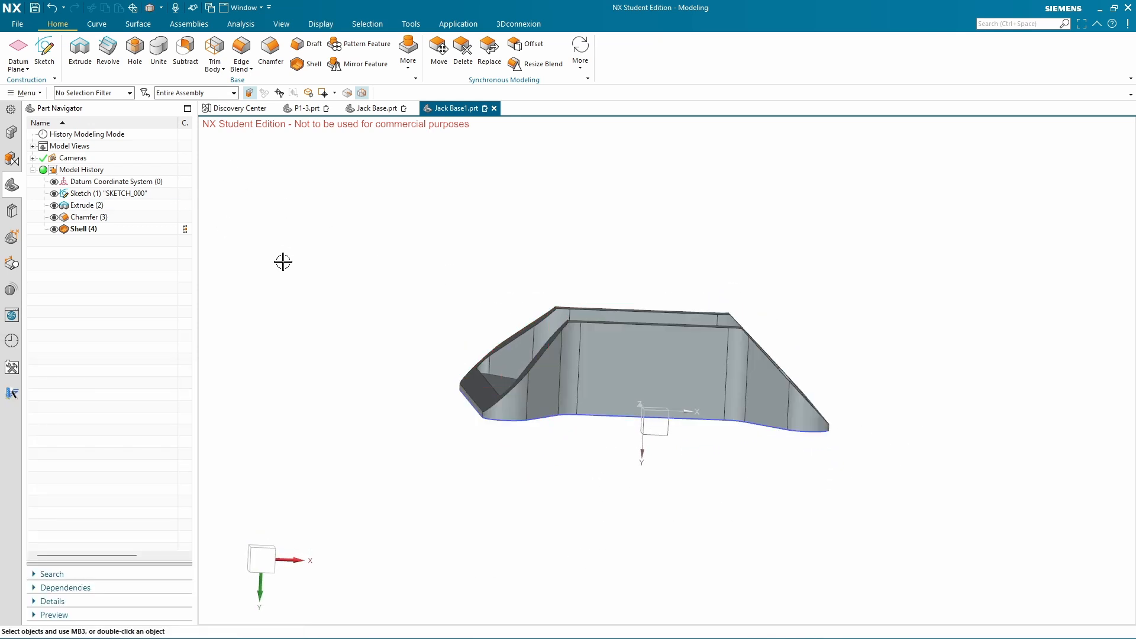
Create a new sketch on the flat middle face of the body's long side wall
{"action": "left_click", "coordinate": [40, 56]}
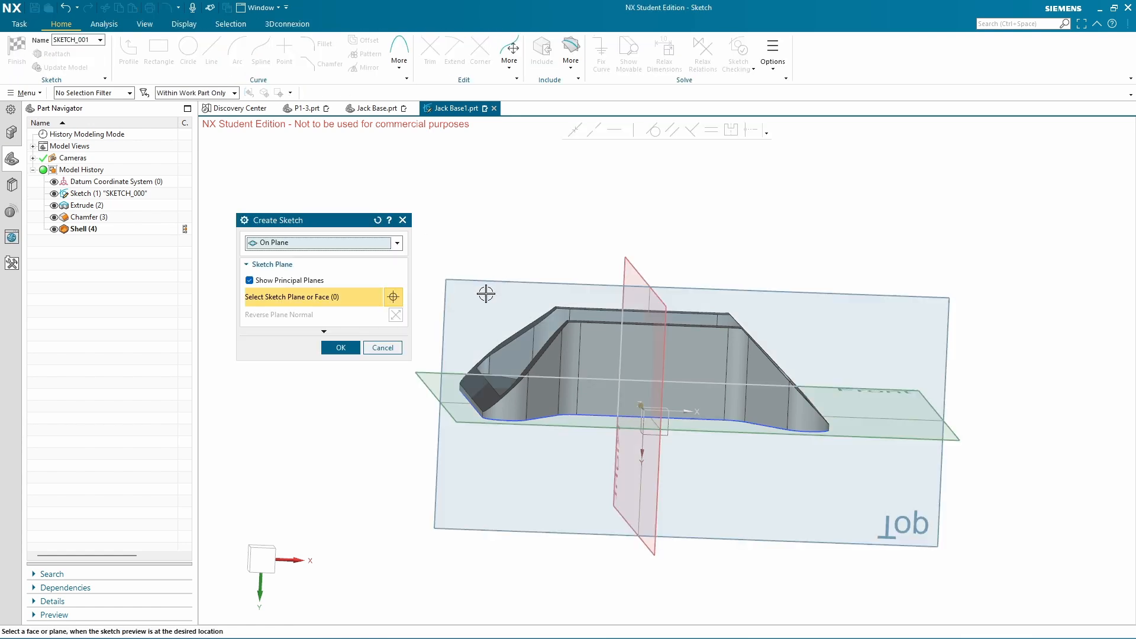
{"action": "left_click", "coordinate": [601, 350]}
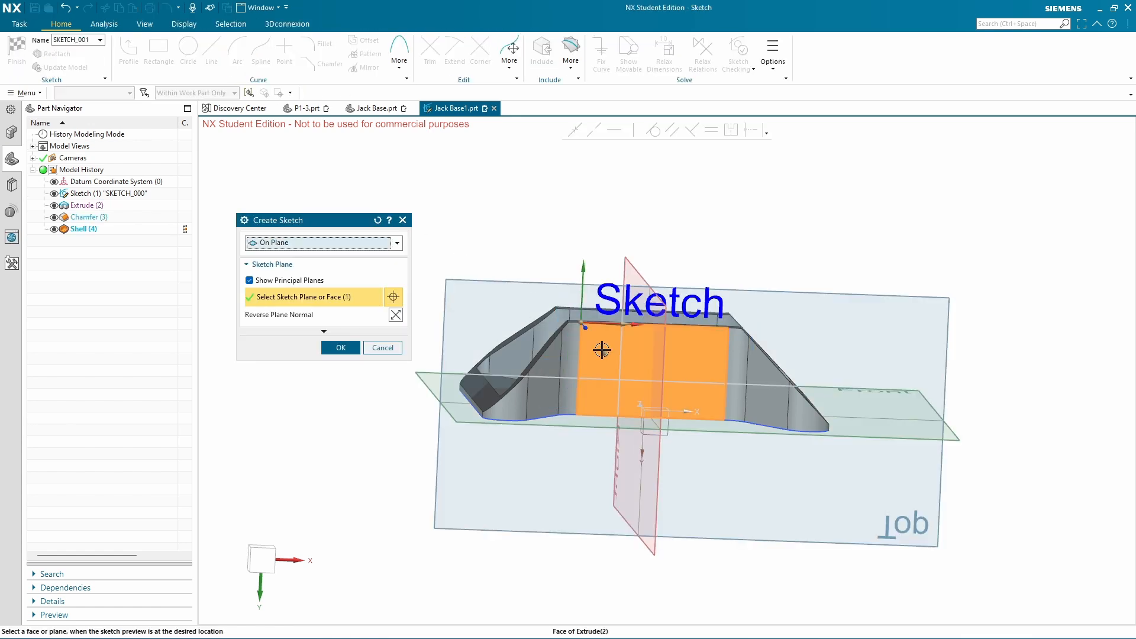
{"action": "left_click", "coordinate": [336, 348]}
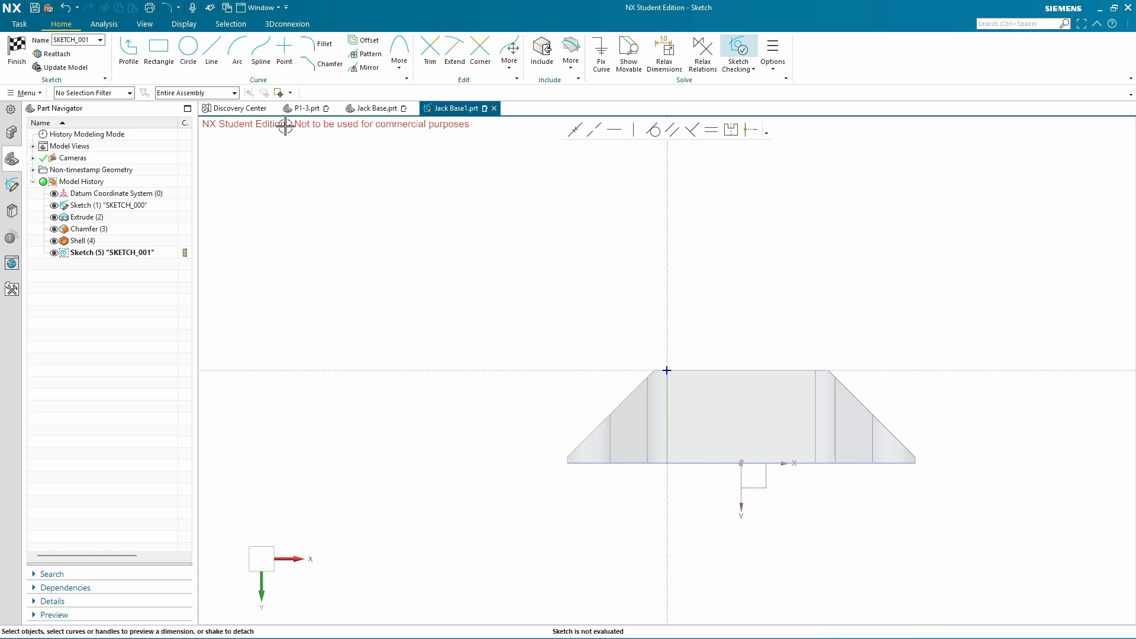
Try to draw a vertical sketch line from the coordinate origin up beyond the wall's upper edge
{"action": "left_click", "coordinate": [211, 57]}
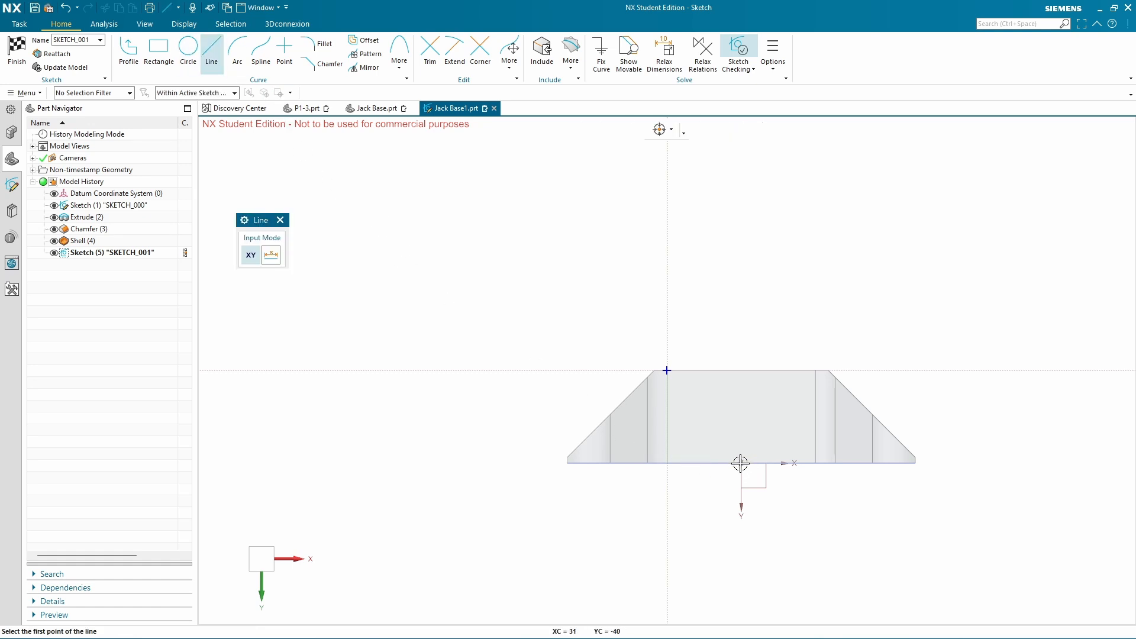
{"action": "scroll", "coordinate": [744, 485], "scroll_direction": "up", "scroll_amount": 4}
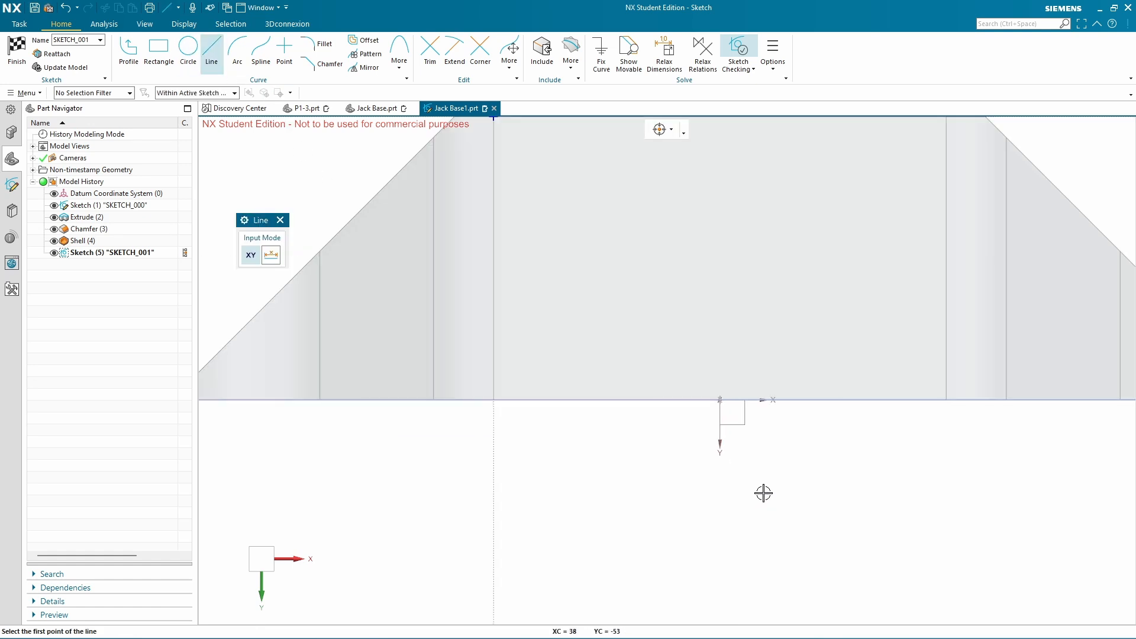
{"action": "left_click", "coordinate": [720, 400]}
{"action": "scroll", "coordinate": [720, 248], "scroll_direction": "down", "scroll_amount": 3}
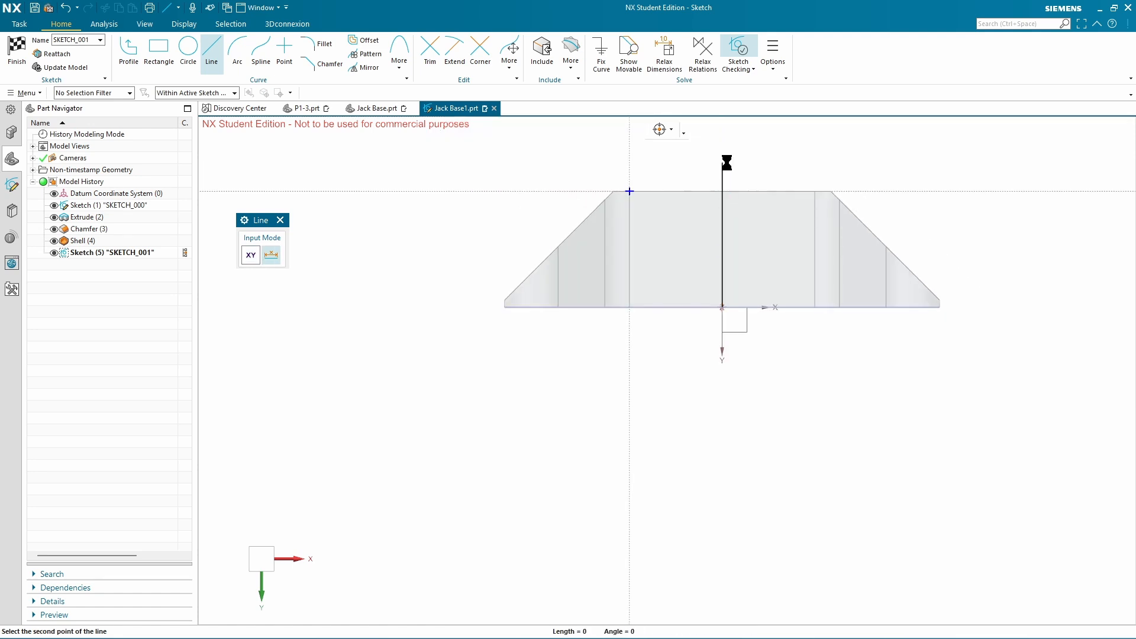
{"action": "left_click", "coordinate": [723, 163]}
{"action": "scroll", "coordinate": [721, 330], "scroll_direction": "up", "scroll_amount": 10}
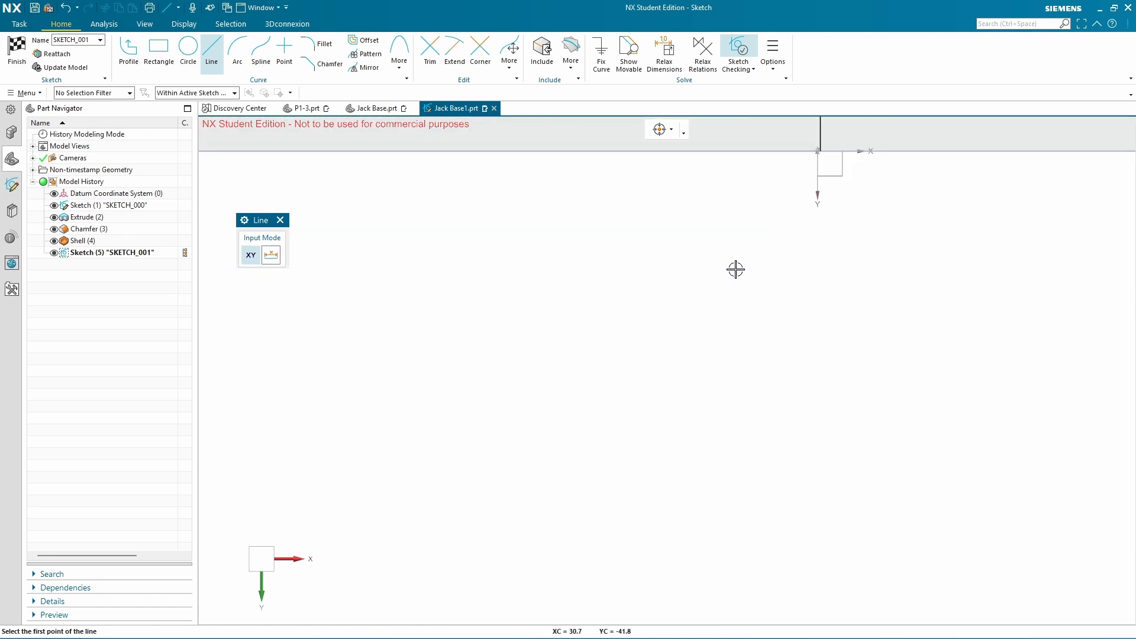
{"action": "scroll", "coordinate": [831, 149], "scroll_direction": "up", "scroll_amount": 5}
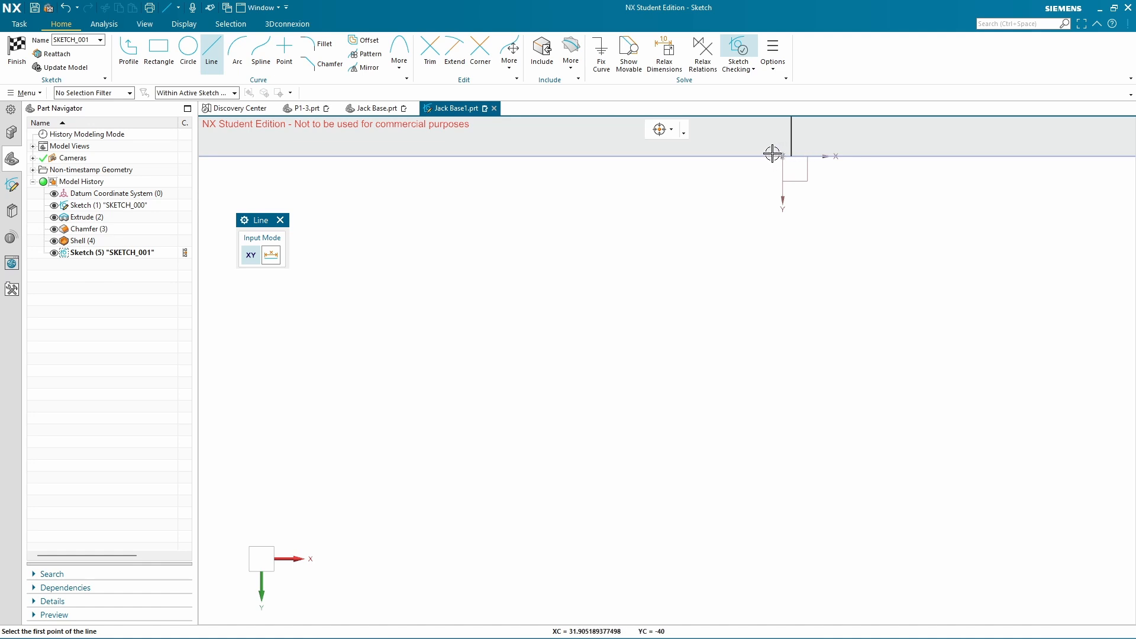
{"action": "scroll", "coordinate": [692, 221], "scroll_direction": "down", "scroll_amount": 12}
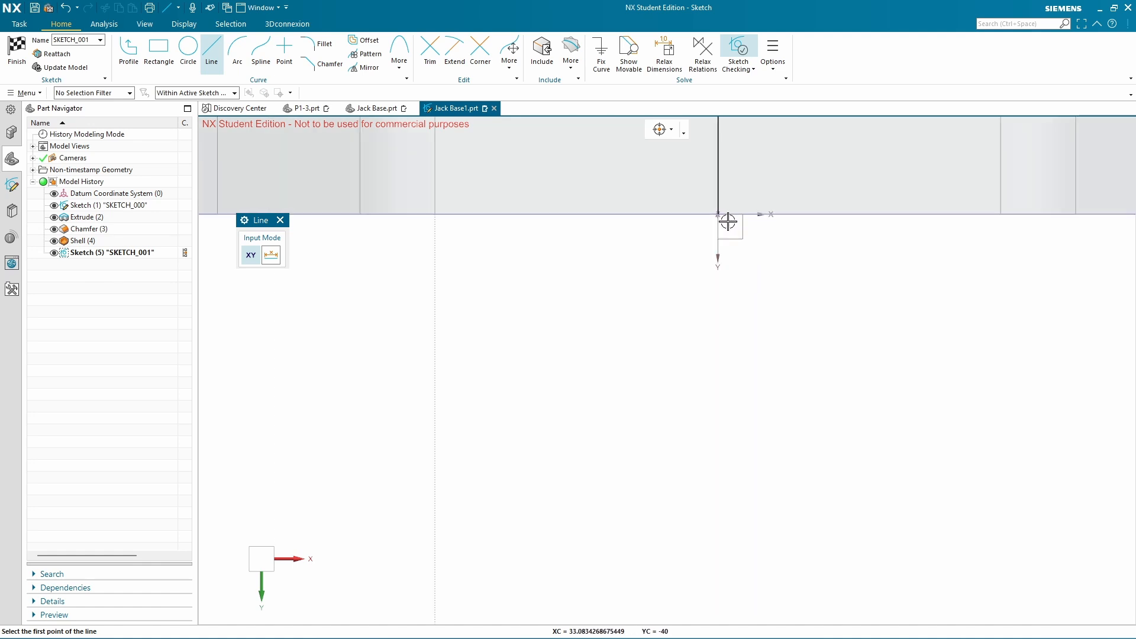
{"action": "scroll", "coordinate": [730, 228], "scroll_direction": "down", "scroll_amount": 3}
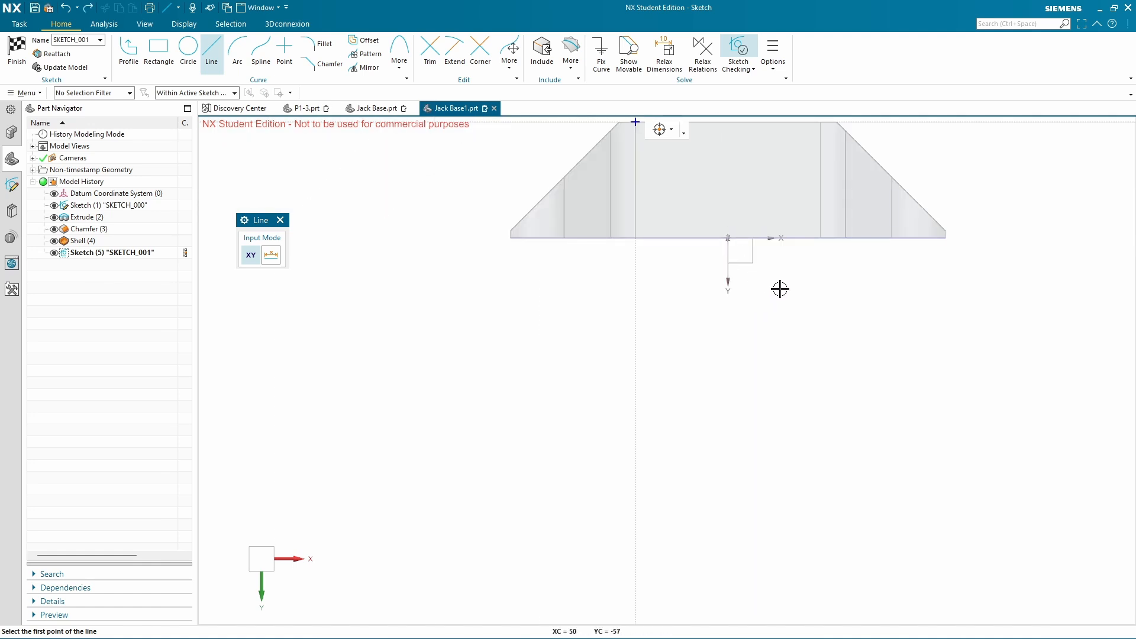
{"action": "middle_click_drag", "start_coordinate": [786, 306], "coordinate": [765, 375], "text": "shift"}
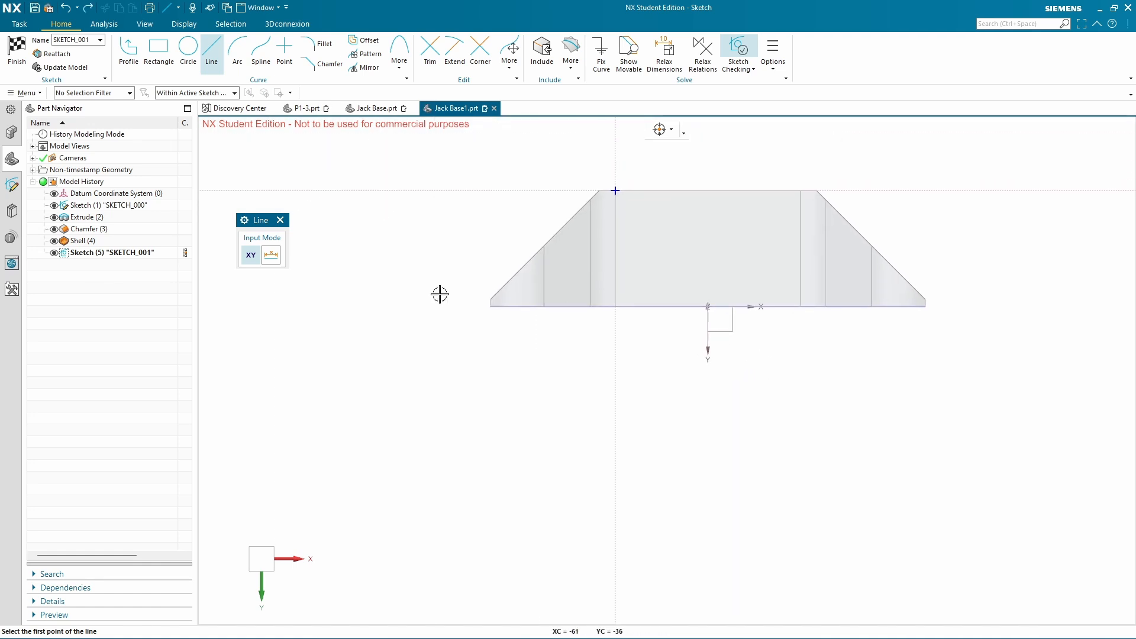
Finish the sketch and create a point at the absolute origin of the work part (0, 0, 0)
{"action": "left_click", "coordinate": [28, 58]}
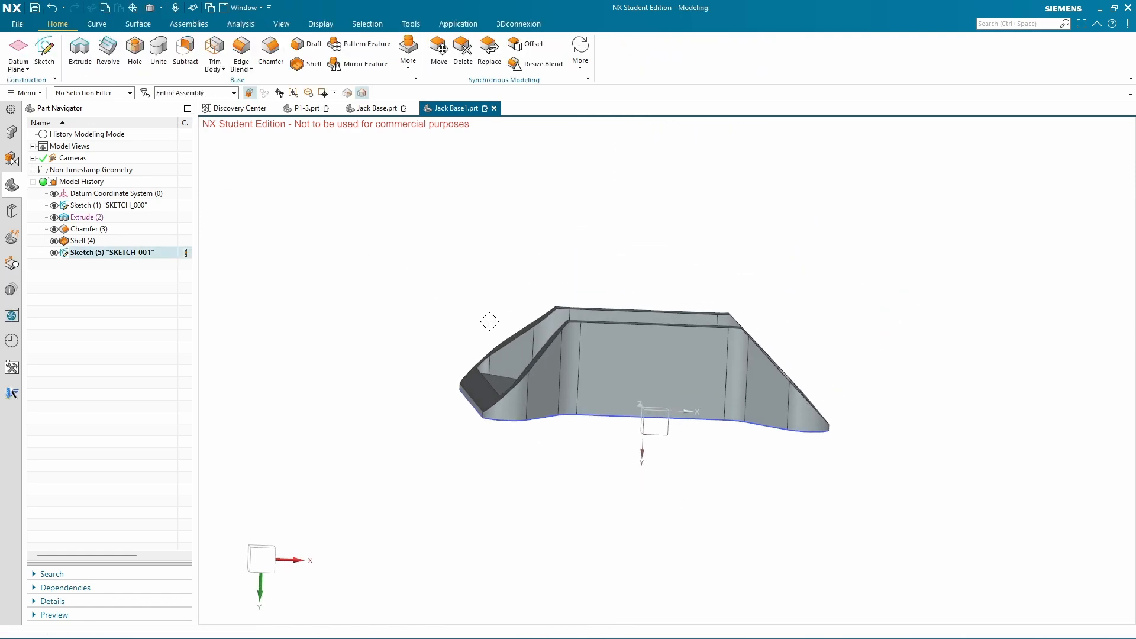
{"action": "left_click", "coordinate": [96, 24]}
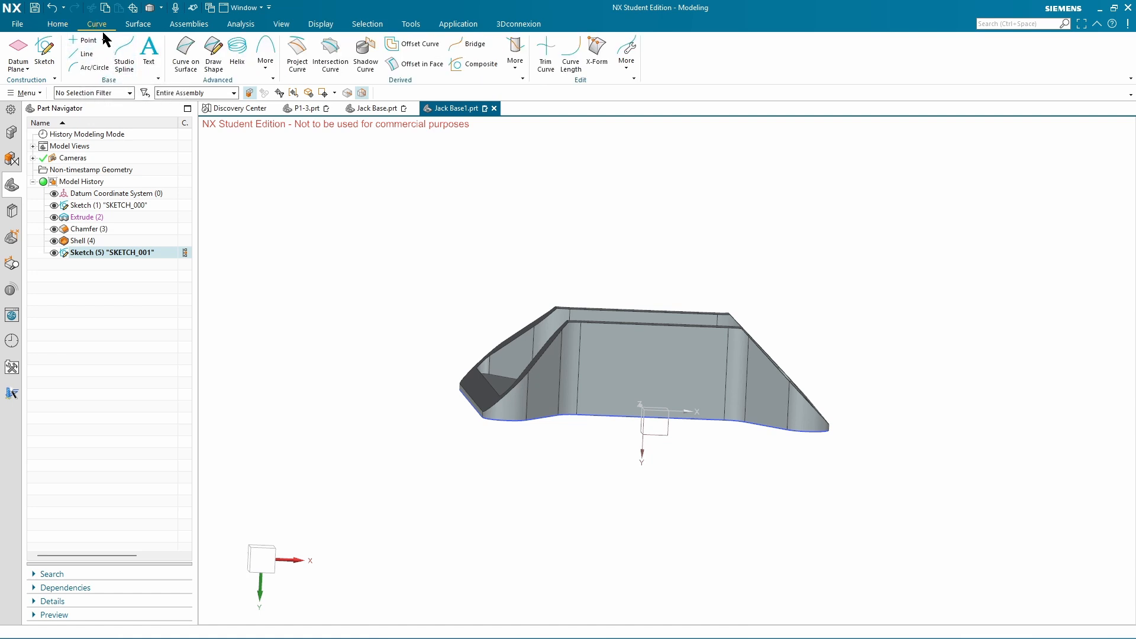
{"action": "left_click", "coordinate": [92, 41]}
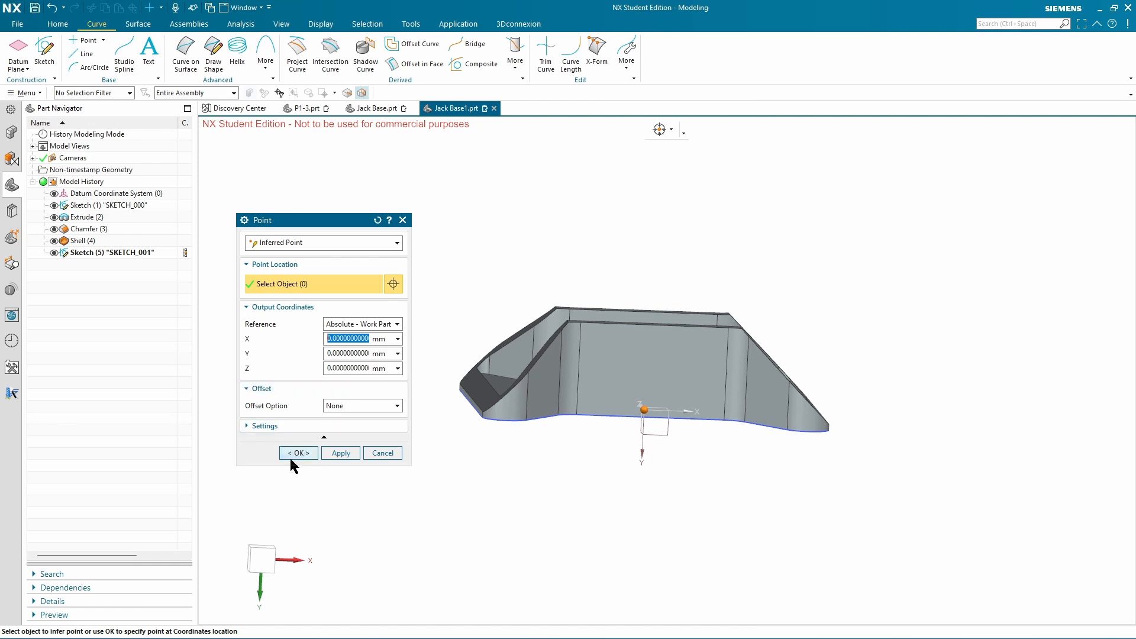
{"action": "left_click", "coordinate": [291, 457]}
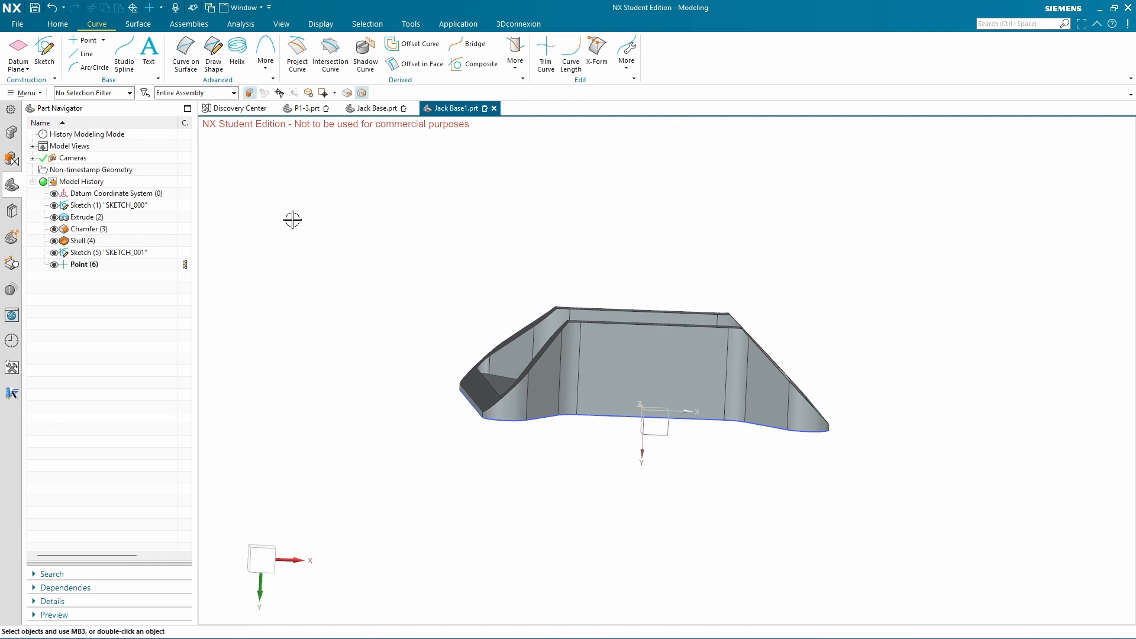
Create a line starting at the origin point and running along YC up past the body's open top
{"action": "left_click", "coordinate": [83, 53]}
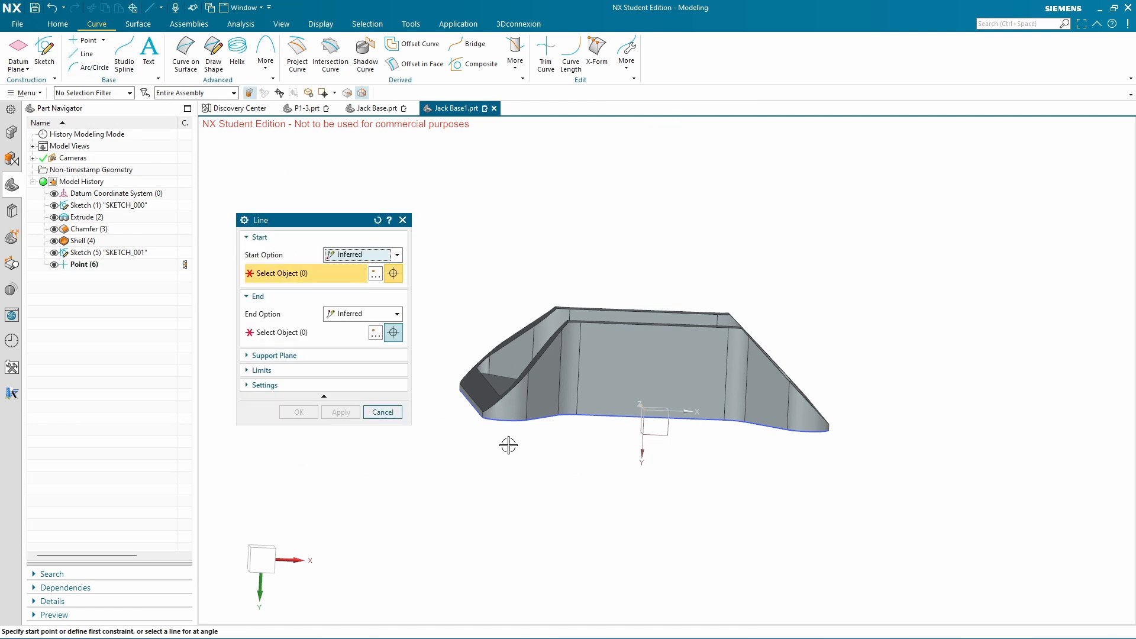
{"action": "left_click", "coordinate": [77, 265]}
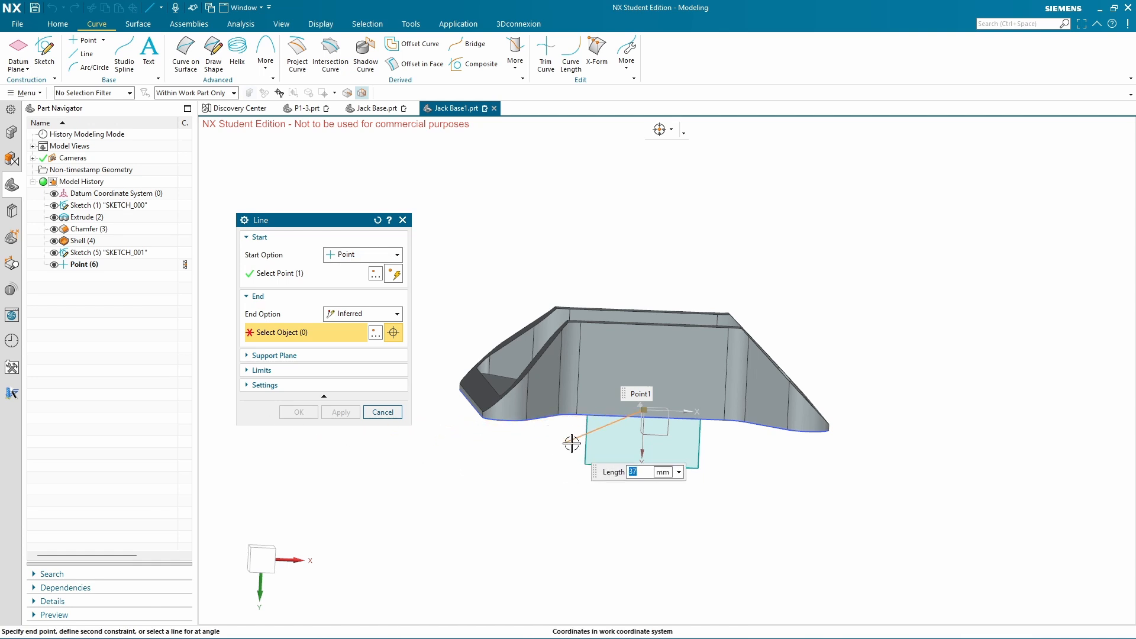
{"action": "middle_click", "coordinate": [650, 265]}
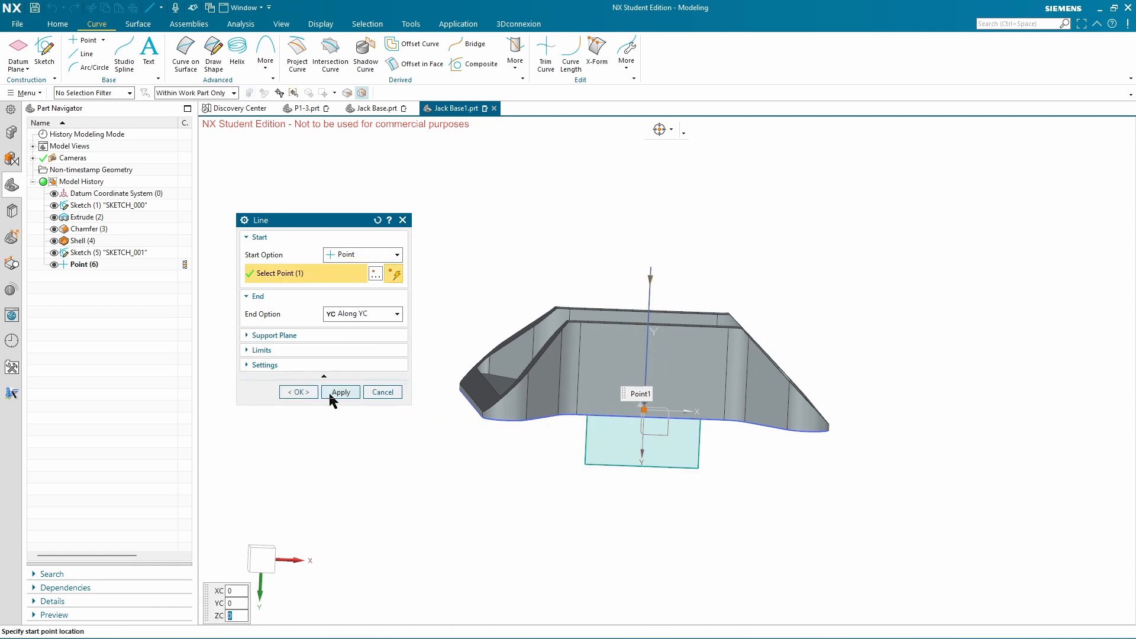
{"action": "left_click", "coordinate": [331, 393]}
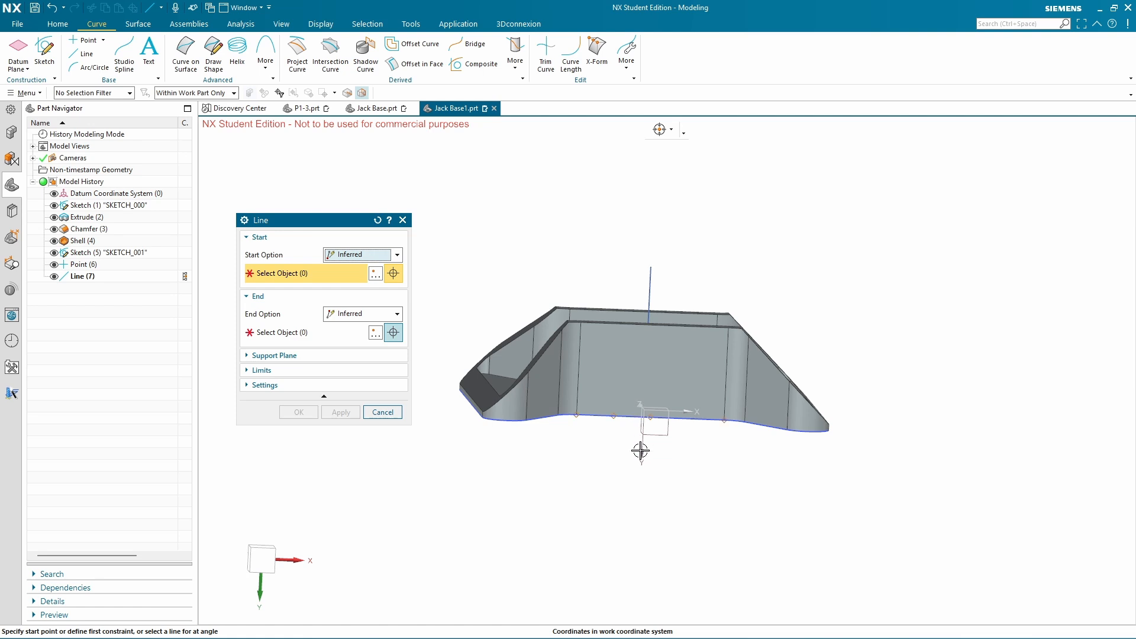
Create a second line from the origin point along the negative X direction, about 92 mm long, past the body's end
{"action": "left_click", "coordinate": [82, 265]}
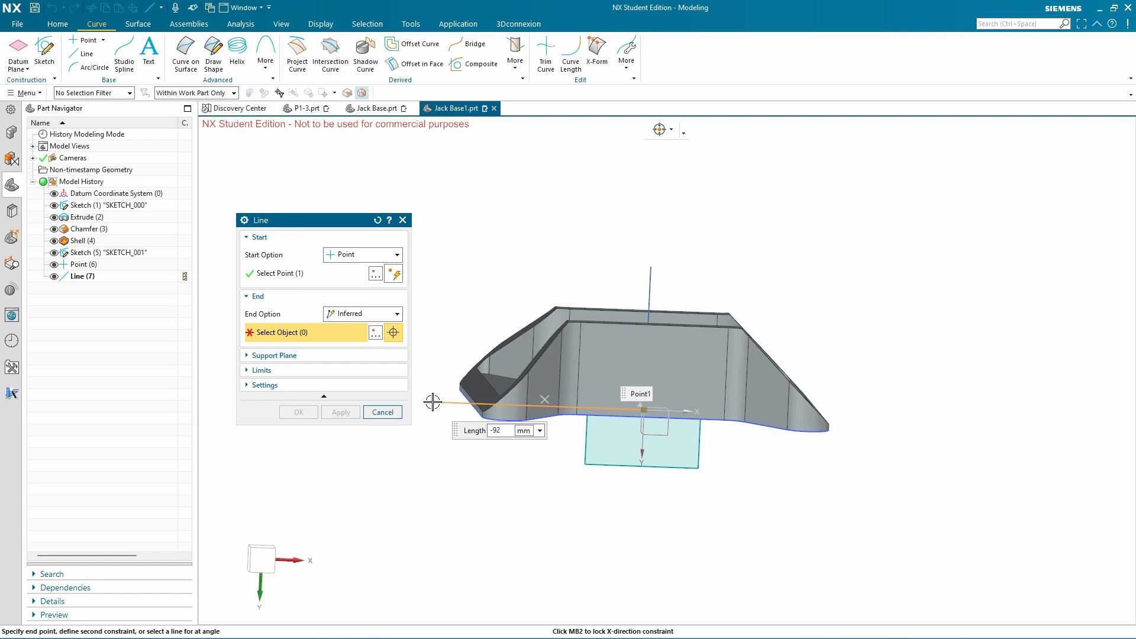
{"action": "middle_click", "coordinate": [433, 402]}
{"action": "left_click", "coordinate": [294, 393]}
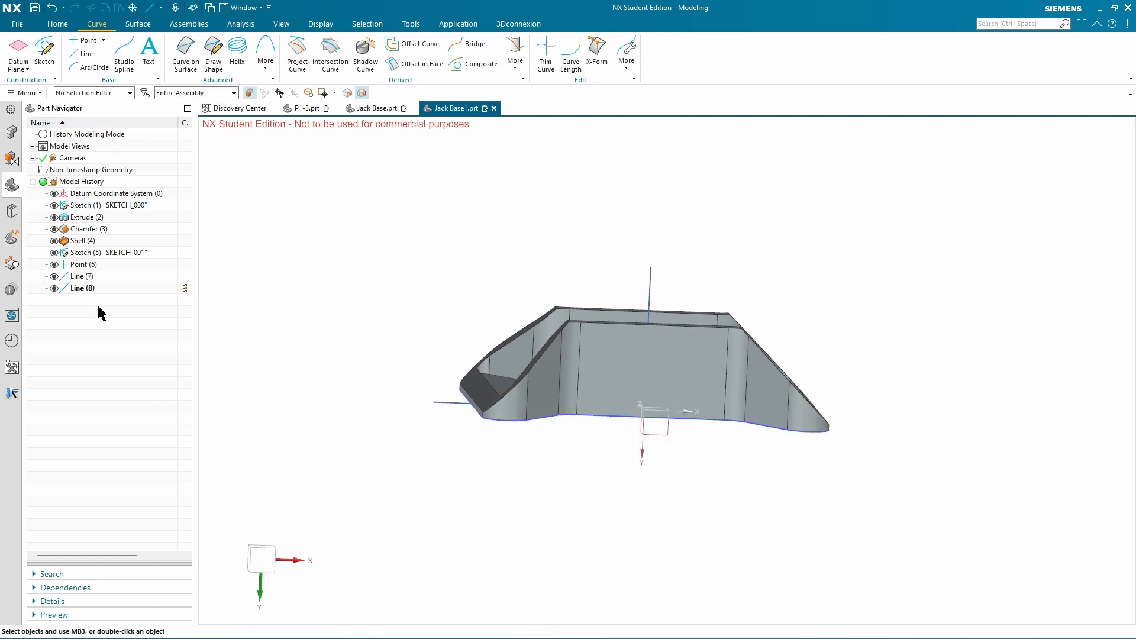
Reopen the side wall sketch and draw a circle about 15.7 mm in diameter on the negative X side of the vertical line
{"action": "double_click", "coordinate": [109, 252]}
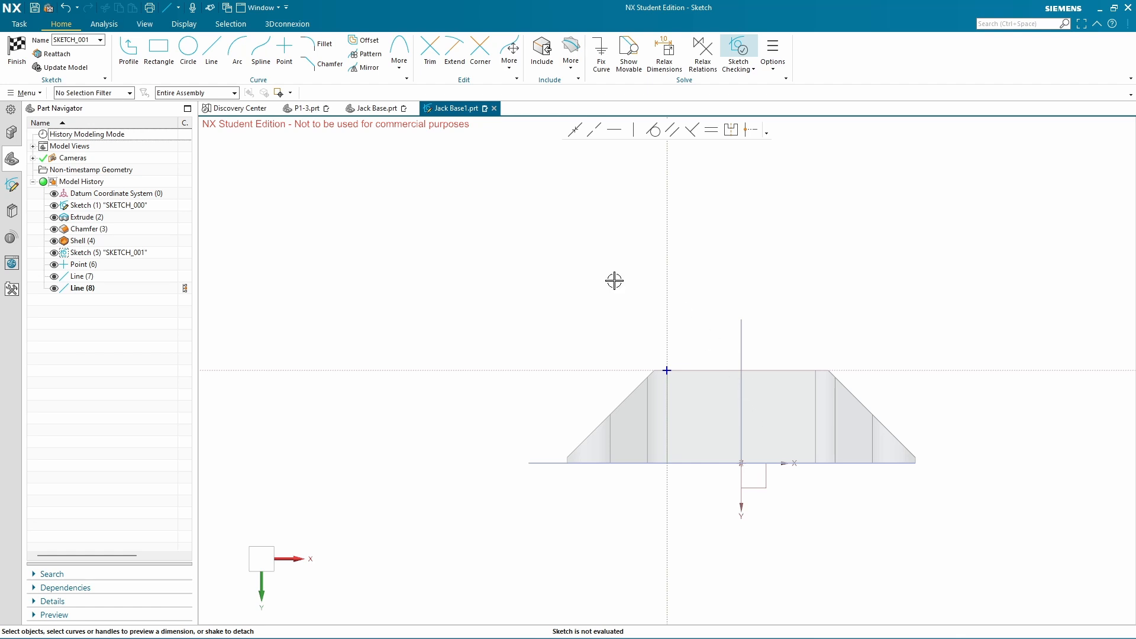
{"action": "left_click", "coordinate": [188, 46]}
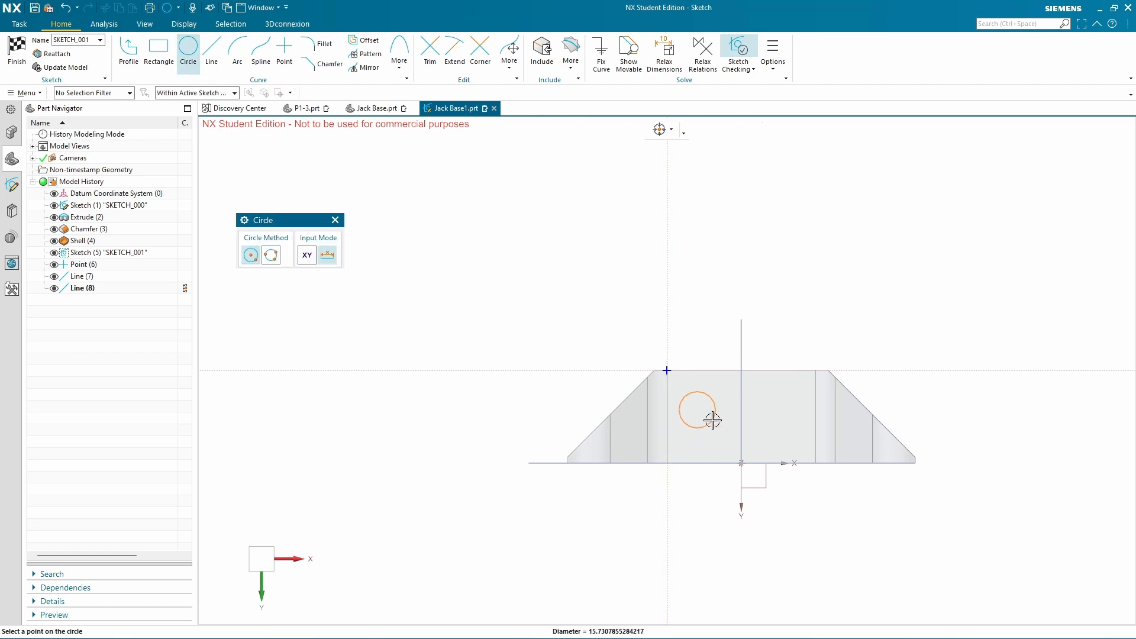
{"action": "left_click", "coordinate": [713, 418]}
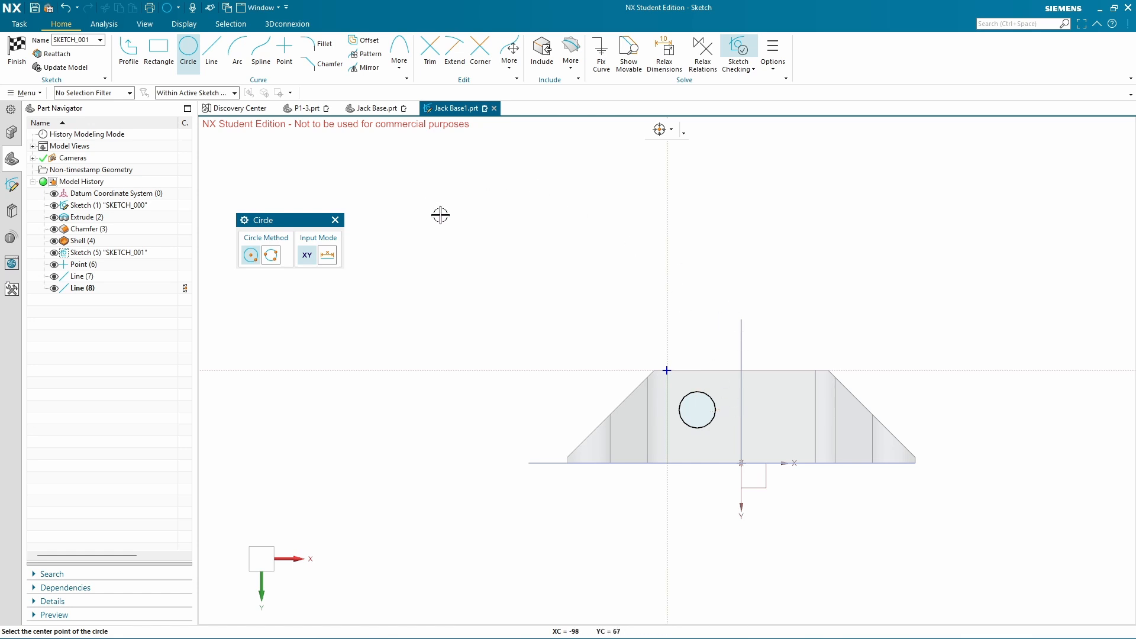
{"action": "left_click", "coordinate": [335, 221]}
Check the hole size in the PDF drawing and set the circle's diameter to 12 mm without scaling the entire sketch
{"action": "left_click", "coordinate": [684, 395]}
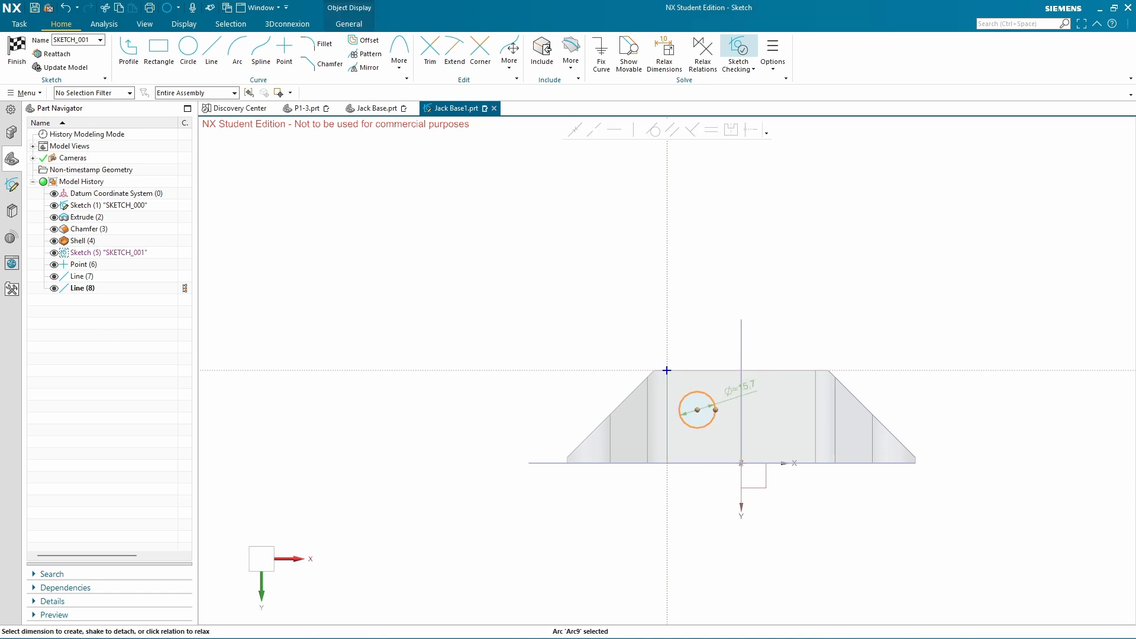
{"action": "key", "text": "alt+Tab"}
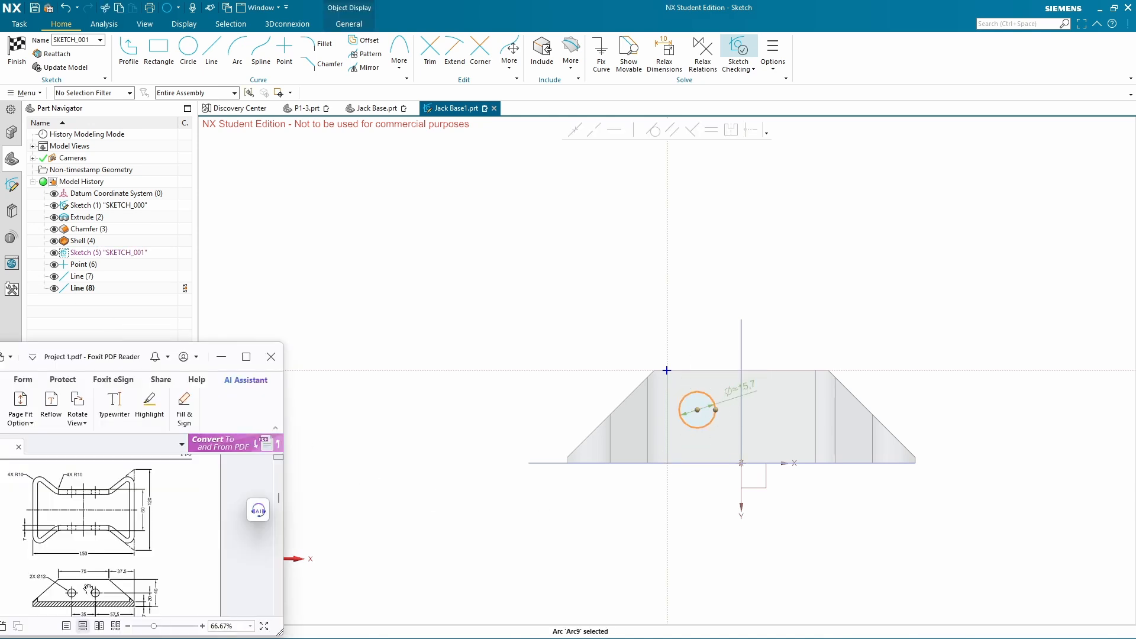
{"action": "double_click", "coordinate": [727, 393]}
{"action": "type", "text": "12"}
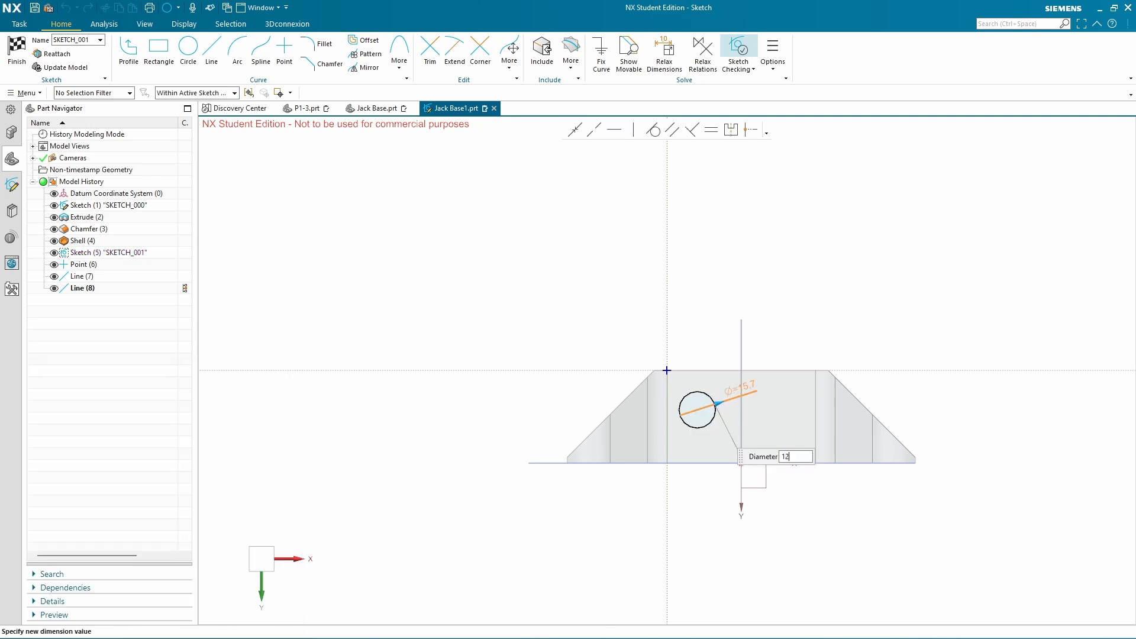
{"action": "key", "text": "Return"}
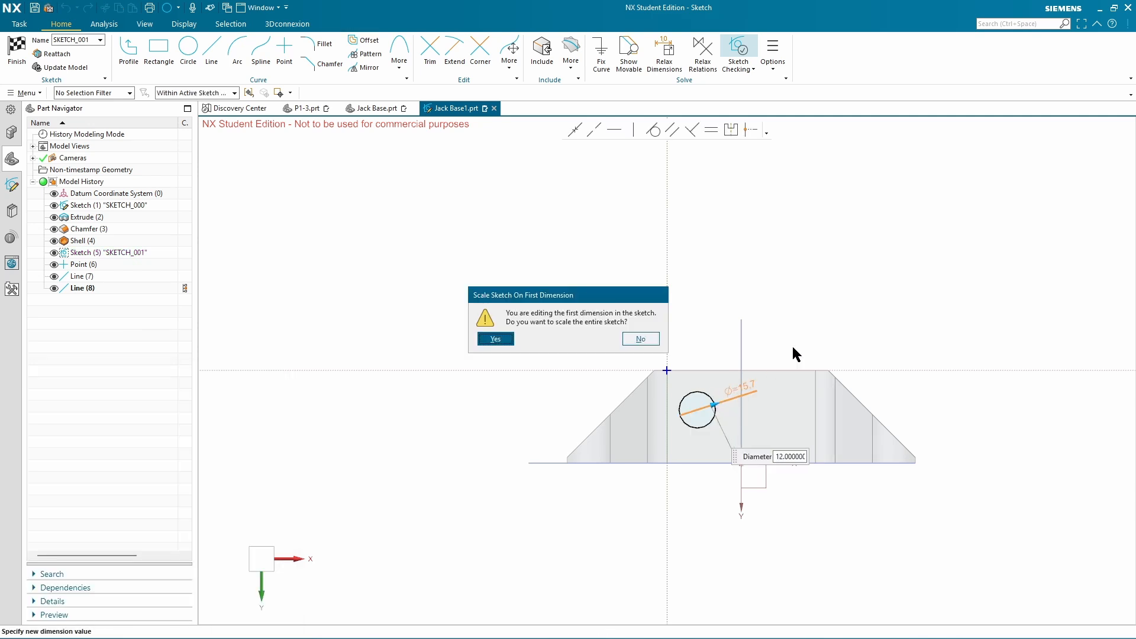
{"action": "left_click", "coordinate": [646, 341]}
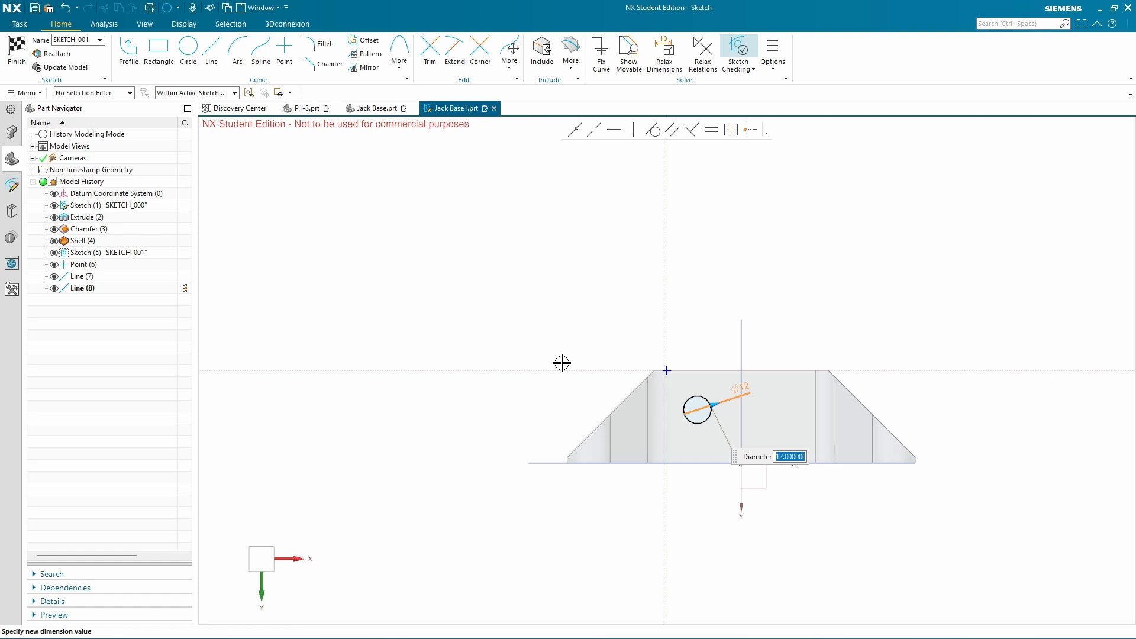
{"action": "key", "text": "Return"}
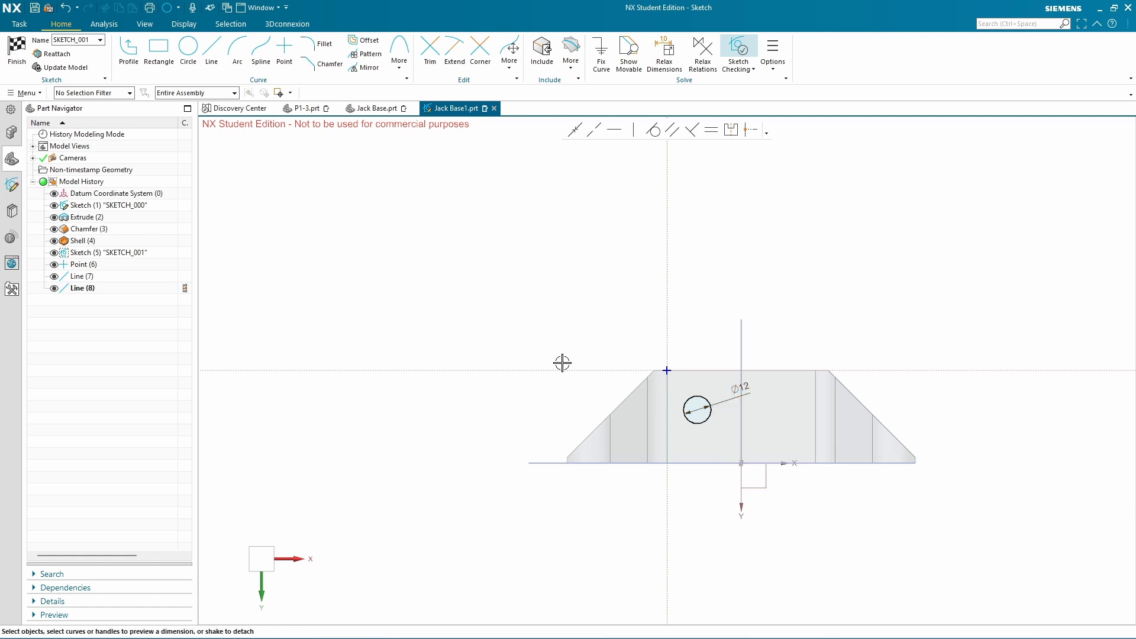
Turn on Relax Dimensions and dimension the circle's center 20 mm above the wall's bottom edge, as given in the PDF drawing
{"action": "key", "text": "ctrl+f"}
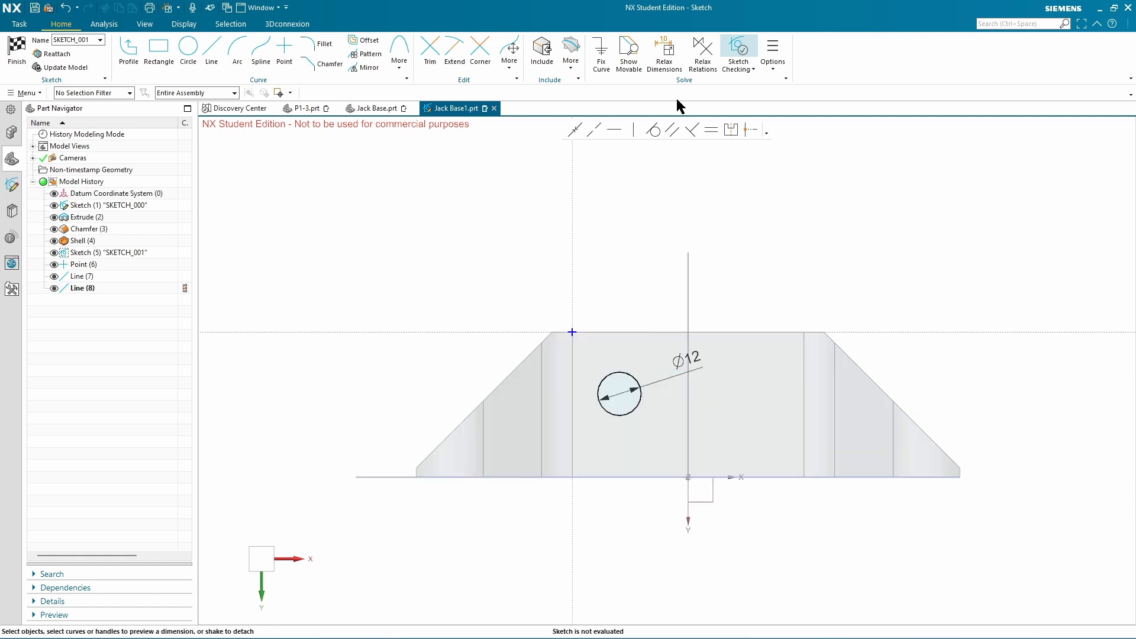
{"action": "left_click", "coordinate": [668, 54]}
{"action": "left_click", "coordinate": [635, 475]}
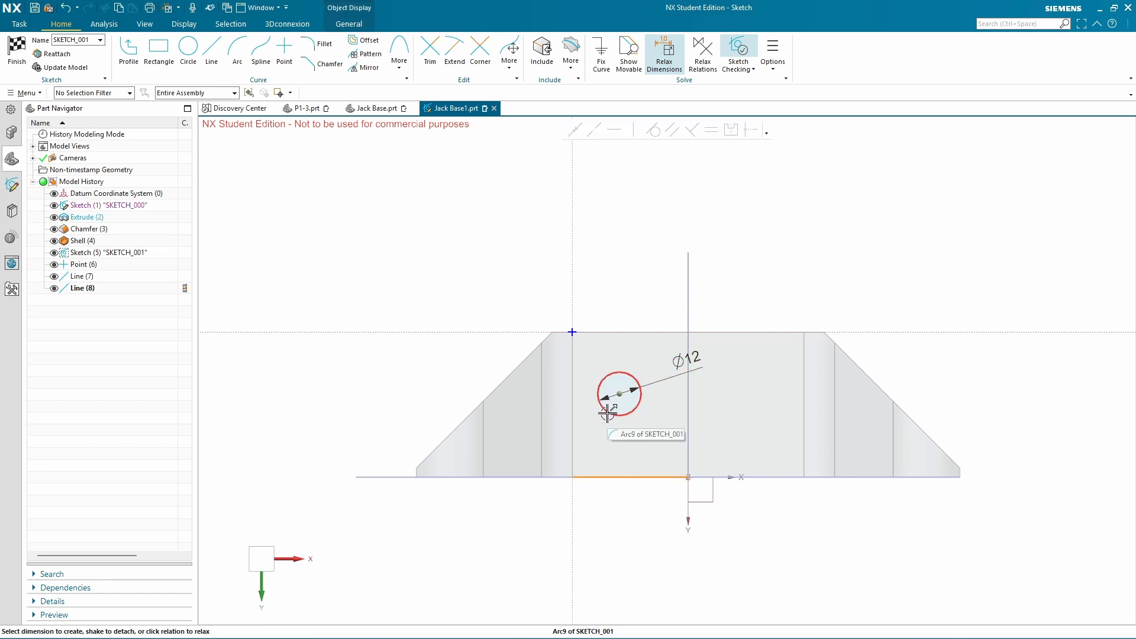
{"action": "left_click", "coordinate": [619, 394]}
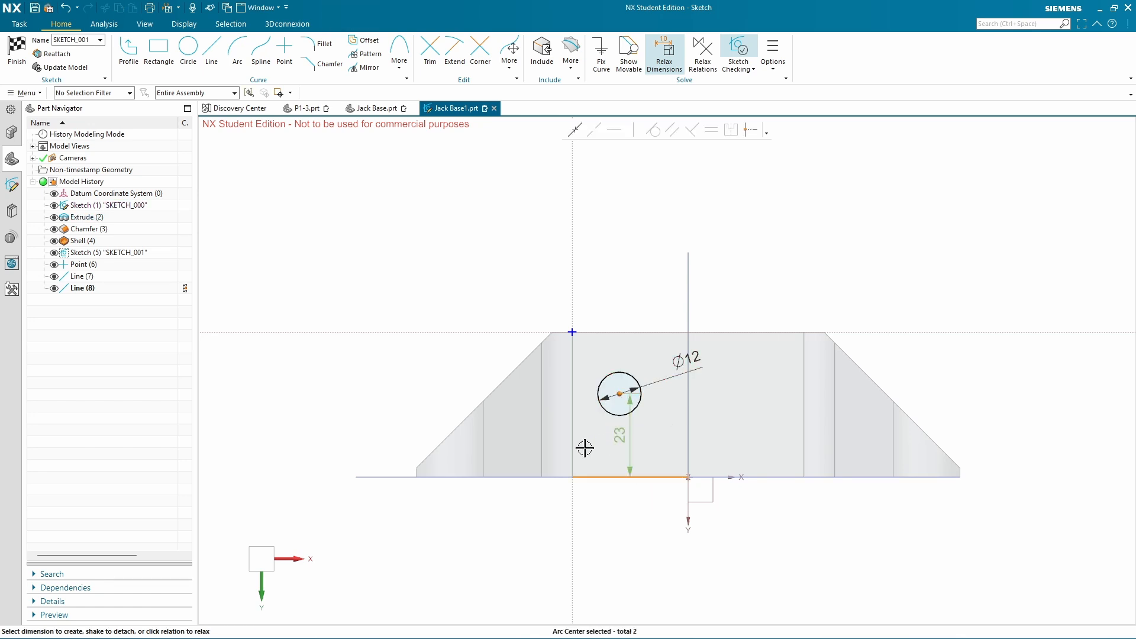
{"action": "left_click", "coordinate": [621, 441]}
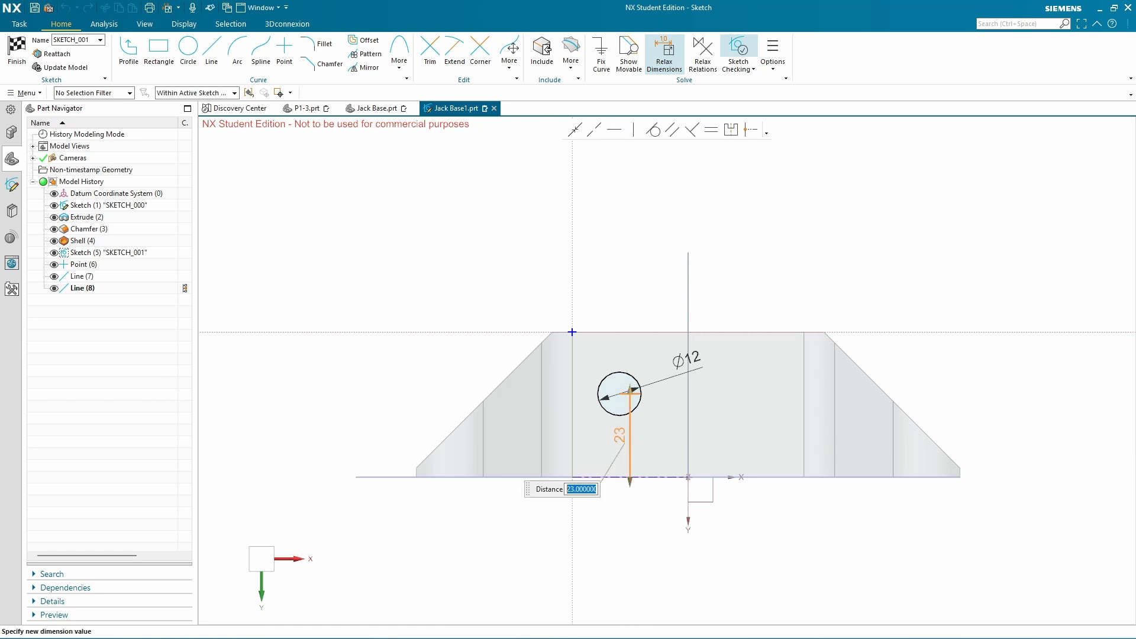
{"action": "key", "text": "alt+Tab"}
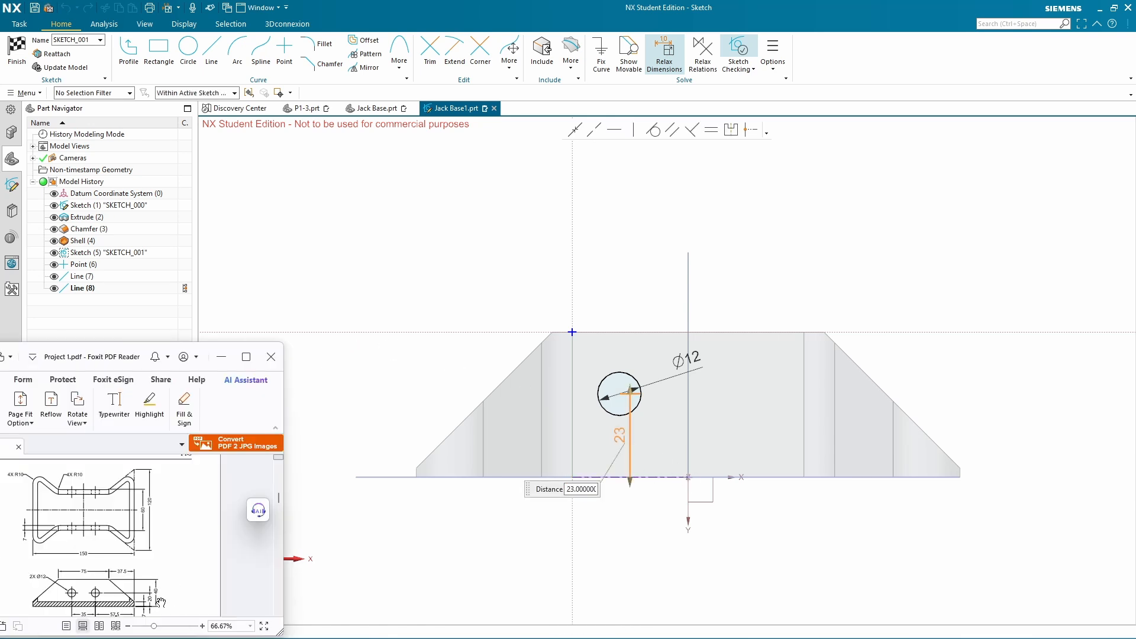
{"action": "left_click", "coordinate": [626, 441]}
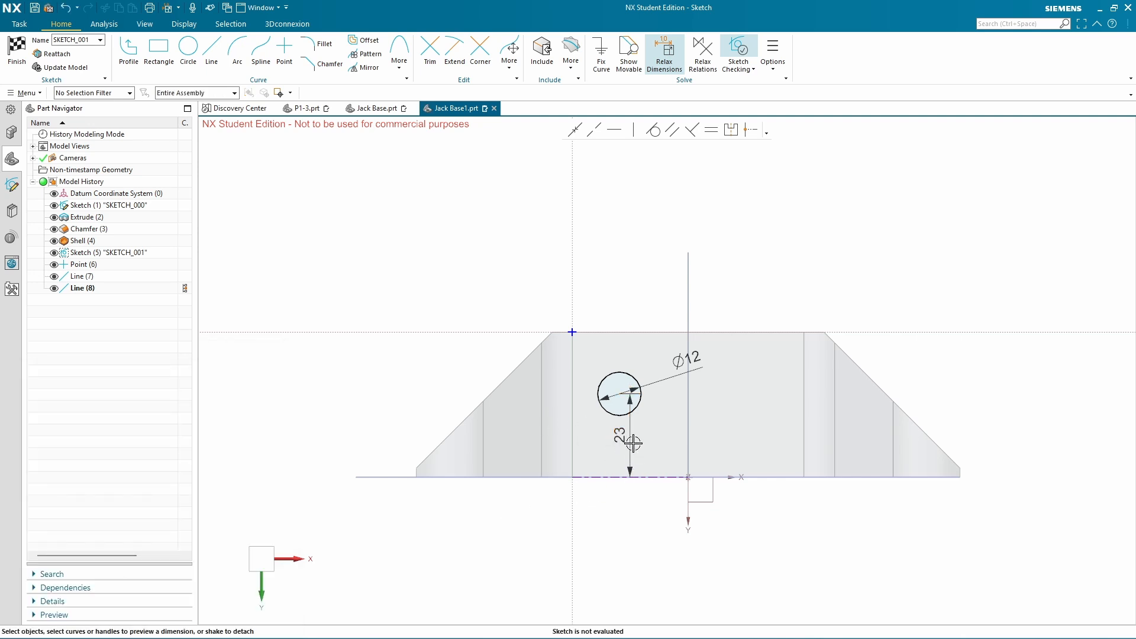
{"action": "double_click", "coordinate": [613, 435]}
{"action": "type", "text": "20"}
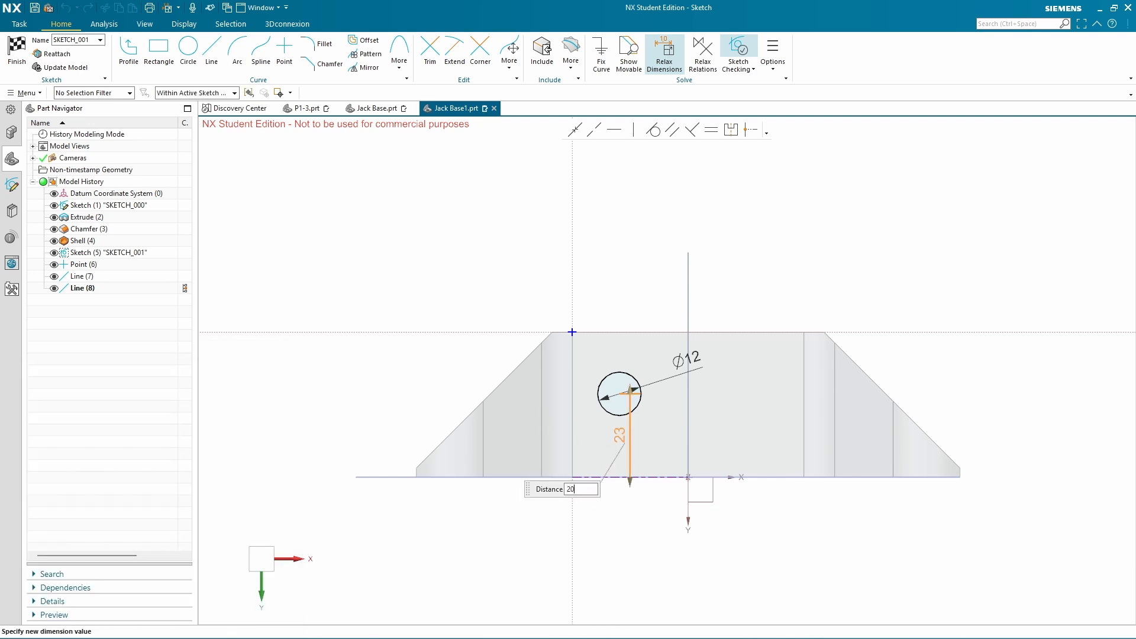
{"action": "key", "text": "Return"}
{"action": "middle_click", "coordinate": [611, 435]}
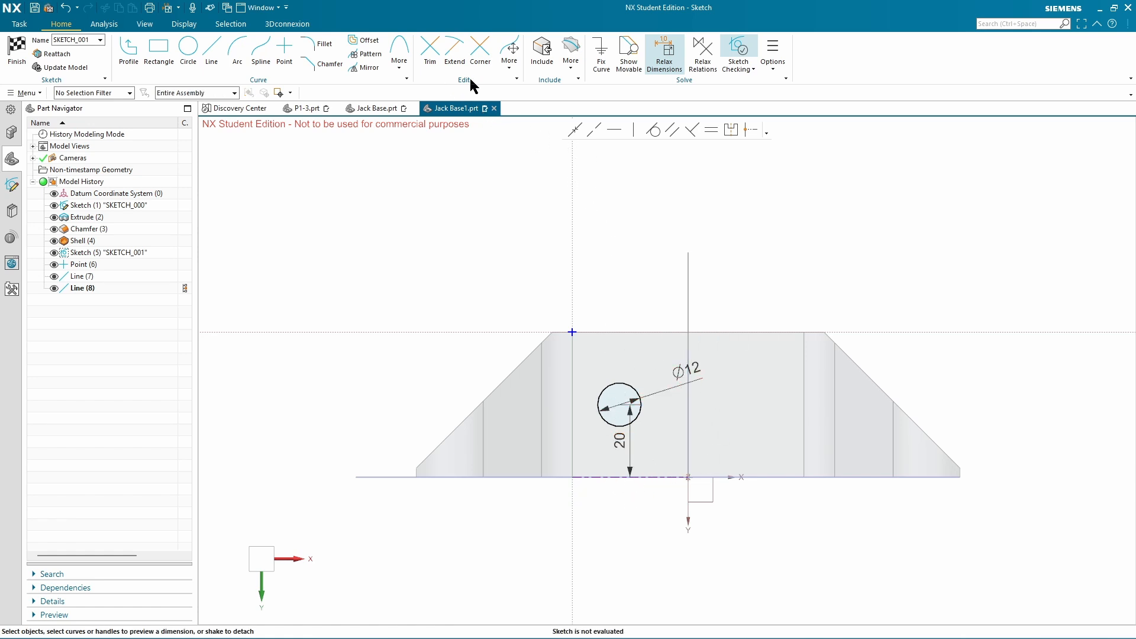
{"action": "left_click", "coordinate": [688, 284]}
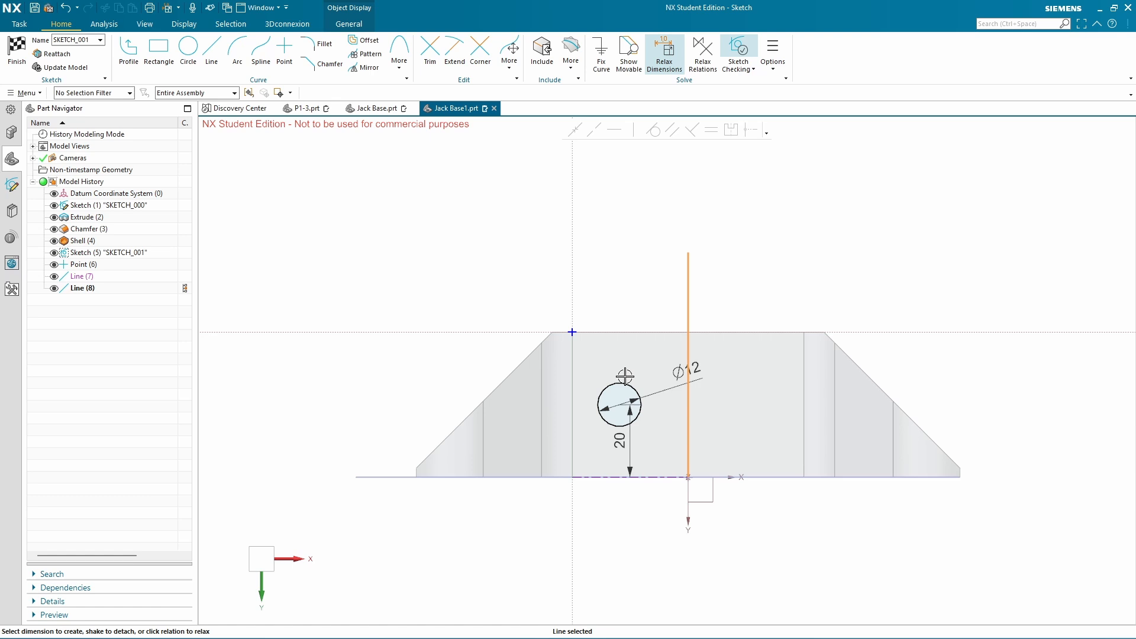
{"action": "left_click", "coordinate": [618, 404]}
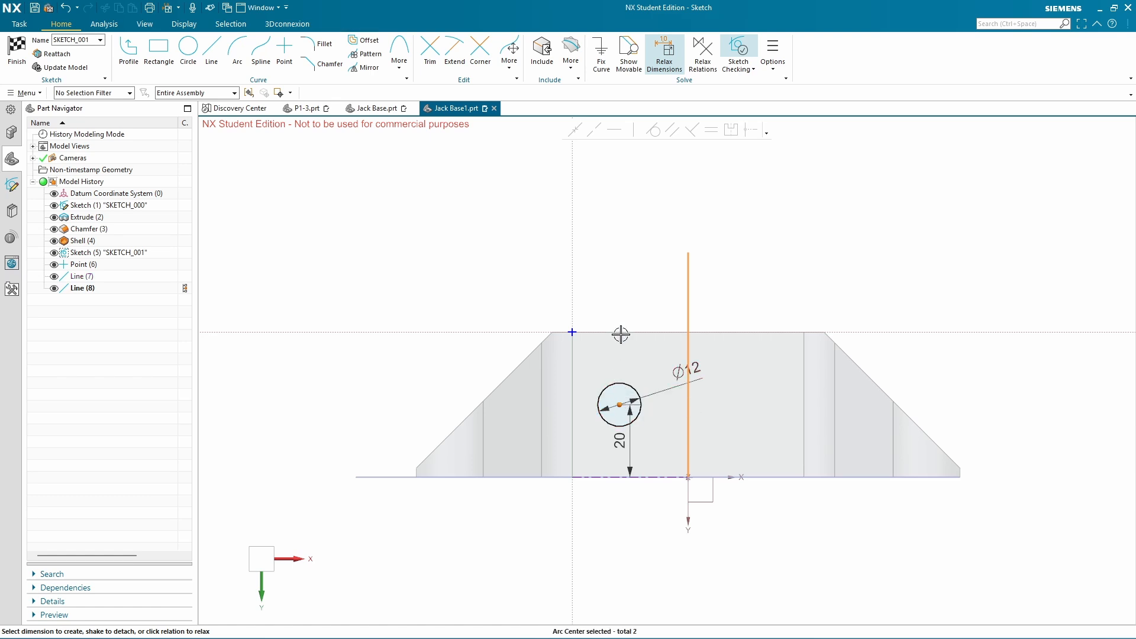
{"action": "left_click", "coordinate": [621, 404]}
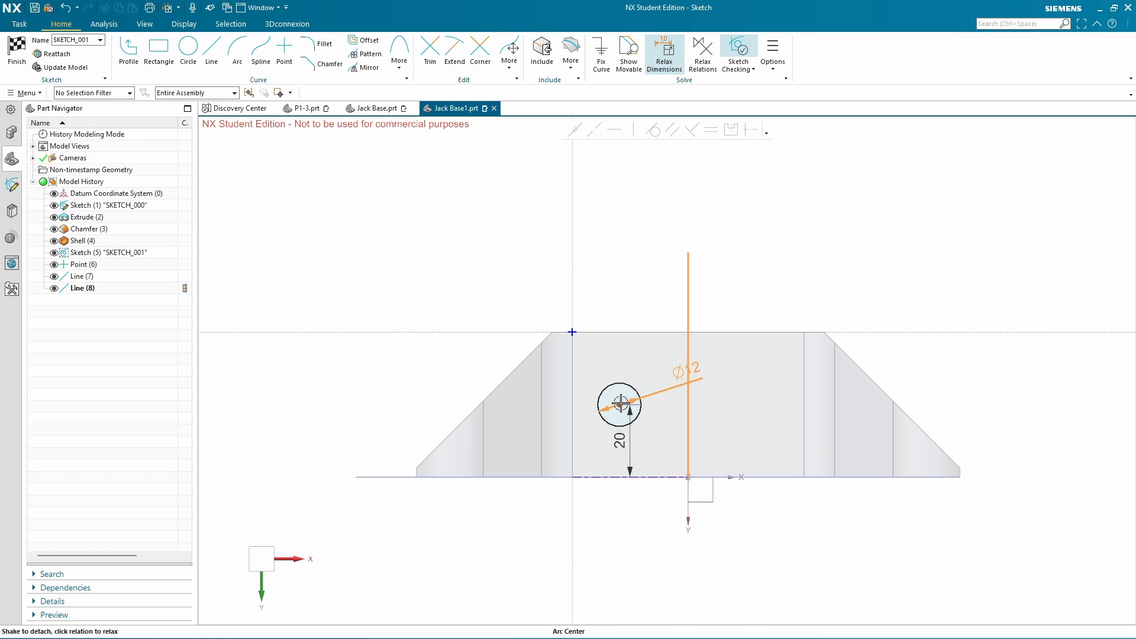
{"action": "key", "text": "Escape"}
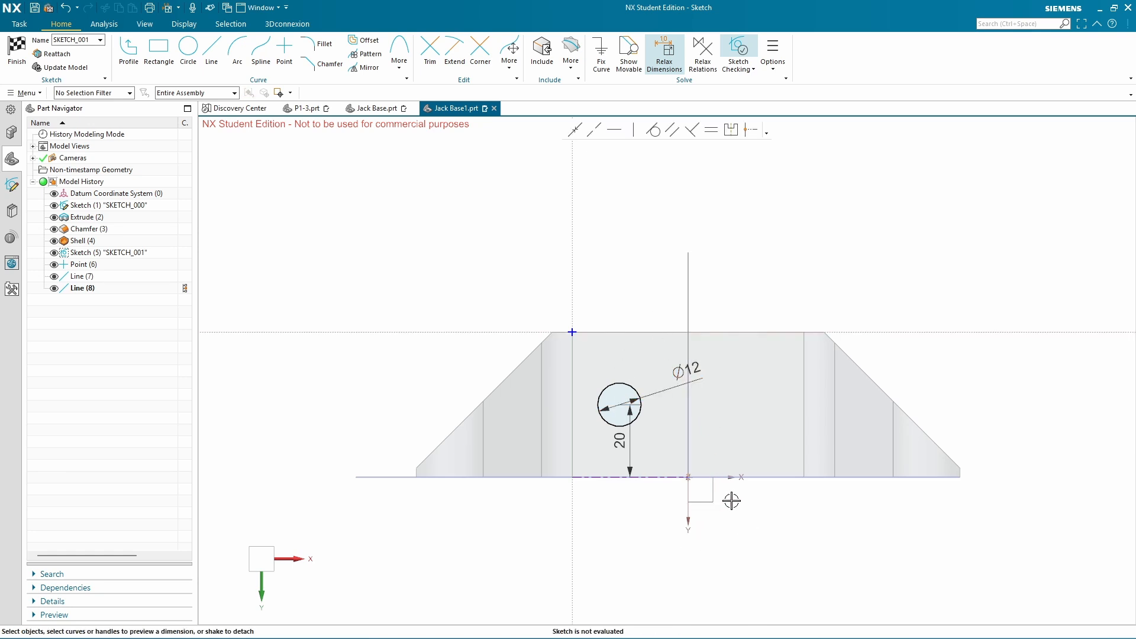
Dimension the horizontal distance from the circle's center to the vertical line's lower end point as 35/2 (17.5 mm)
{"action": "left_click", "coordinate": [687, 477]}
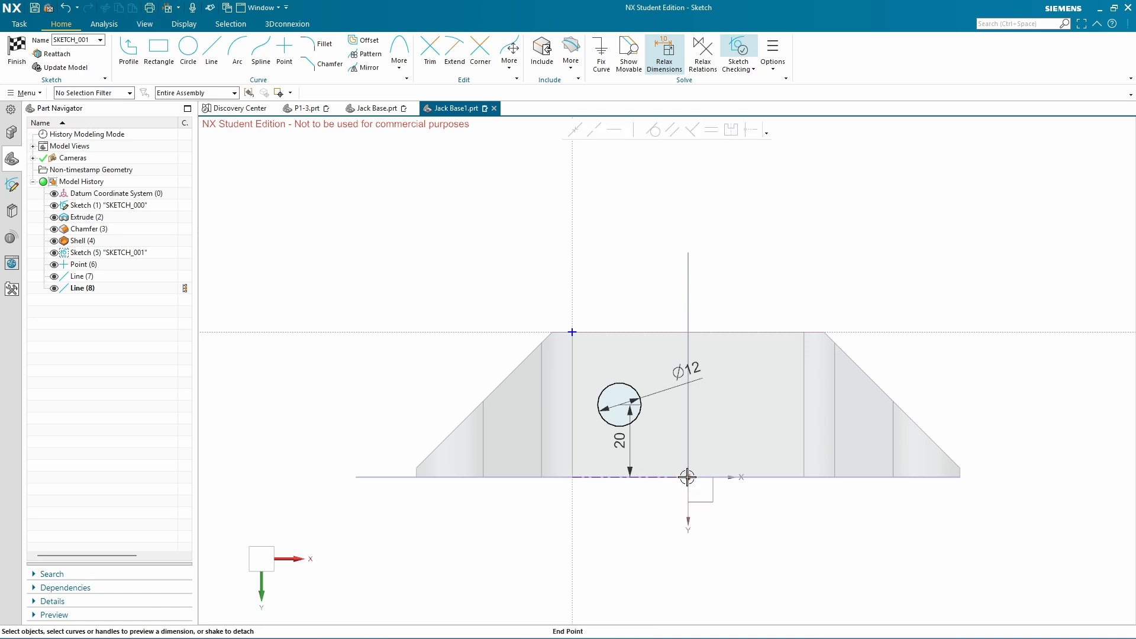
{"action": "left_click", "coordinate": [620, 402]}
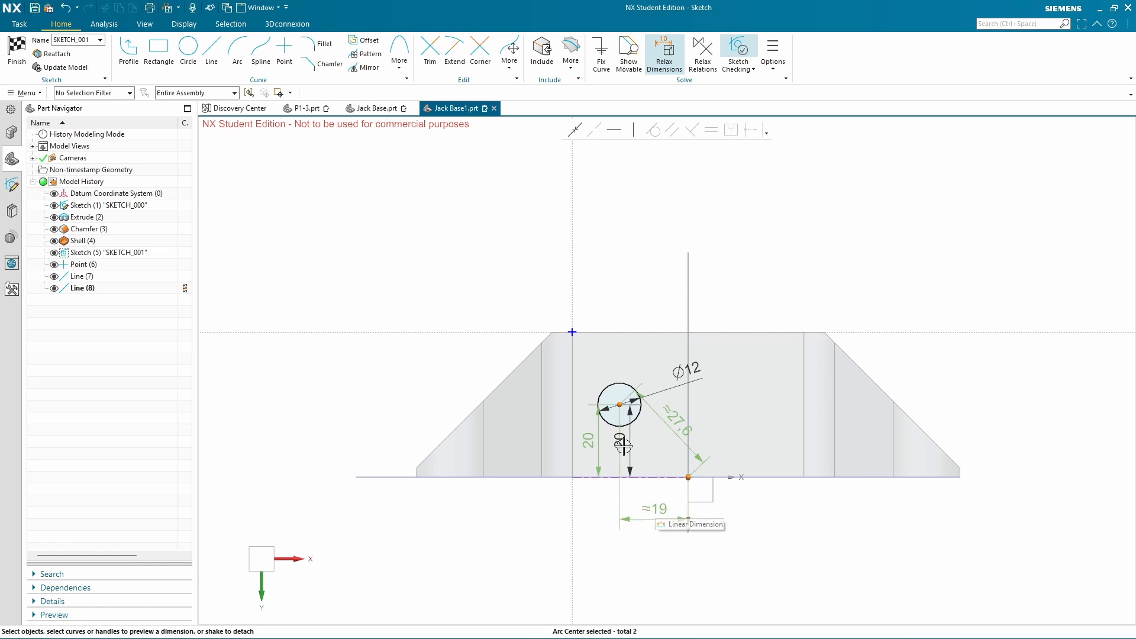
{"action": "left_click", "coordinate": [653, 509]}
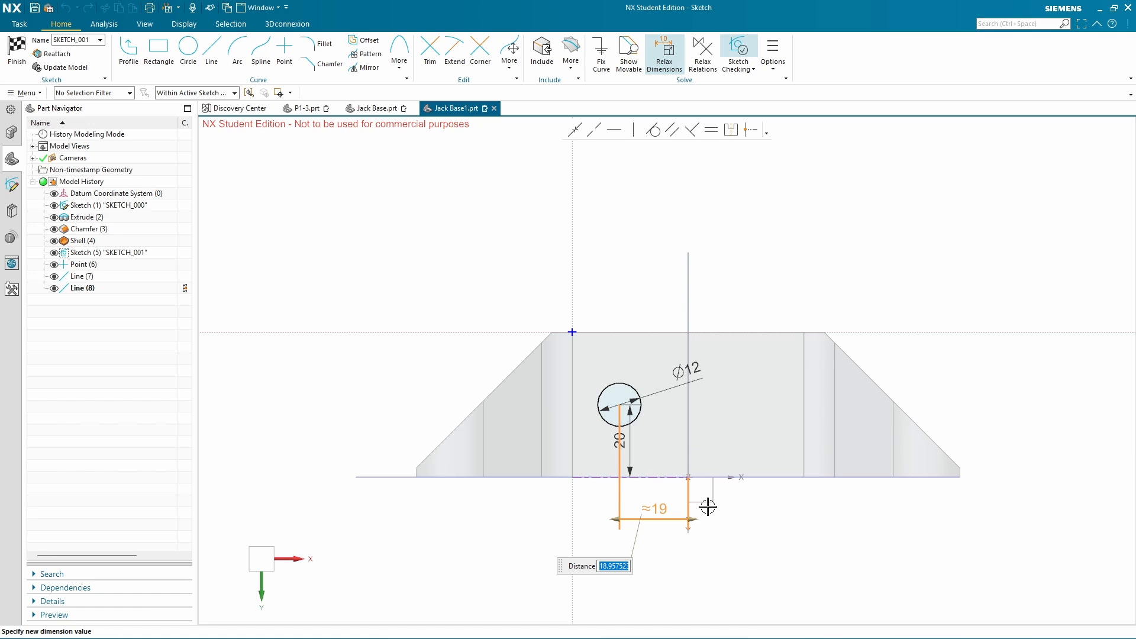
{"action": "type", "text": "35/2"}
{"action": "key", "text": "Return"}
{"action": "left_click", "coordinate": [456, 353]}
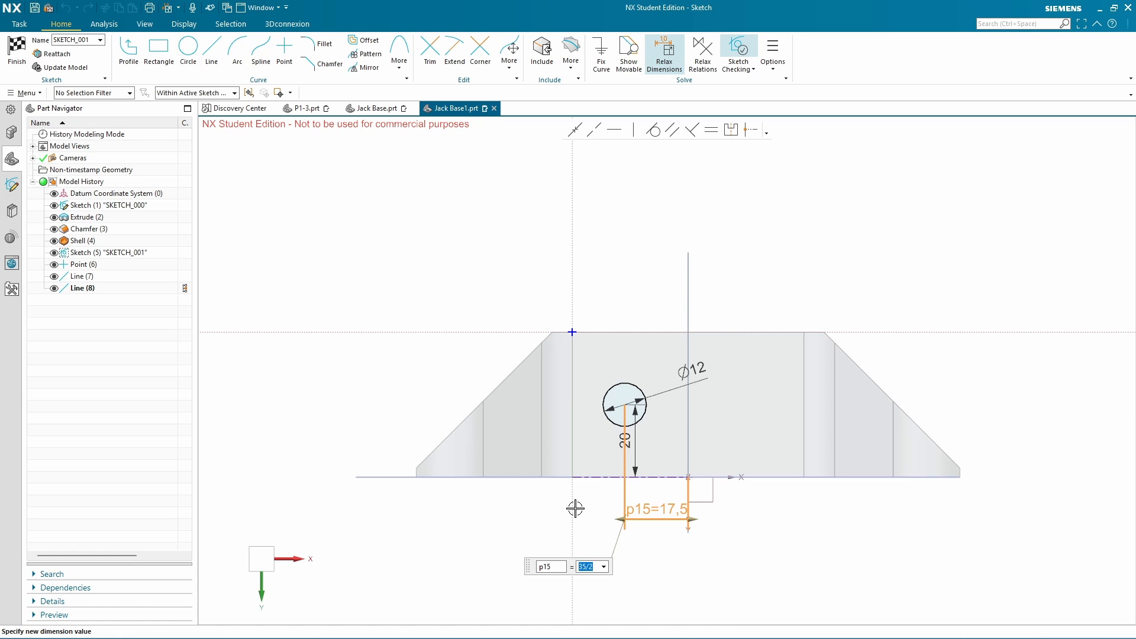
{"action": "key", "text": "Return"}
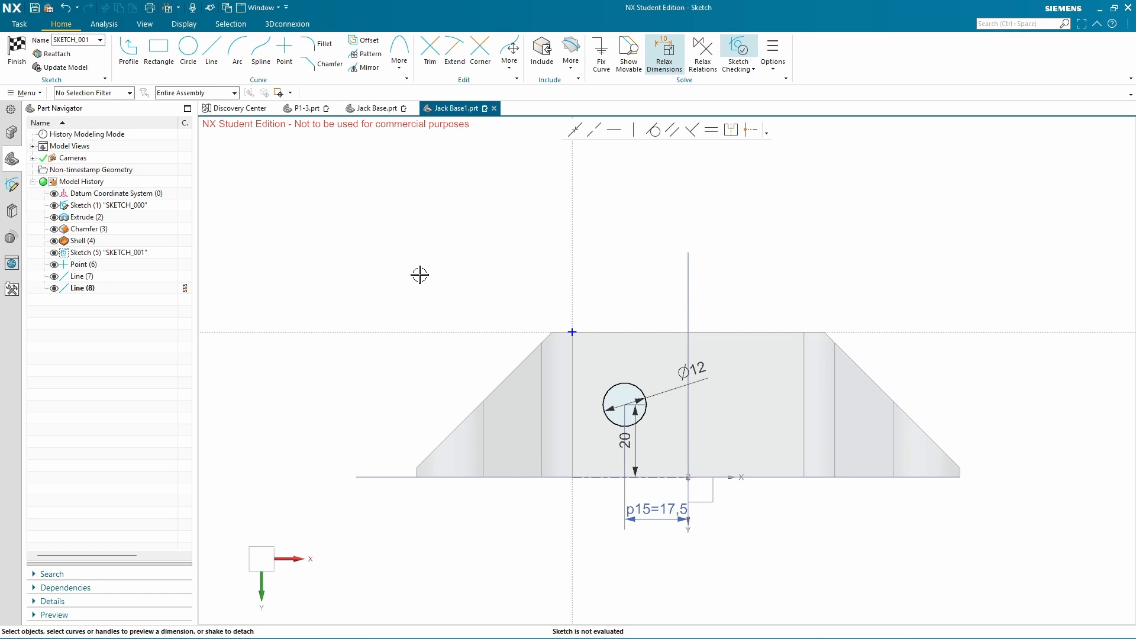
Try to mirror the 12 mm circle about the vertical line with Mirror Curve
{"action": "left_click", "coordinate": [364, 67]}
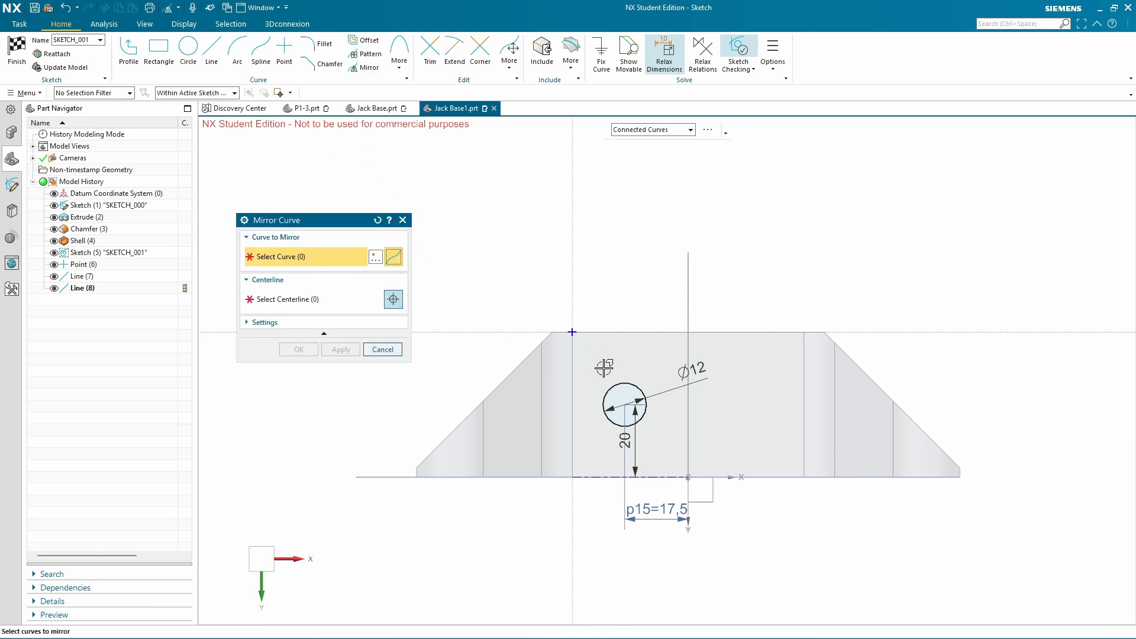
{"action": "left_click", "coordinate": [606, 397]}
{"action": "left_click", "coordinate": [288, 302]}
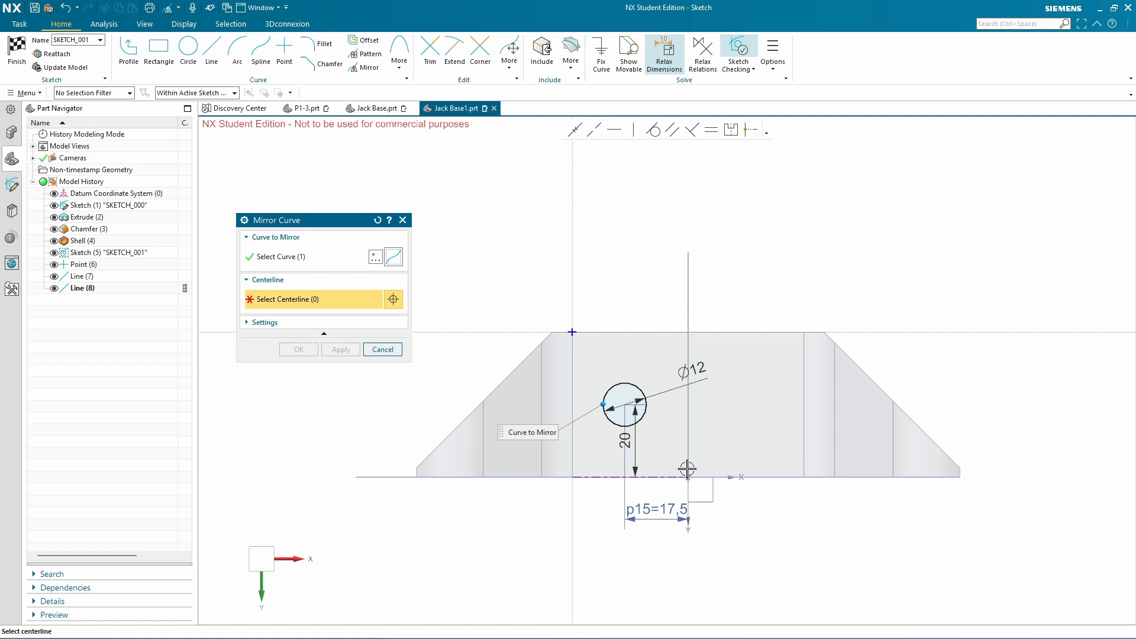
{"action": "left_click", "coordinate": [382, 349]}
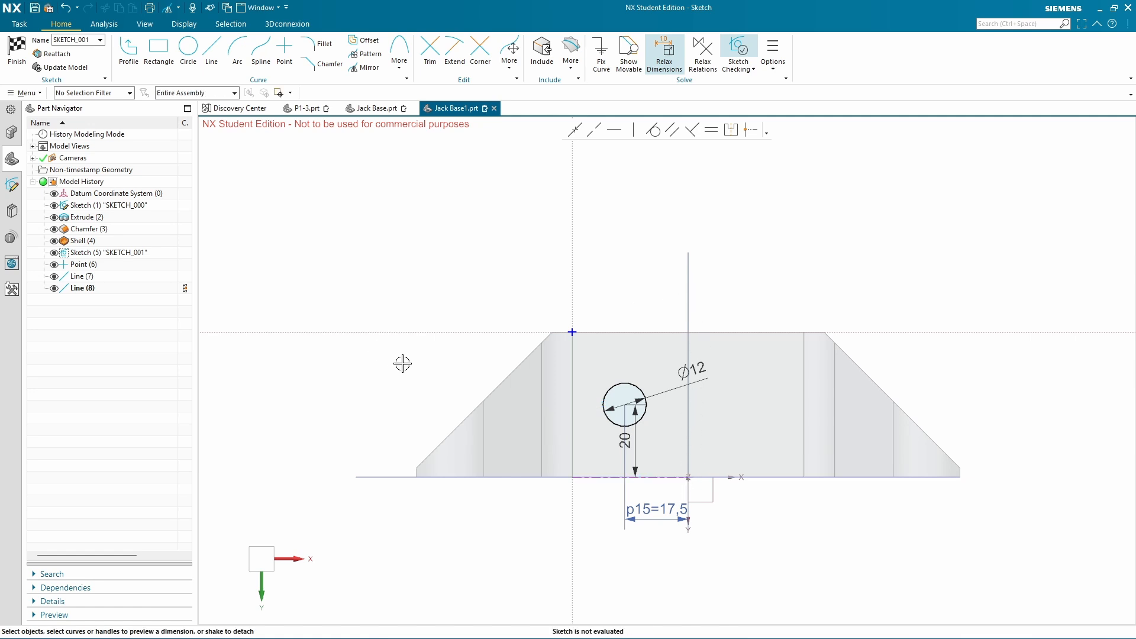
Try to project the vertical line's lower end point into the sketch with Project Curve
{"action": "left_click", "coordinate": [214, 47]}
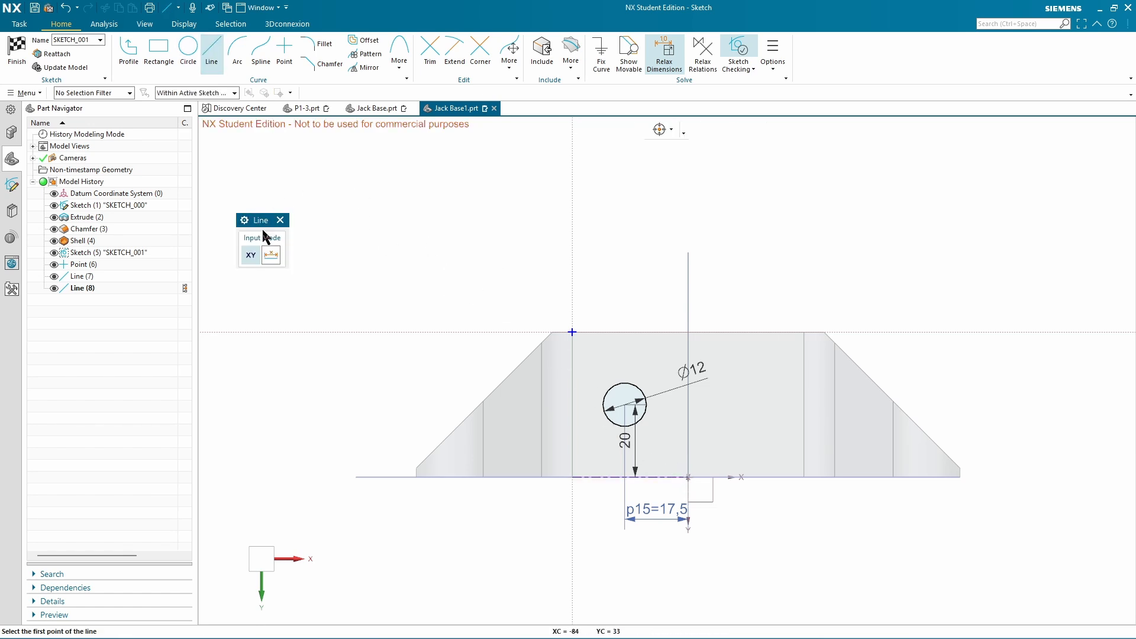
{"action": "left_click", "coordinate": [280, 220]}
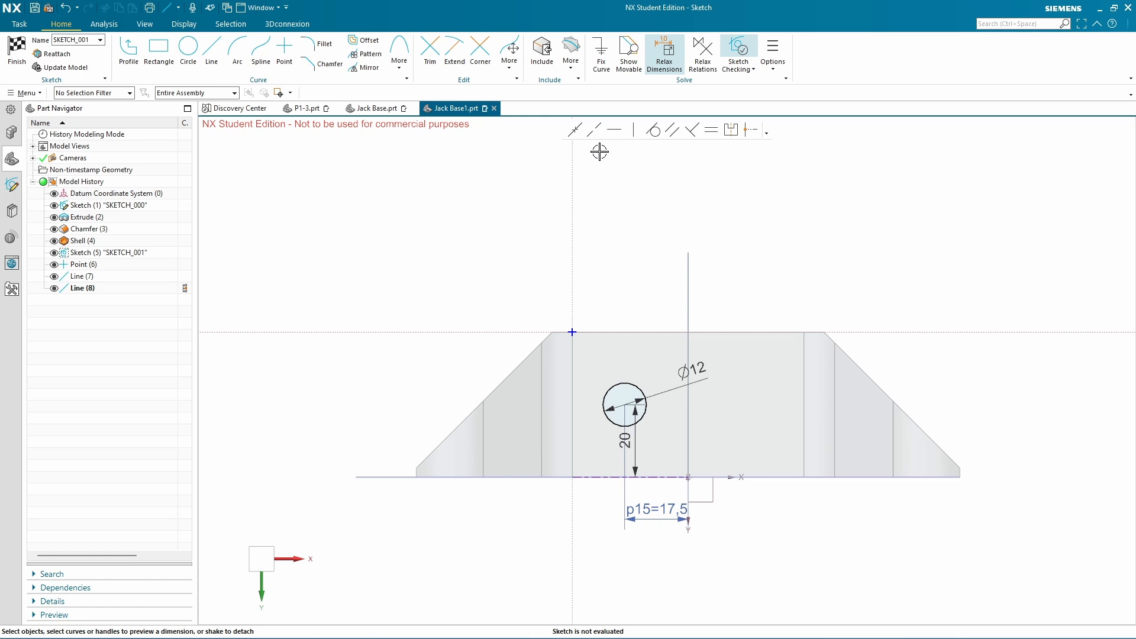
{"action": "left_click", "coordinate": [566, 67]}
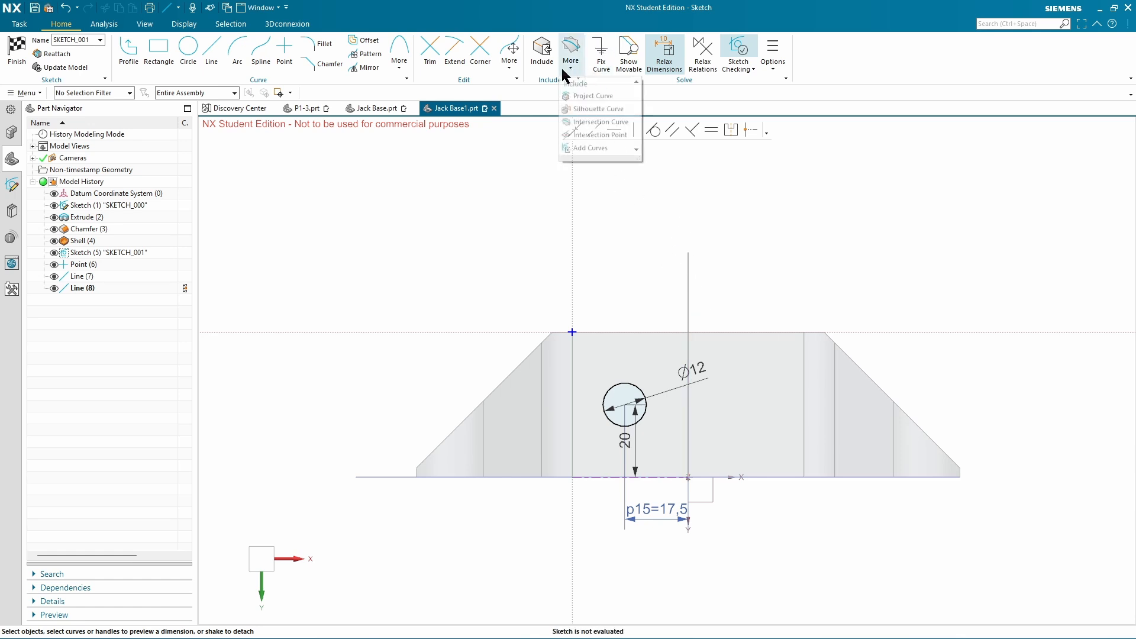
{"action": "left_click", "coordinate": [581, 97]}
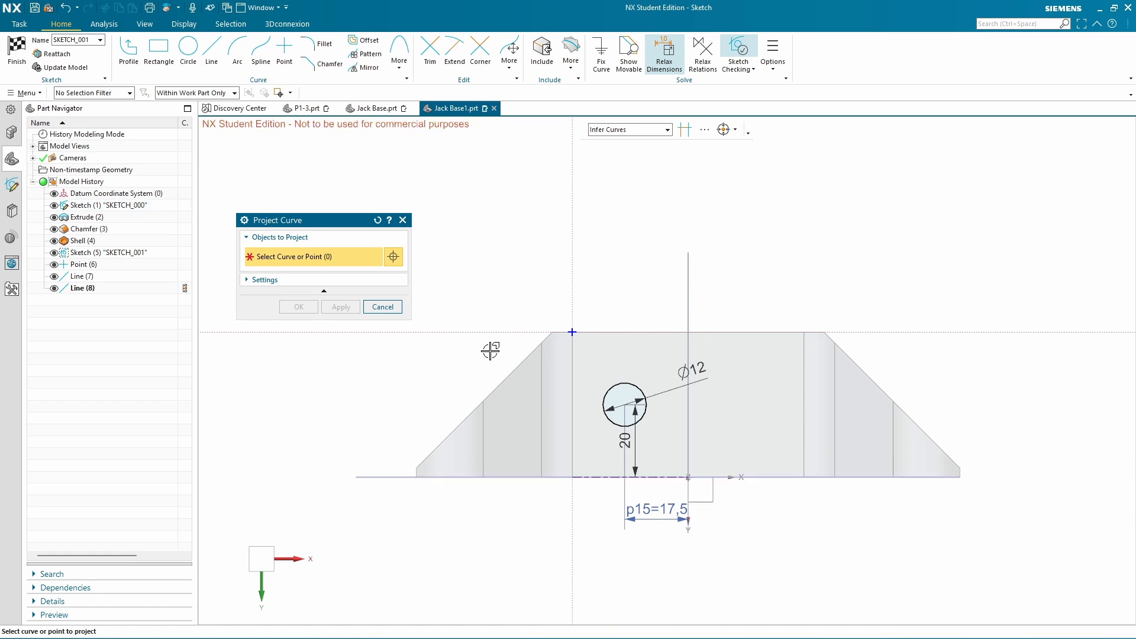
{"action": "left_click", "coordinate": [686, 477]}
{"action": "left_click", "coordinate": [394, 309]}
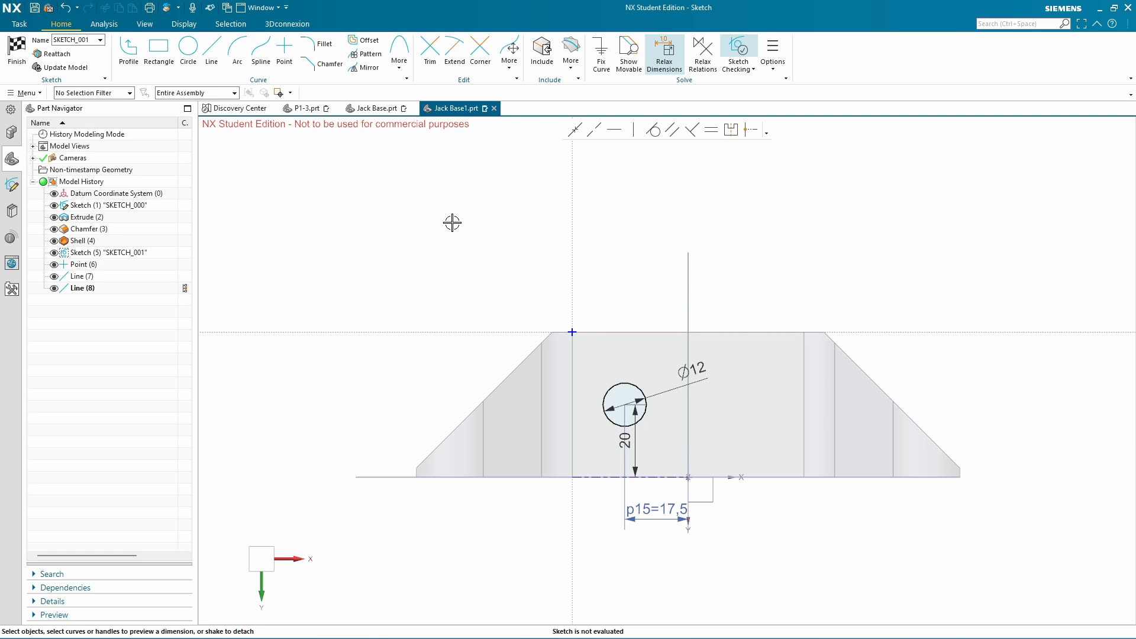
Sketch a vertical line about 67 mm long upward from the sketch origin and convert it to a reference line
{"action": "left_click", "coordinate": [212, 49]}
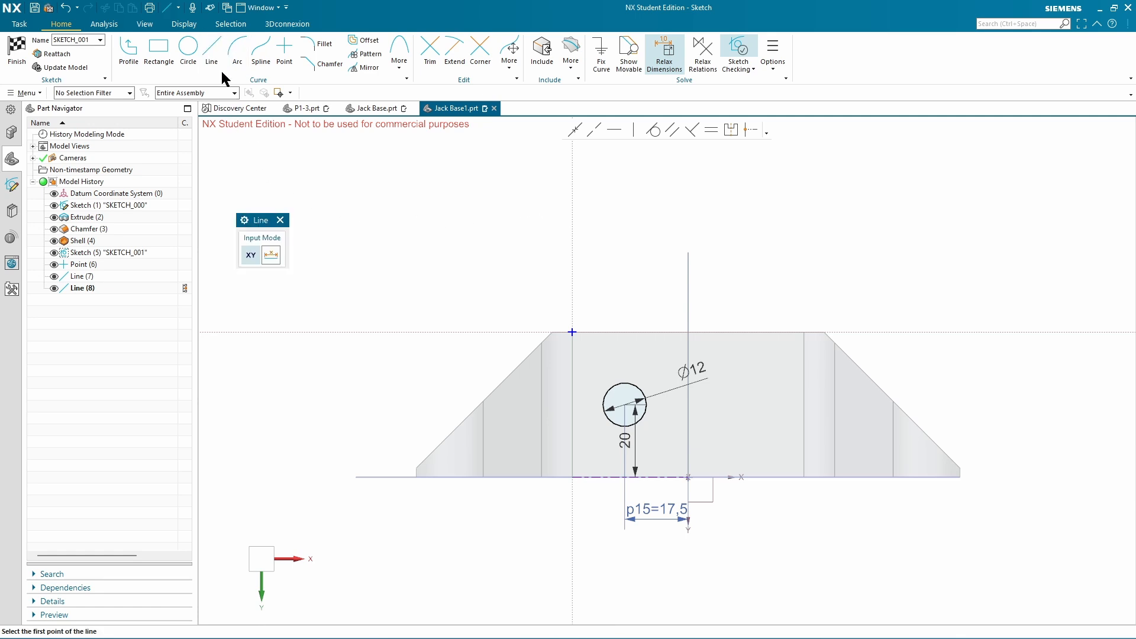
{"action": "left_click", "coordinate": [686, 476]}
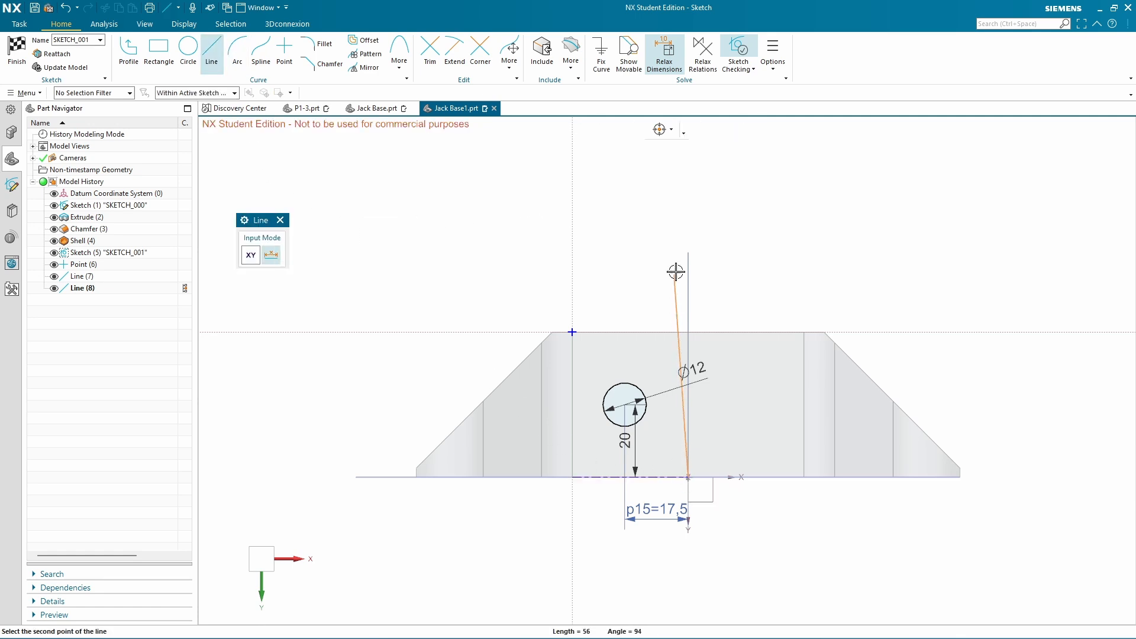
{"action": "left_click", "coordinate": [687, 235]}
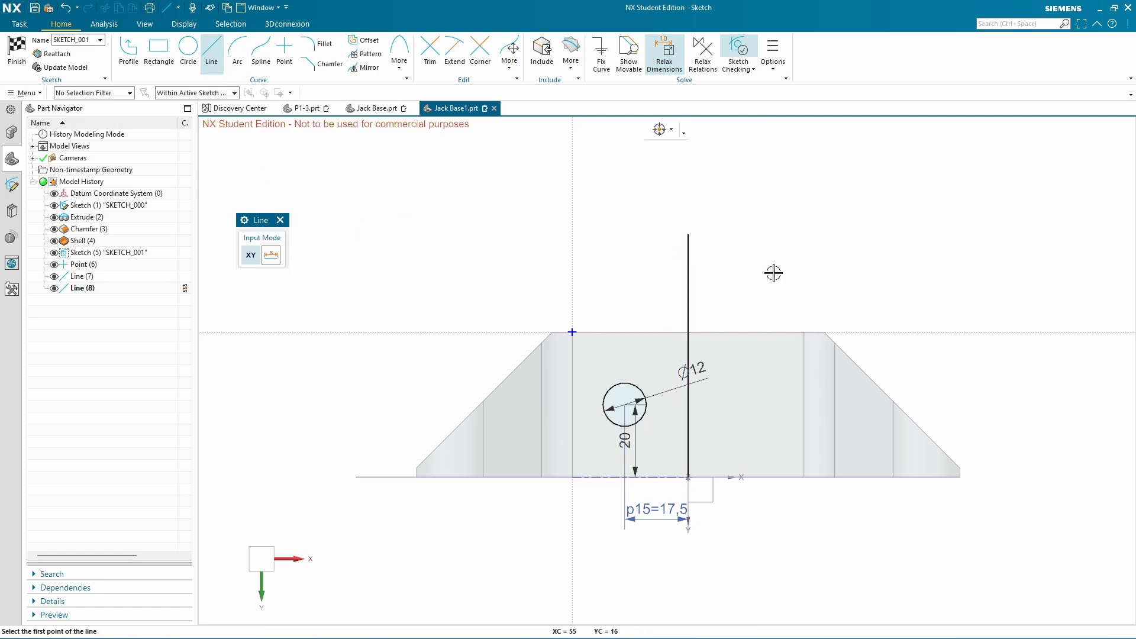
{"action": "left_click", "coordinate": [281, 220]}
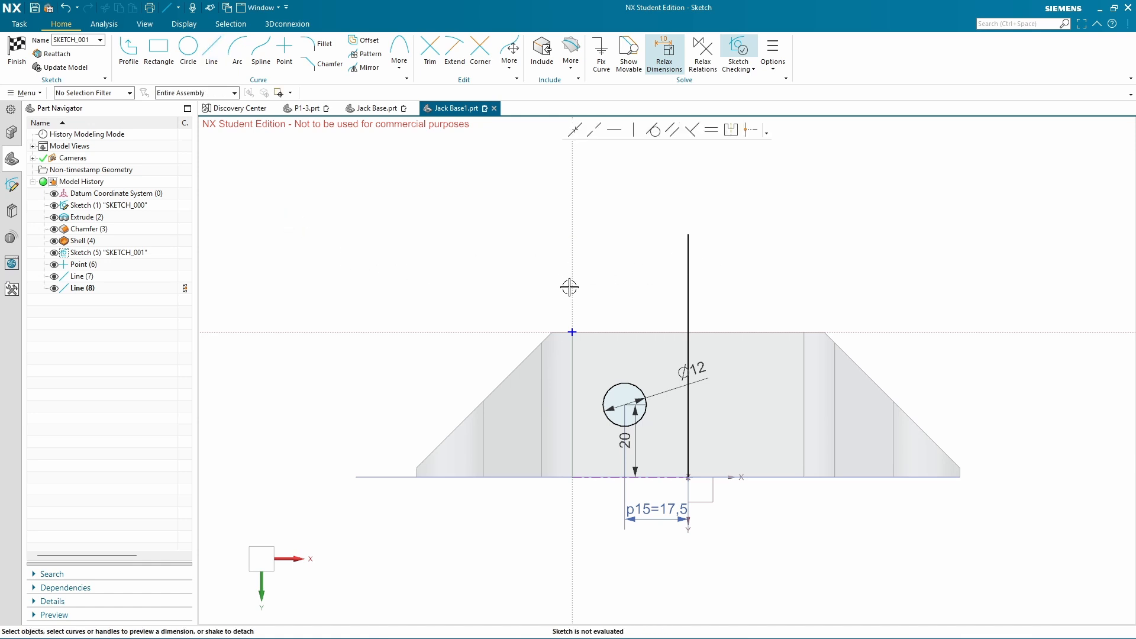
{"action": "left_click", "coordinate": [686, 271]}
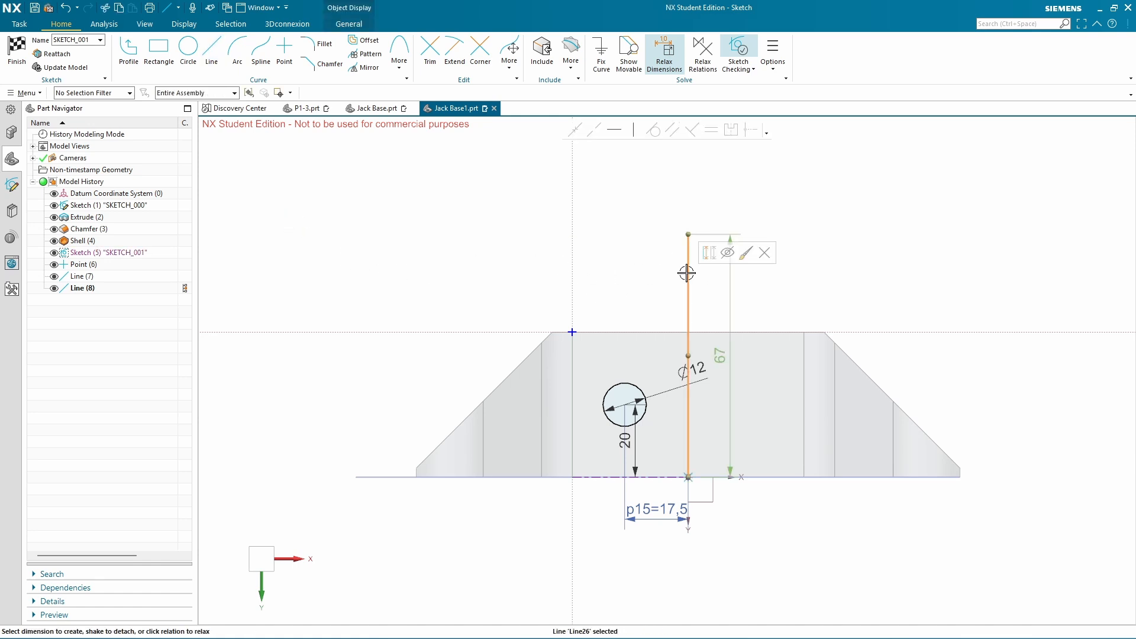
{"action": "right_click", "coordinate": [687, 273]}
{"action": "left_click", "coordinate": [699, 260]}
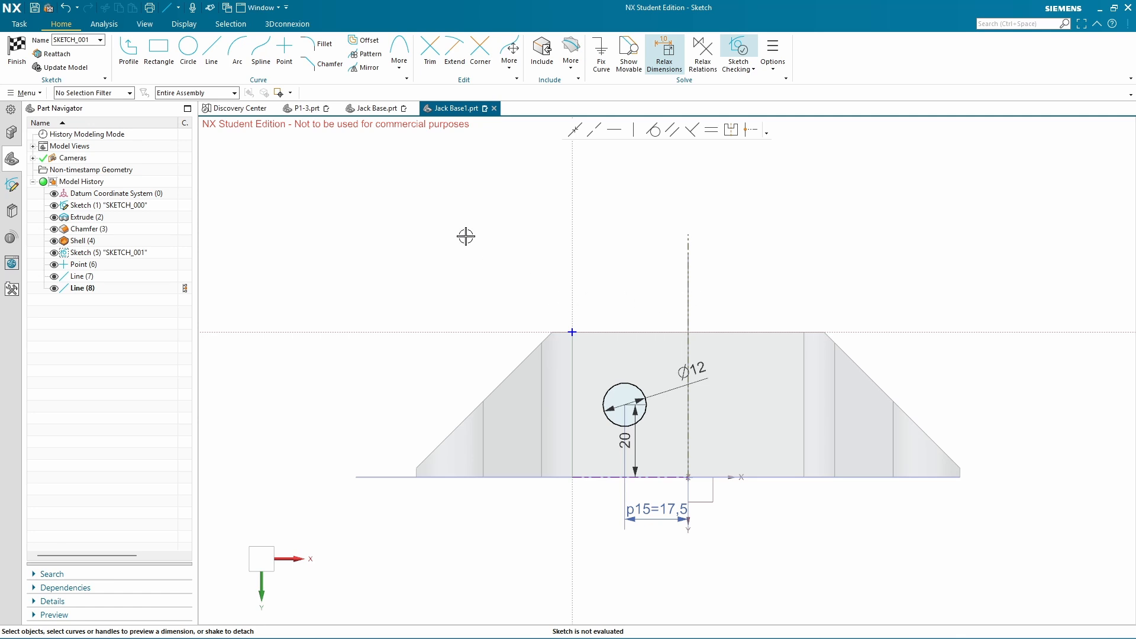
Mirror the 12 mm circle about the vertical reference line and finish the sketch
{"action": "left_click", "coordinate": [364, 67]}
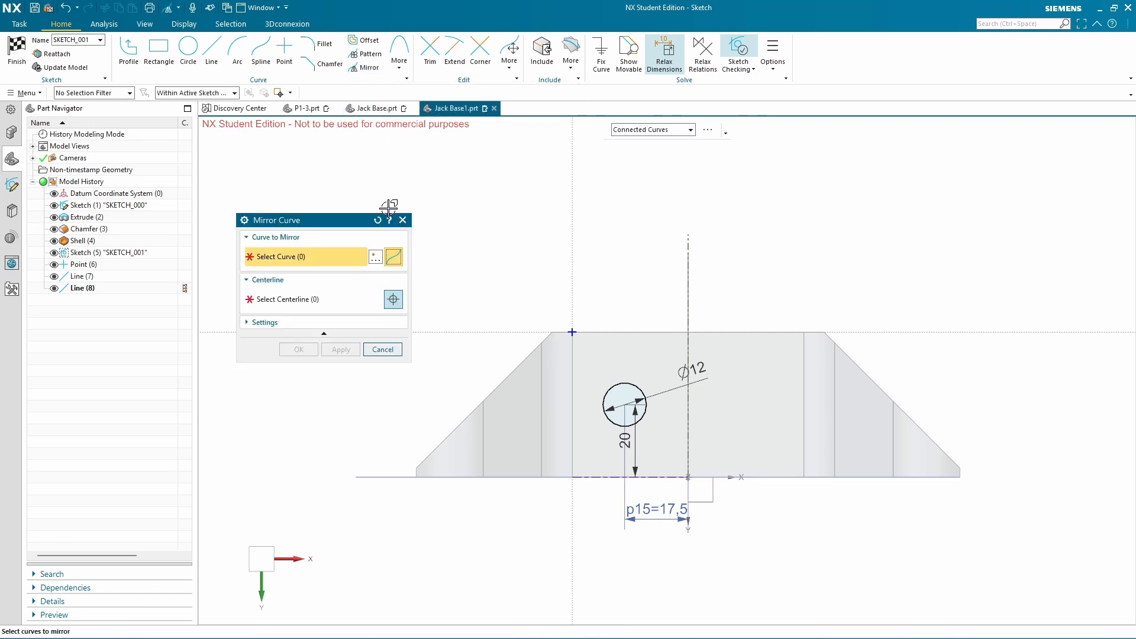
{"action": "left_click", "coordinate": [602, 404]}
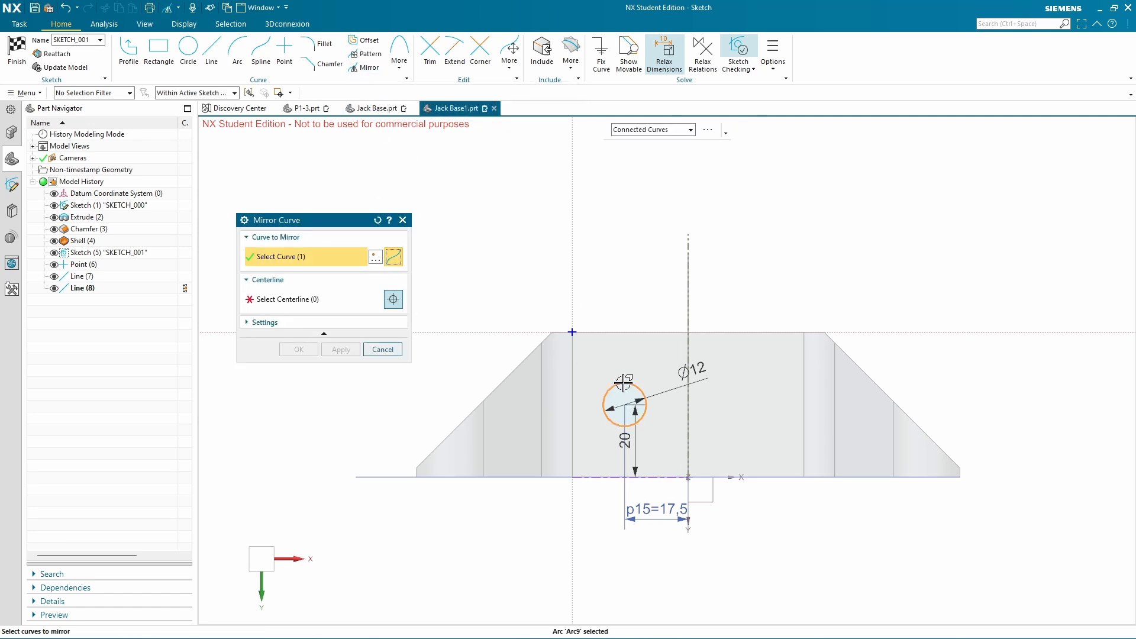
{"action": "left_click", "coordinate": [294, 301]}
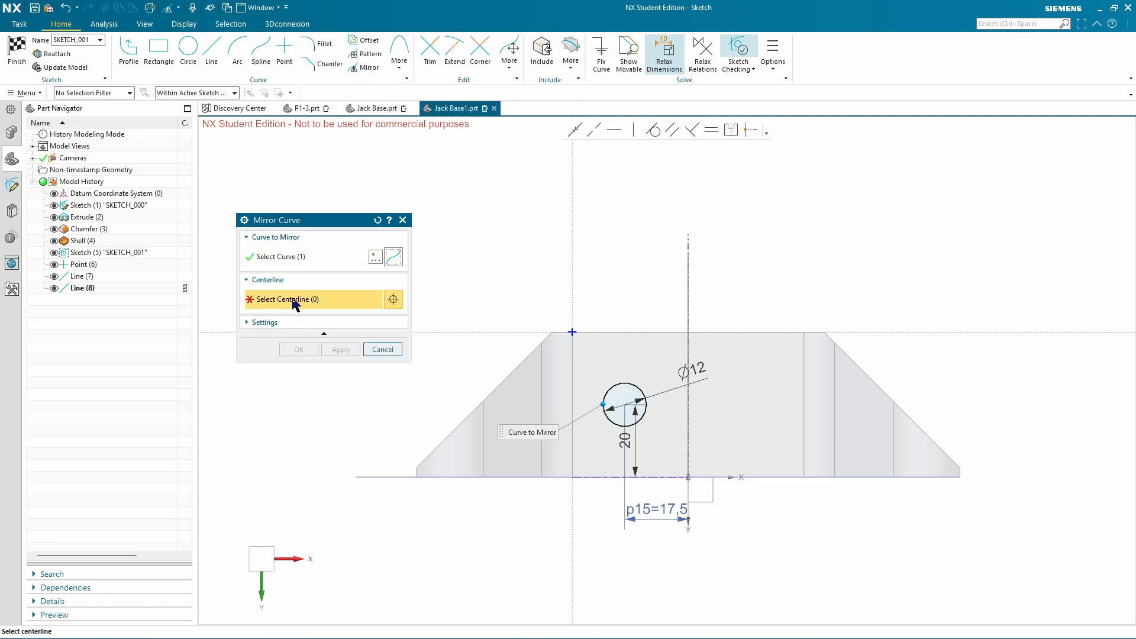
{"action": "left_click", "coordinate": [687, 309]}
{"action": "left_click", "coordinate": [298, 349]}
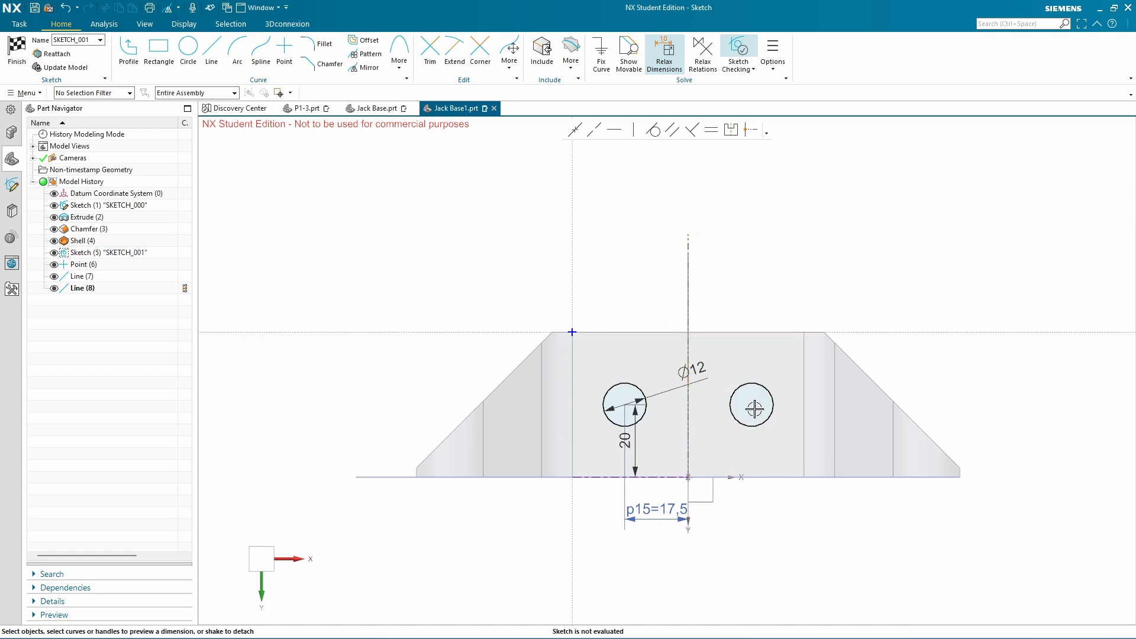
{"action": "left_click", "coordinate": [16, 50]}
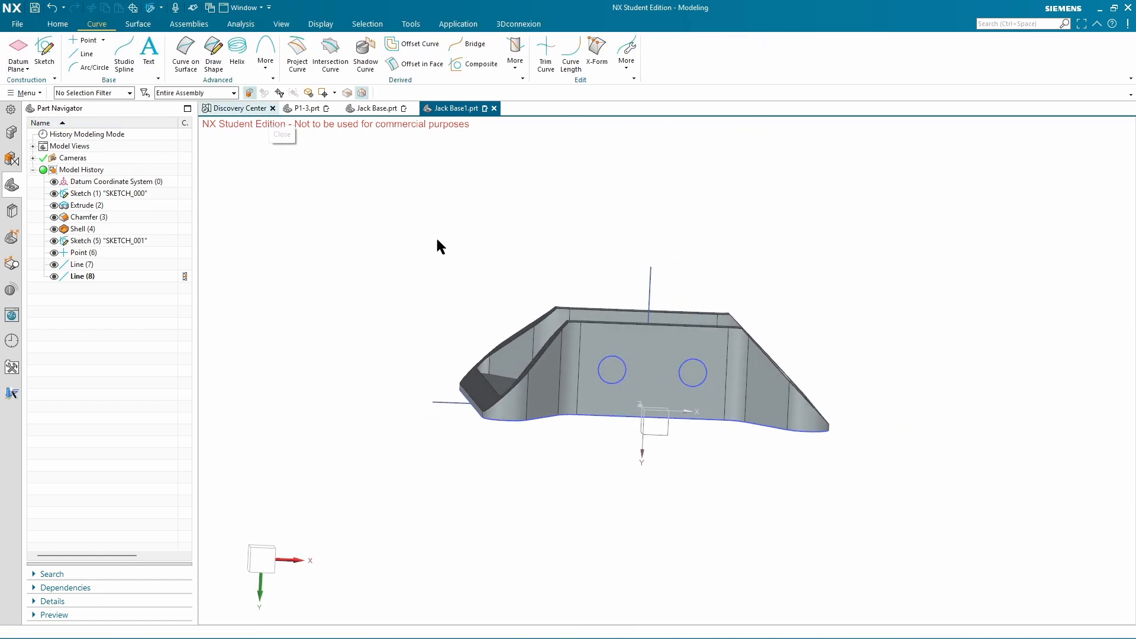
Set up an extrusion of both circles with the direction reversed into the body and the Boolean set to Subtract
{"action": "left_click", "coordinate": [51, 27]}
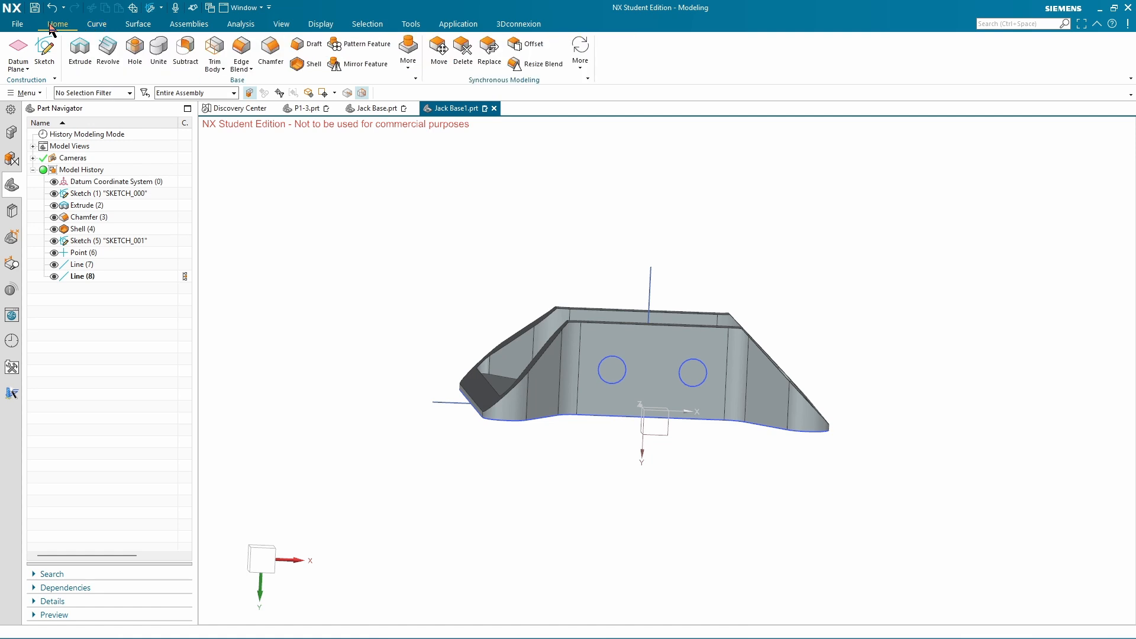
{"action": "left_click", "coordinate": [78, 48]}
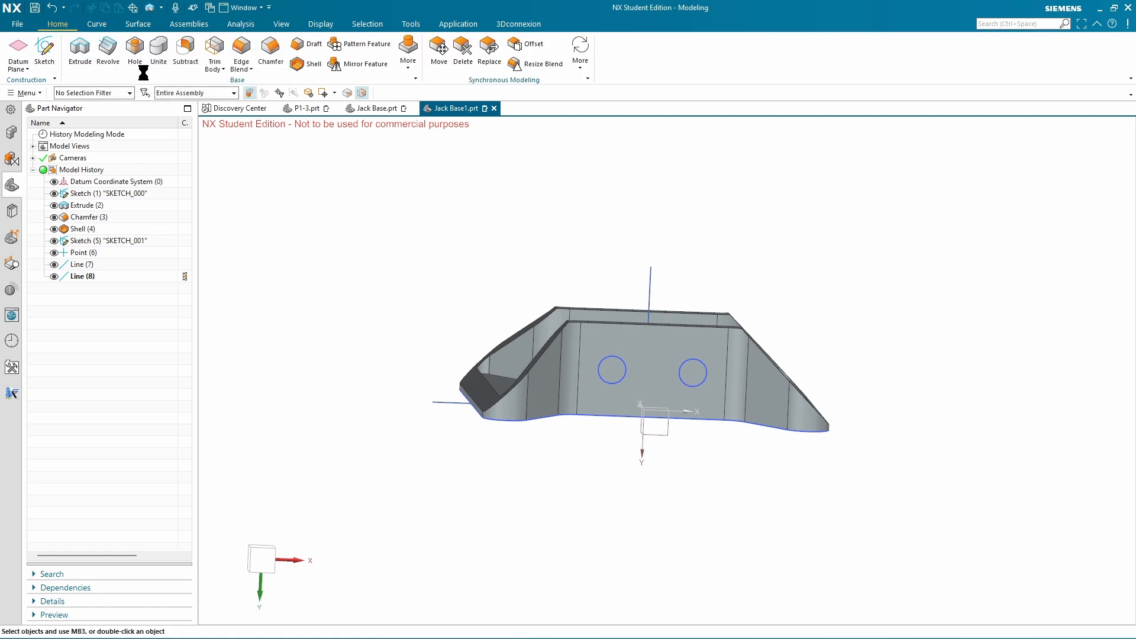
{"action": "left_click", "coordinate": [601, 377]}
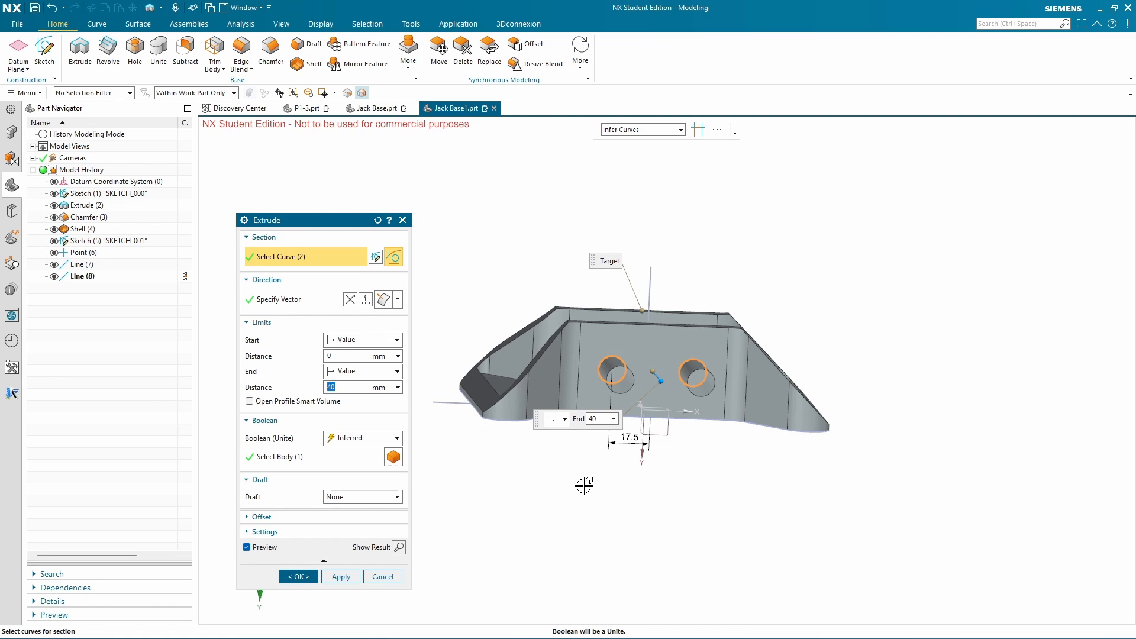
{"action": "middle_click_drag", "start_coordinate": [588, 458], "coordinate": [591, 481]}
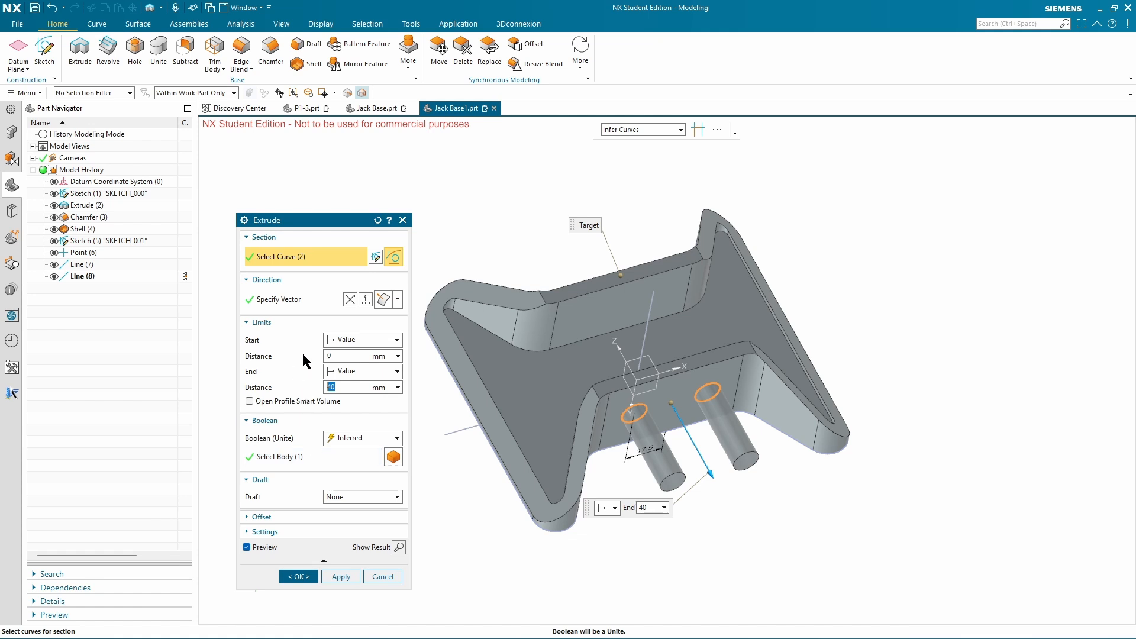
{"action": "left_click", "coordinate": [350, 299]}
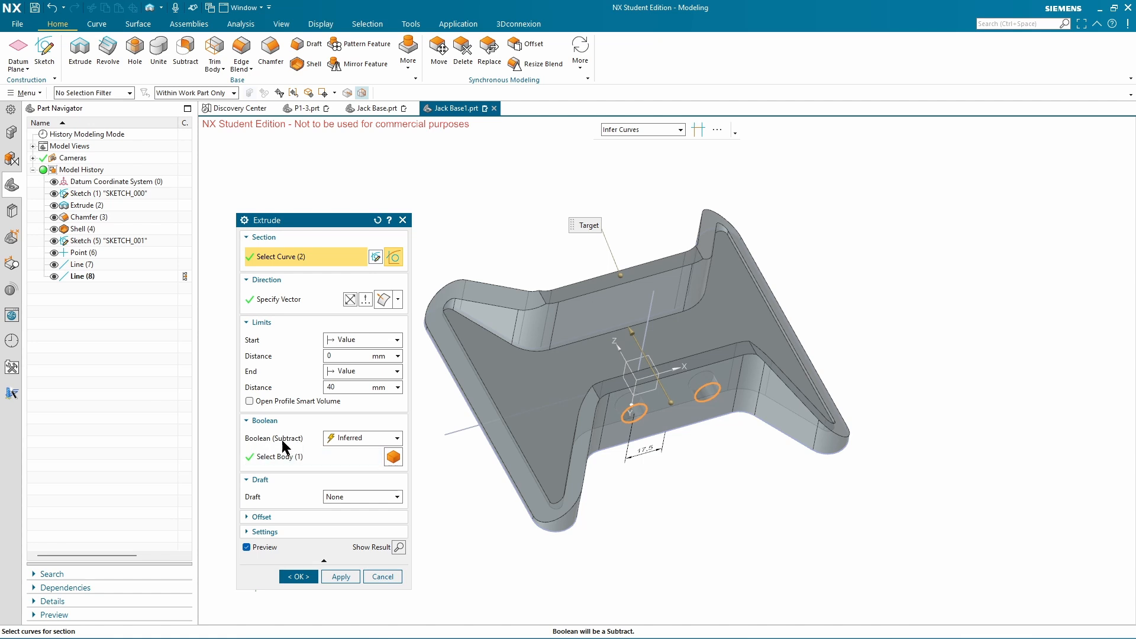
{"action": "left_click", "coordinate": [341, 440]}
{"action": "left_click", "coordinate": [343, 478]}
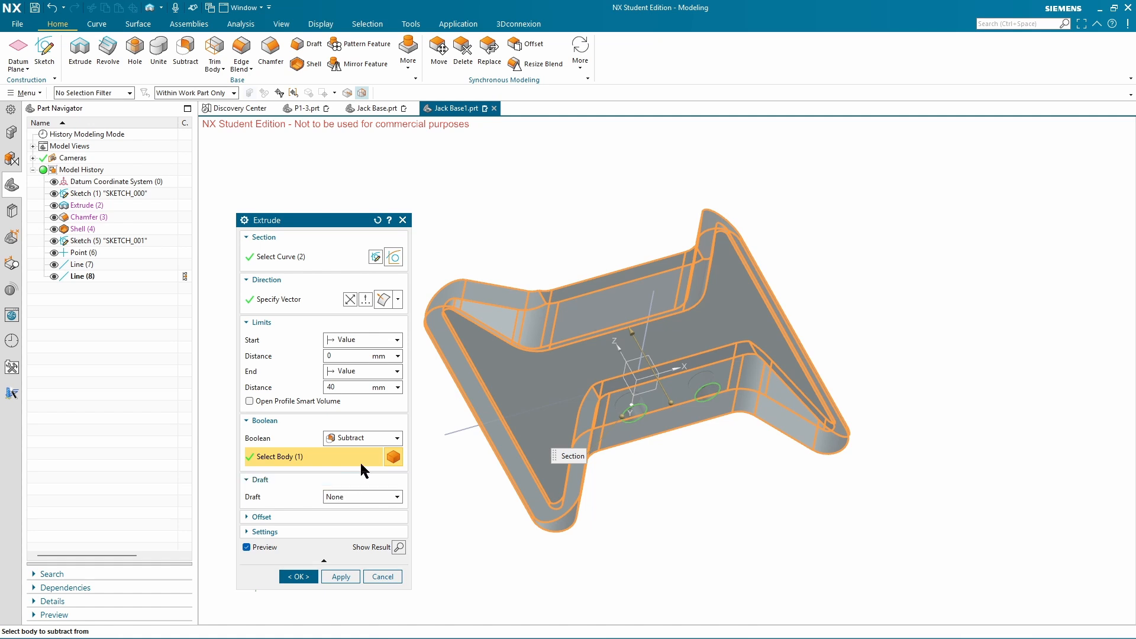
Set the extrusion's end limit to Until Selected at the opposite side wall's outer face and create the holes through both walls
{"action": "left_click", "coordinate": [346, 373]}
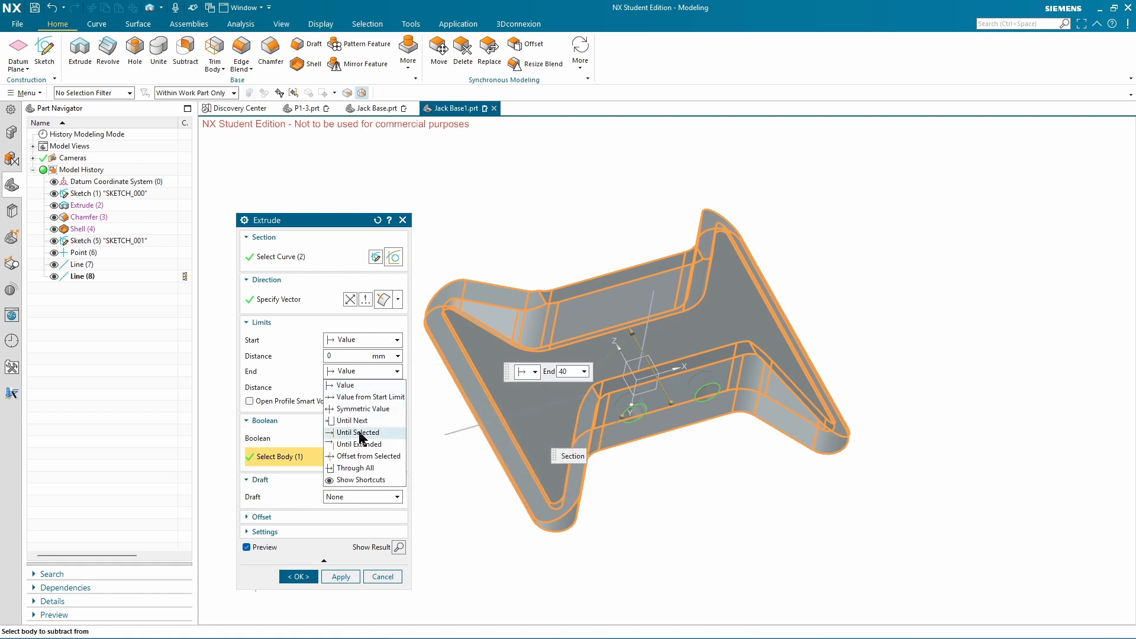
{"action": "left_click", "coordinate": [357, 432]}
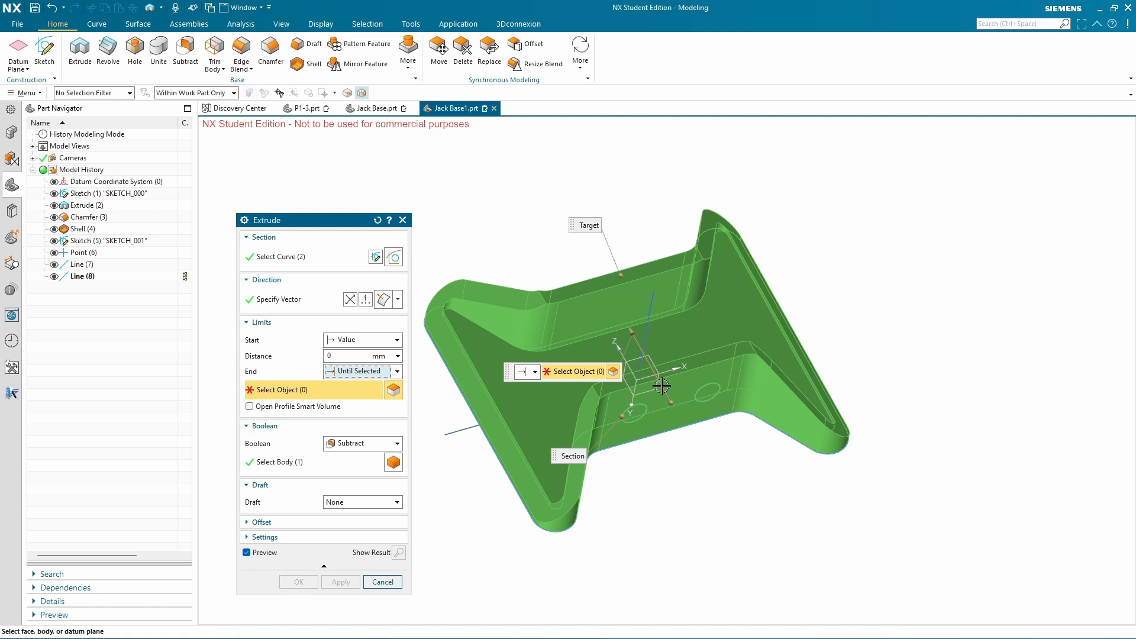
{"action": "middle_click_drag", "start_coordinate": [662, 385], "coordinate": [631, 259]}
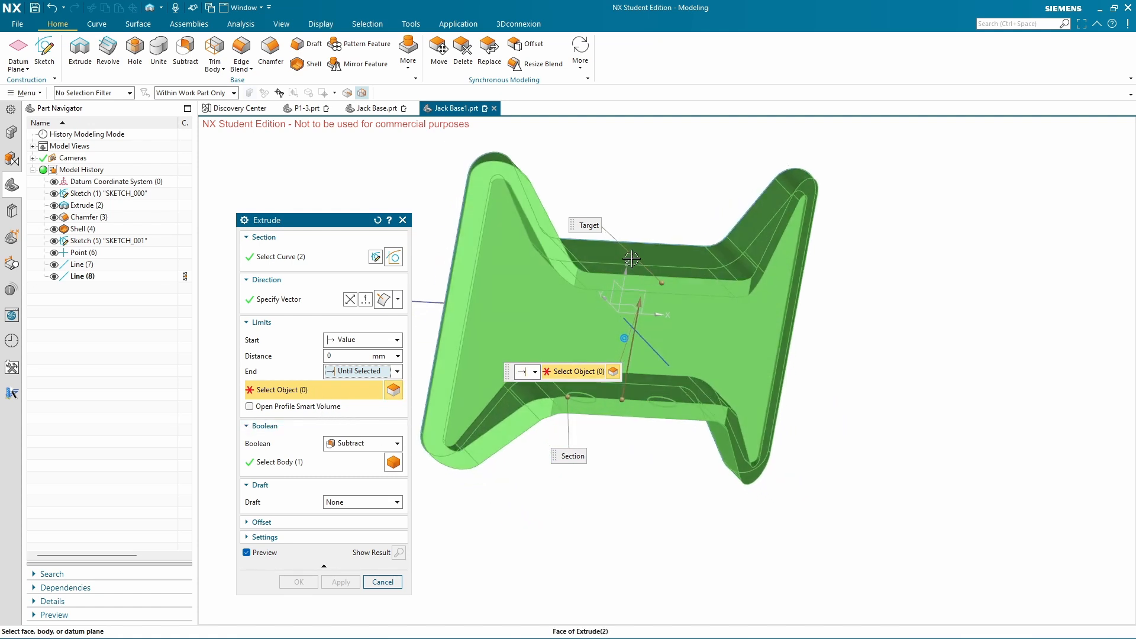
{"action": "left_click", "coordinate": [631, 259]}
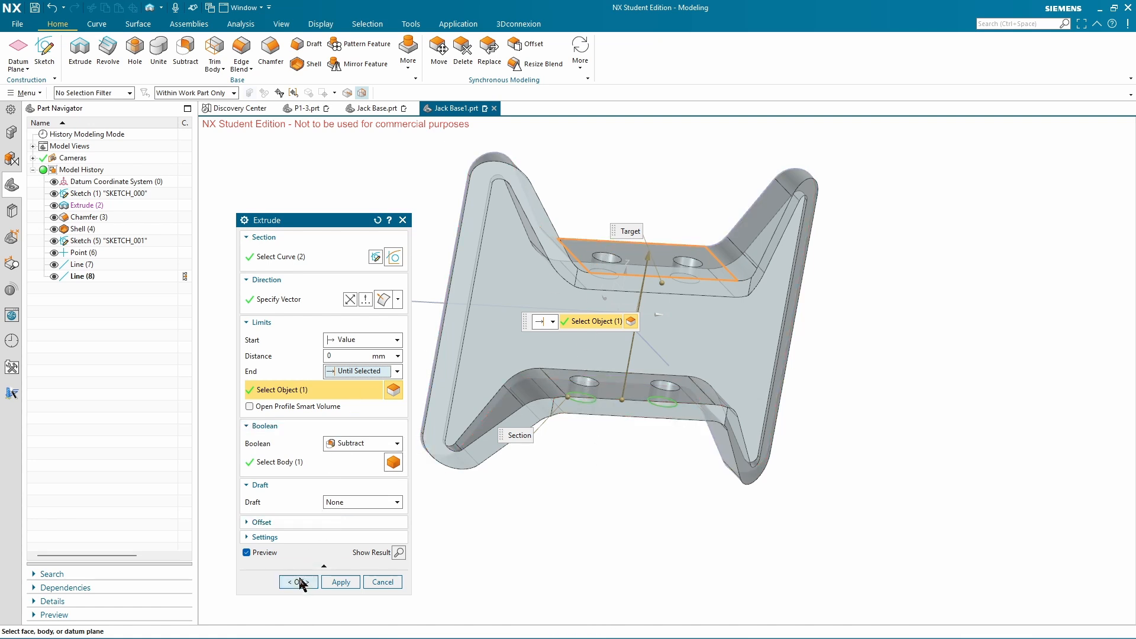
{"action": "left_click", "coordinate": [299, 582]}
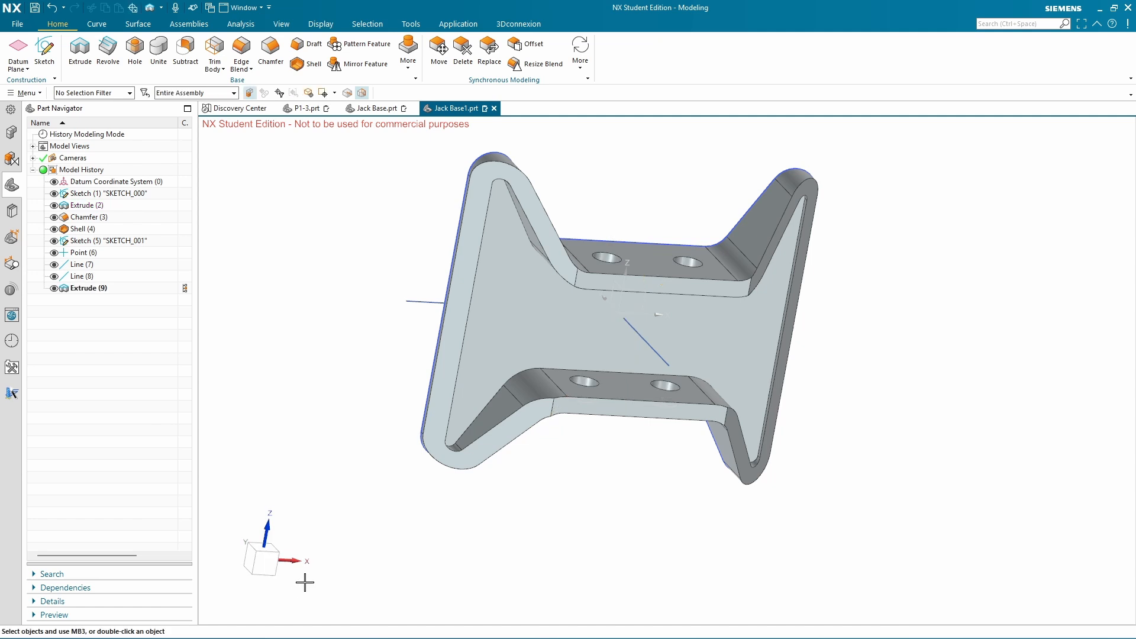
{"action": "middle_click_drag", "start_coordinate": [807, 426], "coordinate": [899, 346]}
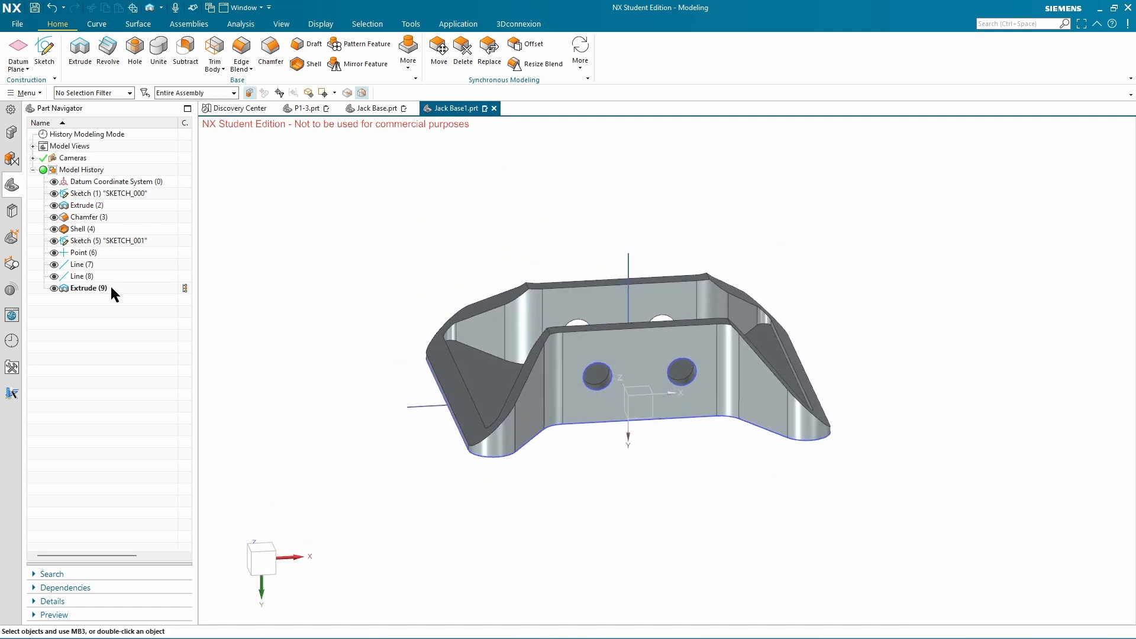
Switch to Foxit PDF Reader, examine the Jack Base views and dimensions in Project 1.pdf, and return to NX
{"action": "key", "text": "alt+Tab"}
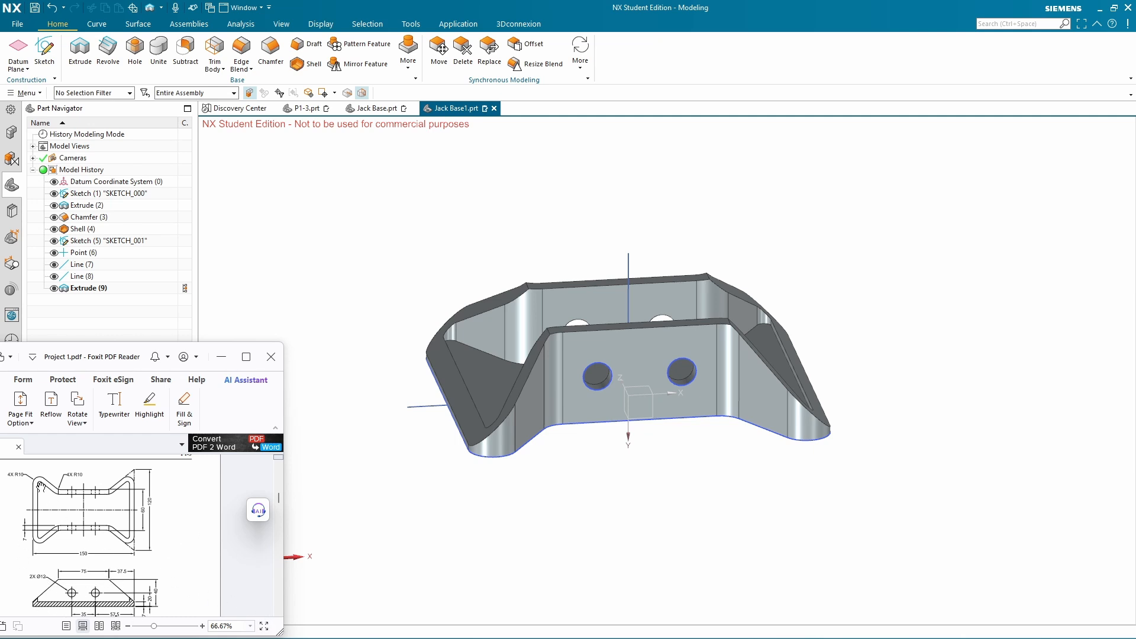
{"action": "left_click_drag", "start_coordinate": [94, 355], "coordinate": [547, 196]}
{"action": "left_click", "coordinate": [698, 198]}
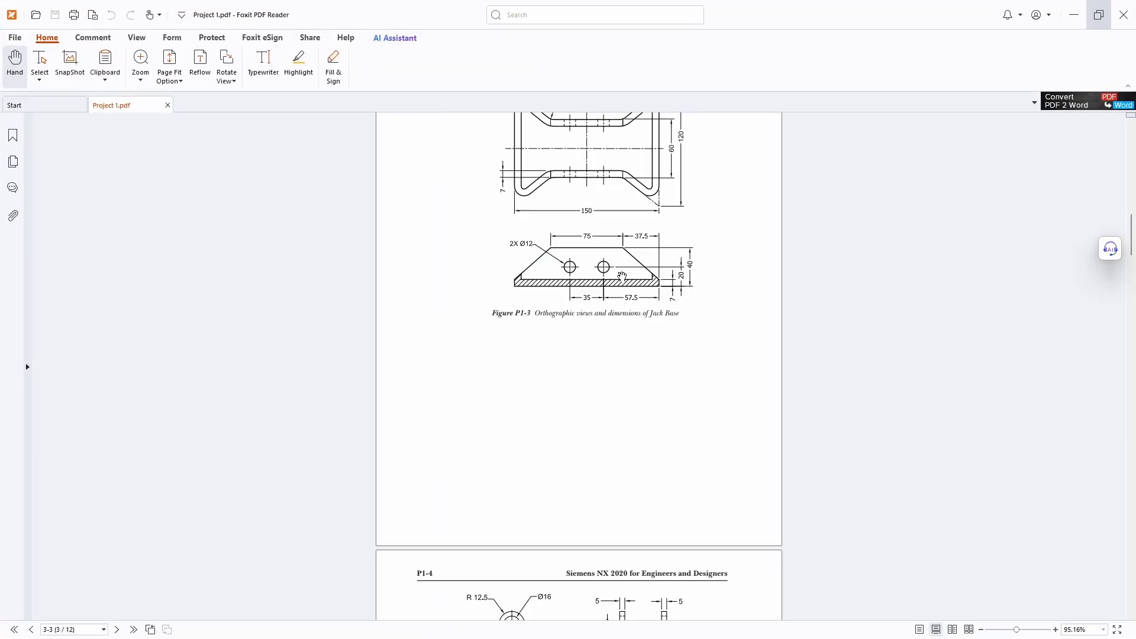
{"action": "scroll", "coordinate": [652, 313], "scroll_direction": "up", "scroll_amount": 2, "text": "ctrl"}
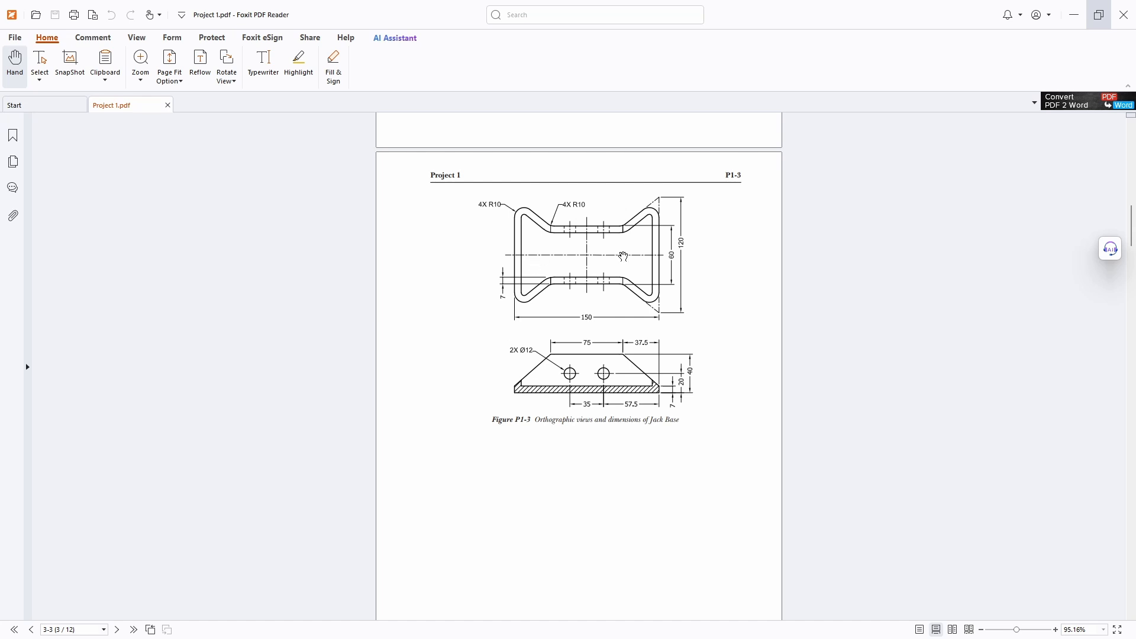
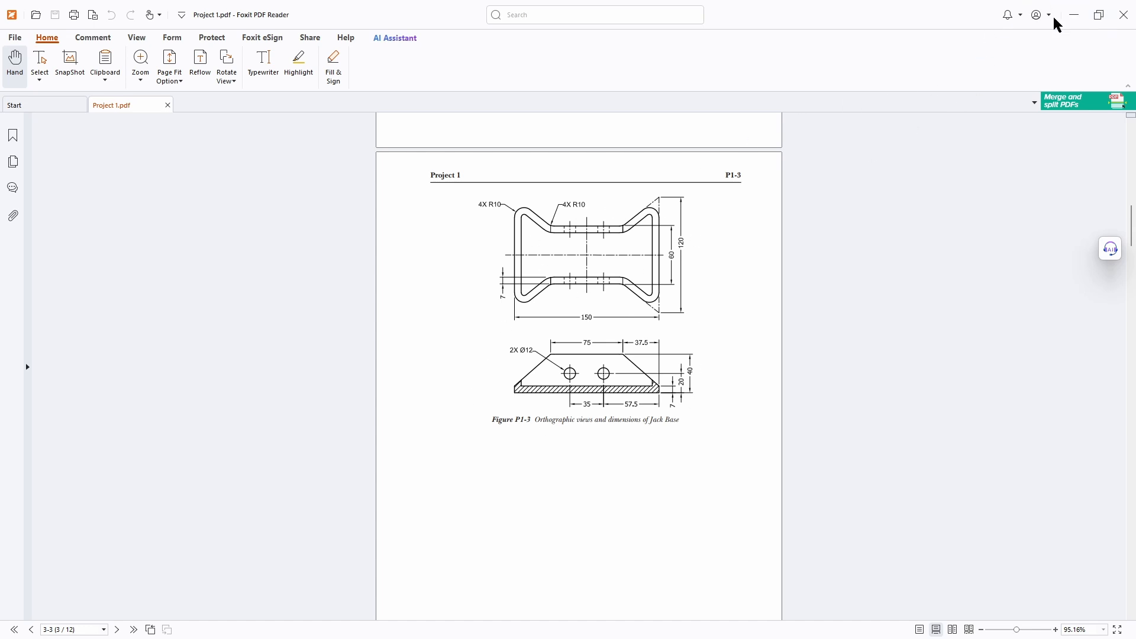
{"action": "left_click", "coordinate": [1099, 18]}
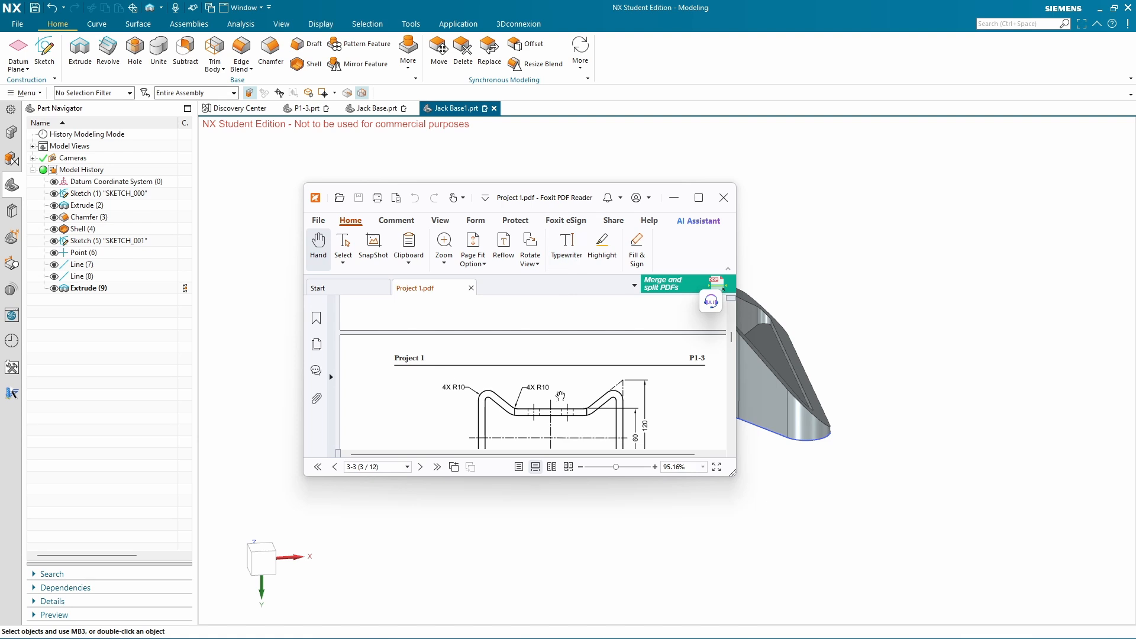
{"action": "scroll", "coordinate": [557, 392], "scroll_direction": "down", "scroll_amount": 3}
{"action": "left_click_drag", "start_coordinate": [556, 213], "coordinate": [278, 329]}
{"action": "left_click", "coordinate": [529, 197]}
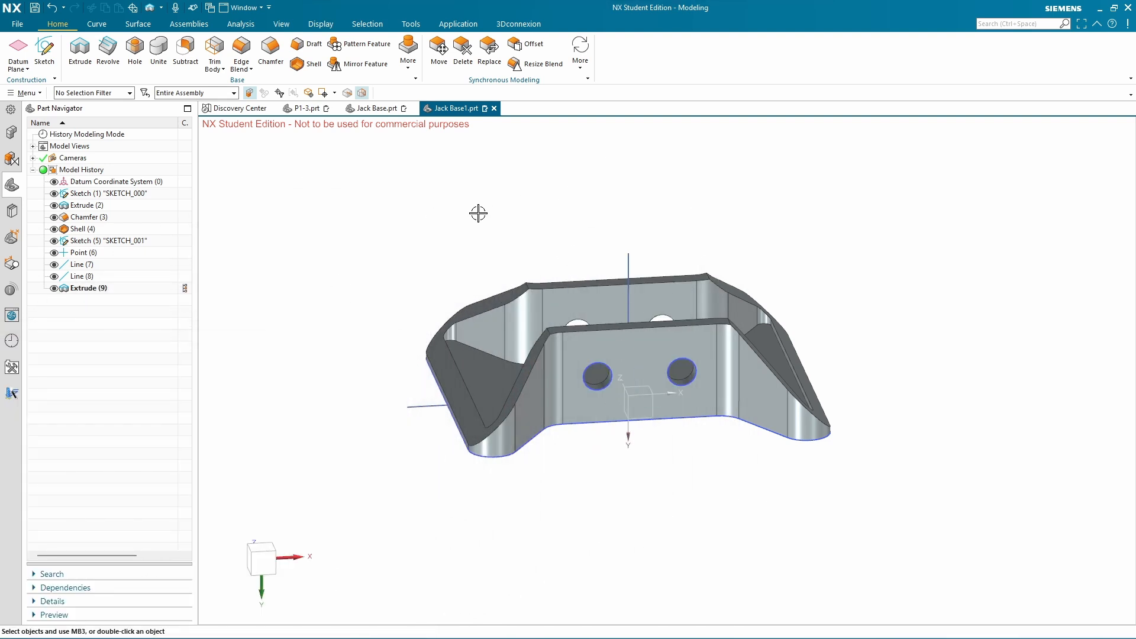
Start a drawing in Drafting with an A3 - Size template sheet, leaving the title block fields blank
{"action": "left_click", "coordinate": [17, 25]}
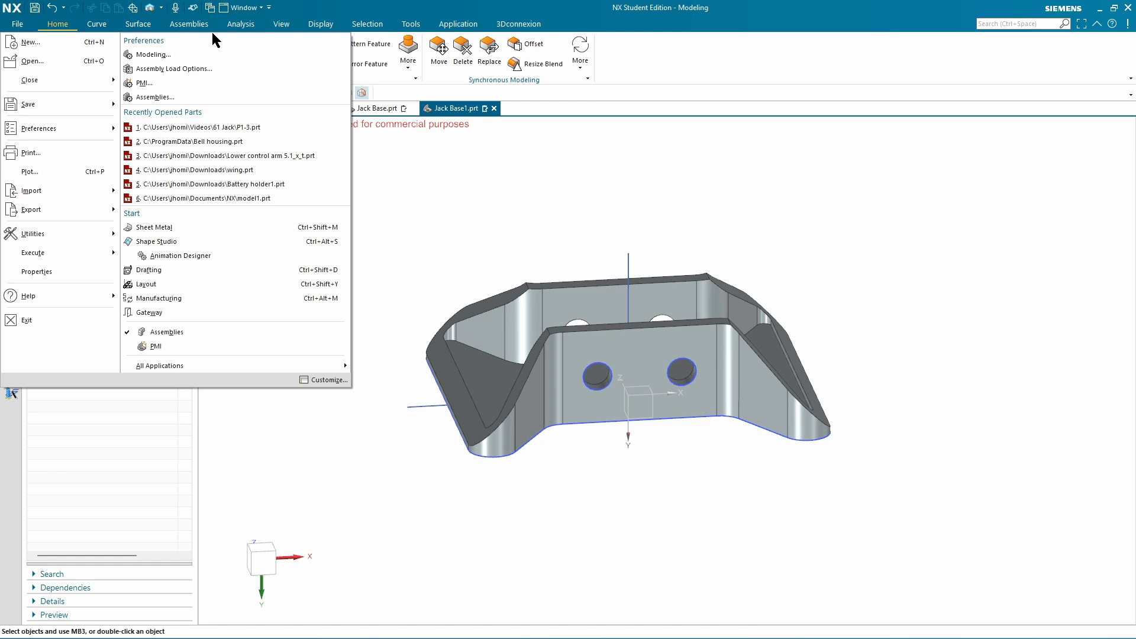
{"action": "left_click", "coordinate": [271, 271]}
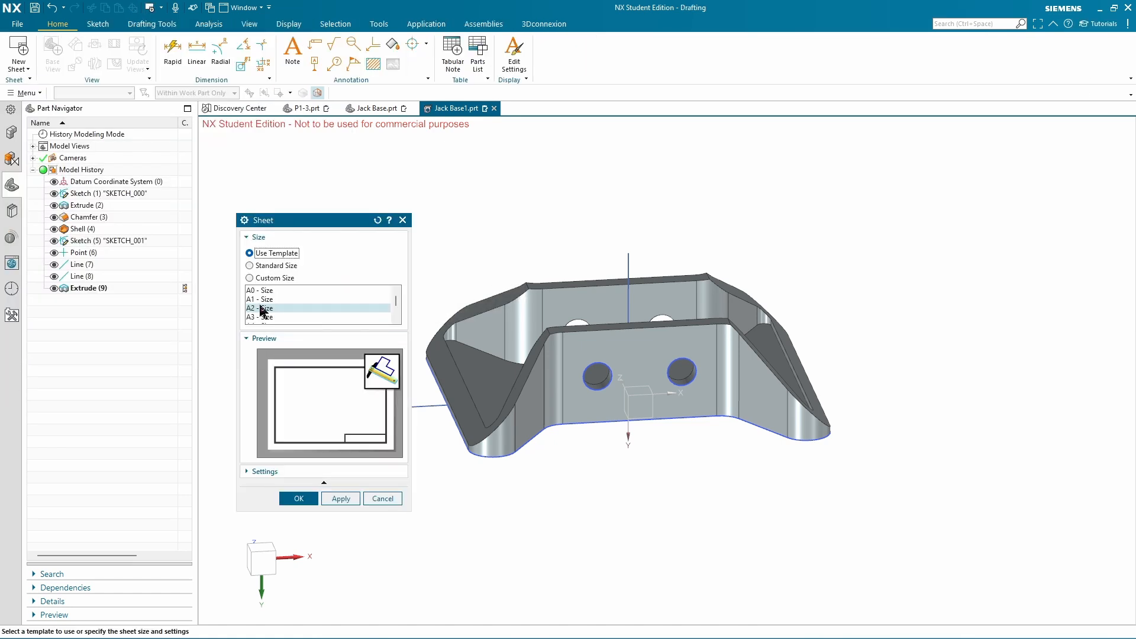
{"action": "left_click", "coordinate": [269, 317]}
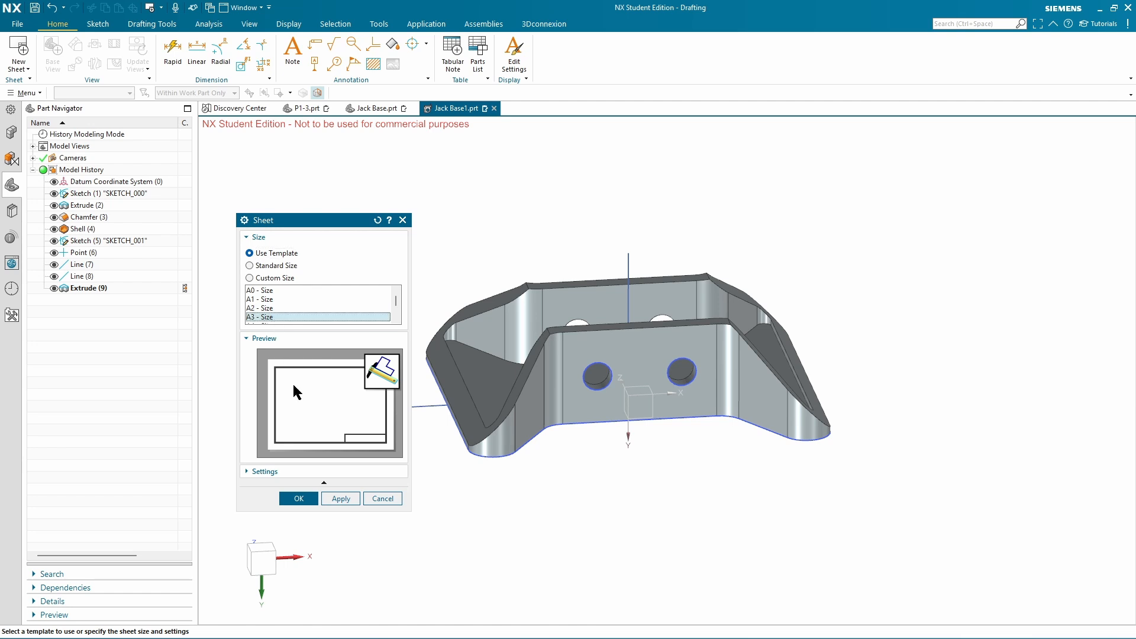
{"action": "left_click", "coordinate": [309, 499]}
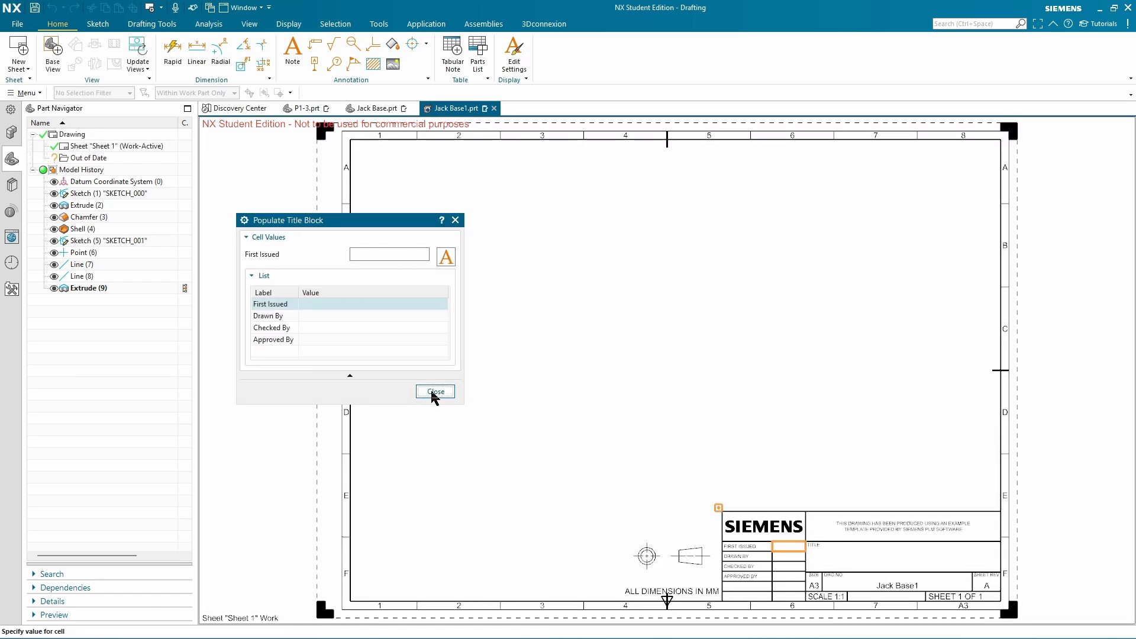
{"action": "left_click", "coordinate": [434, 391]}
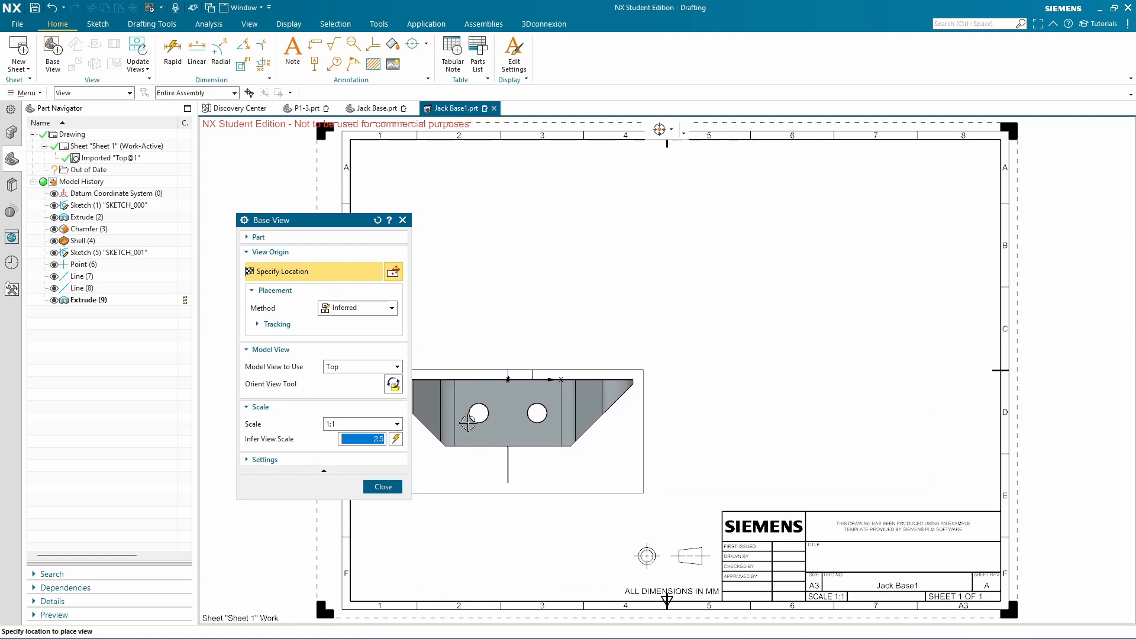
Place a base view of the part in the Front orientation at 1:1 scale in the sheet's upper-left area
{"action": "left_click", "coordinate": [357, 368]}
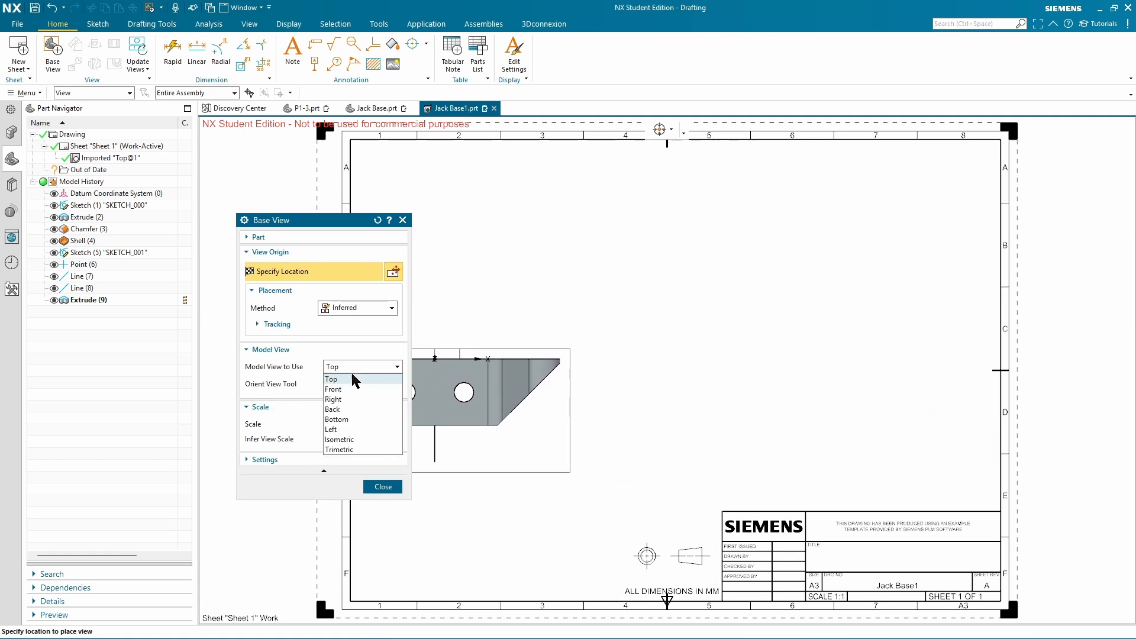
{"action": "left_click", "coordinate": [333, 390]}
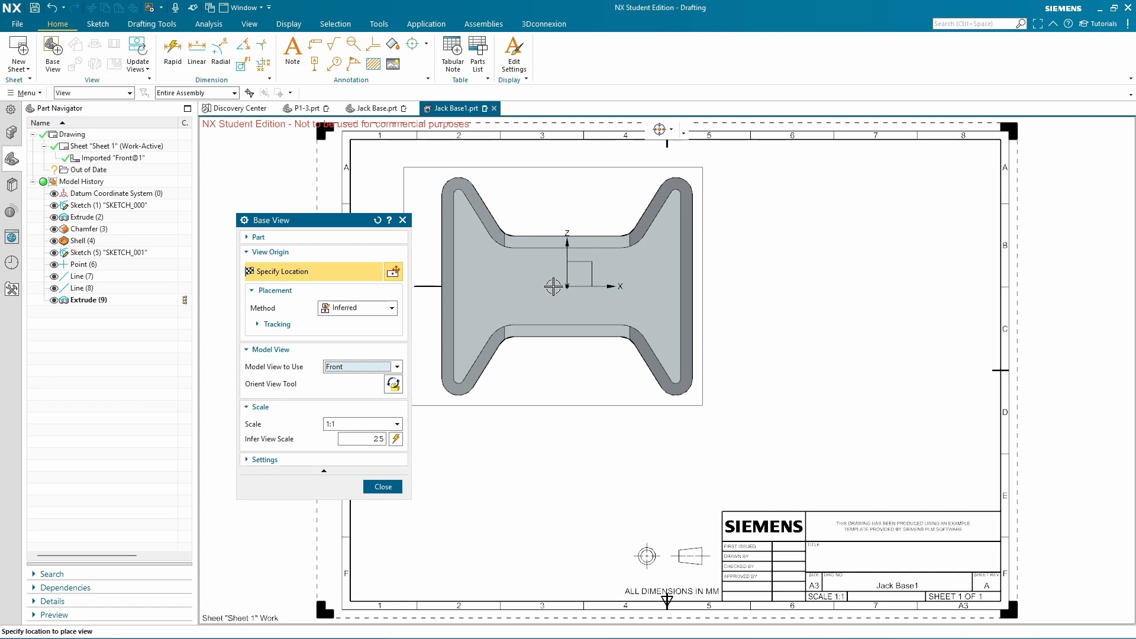
{"action": "left_click", "coordinate": [553, 286]}
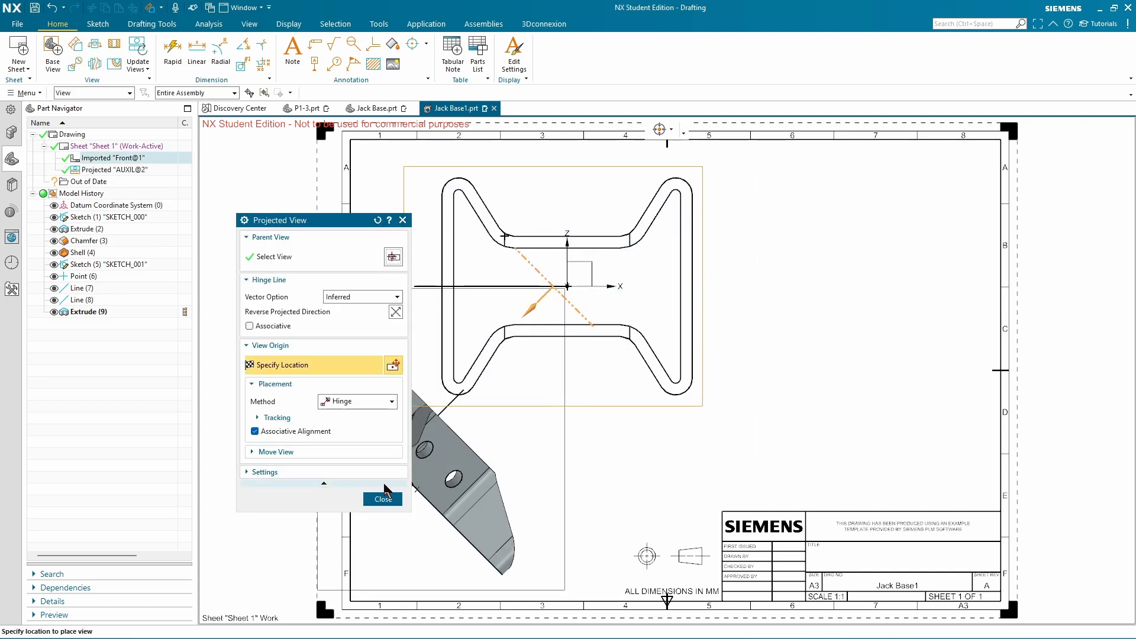
Project an orthographic view straight below the Front view, finish the projection, and delete that projected view
{"action": "left_click", "coordinate": [543, 453]}
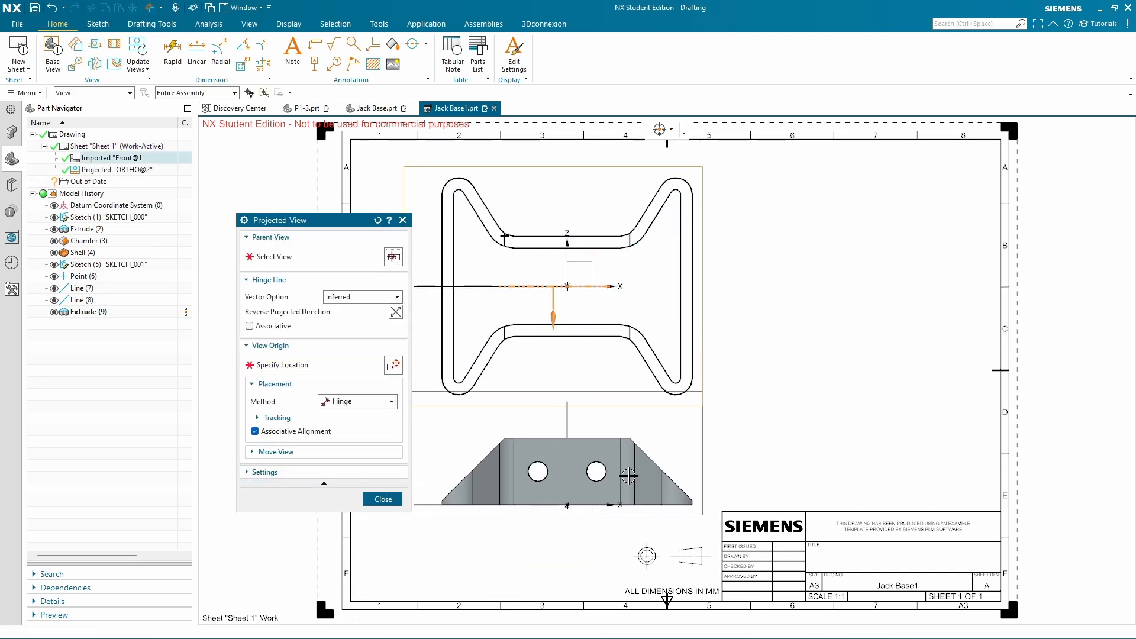
{"action": "left_click", "coordinate": [383, 498]}
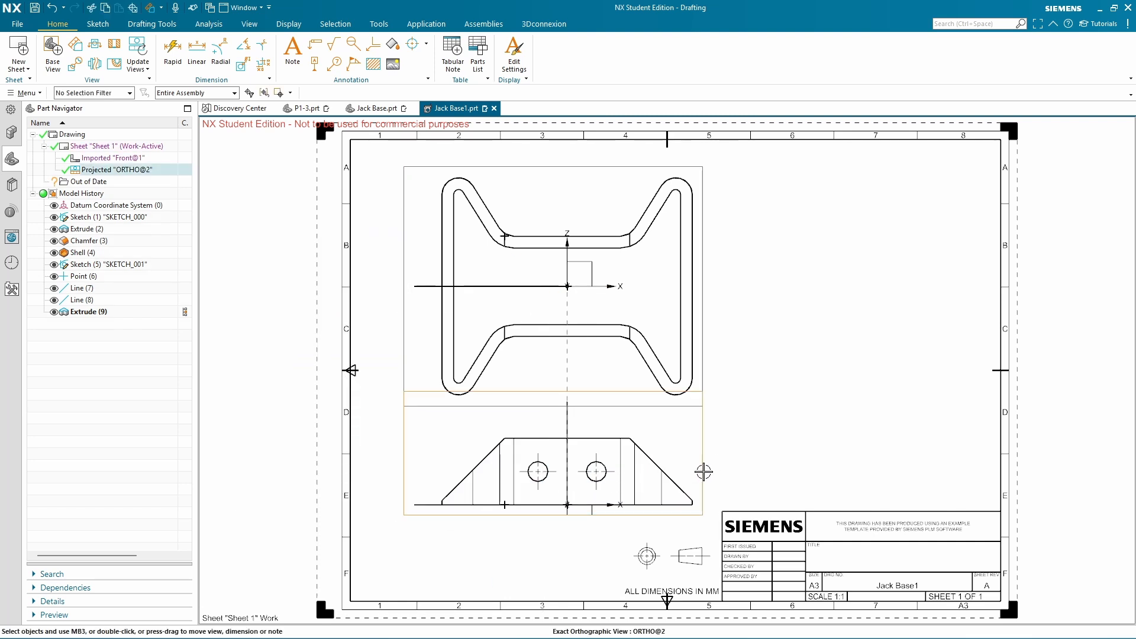
{"action": "left_click", "coordinate": [699, 469]}
{"action": "key", "text": "Delete"}
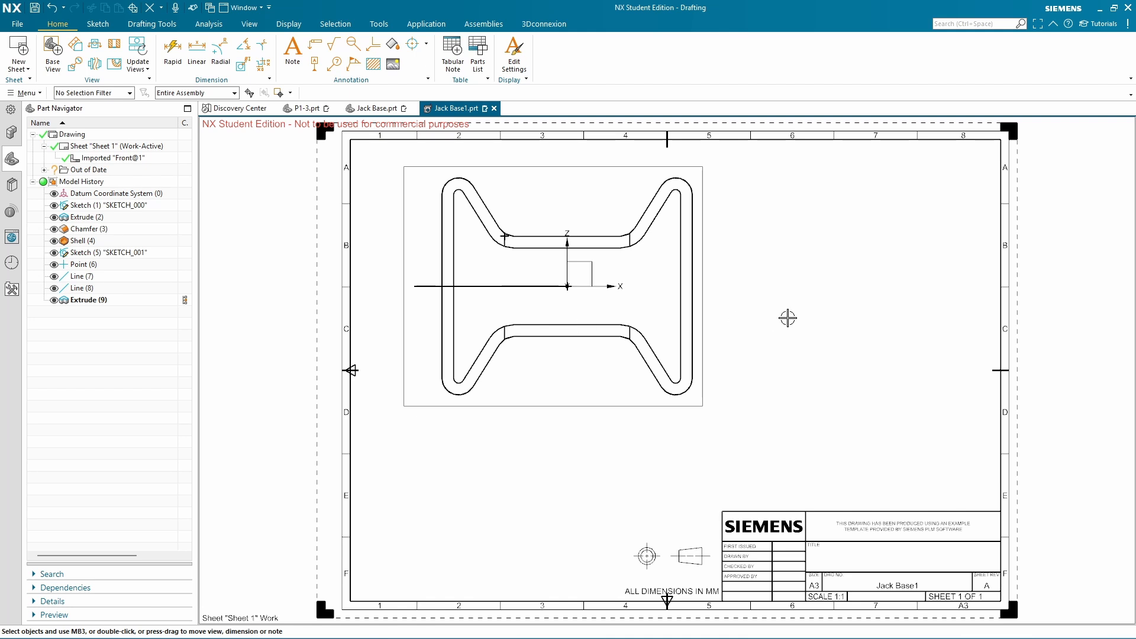
Create a Dynamic Simple/Stepped section view A-A with a horizontal cut through the Front view's centre, placed directly below it
{"action": "middle_click_drag", "start_coordinate": [786, 317], "coordinate": [795, 324]}
{"action": "left_click", "coordinate": [113, 45]}
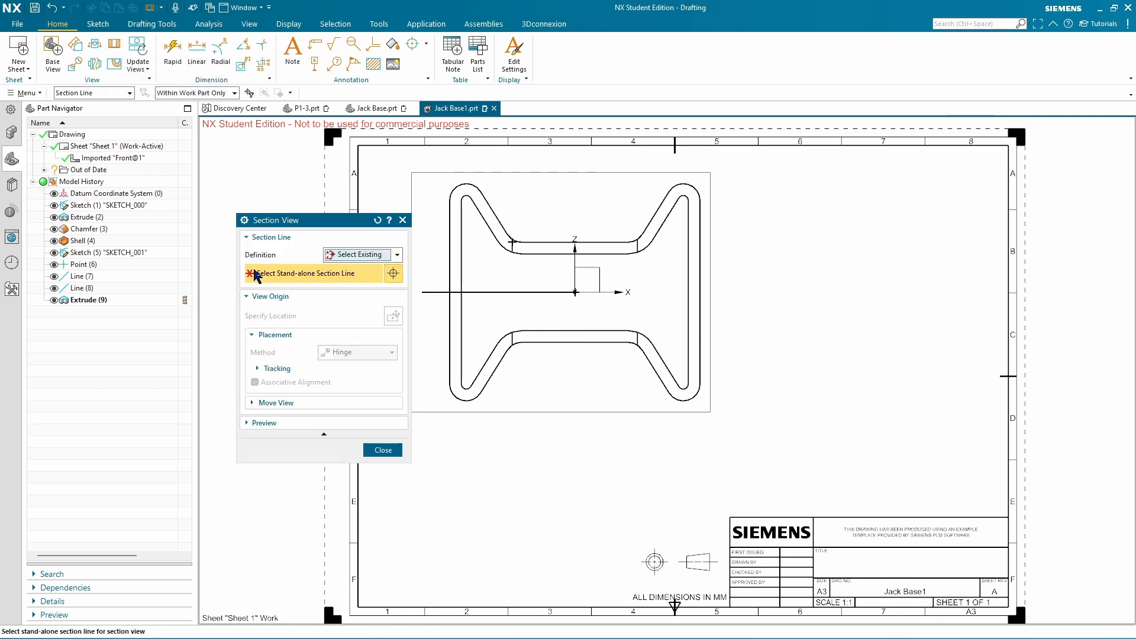
{"action": "left_click", "coordinate": [355, 256]}
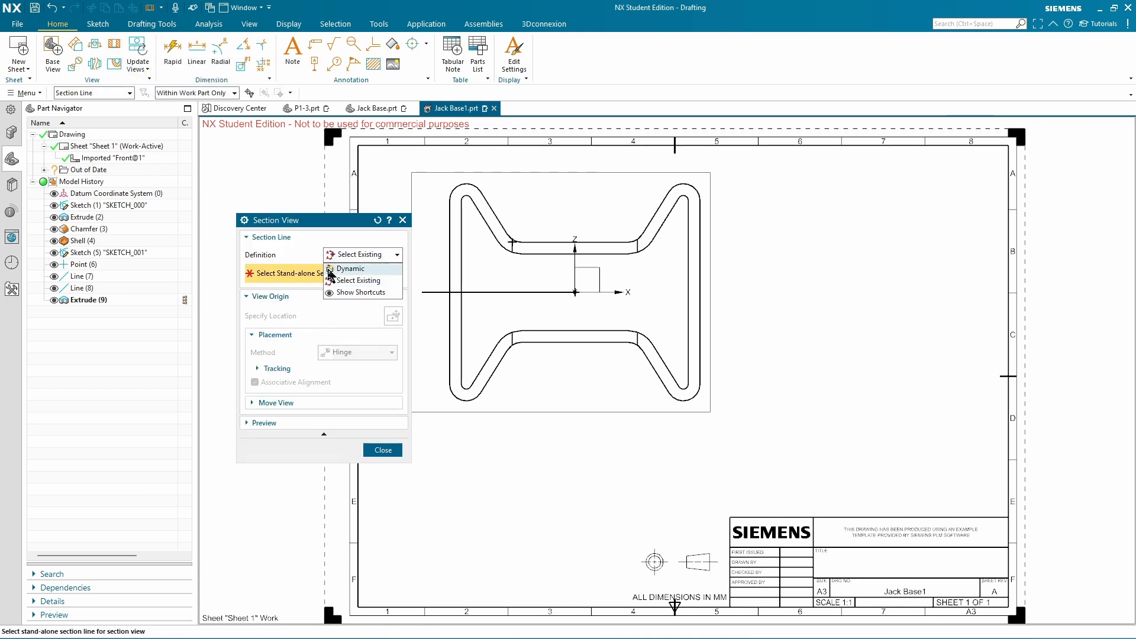
{"action": "left_click", "coordinate": [350, 278]}
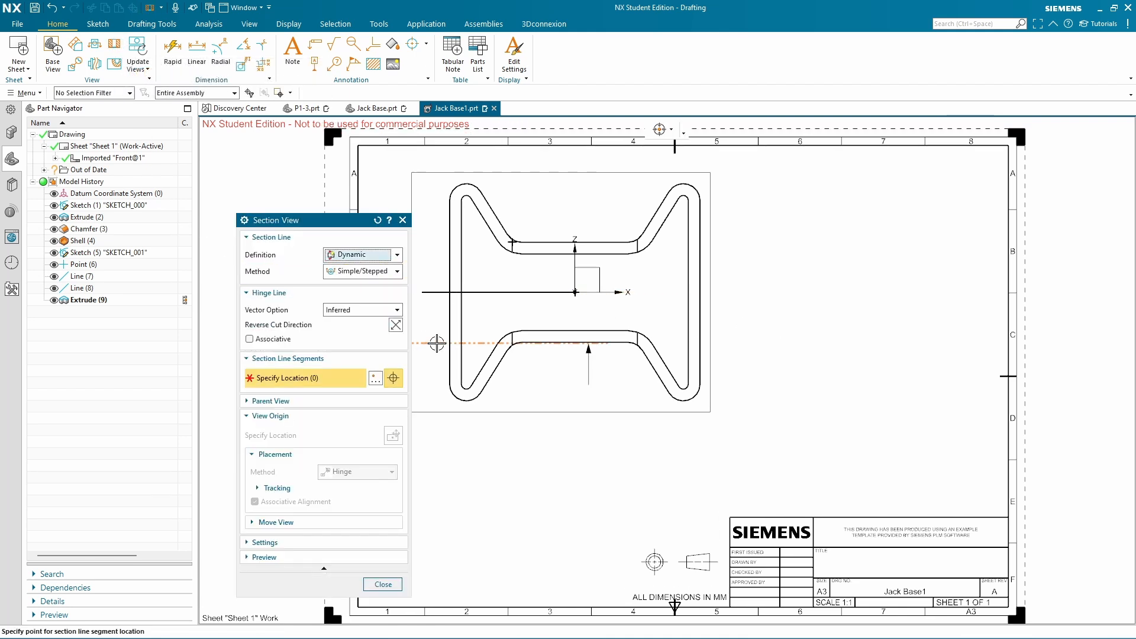
{"action": "left_click", "coordinate": [575, 293]}
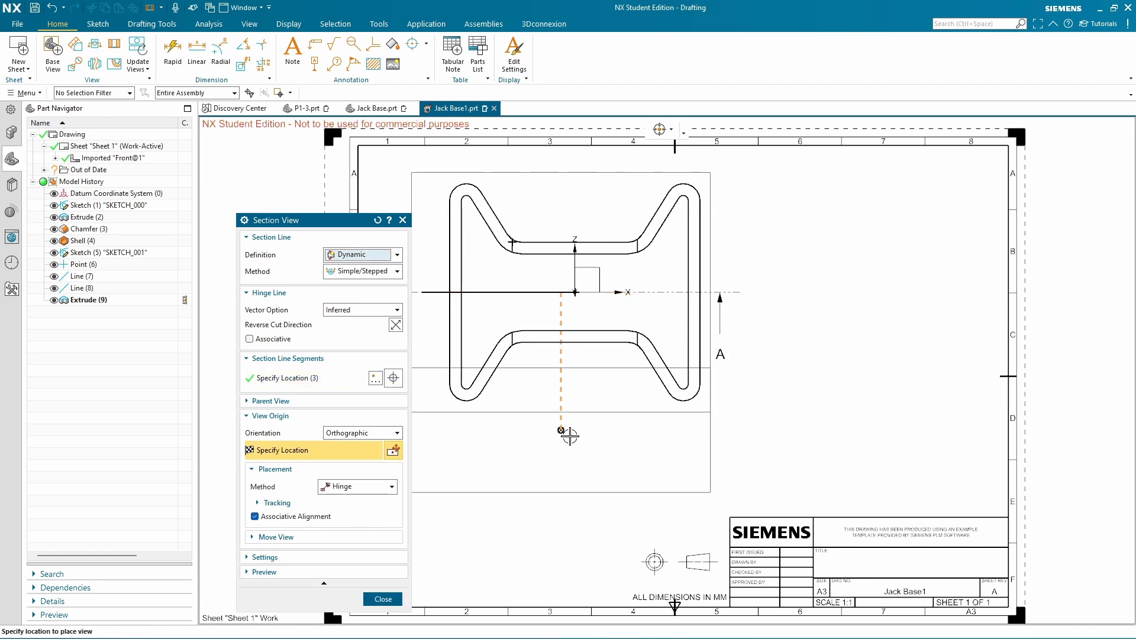
{"action": "left_click", "coordinate": [568, 472]}
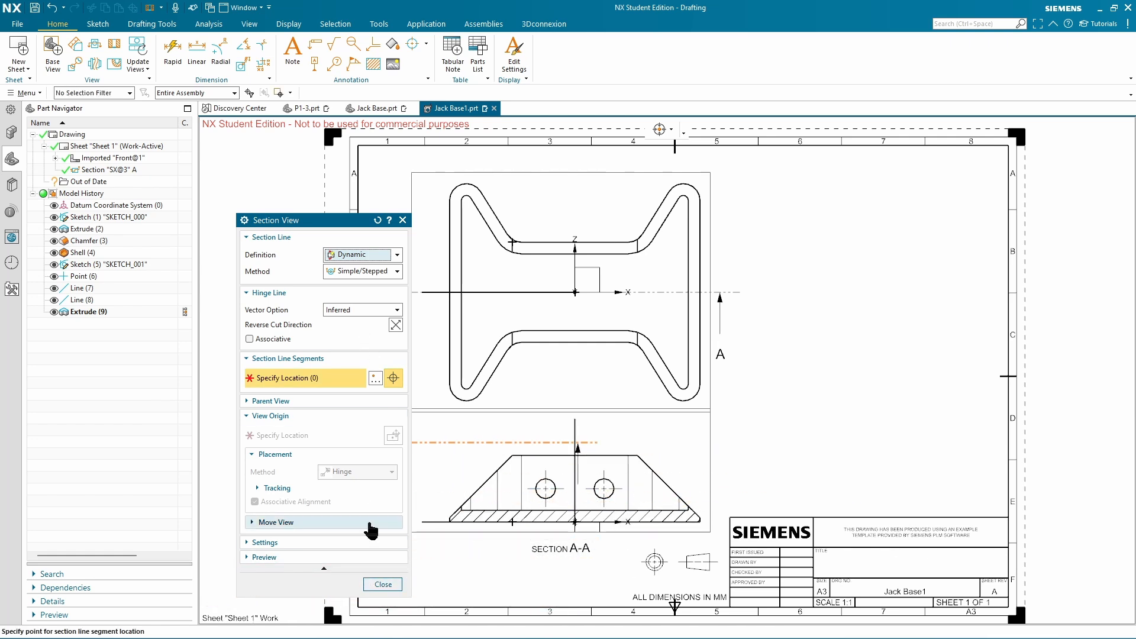
{"action": "left_click", "coordinate": [382, 585]}
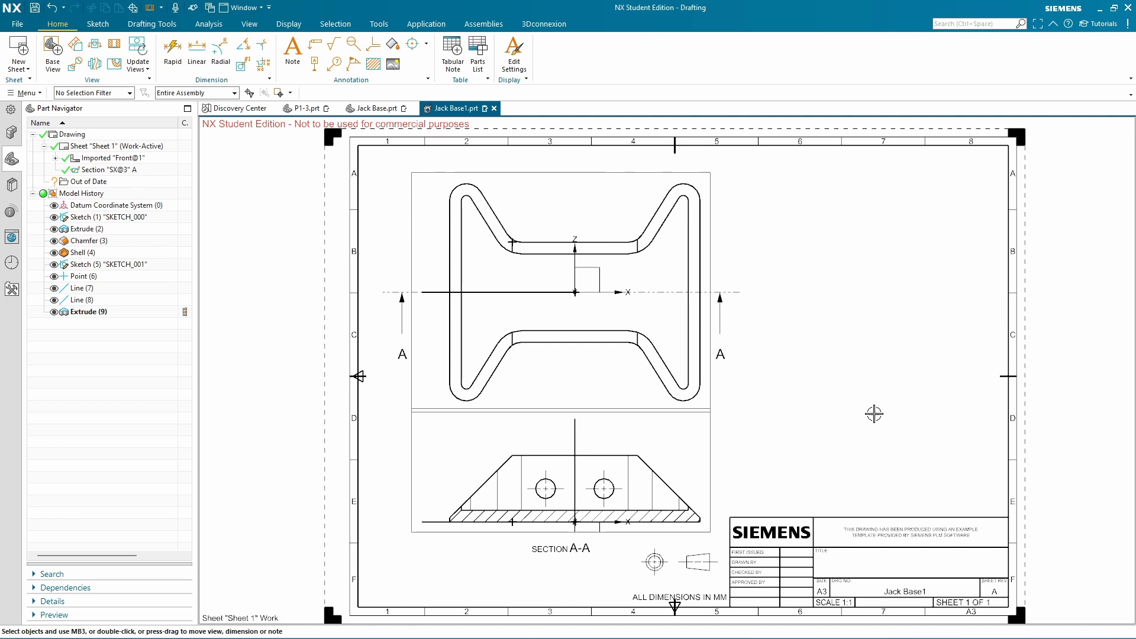
Set the Front view's scale to 1:2 in its general view settings
{"action": "double_click", "coordinate": [710, 244]}
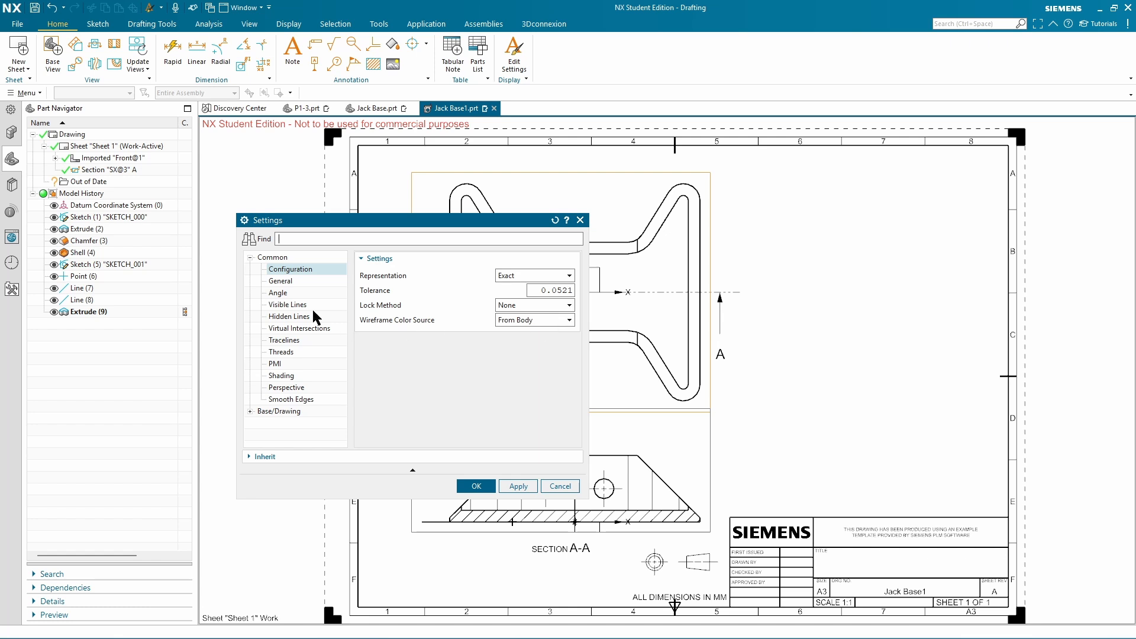
{"action": "left_click", "coordinate": [273, 281]}
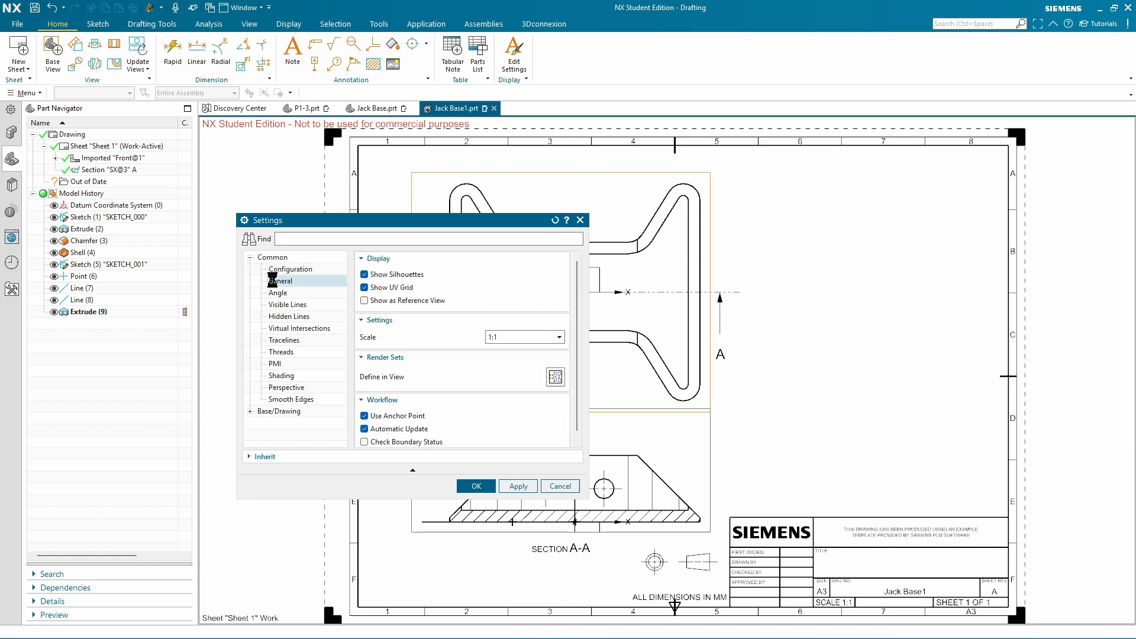
{"action": "left_click", "coordinate": [532, 337]}
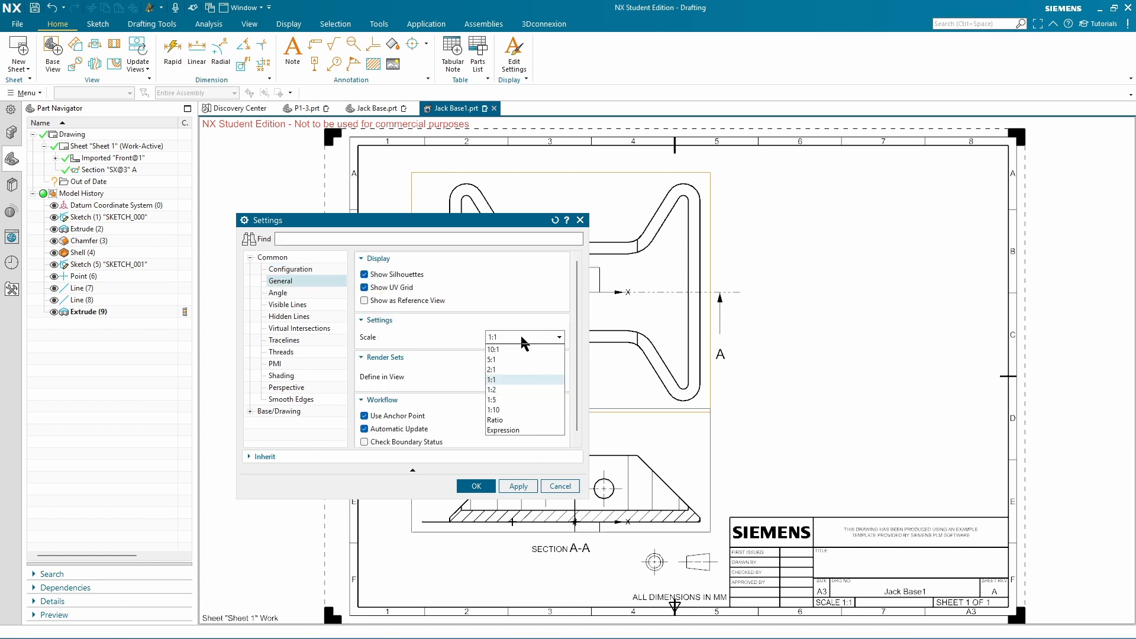
{"action": "left_click", "coordinate": [500, 389]}
{"action": "left_click", "coordinate": [513, 484]}
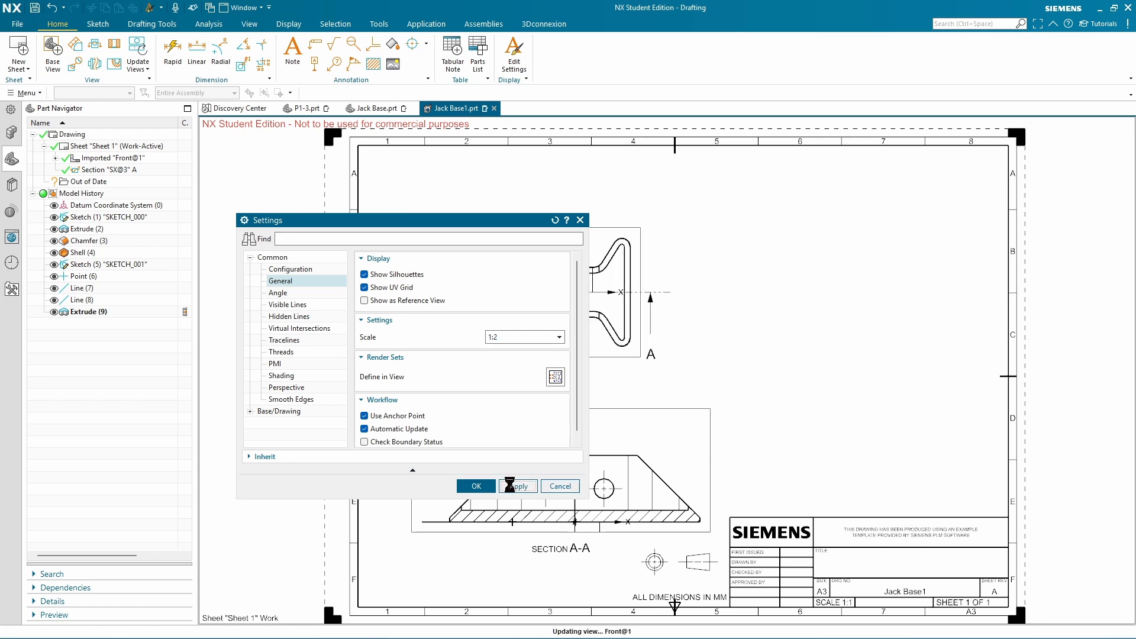
{"action": "left_click", "coordinate": [482, 486]}
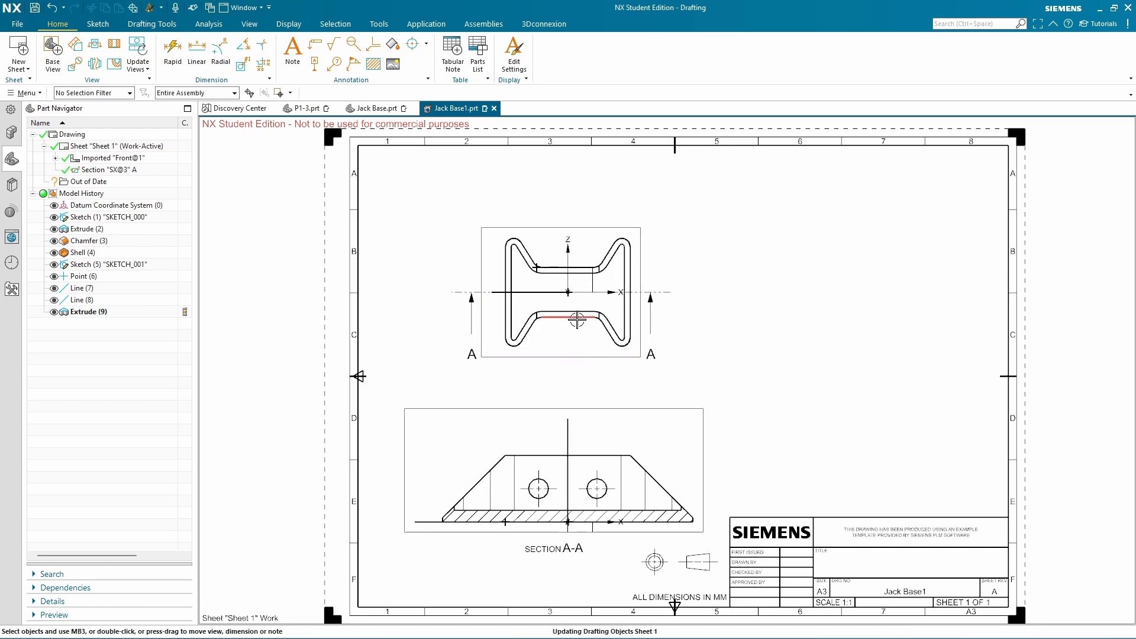
Set section view A-A's scale to 1:2 and move the view up closer to the Front view
{"action": "double_click", "coordinate": [702, 447]}
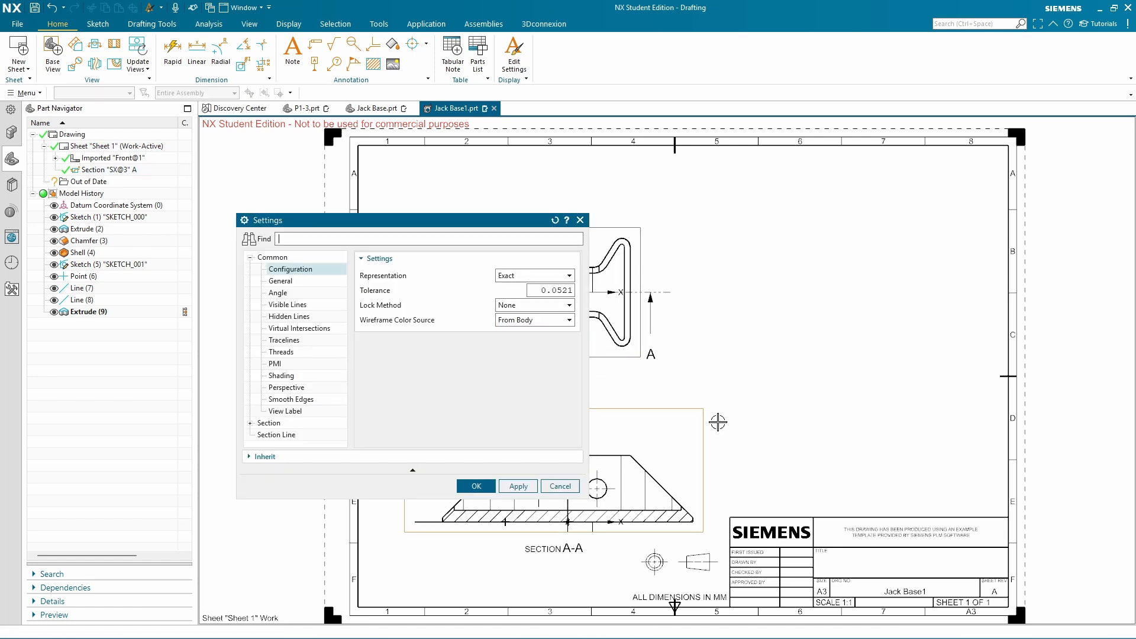
{"action": "left_click", "coordinate": [280, 282]}
{"action": "left_click", "coordinate": [500, 337]}
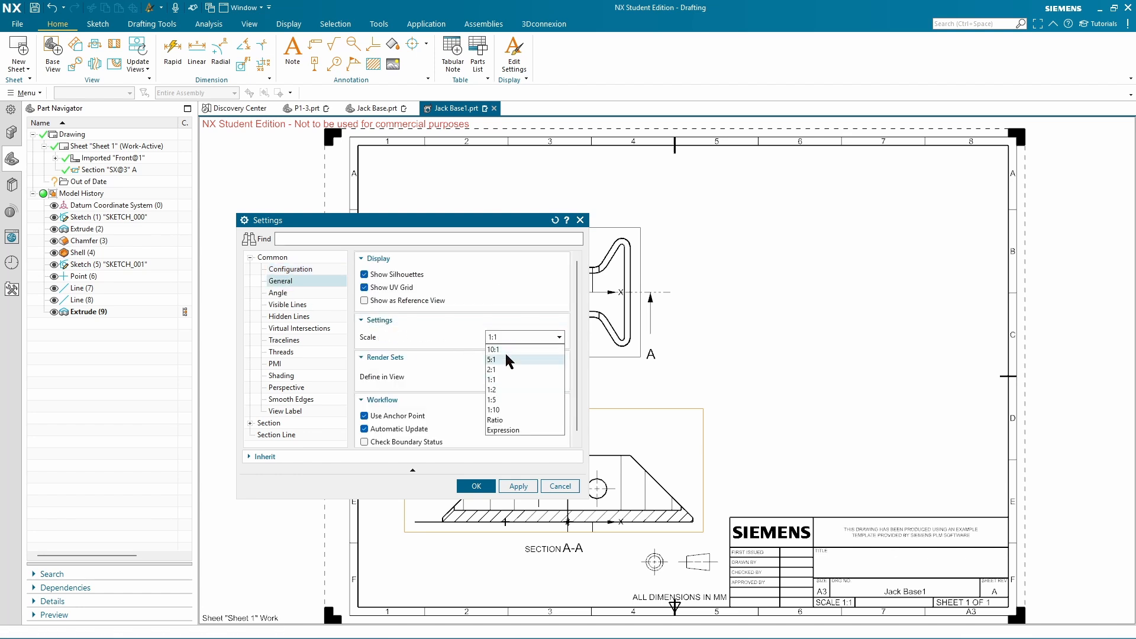
{"action": "left_click", "coordinate": [498, 386]}
{"action": "left_click", "coordinate": [476, 487]}
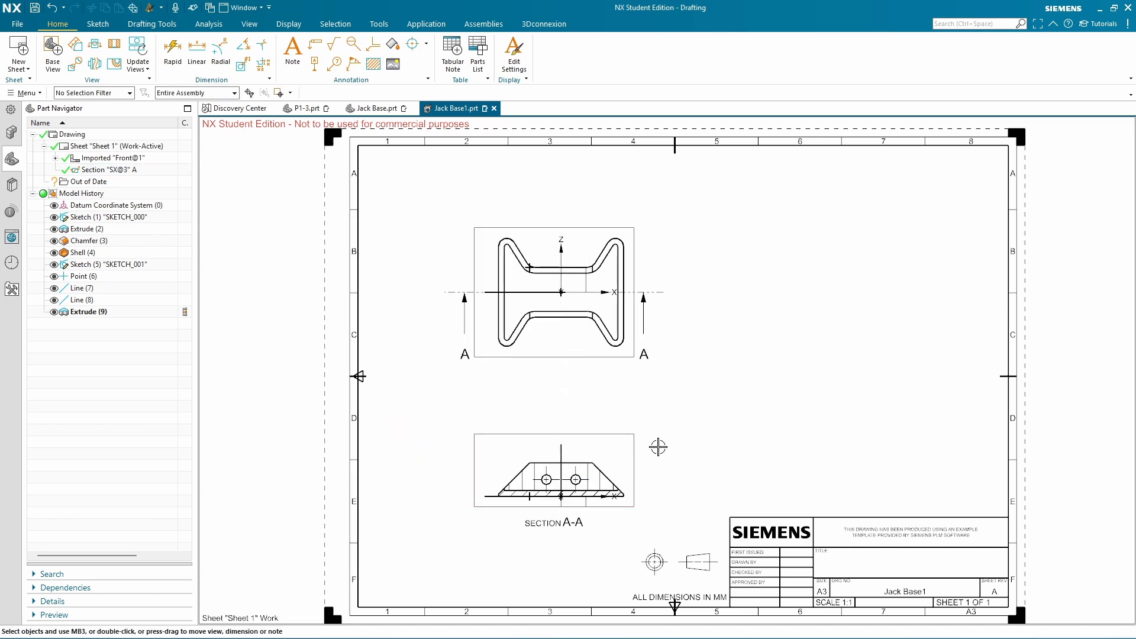
{"action": "left_click_drag", "start_coordinate": [629, 456], "coordinate": [615, 433]}
{"action": "scroll", "coordinate": [518, 437], "scroll_direction": "up", "scroll_amount": 1}
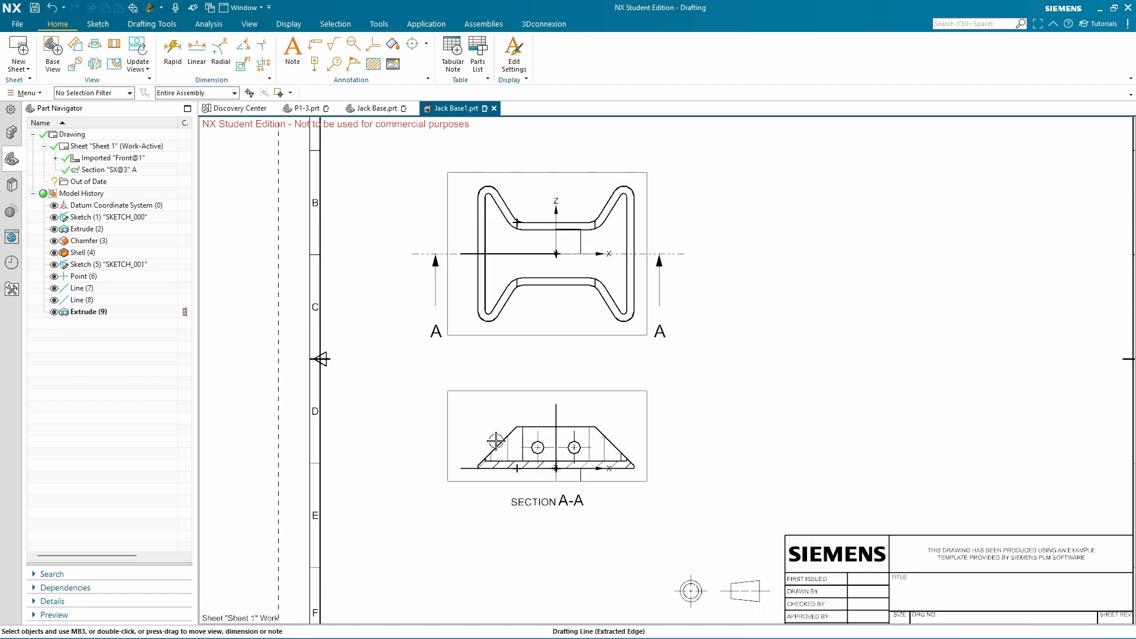
{"action": "left_click", "coordinate": [466, 469]}
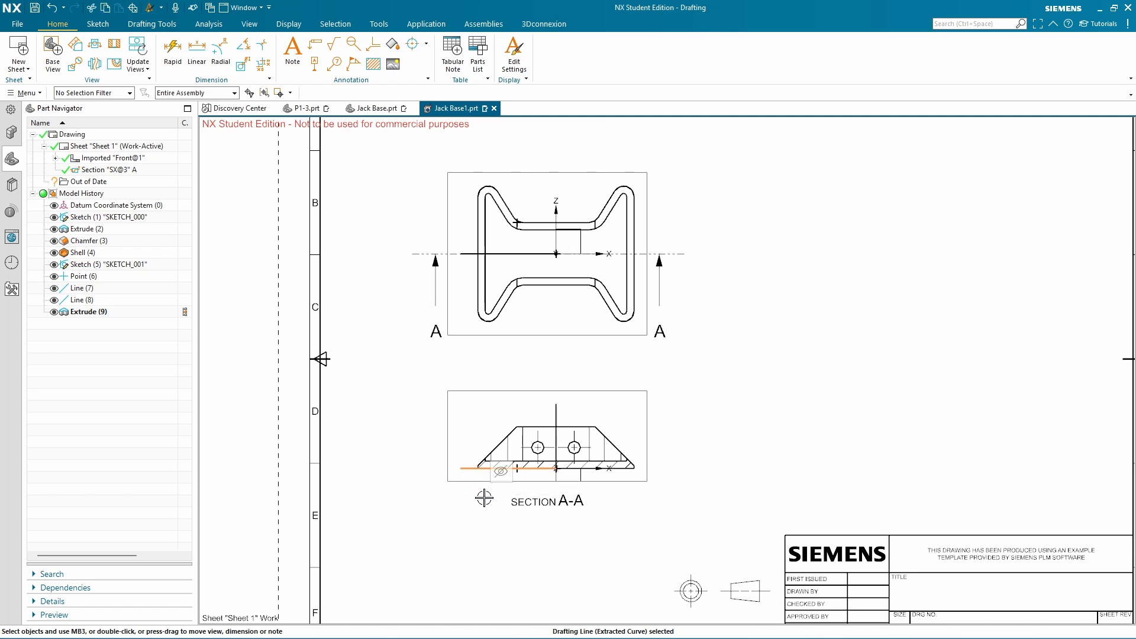
{"action": "key", "text": "ctrl+d"}
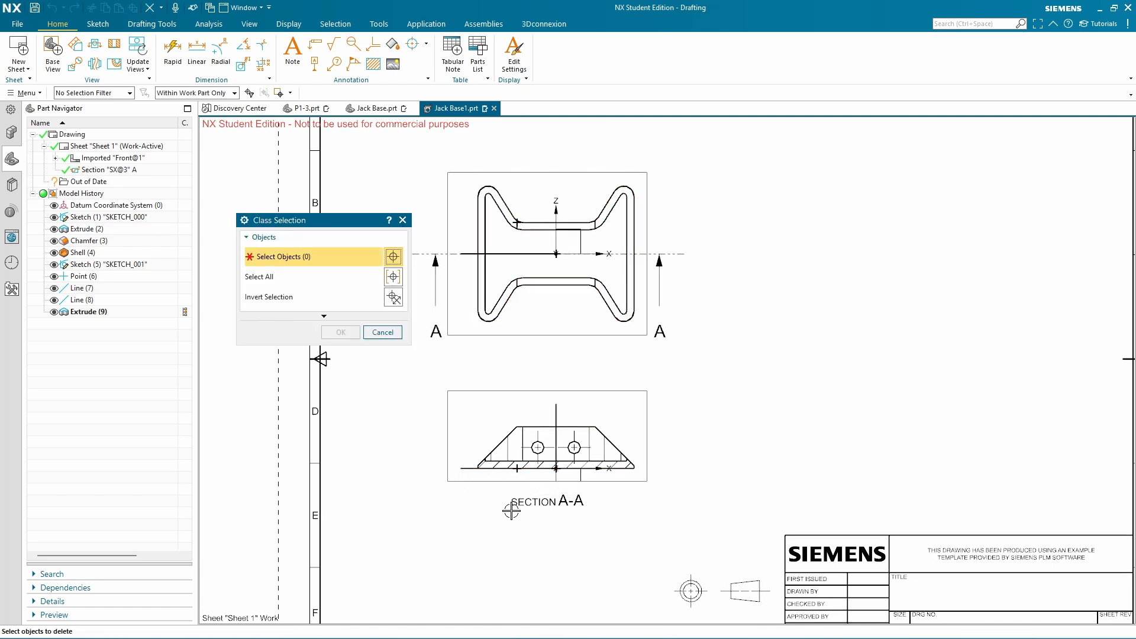
{"action": "left_click", "coordinate": [387, 331]}
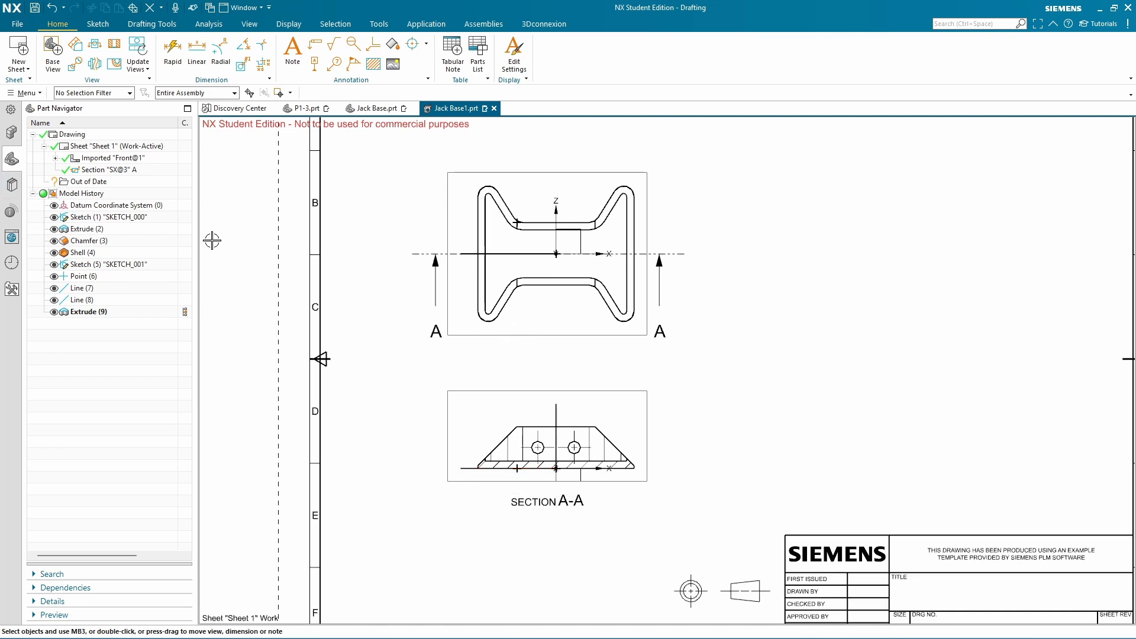
Switch to Modeling and hide the two construction lines, Line (7) and Line (8)
{"action": "key", "text": "ctrl+m"}
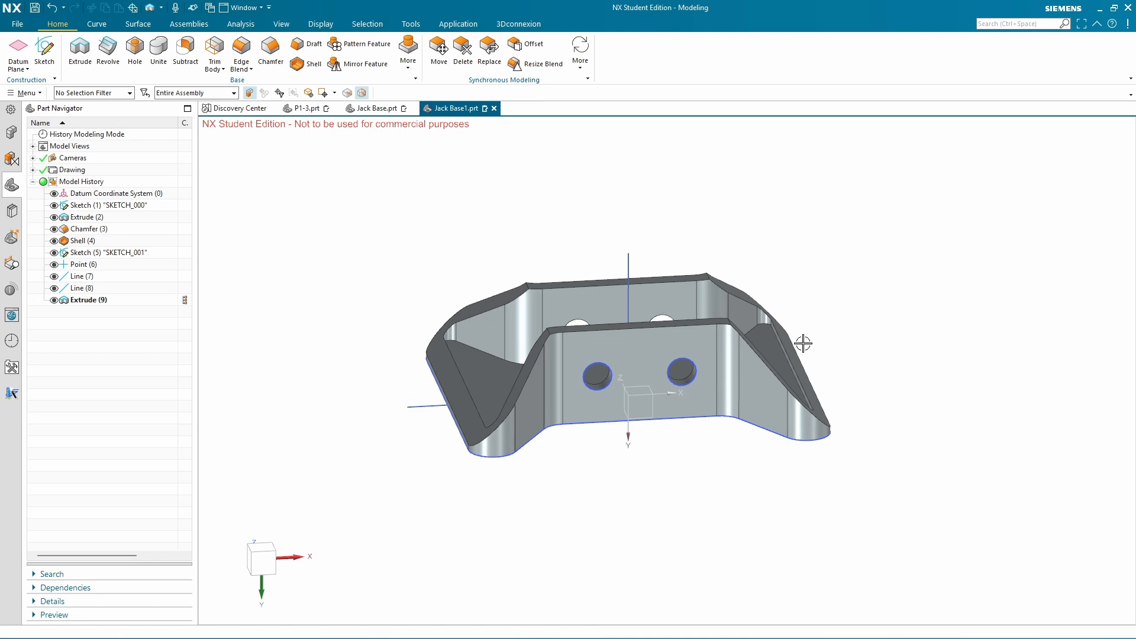
{"action": "left_click", "coordinate": [412, 405]}
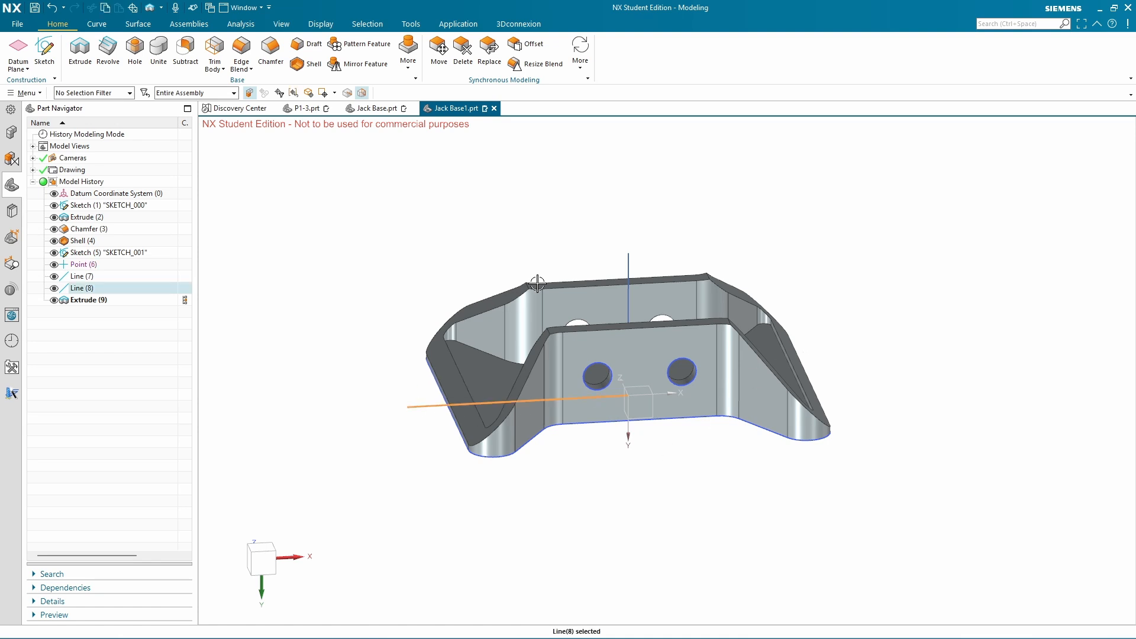
{"action": "left_click", "coordinate": [628, 254]}
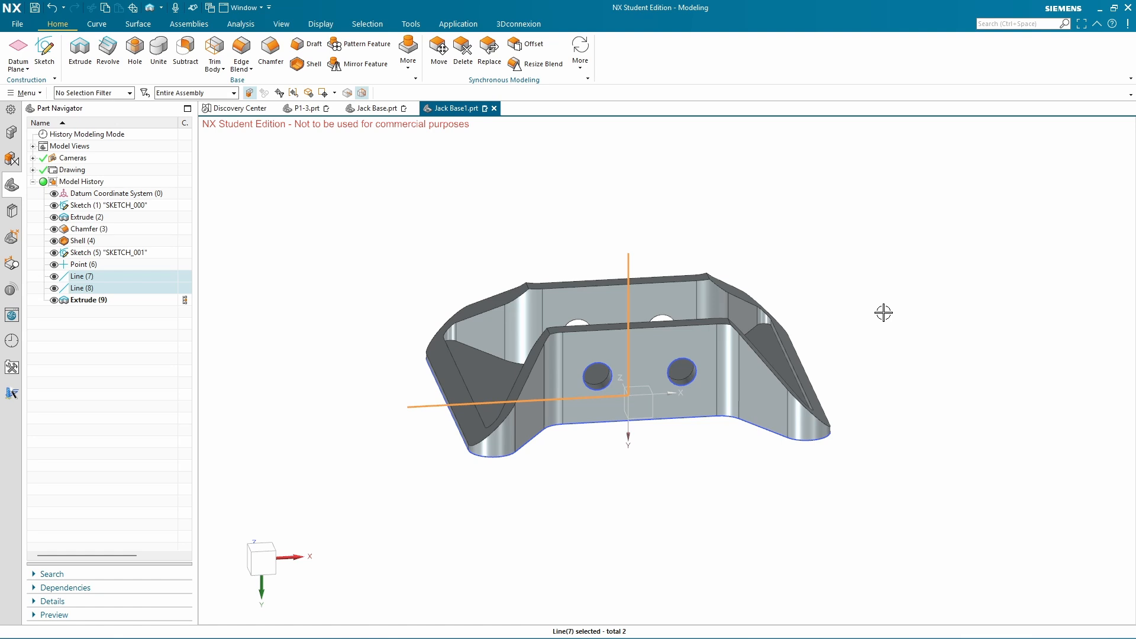
{"action": "key", "text": "ctrl+b"}
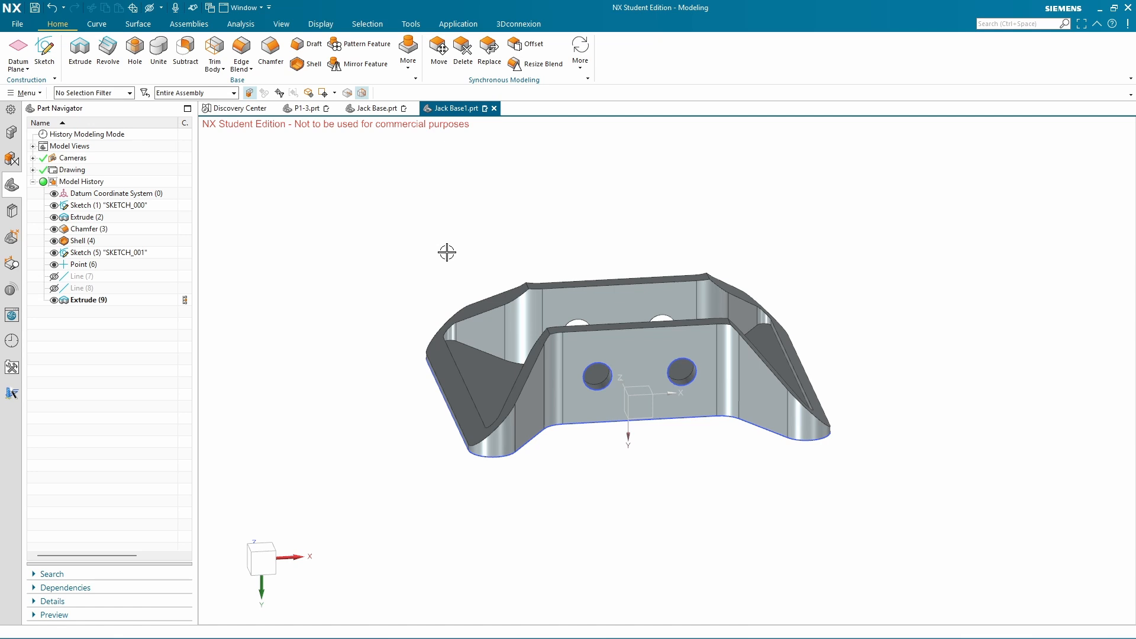
Return to Drafting and update the out-of-date Front and section A-A views
{"action": "key", "text": "ctrl+shift+d"}
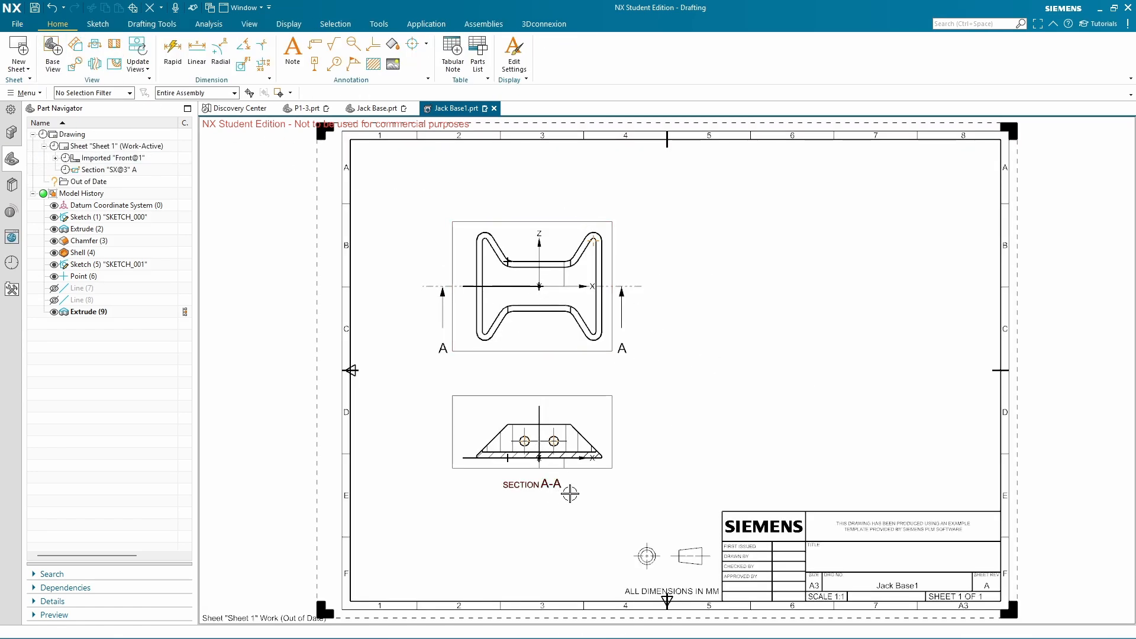
{"action": "left_click", "coordinate": [143, 61]}
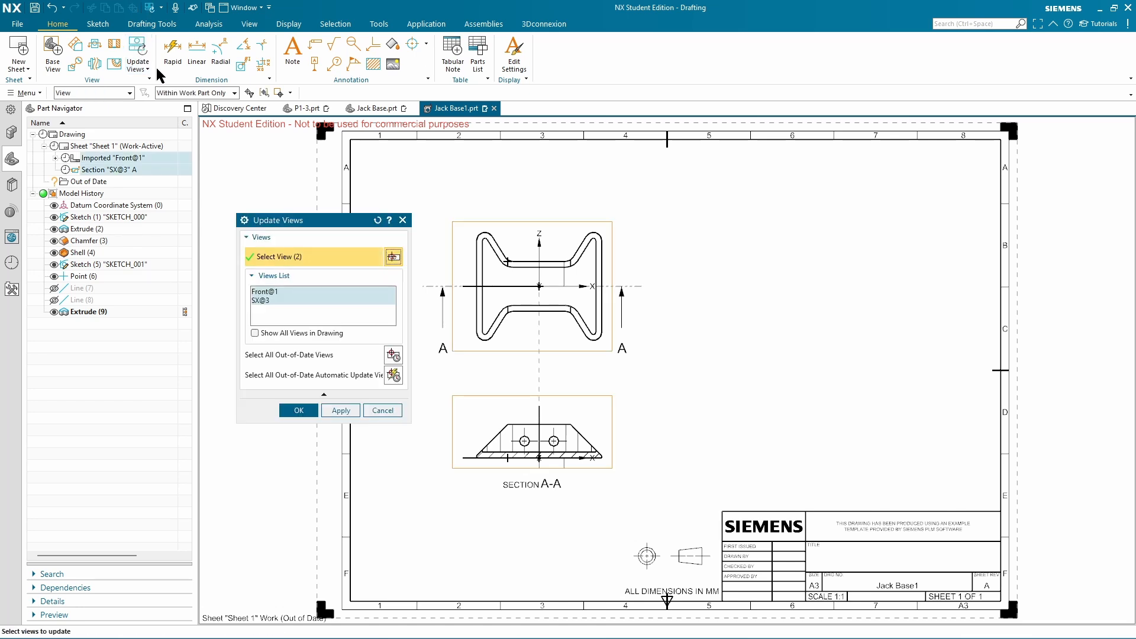
{"action": "left_click", "coordinate": [303, 412]}
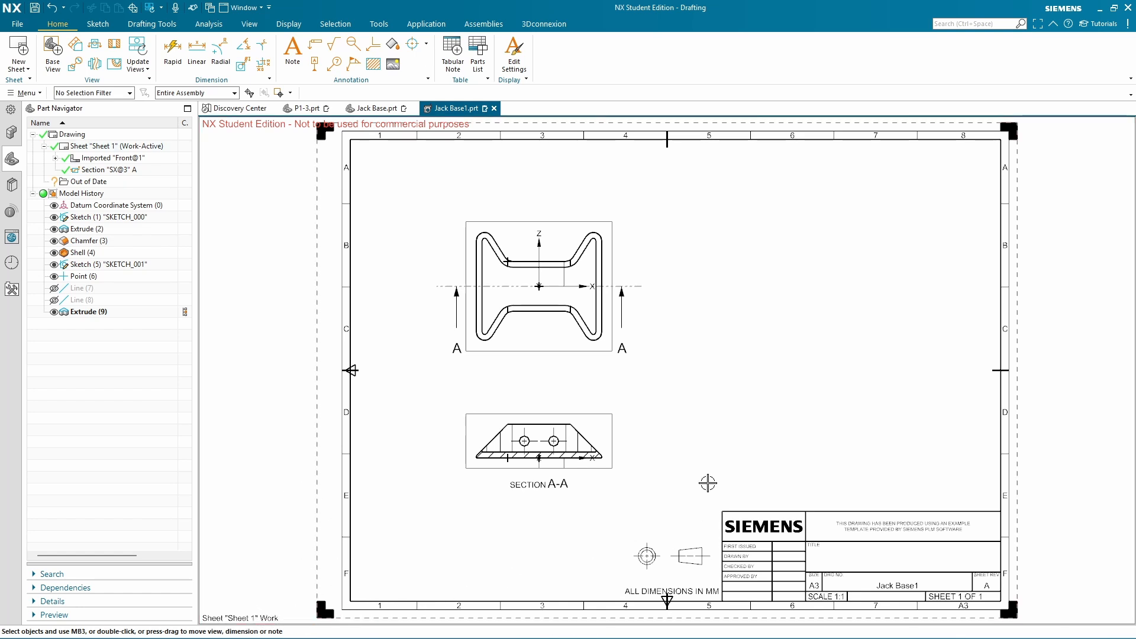
Add a linear dimension between the two horizontal outer edges of the Front view's narrow middle section, placed left of the view
{"action": "scroll", "coordinate": [544, 295], "scroll_direction": "up", "scroll_amount": 4}
{"action": "middle_click_drag", "start_coordinate": [565, 356], "coordinate": [608, 423]}
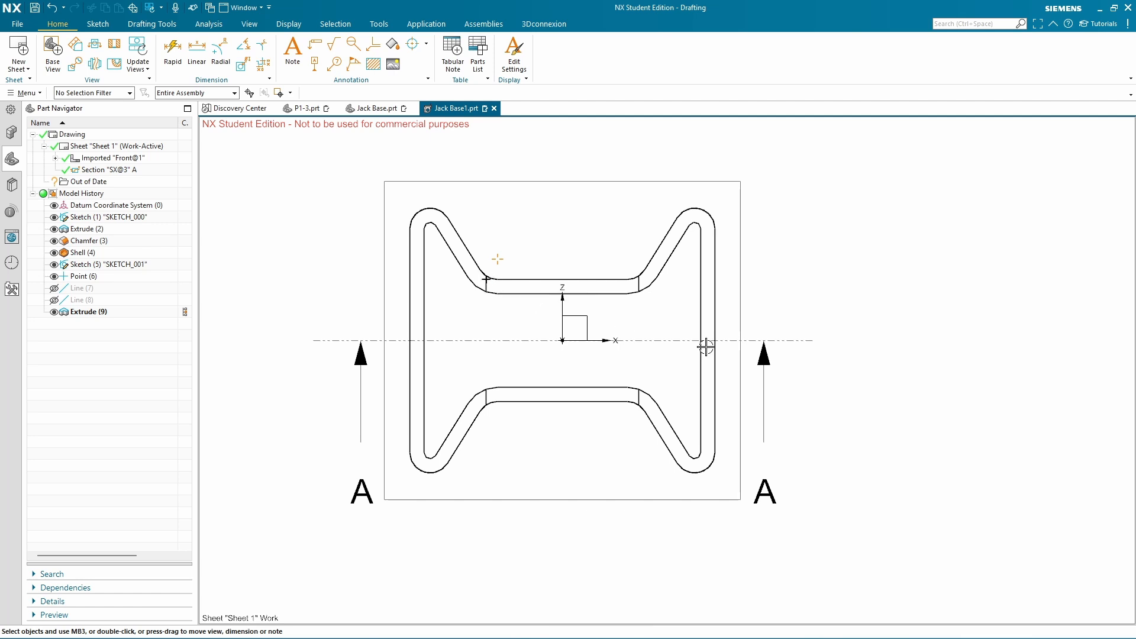
{"action": "scroll", "coordinate": [889, 305], "scroll_direction": "down", "scroll_amount": 2}
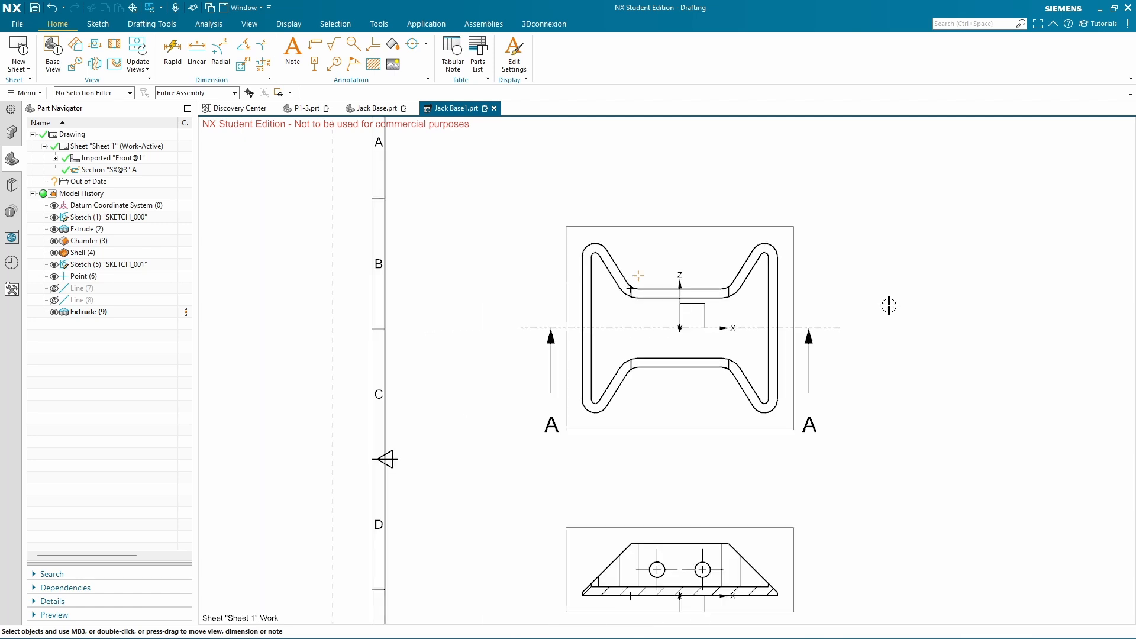
{"action": "middle_click_drag", "start_coordinate": [911, 371], "coordinate": [847, 369]}
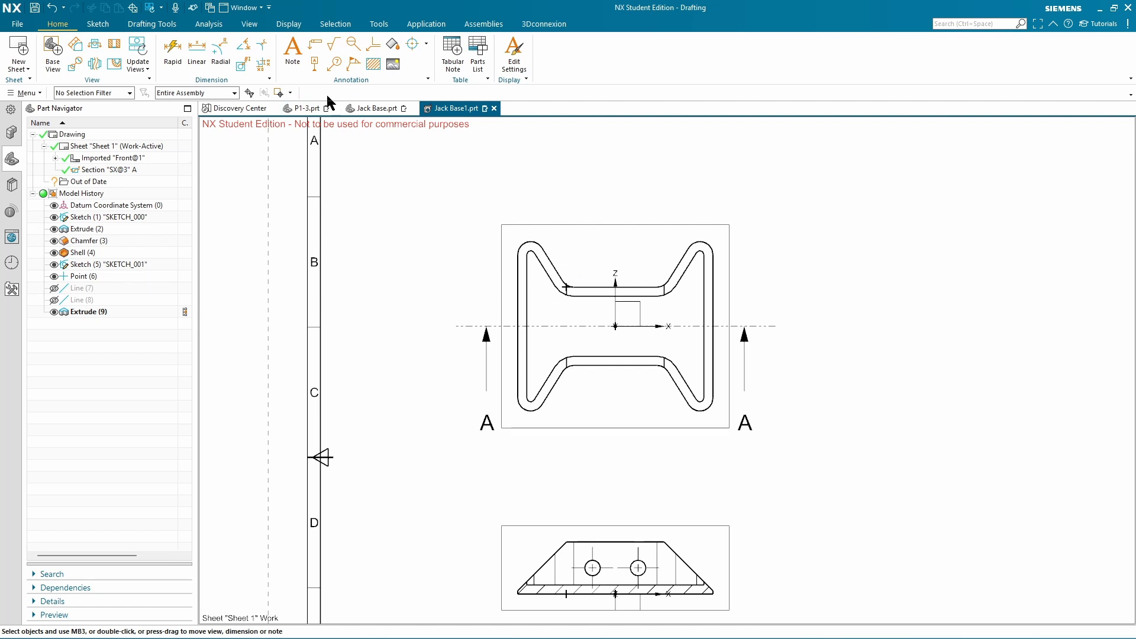
{"action": "left_click", "coordinate": [197, 54]}
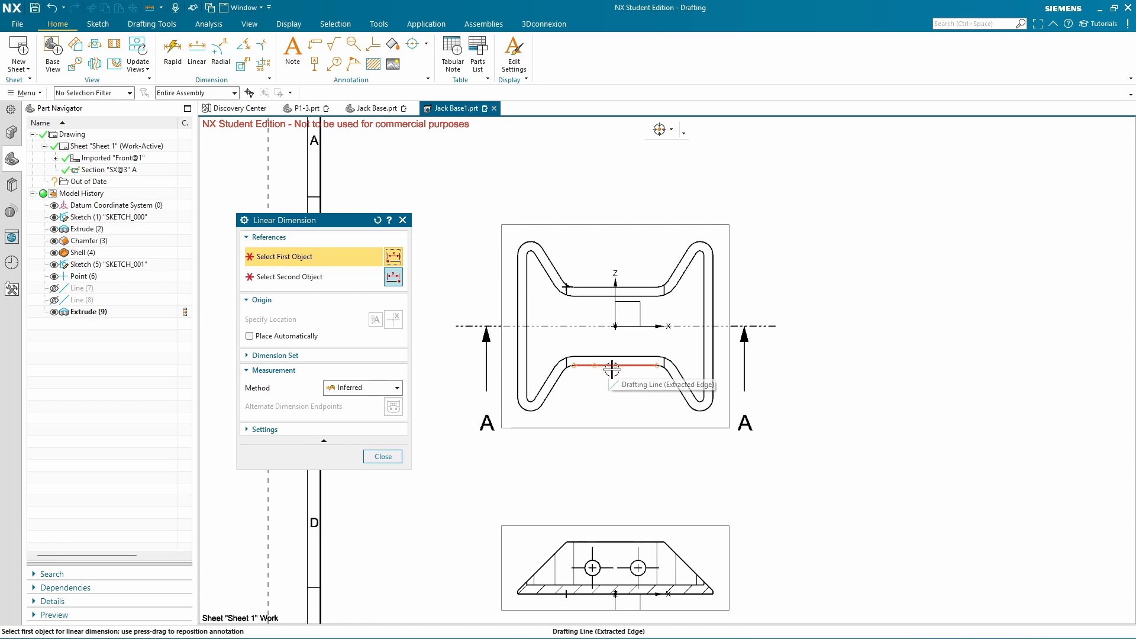
{"action": "left_click", "coordinate": [612, 362]}
{"action": "left_click", "coordinate": [615, 287]}
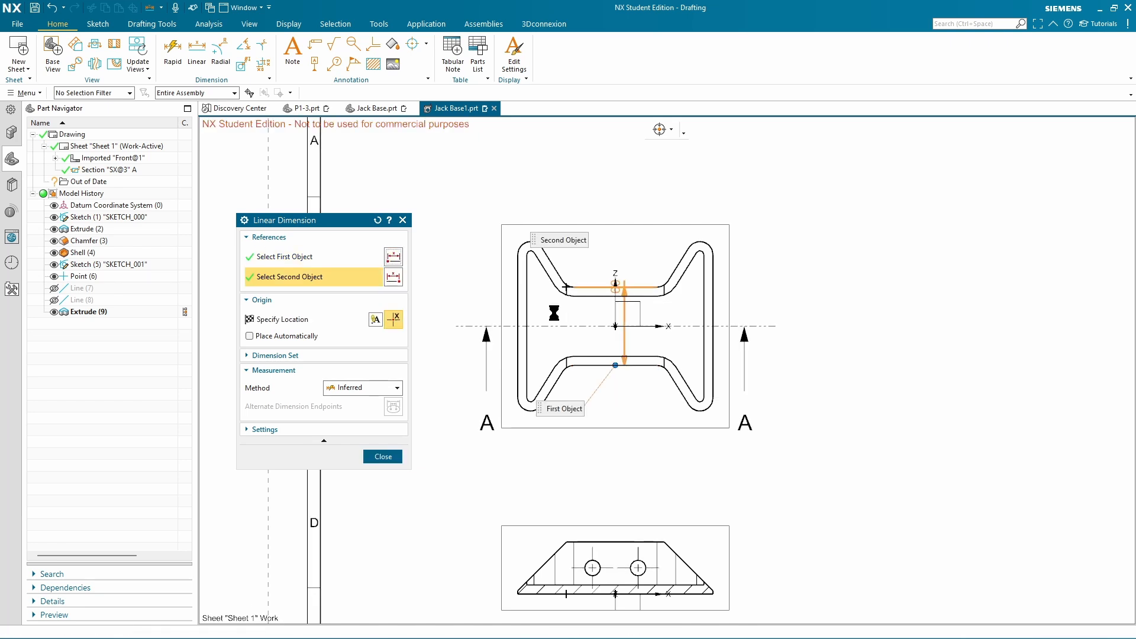
{"action": "left_click", "coordinate": [436, 342]}
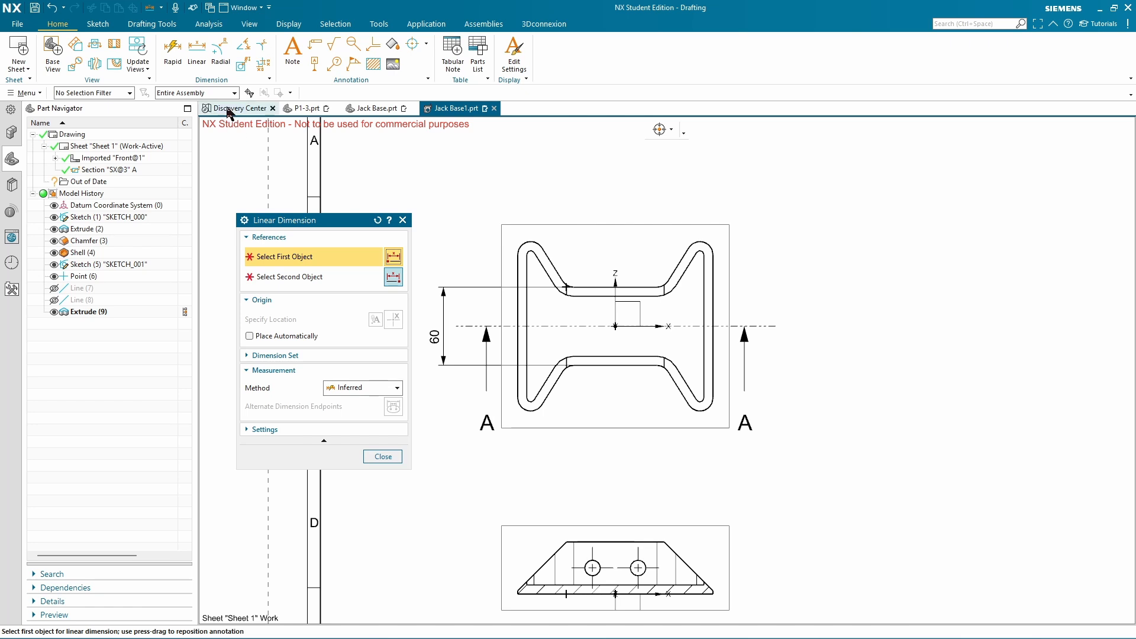
Dimension the vertical distance between the Front view's two theoretical left corners, snapping to the intersections of the left edge with the slanted edges
{"action": "left_click", "coordinate": [670, 130]}
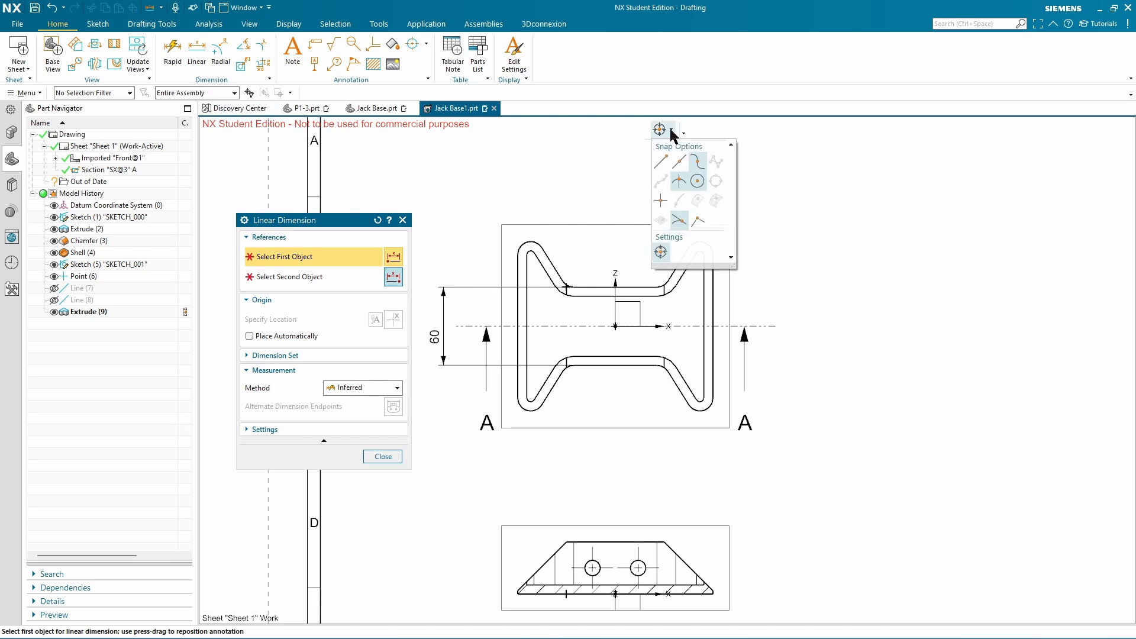
{"action": "left_click", "coordinate": [695, 221]}
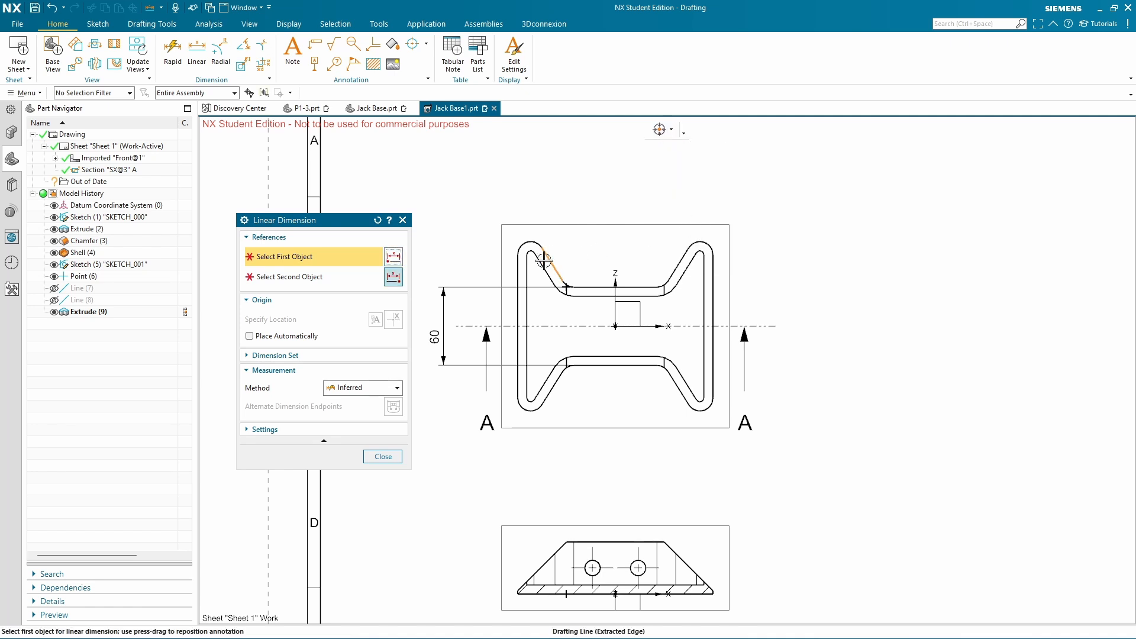
{"action": "left_click", "coordinate": [518, 270]}
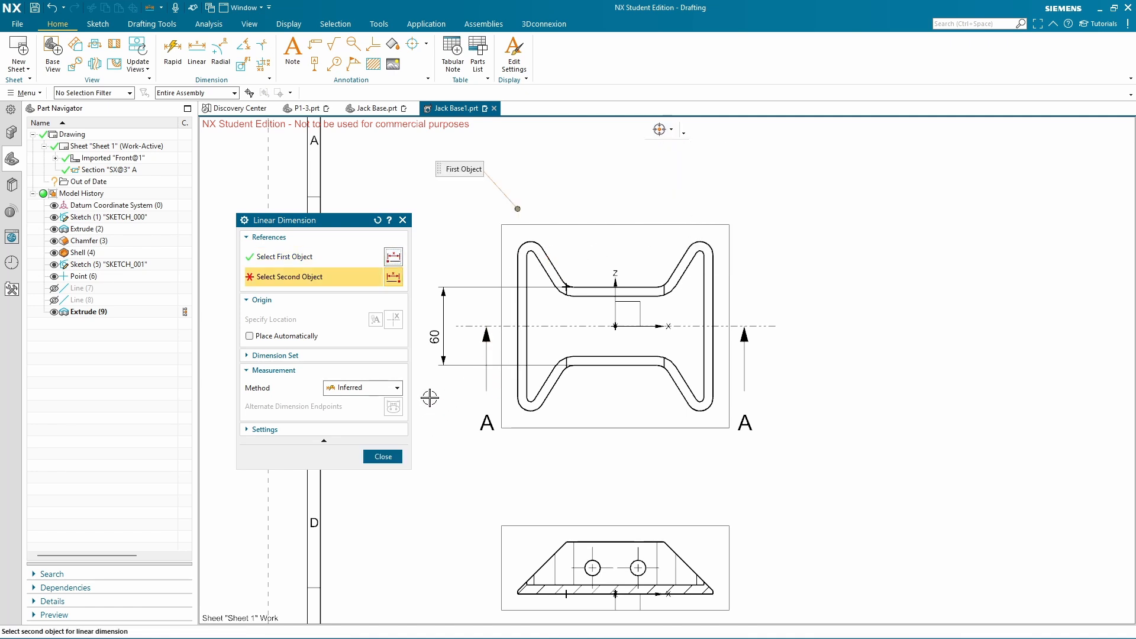
{"action": "left_click", "coordinate": [662, 130]}
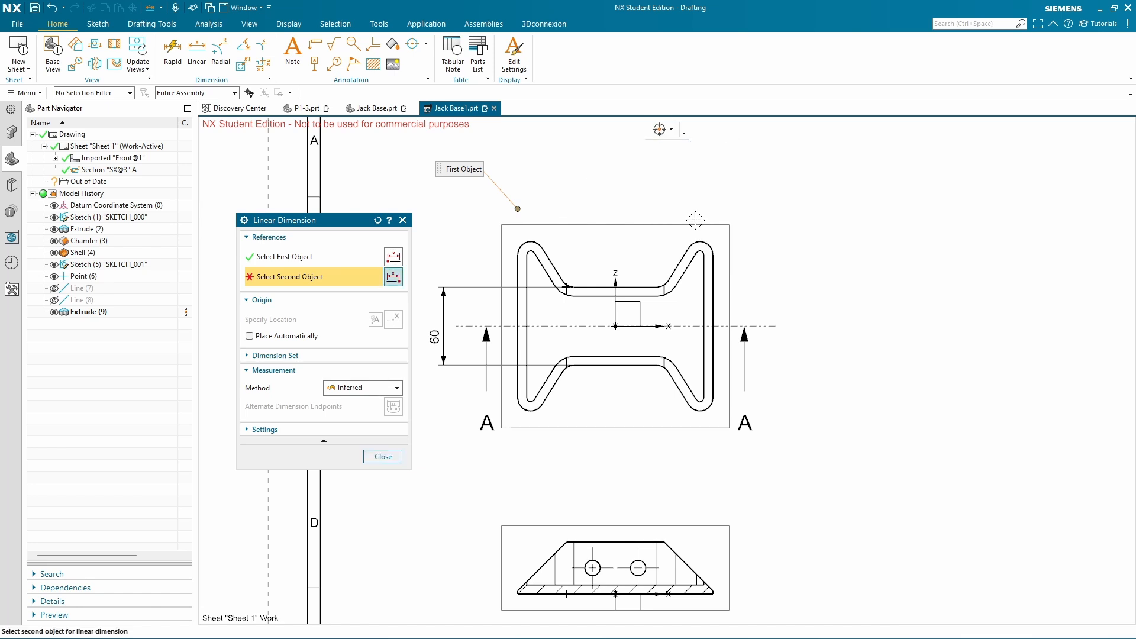
{"action": "left_click", "coordinate": [698, 222]}
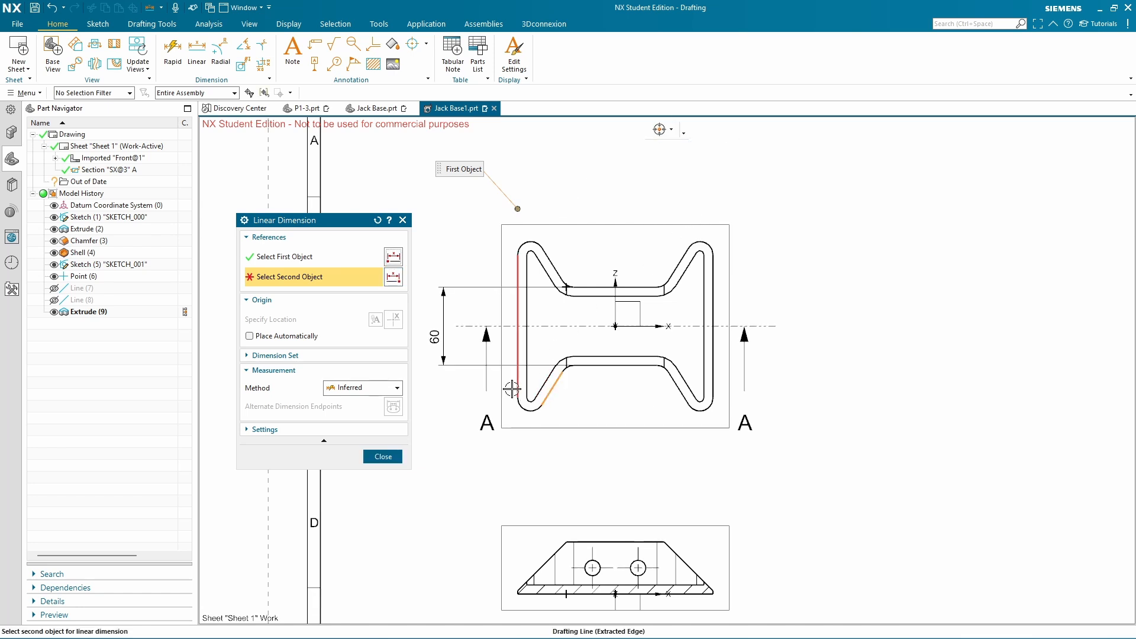
{"action": "left_click", "coordinate": [520, 385]}
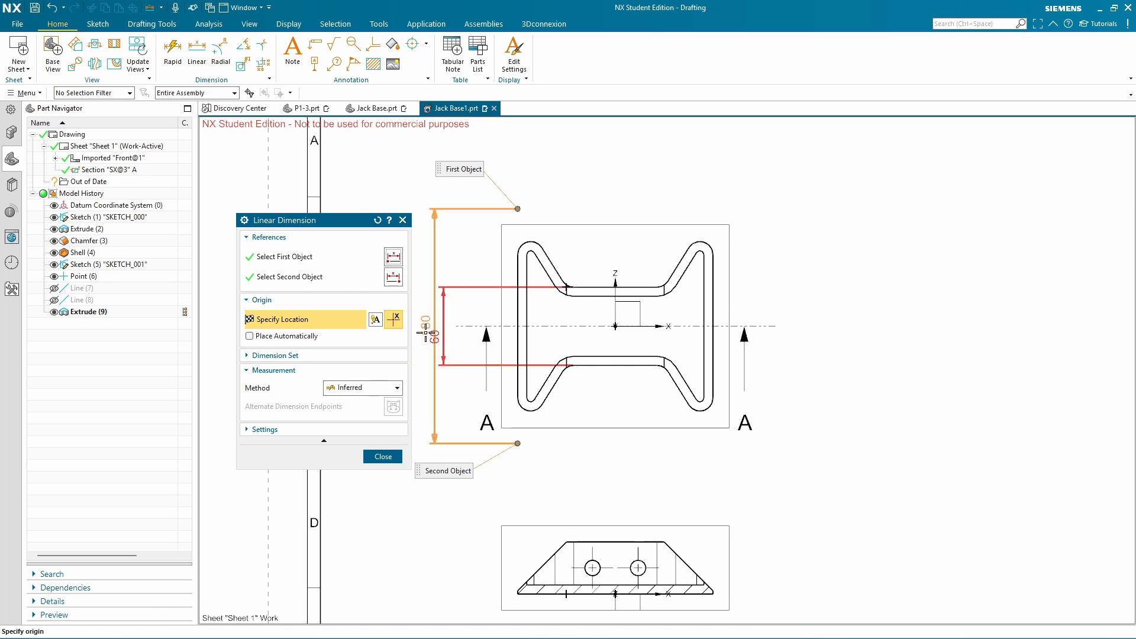
{"action": "middle_click_drag", "start_coordinate": [437, 319], "coordinate": [541, 319], "text": "shift"}
{"action": "left_click", "coordinate": [513, 324]}
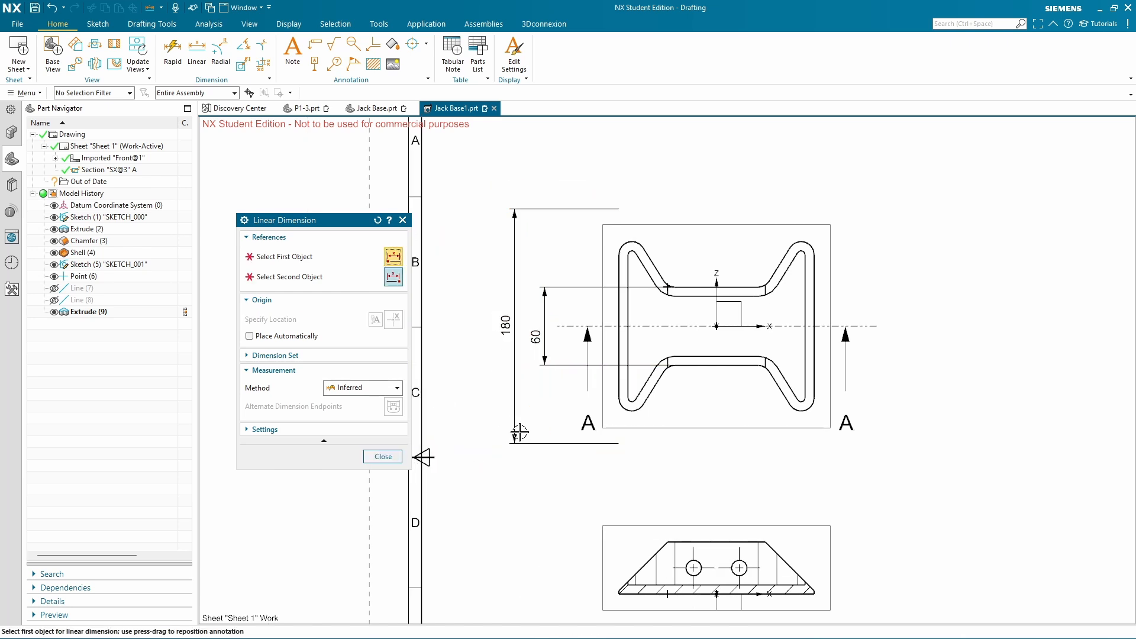
{"action": "left_click", "coordinate": [382, 456]}
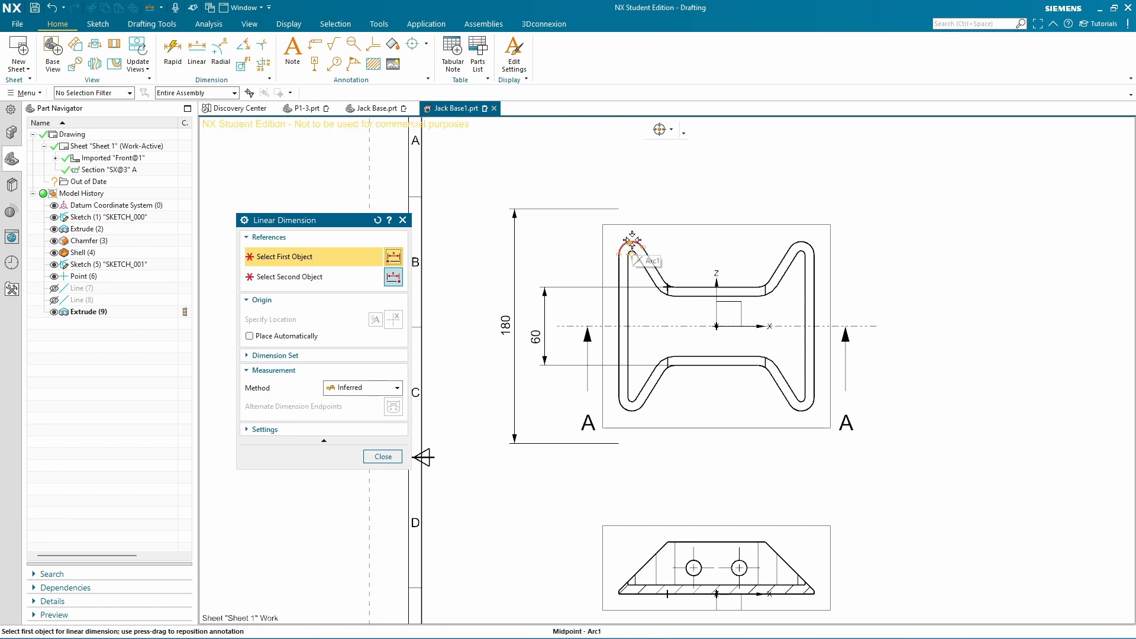
Try a linear dimension between the extreme points of the Front view's upper-left and lower-left rounded corners, and undo it
{"action": "left_click", "coordinate": [632, 239]}
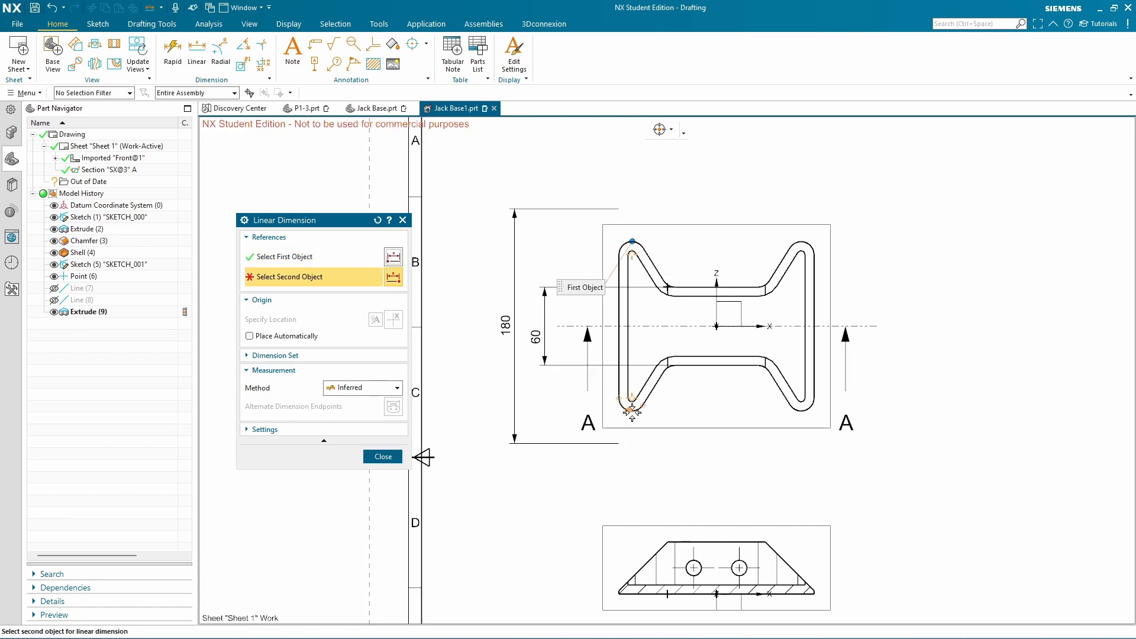
{"action": "left_click", "coordinate": [627, 409]}
{"action": "left_click", "coordinate": [548, 407]}
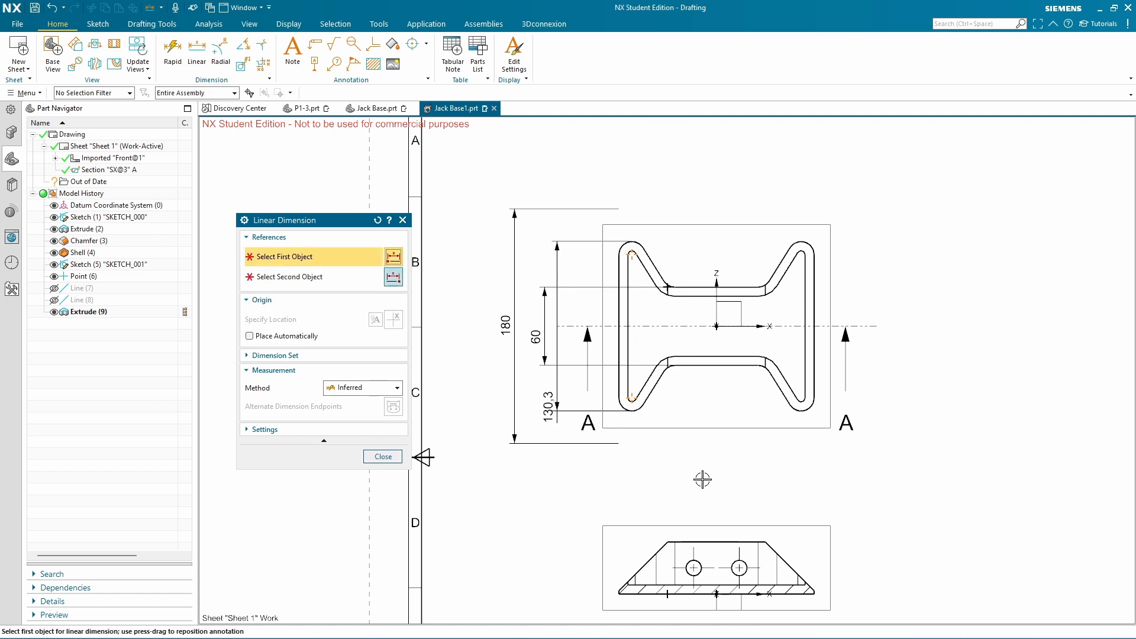
{"action": "key", "text": "Escape"}
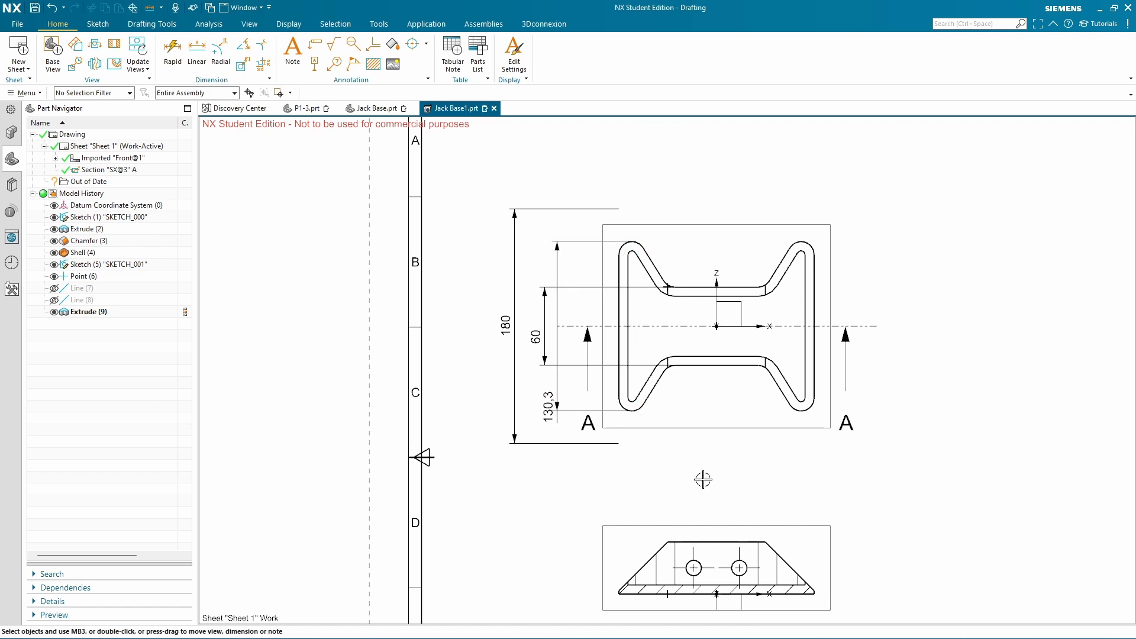
{"action": "key", "text": "ctrl+z"}
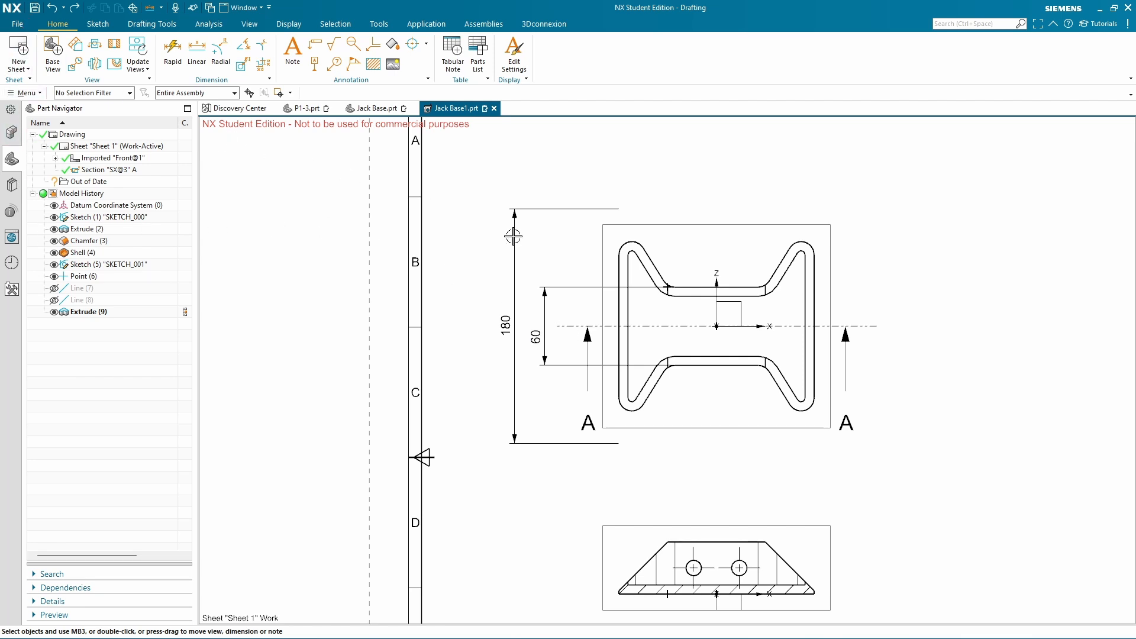
Switch from Drafting to the Sheet Metal application and open SKETCH_000 for editing
{"action": "left_click", "coordinate": [17, 24]}
{"action": "left_click", "coordinate": [155, 227]}
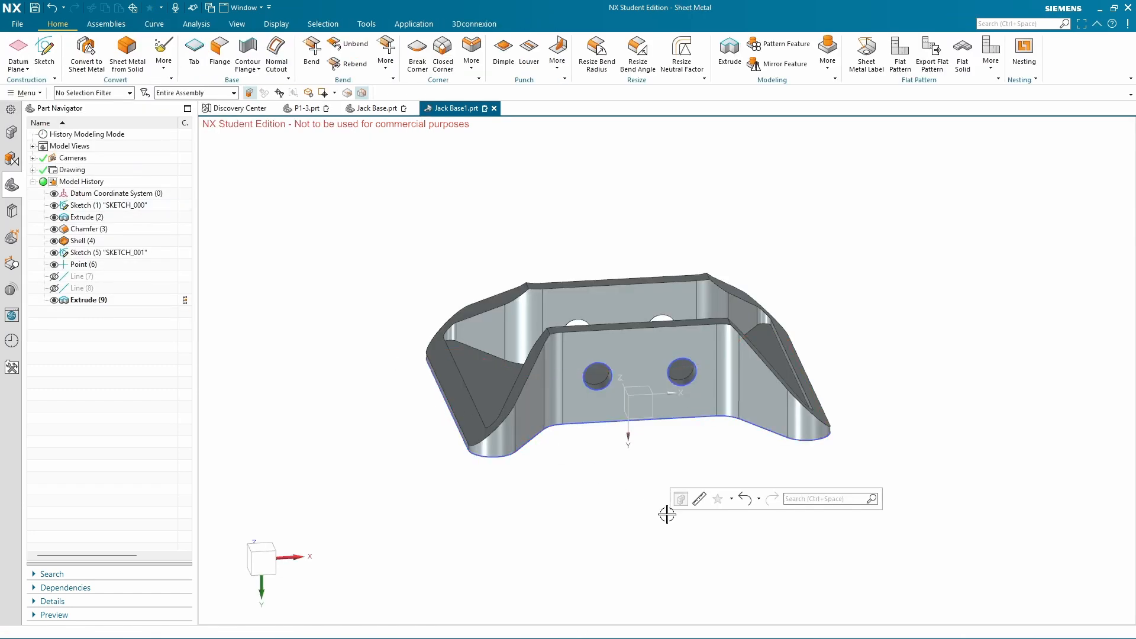
{"action": "middle_click_drag", "start_coordinate": [667, 507], "coordinate": [826, 404]}
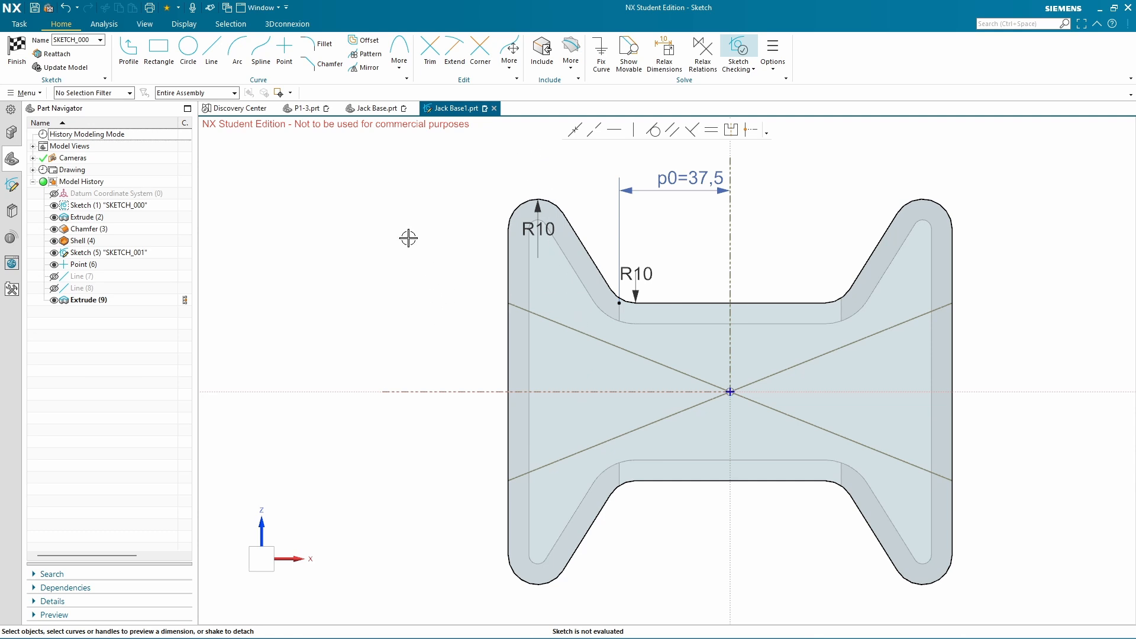
Delete the R10 radial dimension on the sketch profile's upper-left rounded corner
{"action": "left_click", "coordinate": [536, 229]}
{"action": "key", "text": "Delete"}
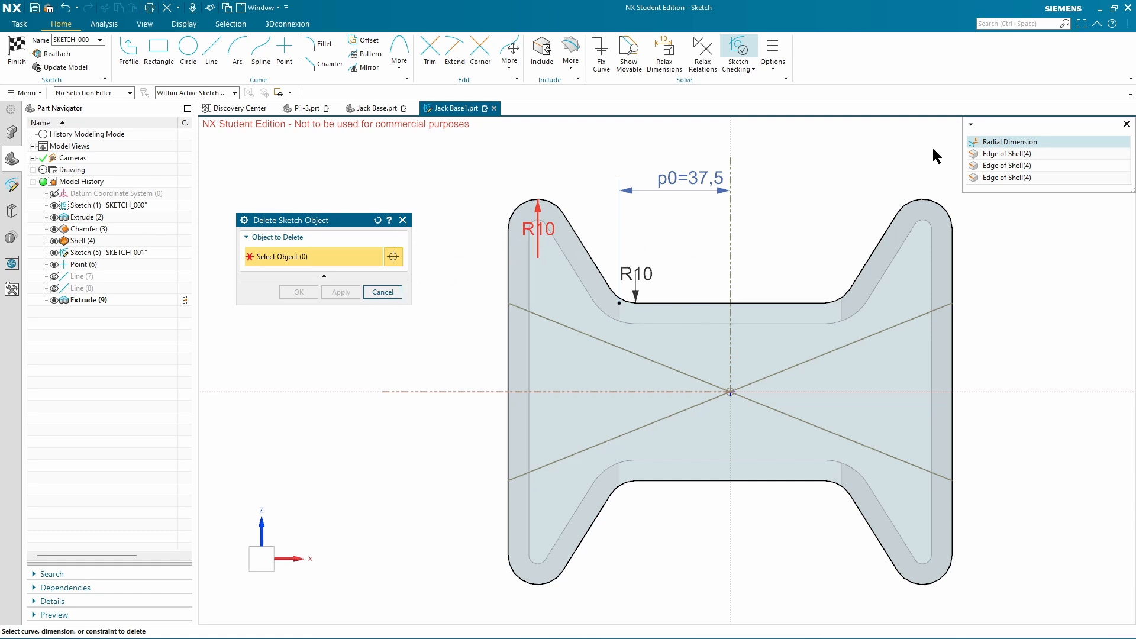
{"action": "left_click", "coordinate": [992, 142]}
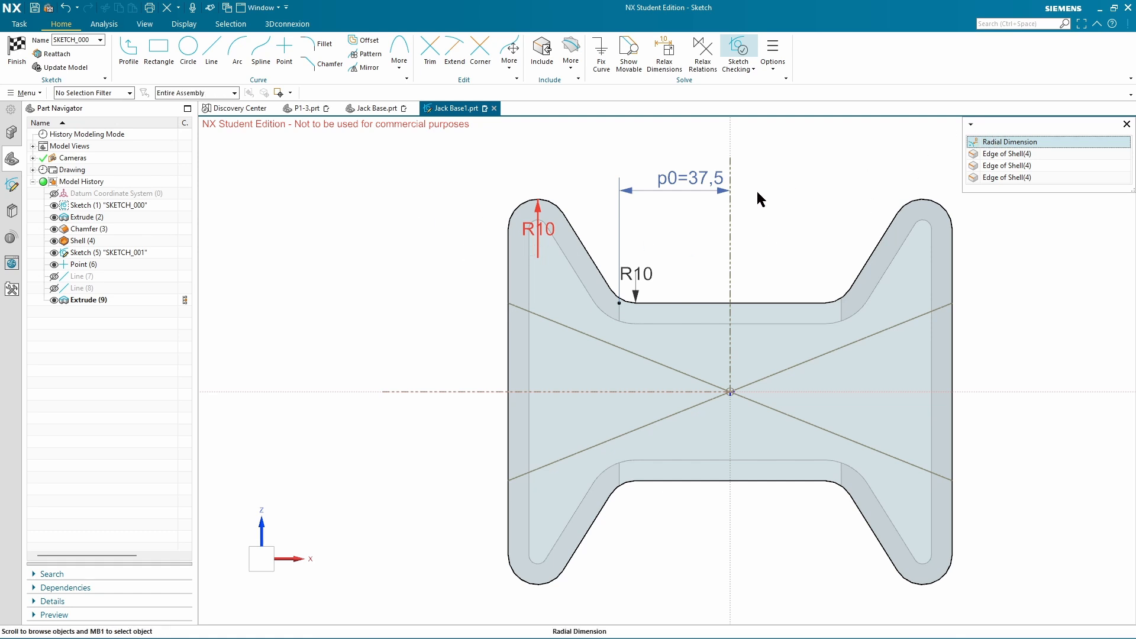
{"action": "left_click", "coordinate": [1005, 142]}
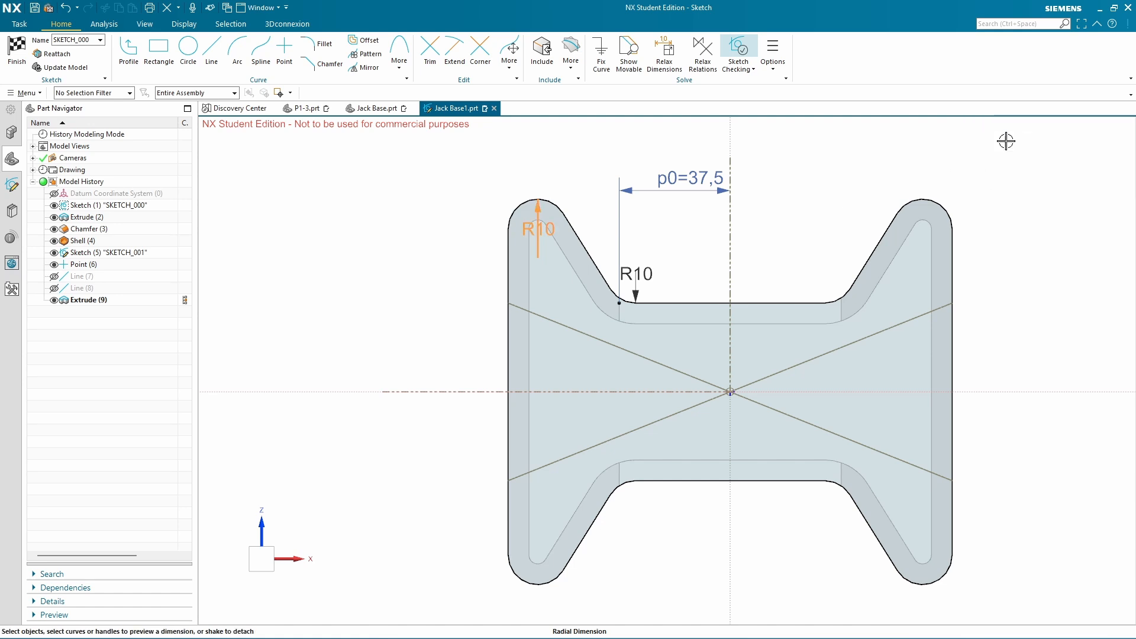
{"action": "key", "text": "Delete"}
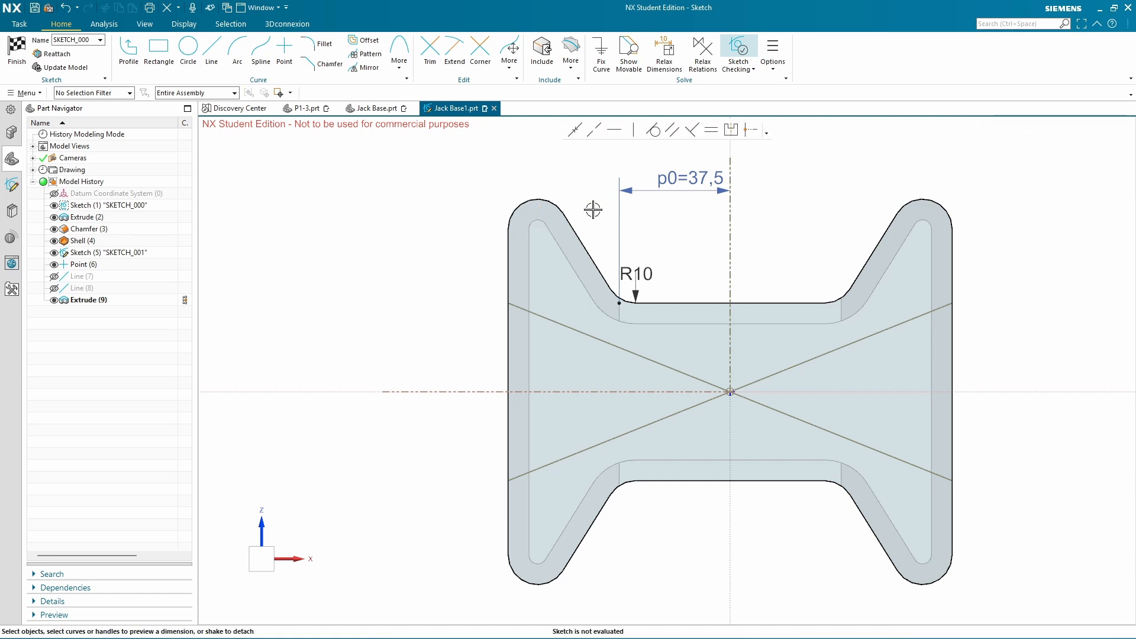
{"action": "left_click", "coordinate": [459, 45]}
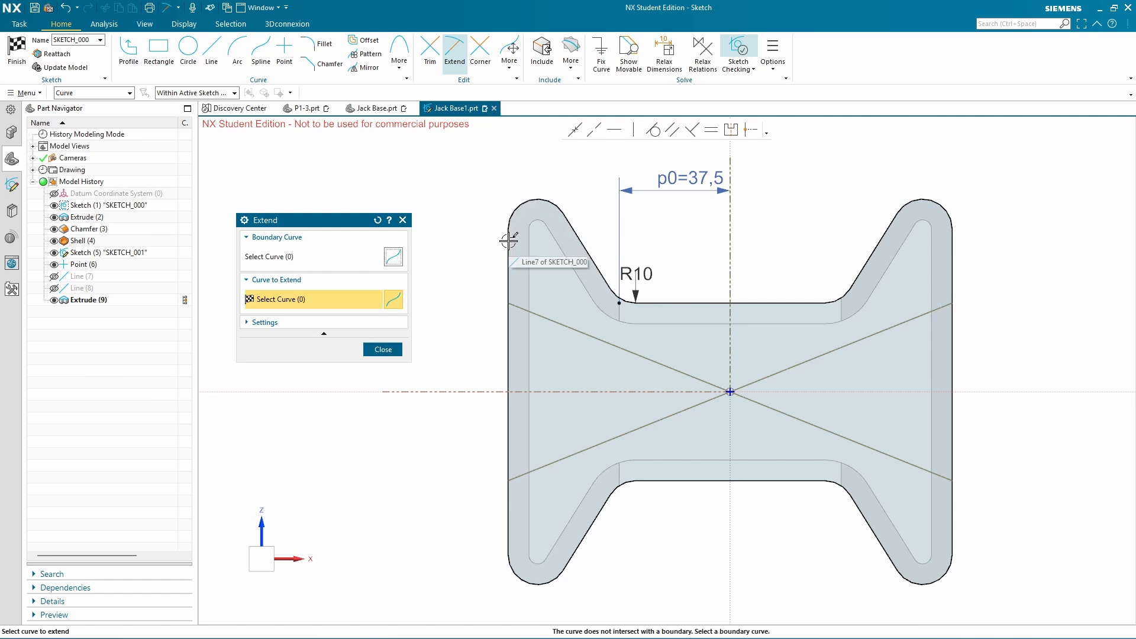
{"action": "scroll", "coordinate": [486, 248], "scroll_direction": "down", "scroll_amount": 2}
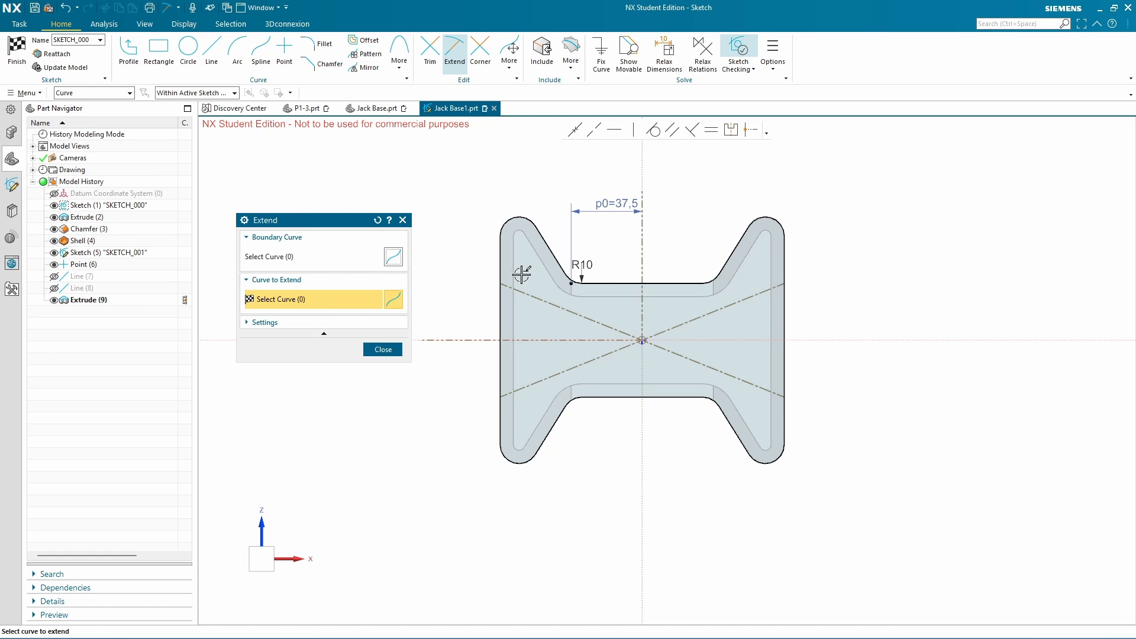
{"action": "left_click", "coordinate": [401, 220]}
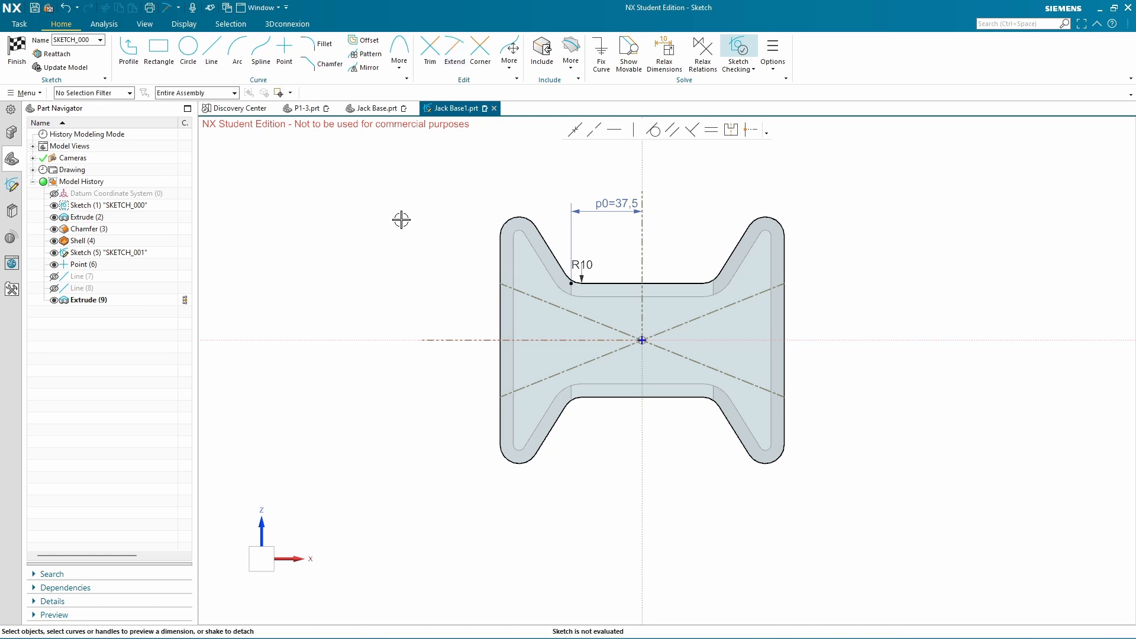
{"action": "left_click", "coordinate": [454, 50]}
Use Corner to join the profile's upper-left slanted line and left vertical line in a sharp corner
{"action": "left_click", "coordinate": [480, 51]}
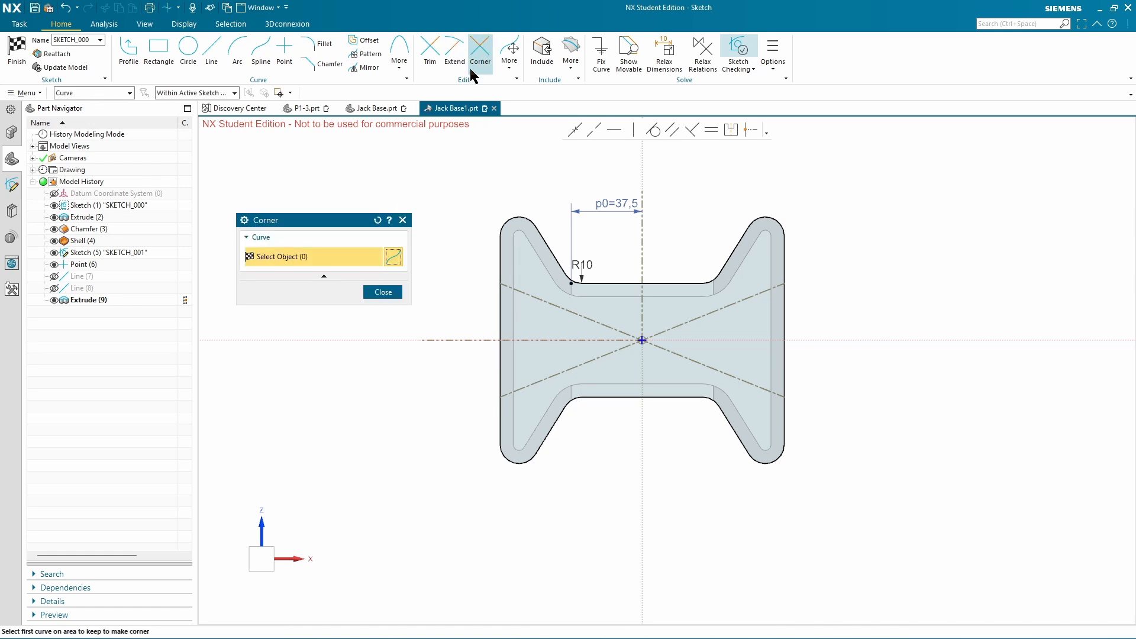
{"action": "left_click", "coordinate": [543, 234]}
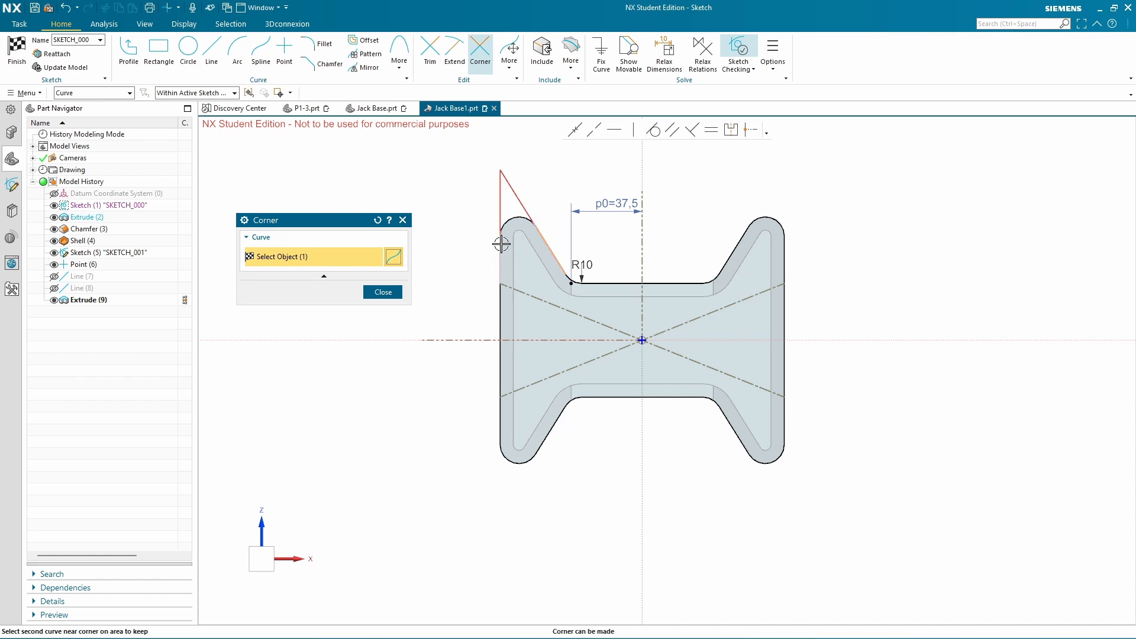
{"action": "left_click", "coordinate": [501, 244]}
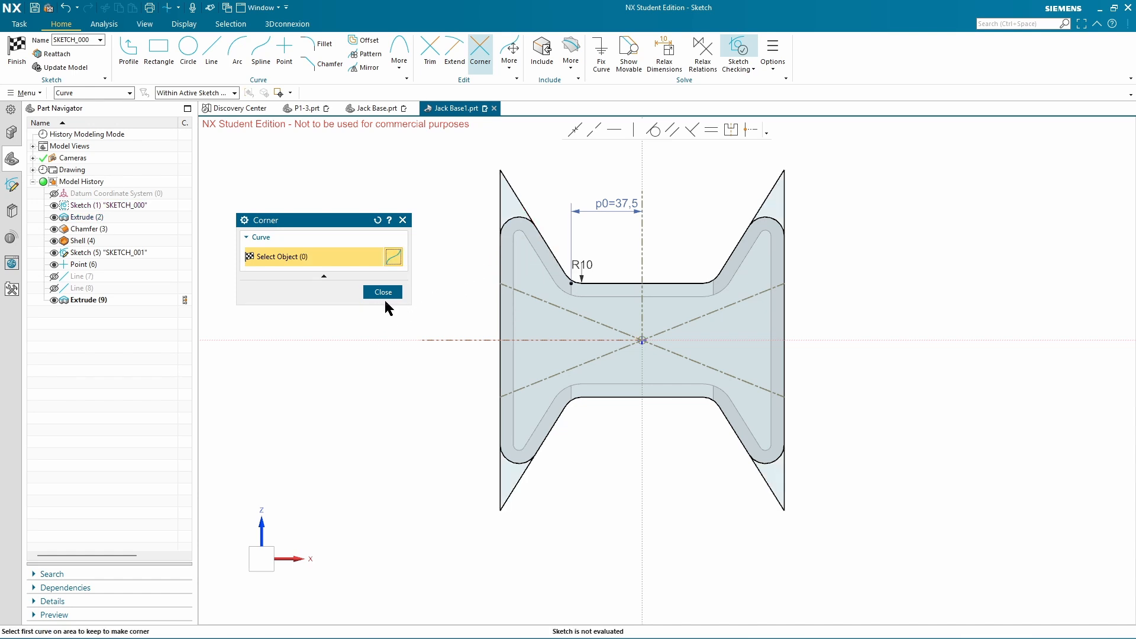
{"action": "left_click", "coordinate": [384, 292]}
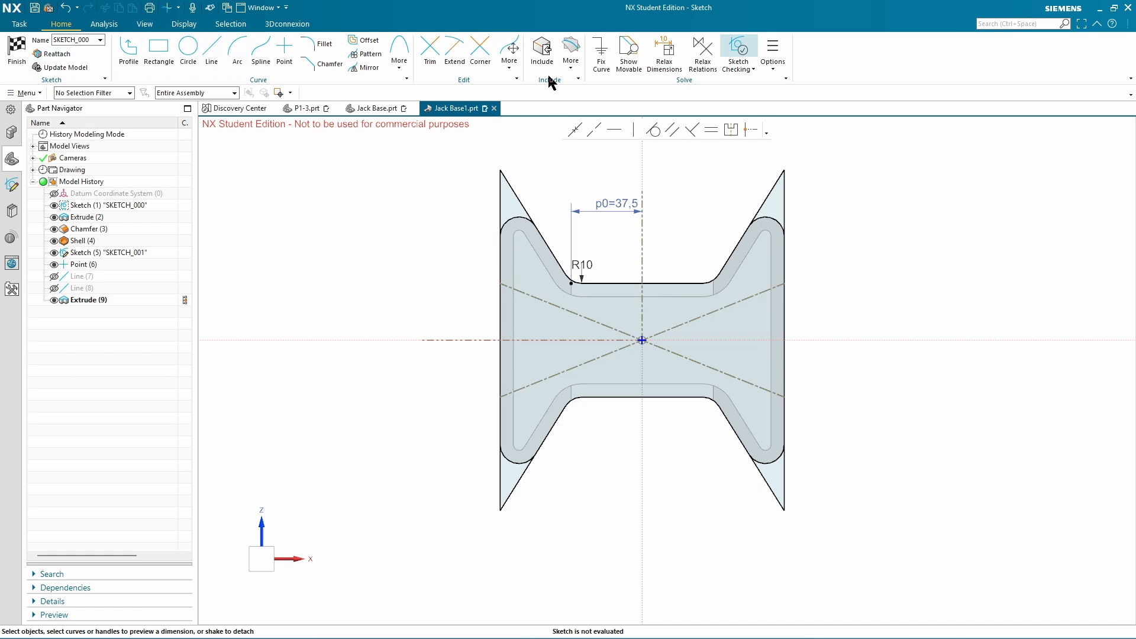
Turn on Relax Dimensions for the sketch
{"action": "left_click", "coordinate": [663, 57]}
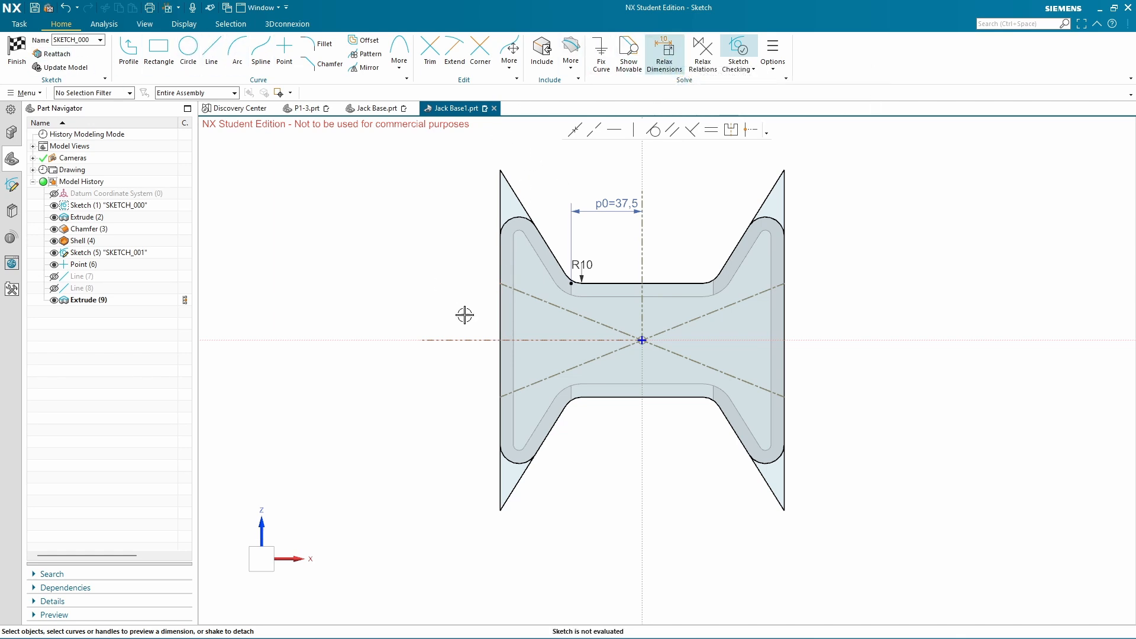
{"action": "left_click", "coordinate": [472, 342]}
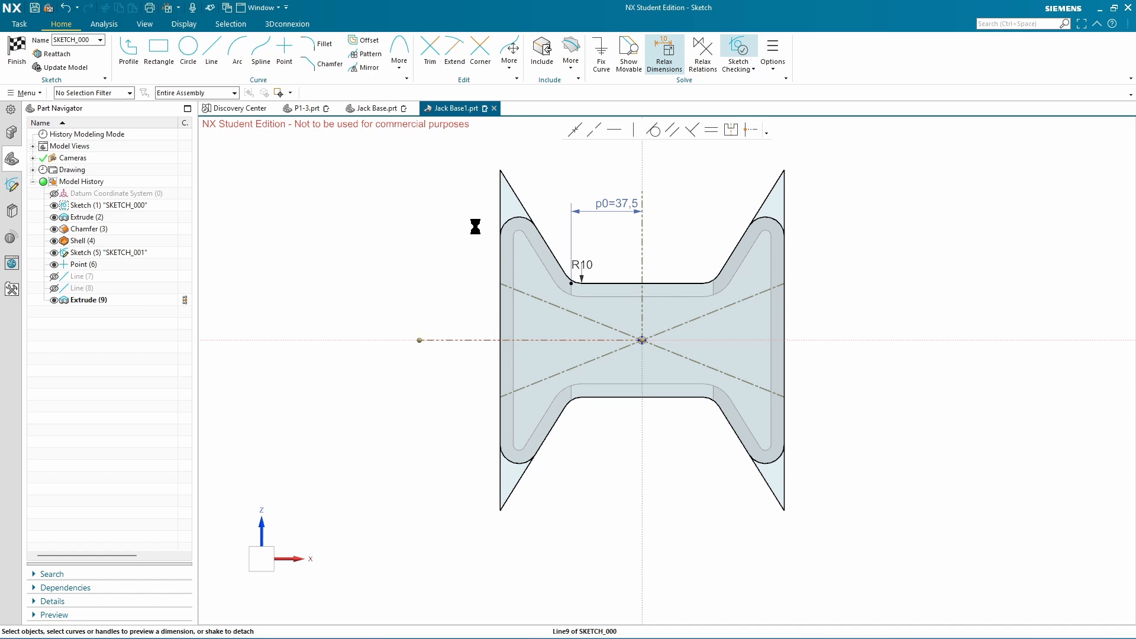
{"action": "left_click", "coordinate": [497, 171]}
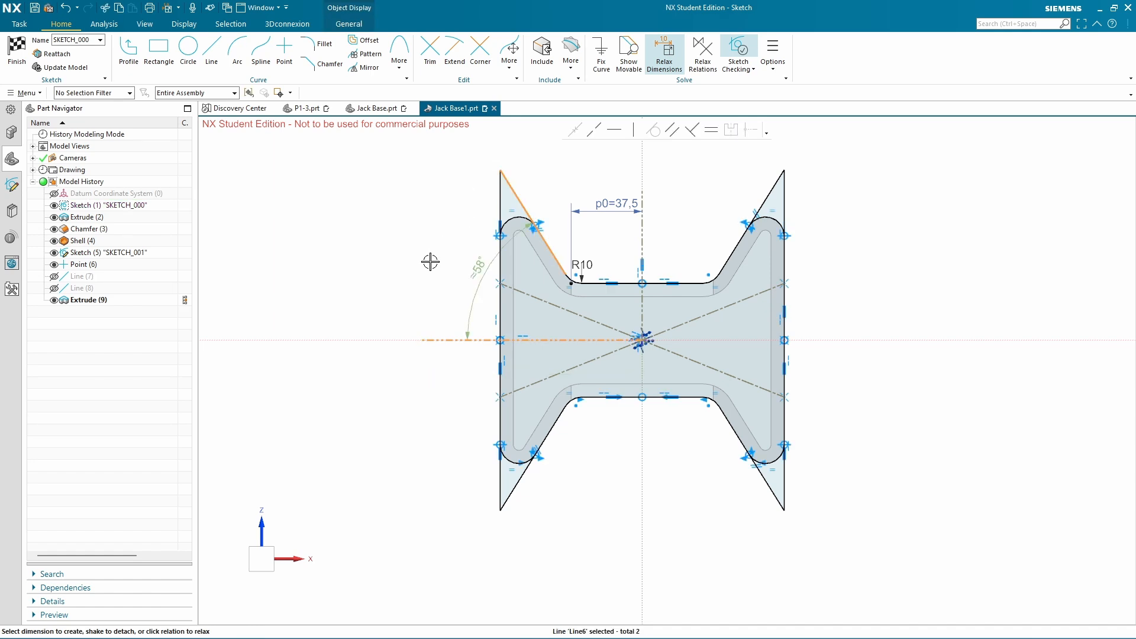
{"action": "left_click", "coordinate": [500, 171]}
{"action": "left_click", "coordinate": [427, 340]}
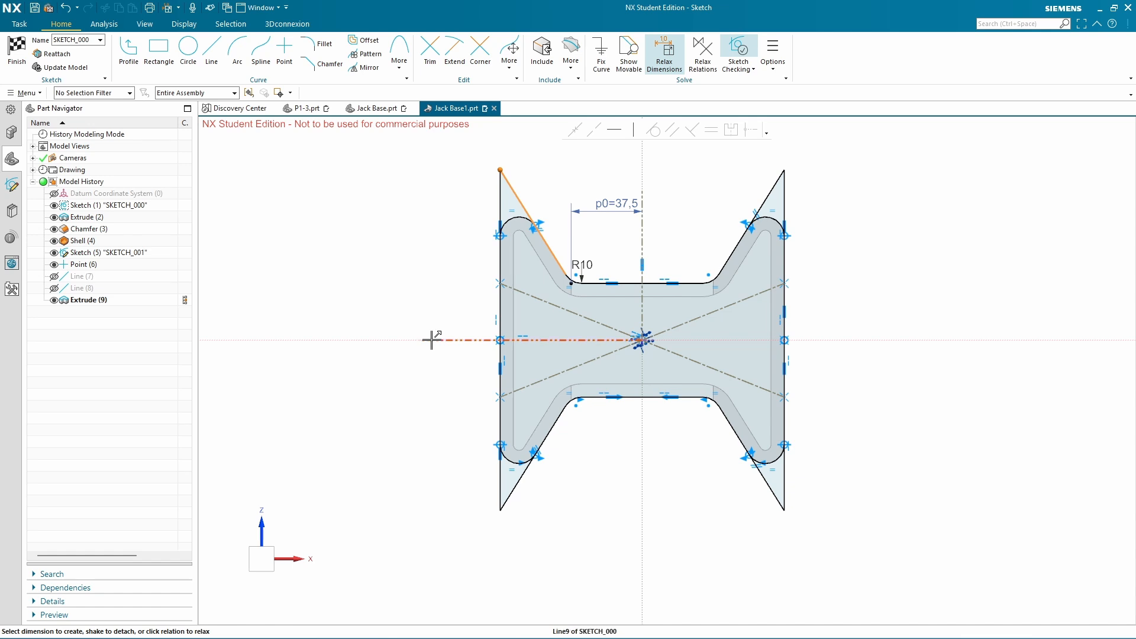
{"action": "key", "text": "Escape"}
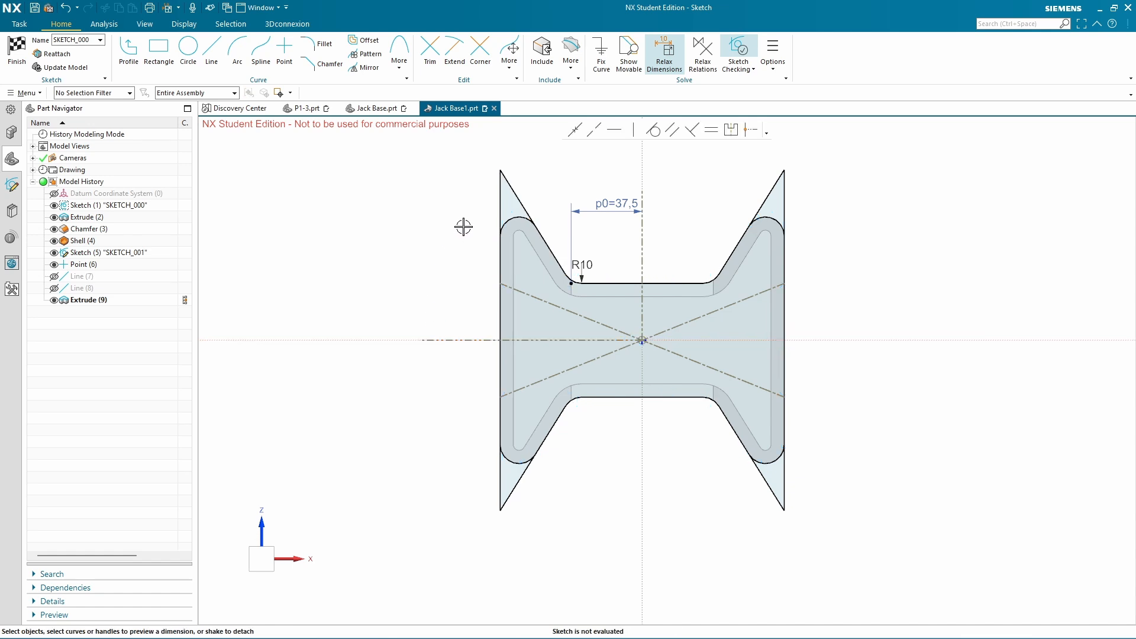
{"action": "left_click", "coordinate": [664, 53]}
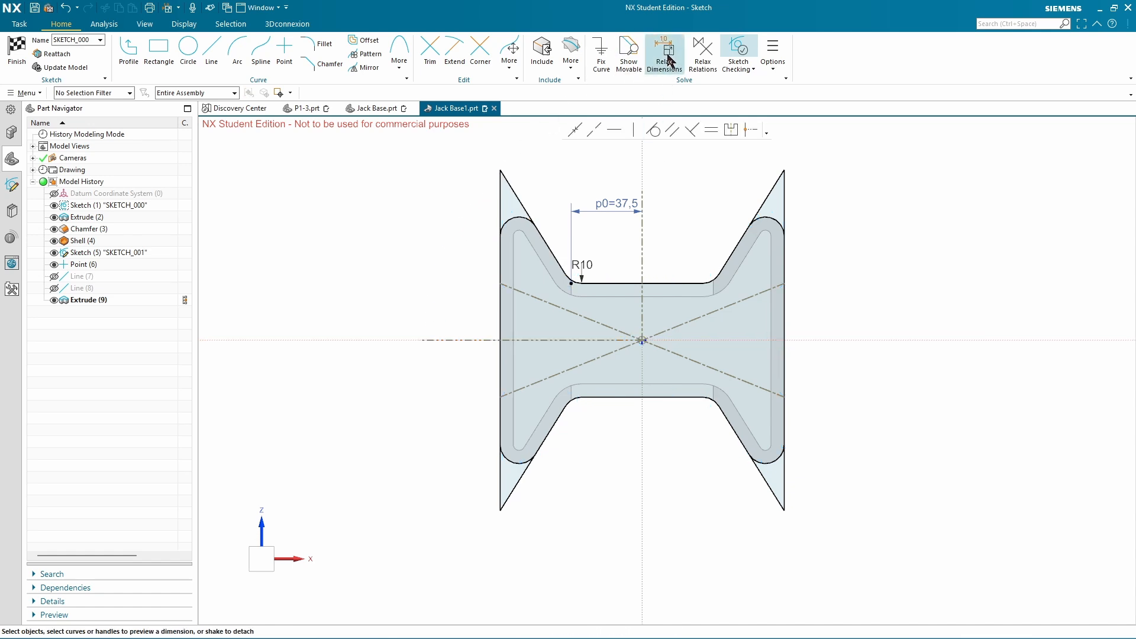
{"action": "left_click", "coordinate": [436, 339]}
{"action": "left_click", "coordinate": [502, 170]}
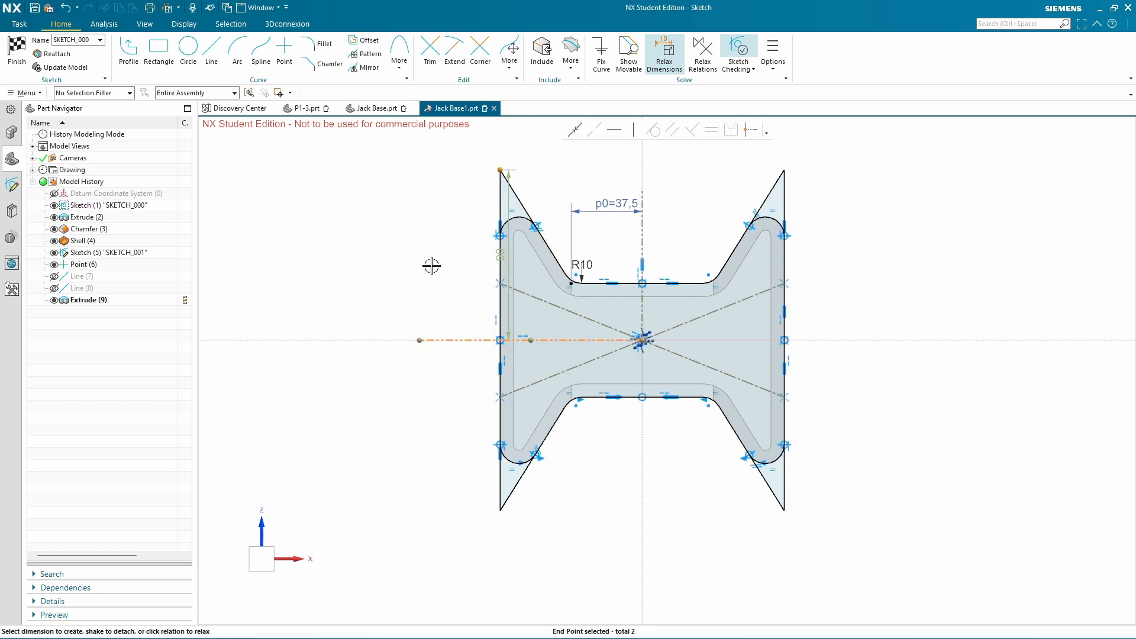
{"action": "key", "text": "Escape"}
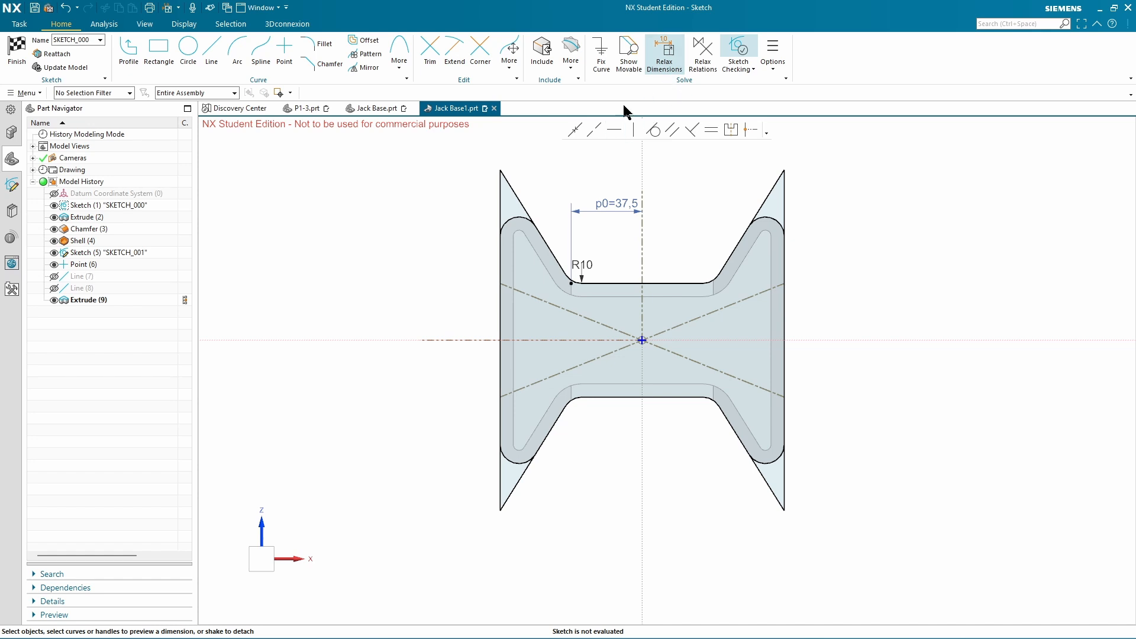
Dimension the vertical distance from the horizontal centreline to the profile's upper-left sharp corner and set it to 60 mm
{"action": "left_click", "coordinate": [437, 338]}
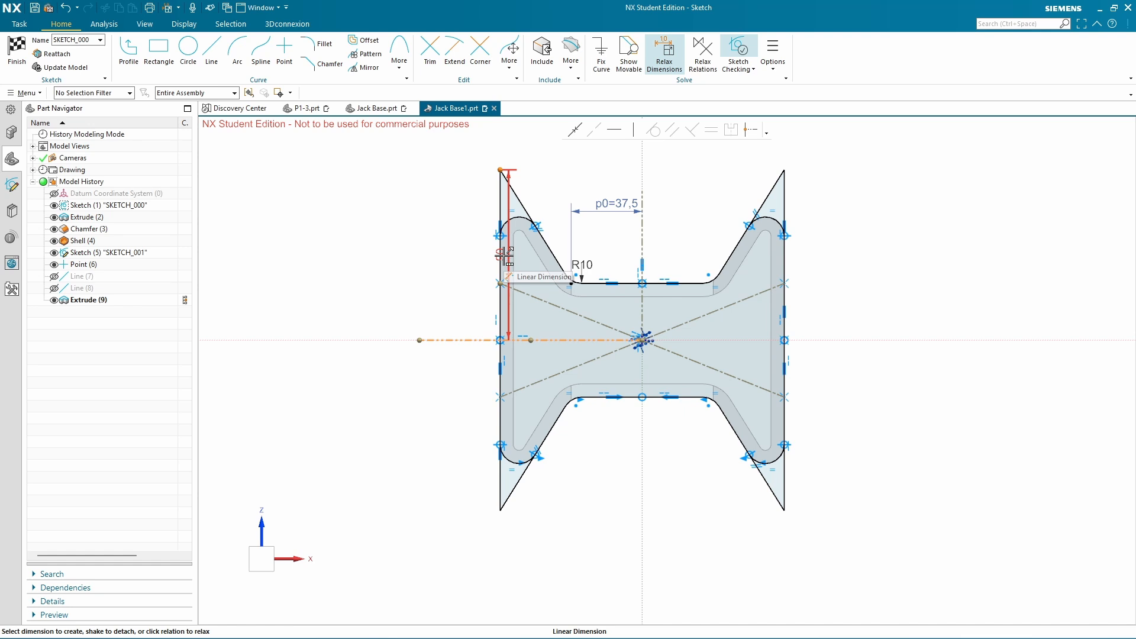
{"action": "left_click", "coordinate": [504, 259]}
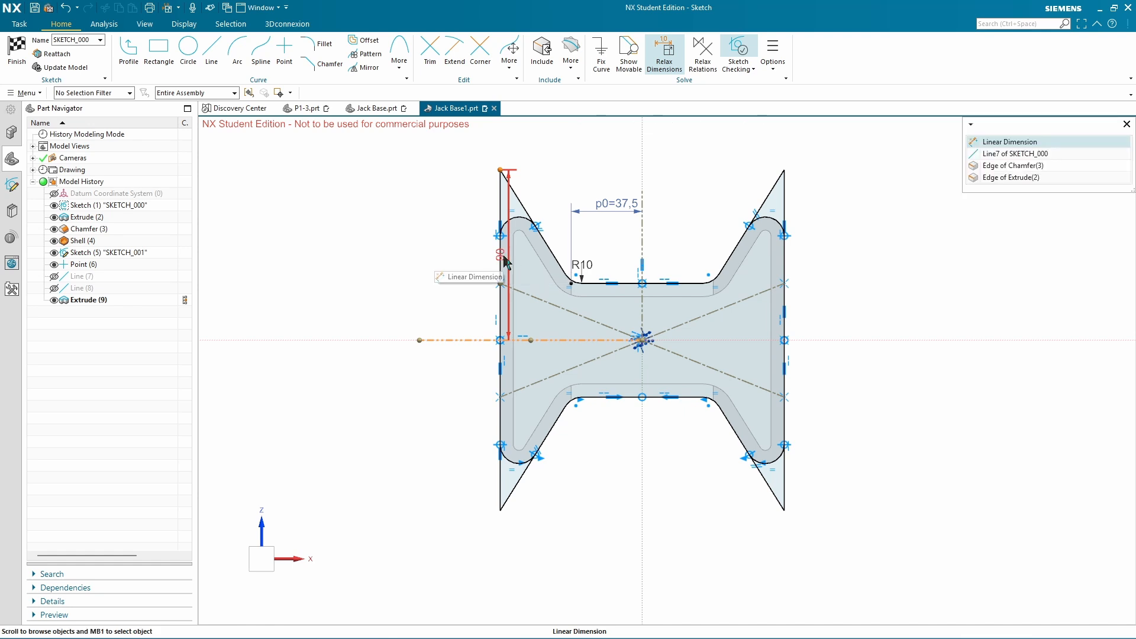
{"action": "left_click", "coordinate": [982, 142]}
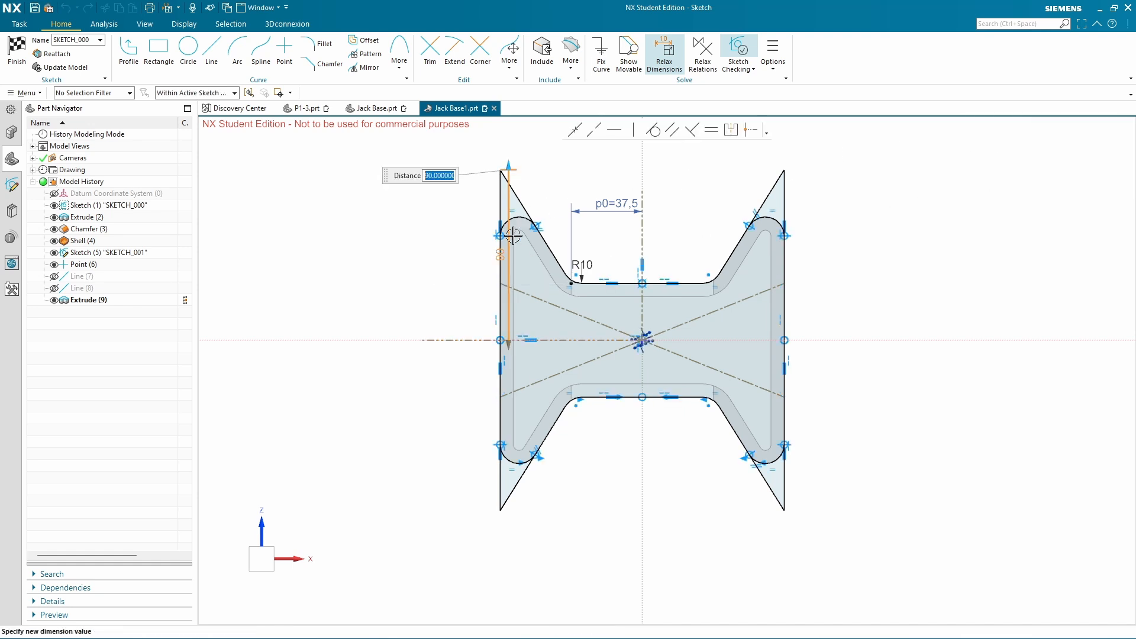
{"action": "type", "text": "60"}
{"action": "key", "text": "Return"}
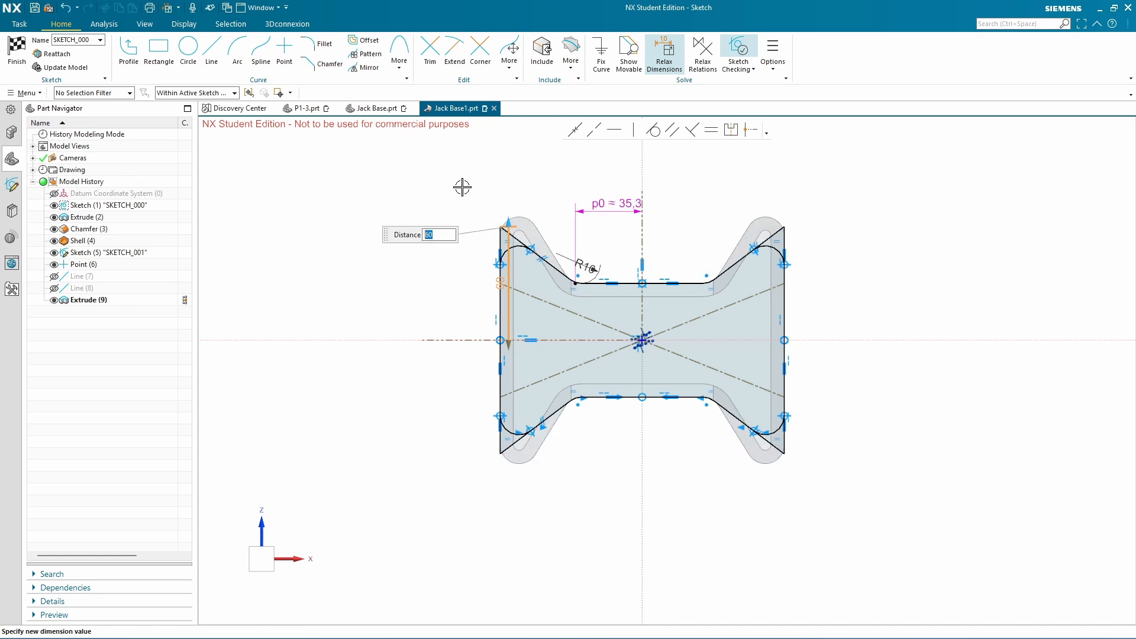
{"action": "key", "text": "Escape"}
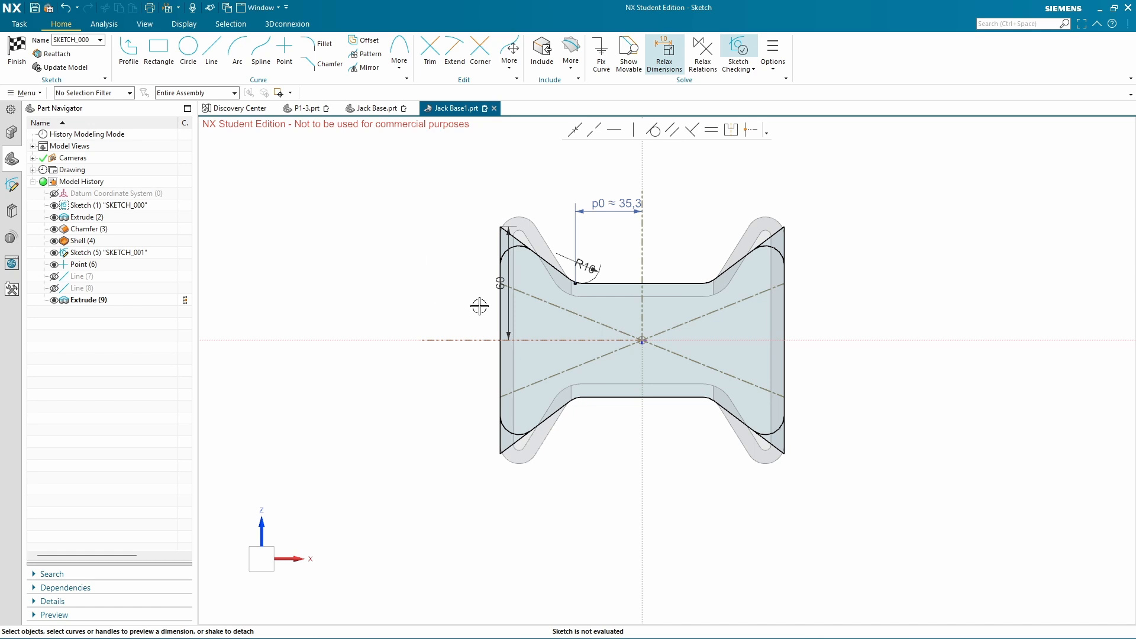
Delete the leftover arc at the profile's upper-left corner and move the 60 mm dimension outside the profile's left edge
{"action": "scroll", "coordinate": [523, 266], "scroll_direction": "up", "scroll_amount": 2}
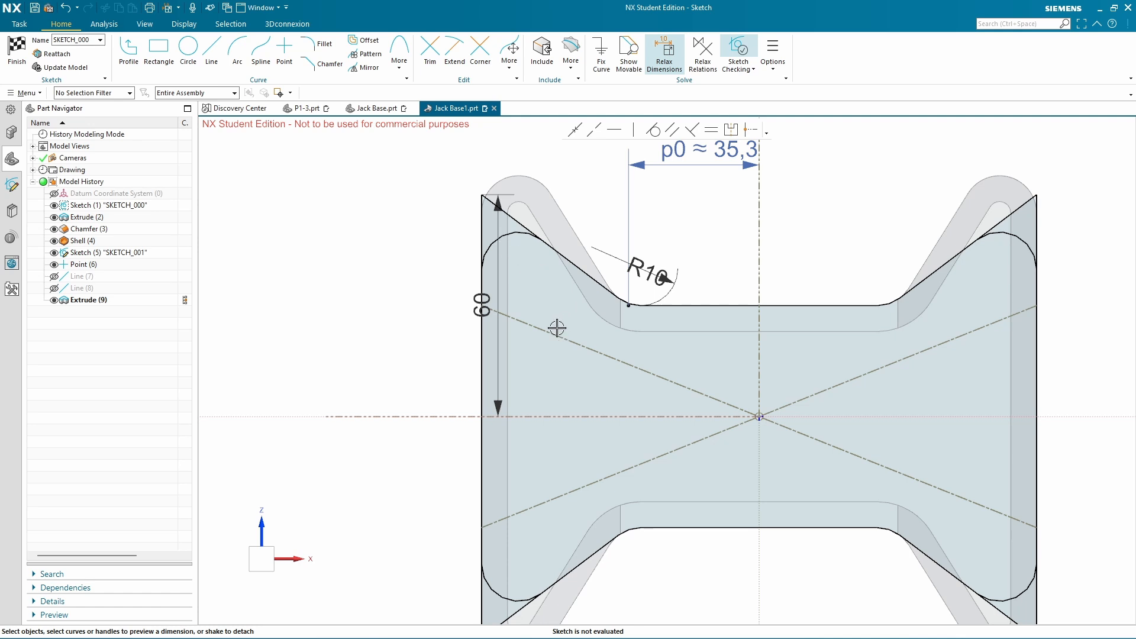
{"action": "scroll", "coordinate": [428, 317], "scroll_direction": "down", "scroll_amount": 2}
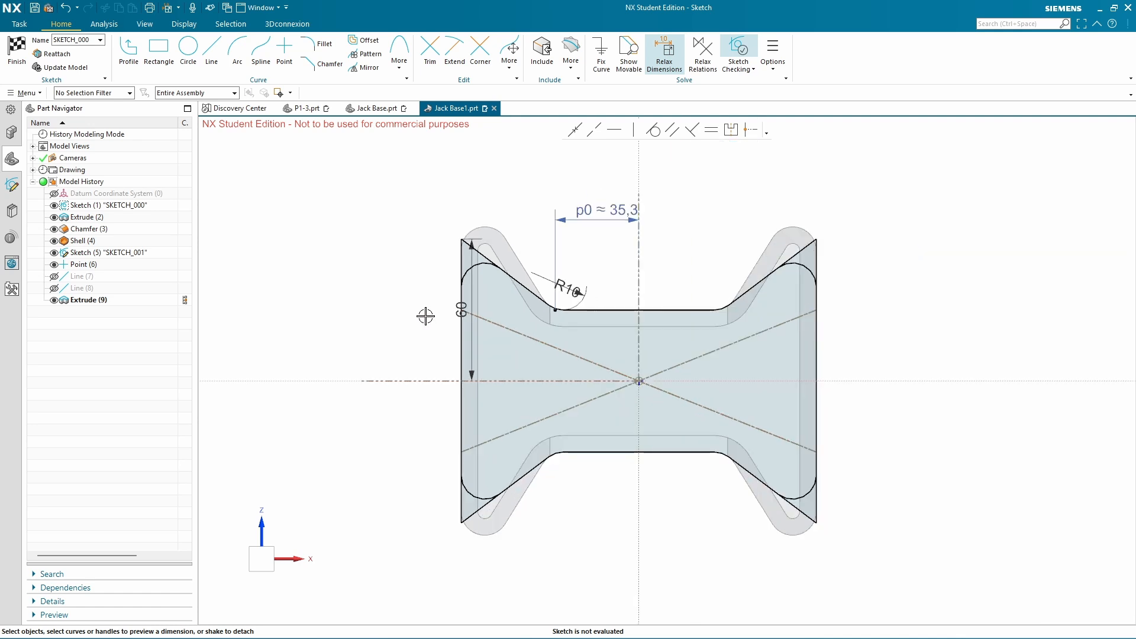
{"action": "left_click", "coordinate": [476, 263]}
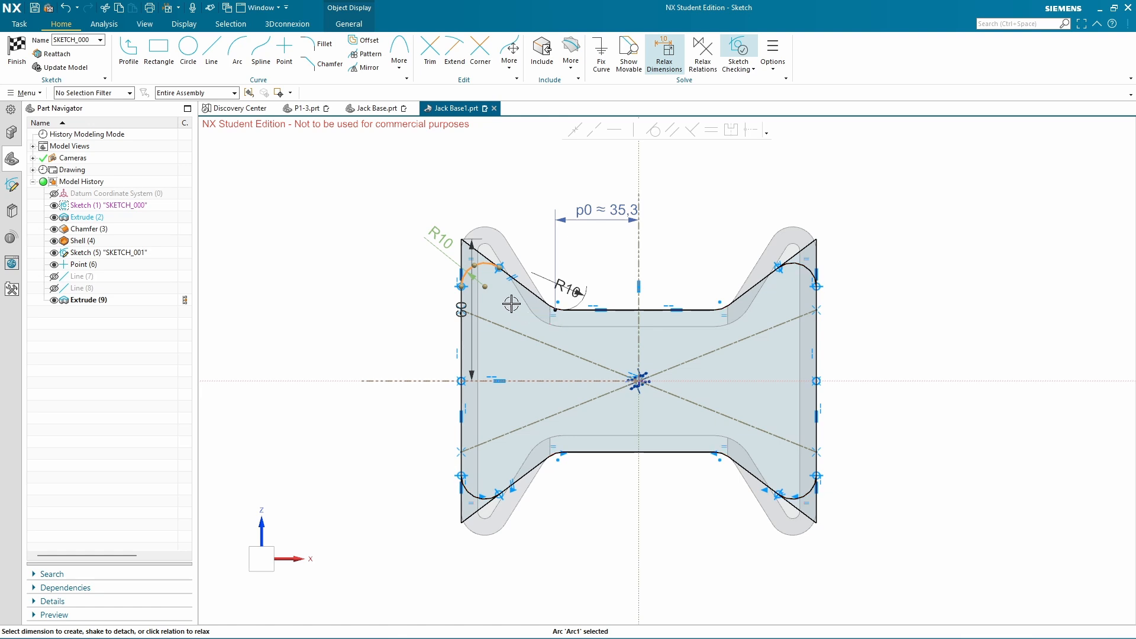
{"action": "key", "text": "Delete"}
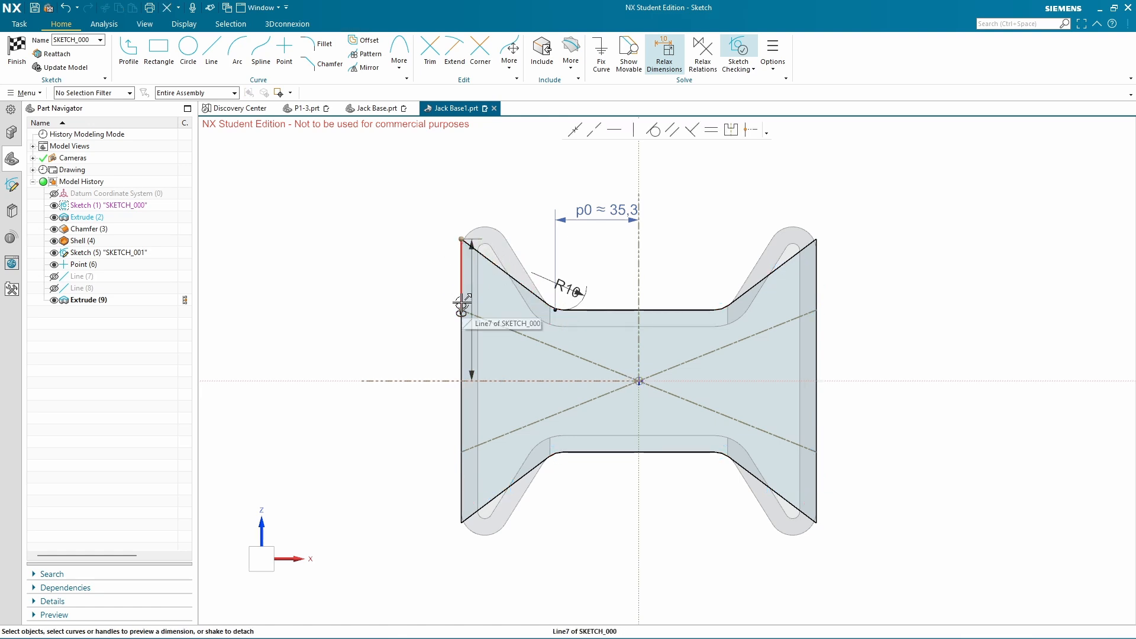
{"action": "left_click_drag", "start_coordinate": [461, 307], "coordinate": [408, 307]}
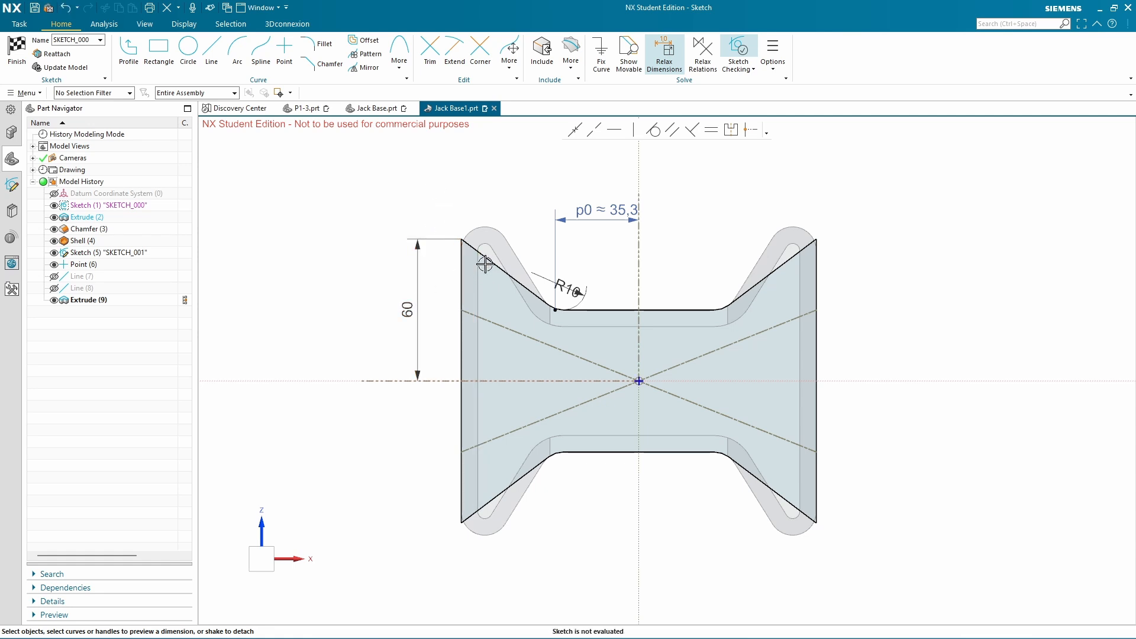
Fillet the profile's upper-left corner between the left vertical line and the slanted line with a 10 mm radius
{"action": "left_click", "coordinate": [311, 43]}
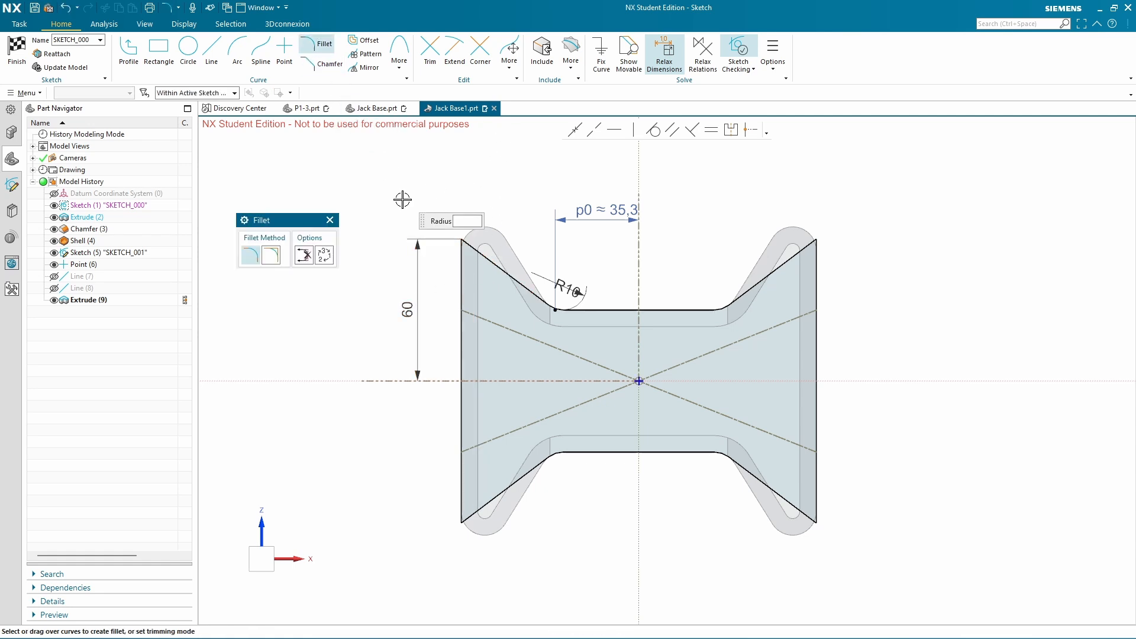
{"action": "left_click", "coordinate": [464, 255]}
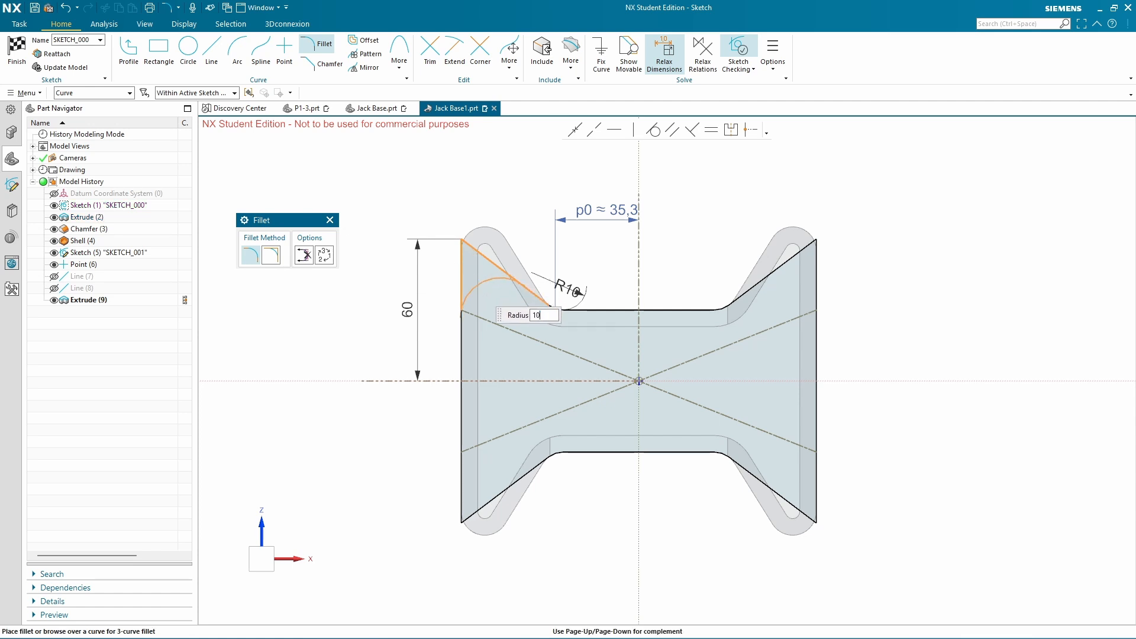
{"action": "key", "text": "Return"}
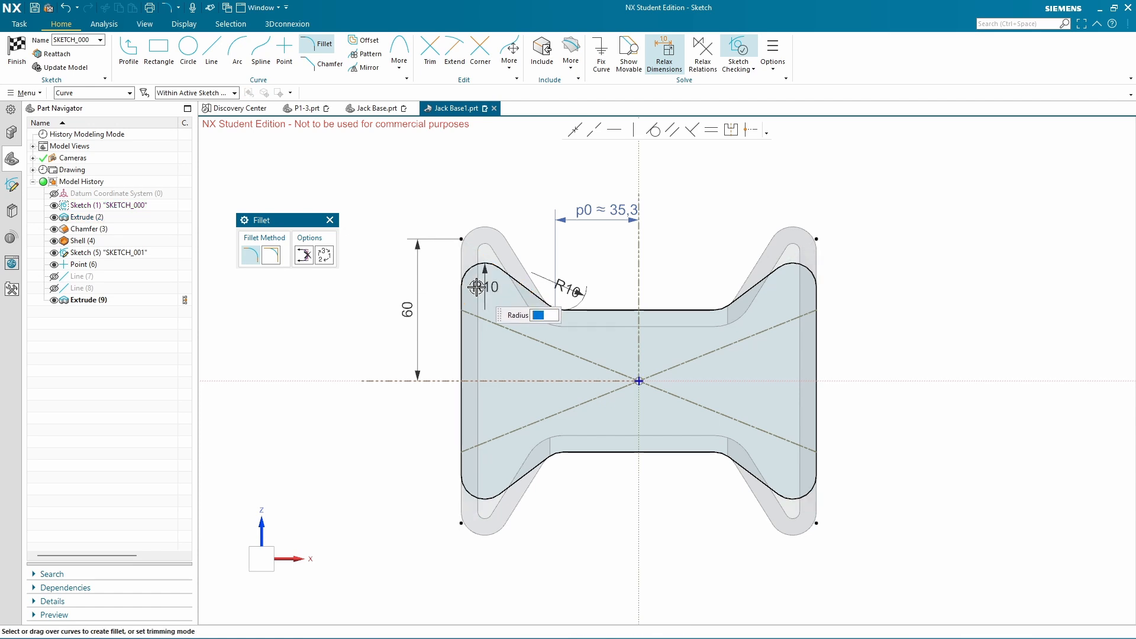
{"action": "key", "text": "Escape"}
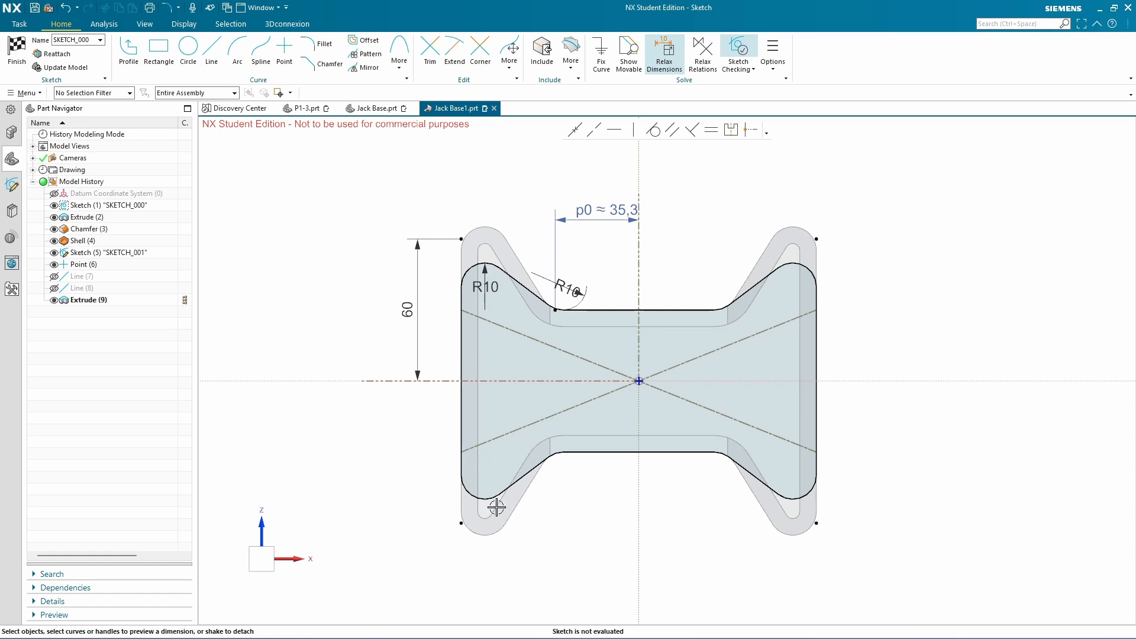
Finish the sketch and switch from Sheet Metal to the Drafting application
{"action": "left_click", "coordinate": [638, 249]}
{"action": "left_click", "coordinate": [16, 52]}
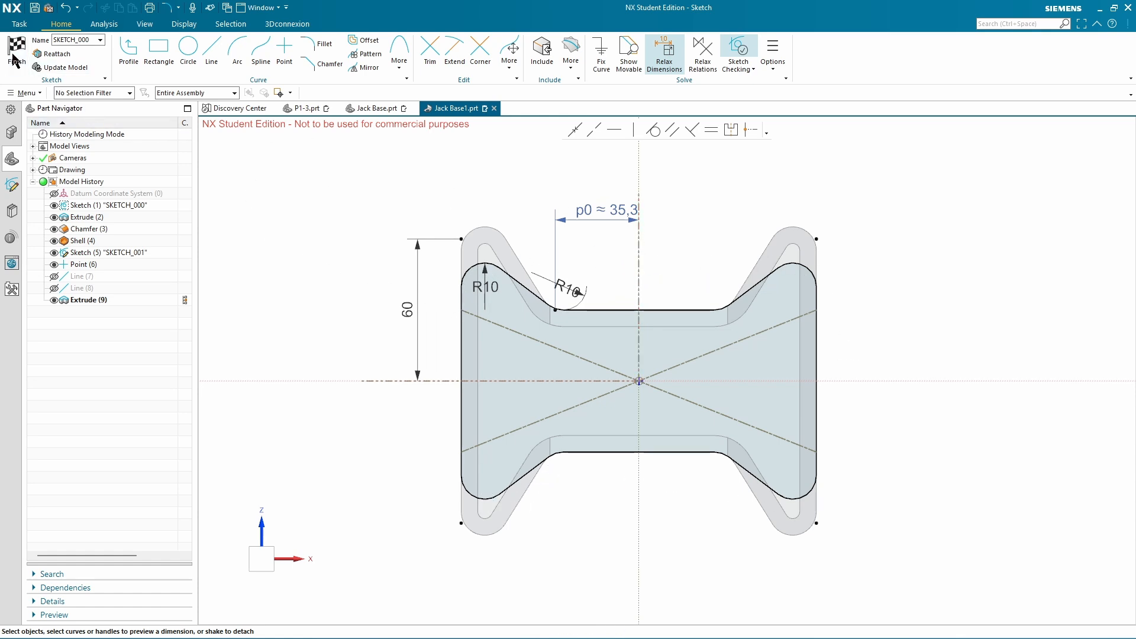
{"action": "left_click", "coordinate": [633, 357]}
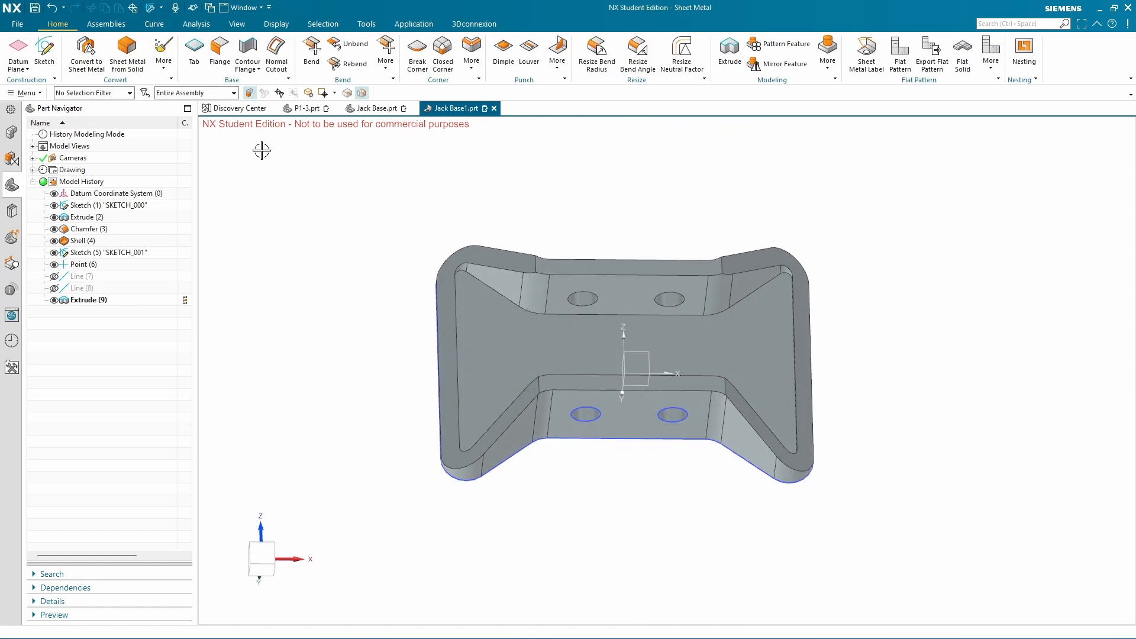
{"action": "left_click", "coordinate": [23, 27]}
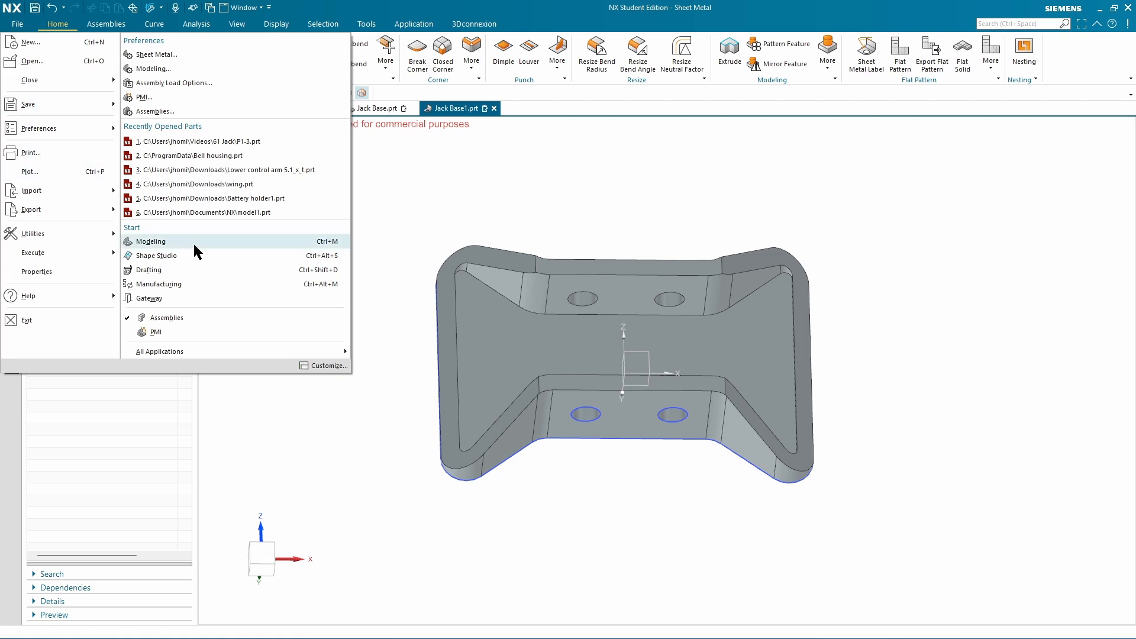
{"action": "left_click", "coordinate": [208, 265]}
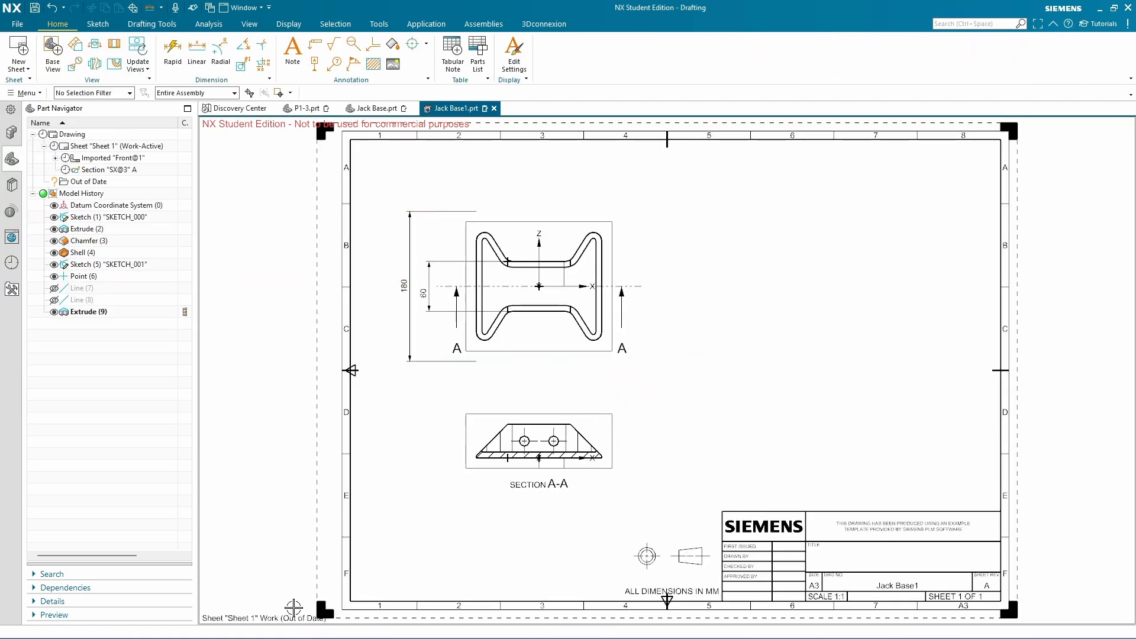
Update the out-of-date Front and A-A section views on the drawing sheet
{"action": "left_click", "coordinate": [137, 52]}
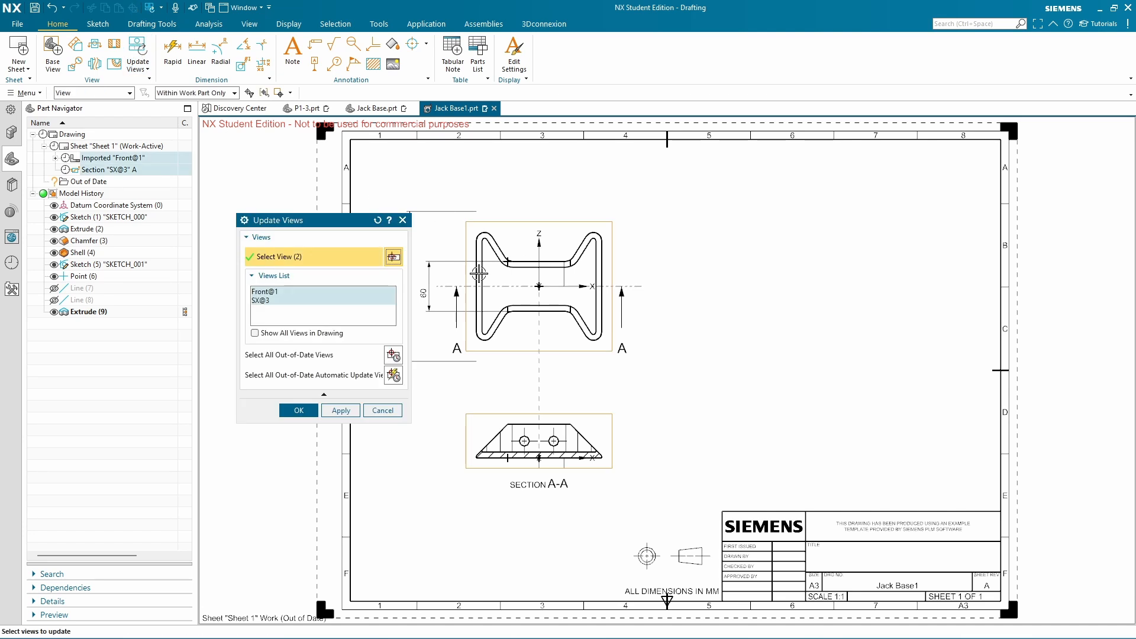
{"action": "left_click", "coordinate": [299, 410]}
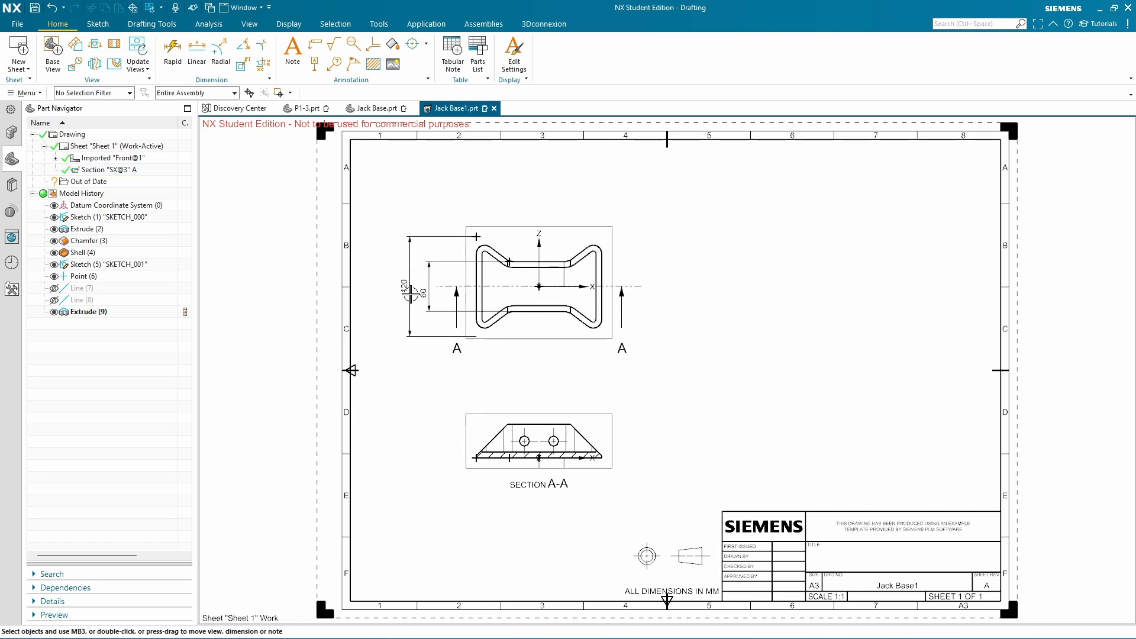
{"action": "scroll", "coordinate": [424, 278], "scroll_direction": "up", "scroll_amount": 5}
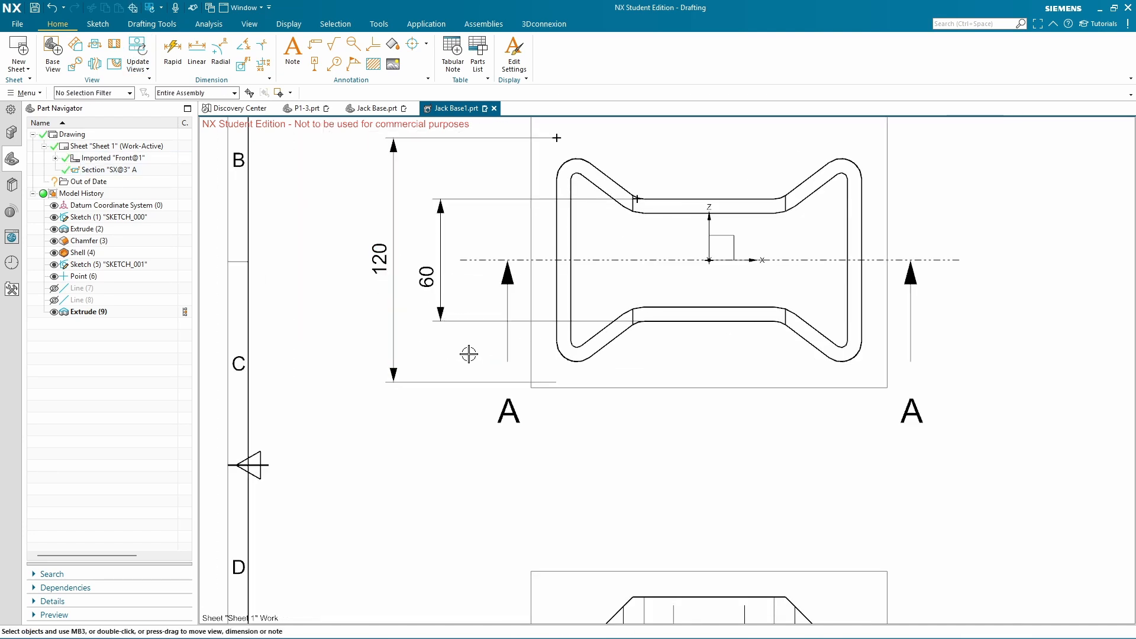
{"action": "middle_click_drag", "start_coordinate": [474, 268], "coordinate": [504, 298]}
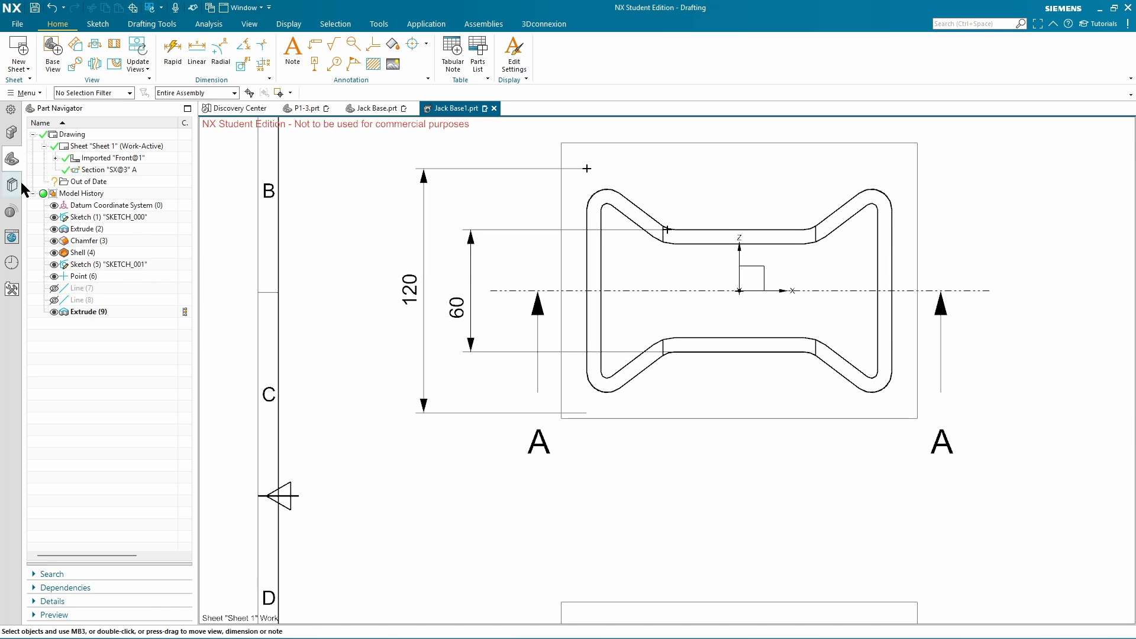
Consult the Project 1 PDF in Foxit PDF Reader, and add a linear dimension for the Front view's overall width below its outline
{"action": "key", "text": "alt+Tab"}
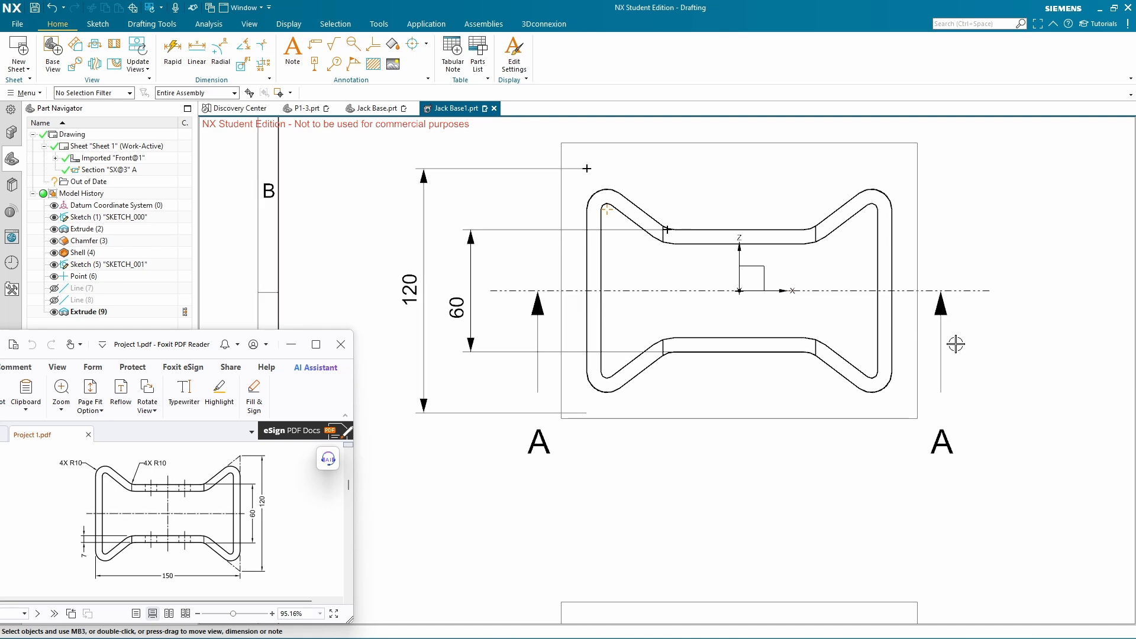
{"action": "left_click", "coordinate": [197, 48]}
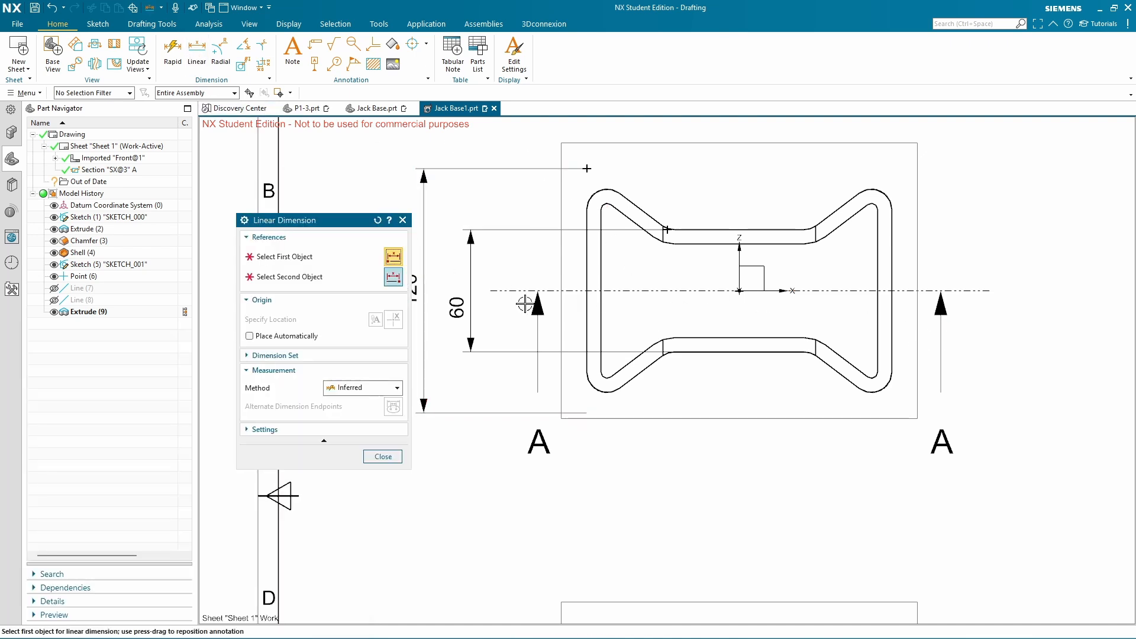
{"action": "left_click", "coordinate": [586, 320]}
{"action": "left_click", "coordinate": [891, 323]}
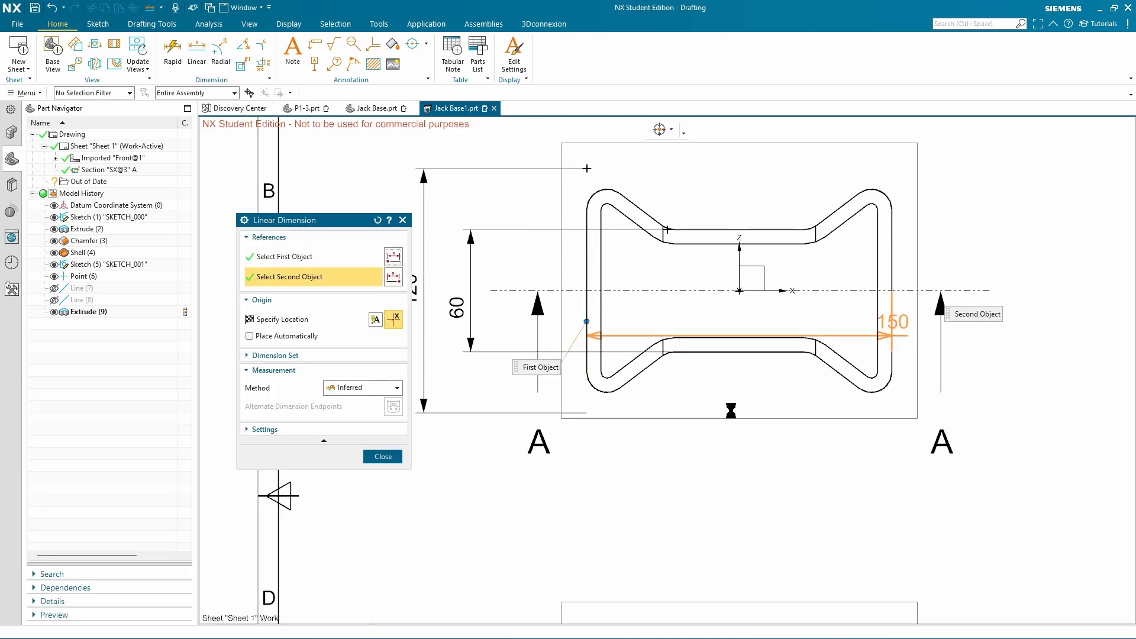
{"action": "left_click", "coordinate": [738, 427]}
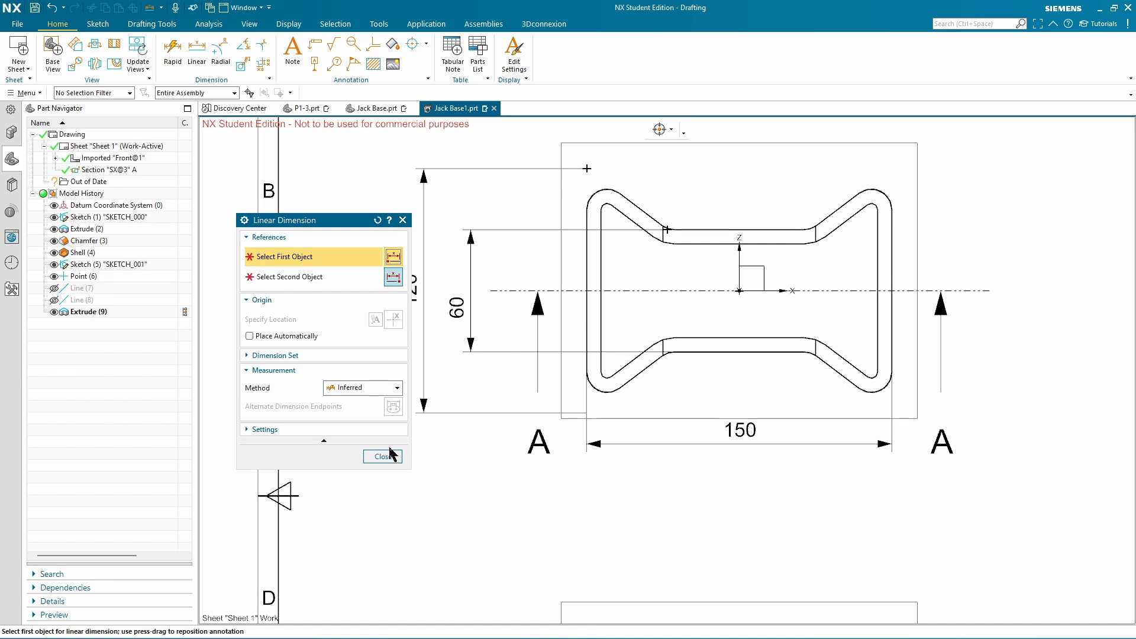
{"action": "left_click", "coordinate": [383, 456]}
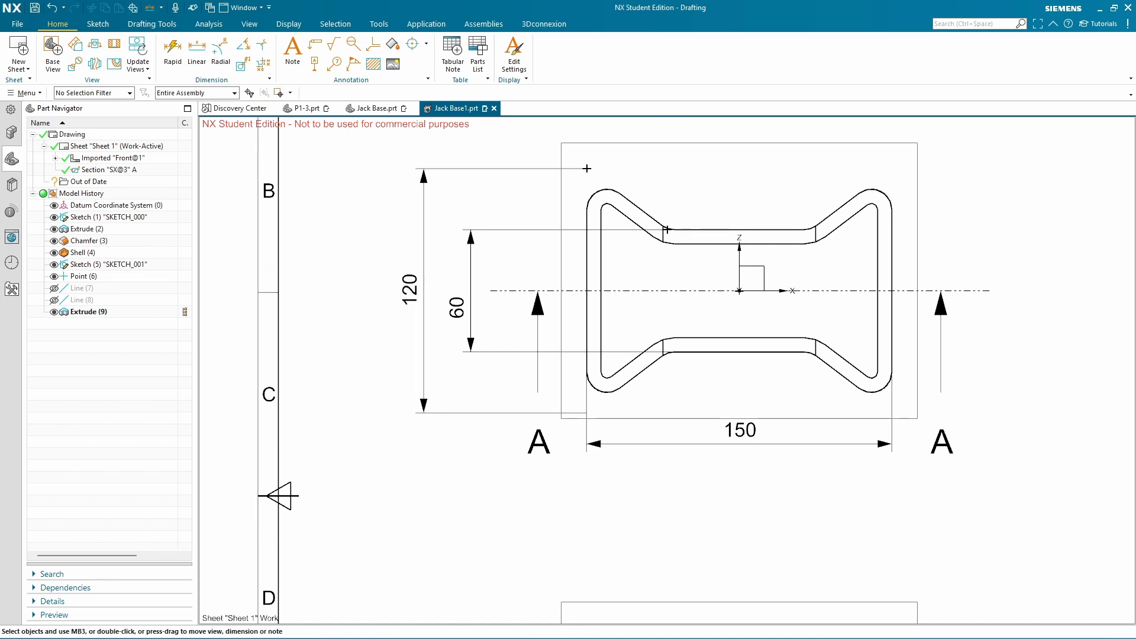
Consult the section view's dimensions in the Project 1 PDF in Foxit PDF Reader, and return to section A-A on the NX sheet
{"action": "key", "text": "alt+Tab"}
{"action": "scroll", "coordinate": [267, 556], "scroll_direction": "down", "scroll_amount": 3}
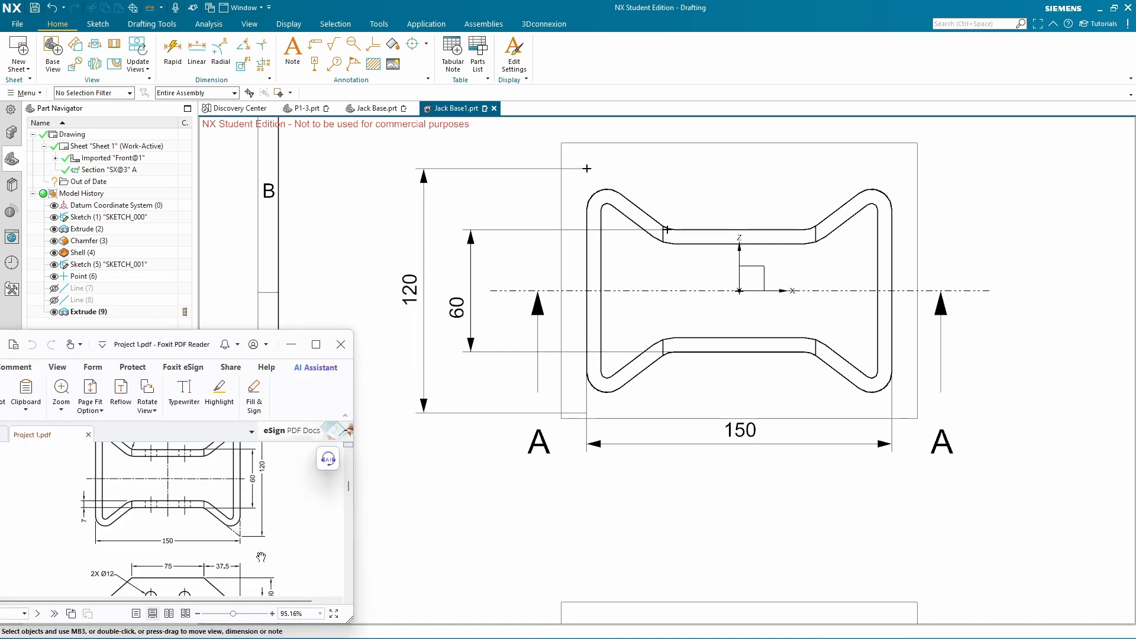
{"action": "left_click", "coordinate": [748, 544]}
{"action": "scroll", "coordinate": [748, 525], "scroll_direction": "down", "scroll_amount": 5}
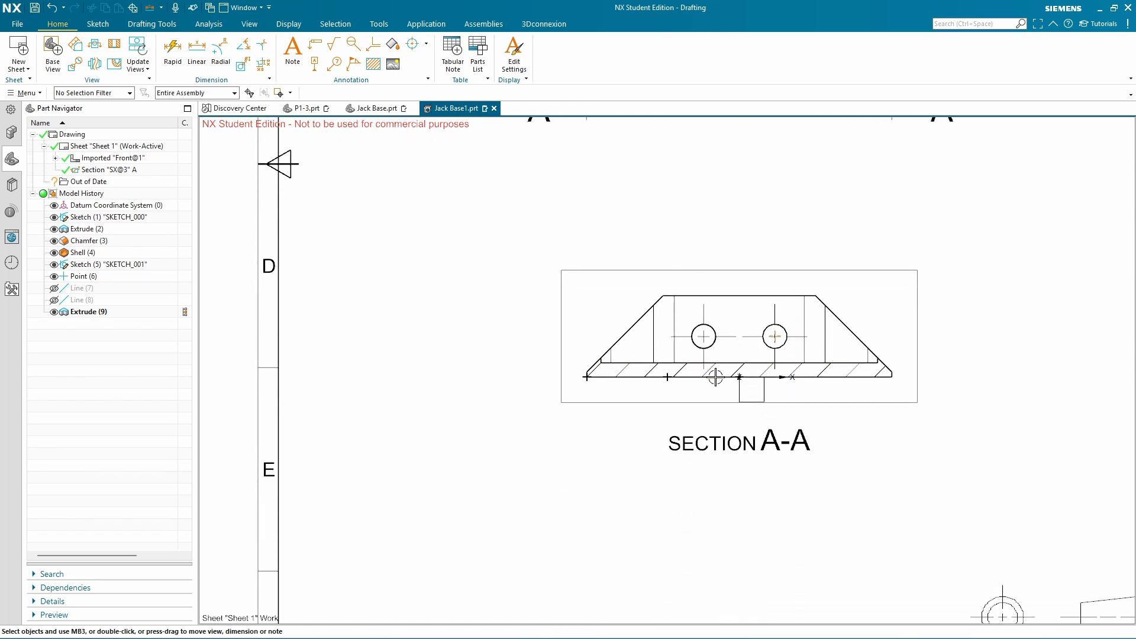
Try a horizontal linear dimension from the origin to the left hole's centre in section A-A, check the PDF, and delete the dimension
{"action": "left_click", "coordinate": [196, 52]}
{"action": "left_click", "coordinate": [737, 371]}
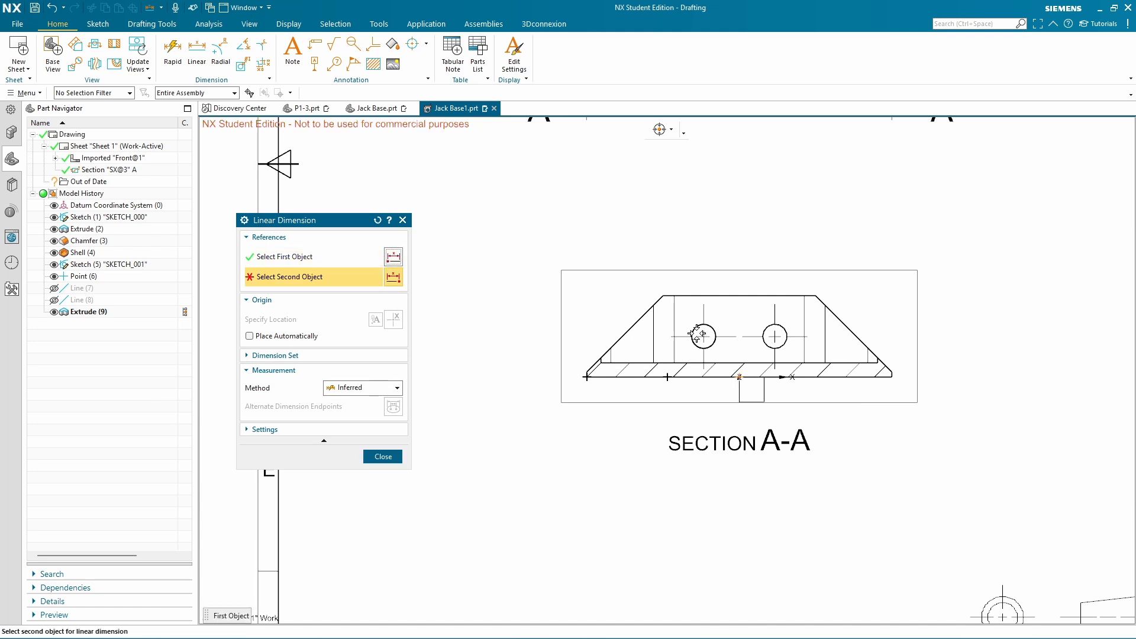
{"action": "left_click", "coordinate": [712, 329]}
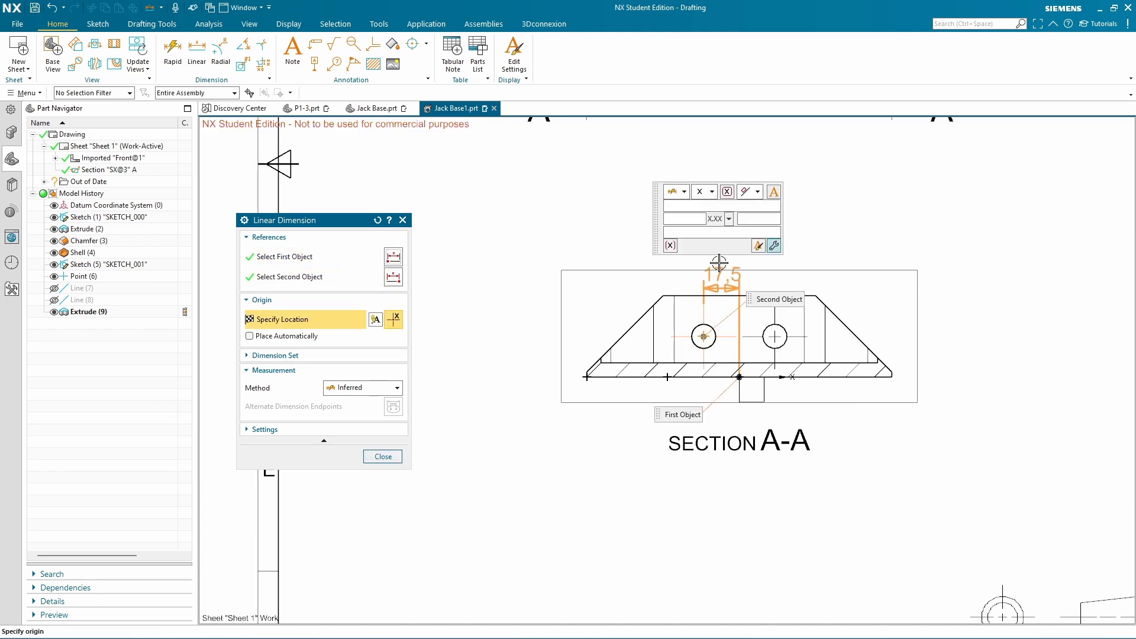
{"action": "left_click", "coordinate": [658, 267]}
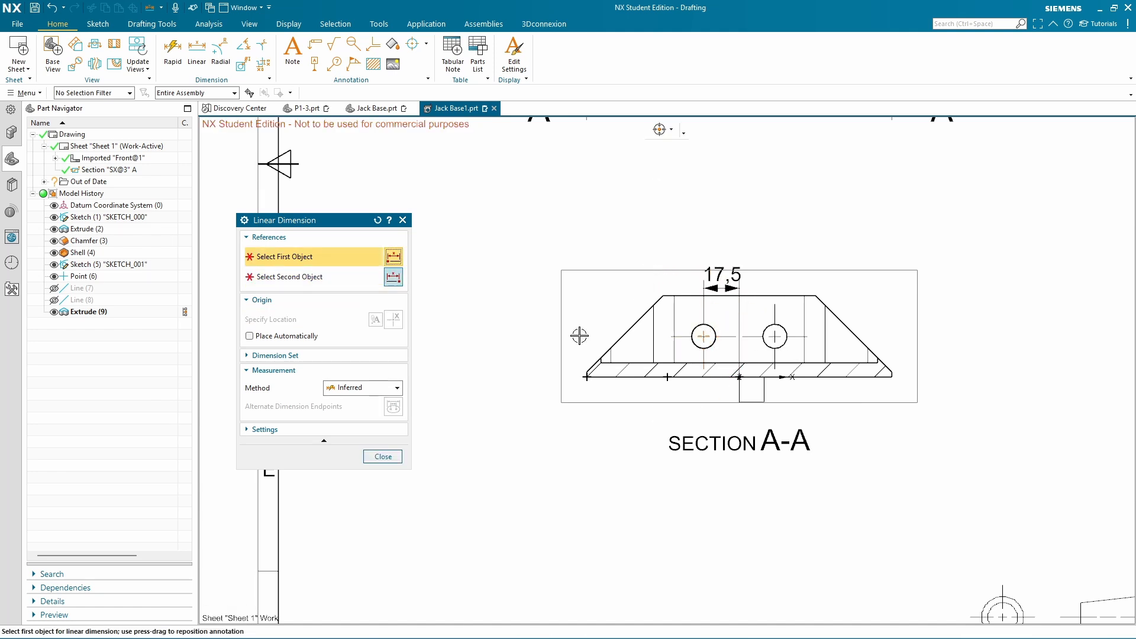
{"action": "key", "text": "alt+Tab"}
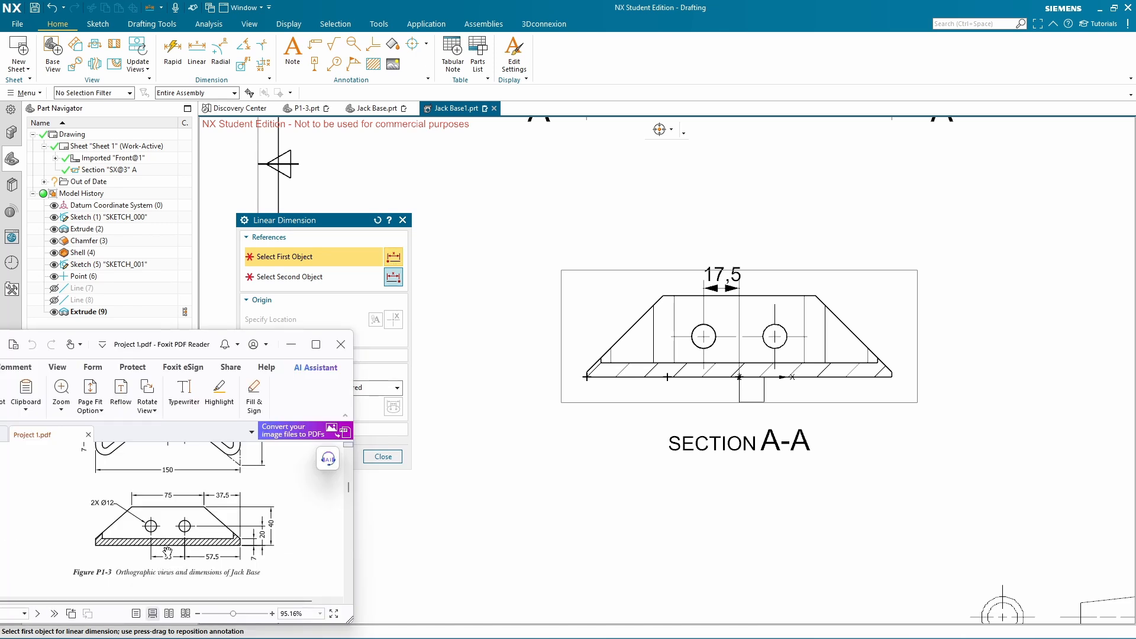
{"action": "left_click", "coordinate": [718, 279]}
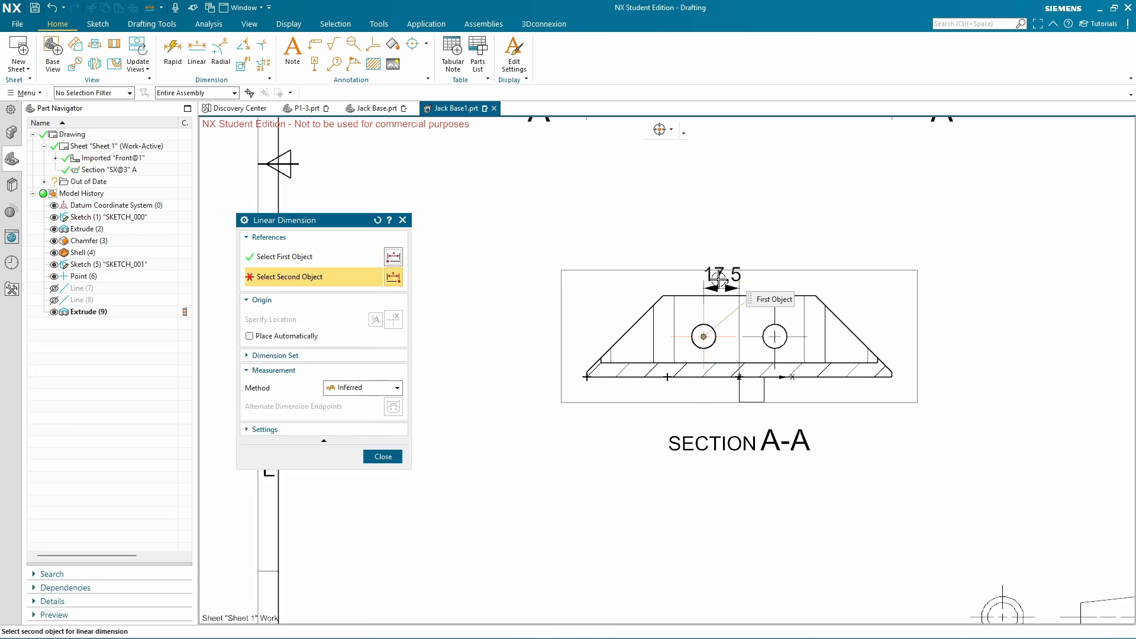
{"action": "key", "text": "ctrl+d"}
{"action": "left_click", "coordinate": [382, 332]}
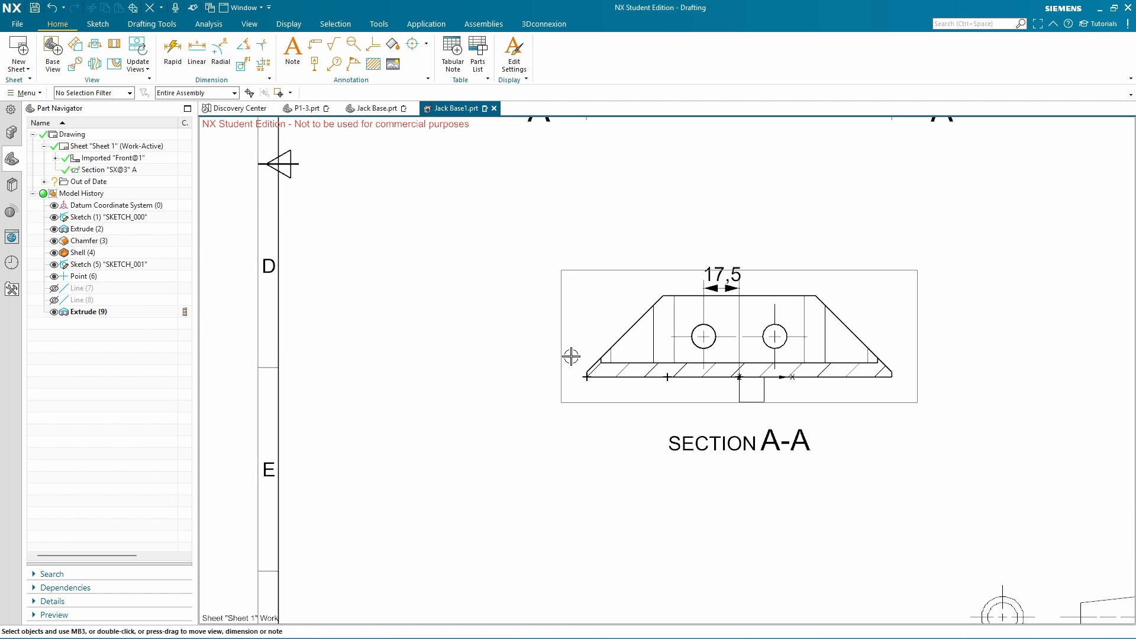
{"action": "left_click", "coordinate": [720, 287]}
{"action": "key", "text": "ctrl+d"}
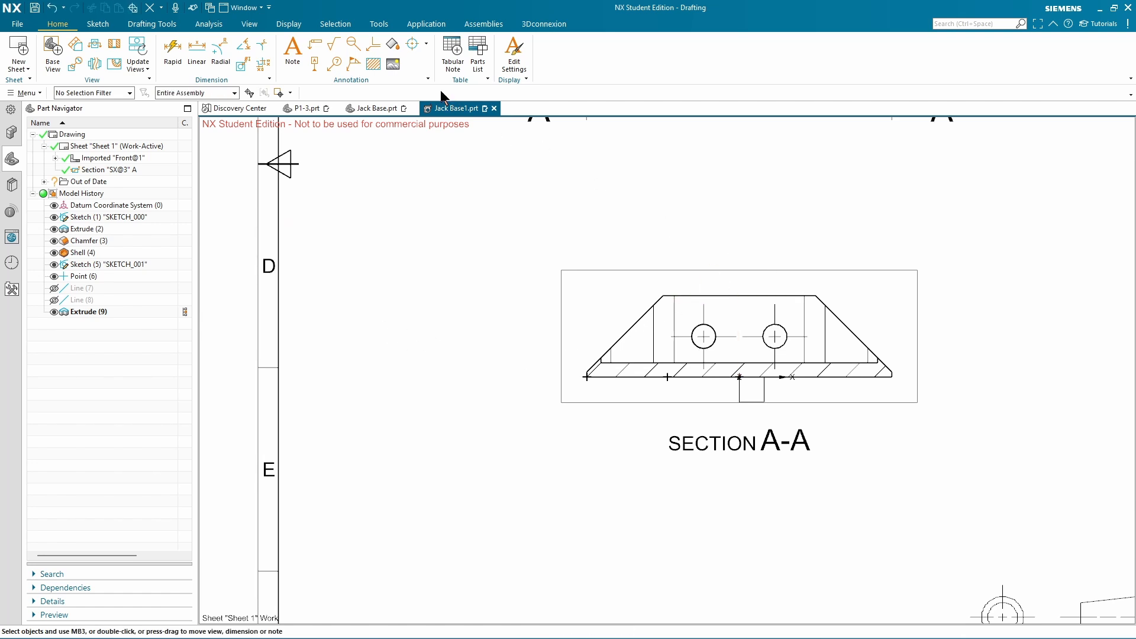
Add a horizontal linear dimension between the two hole centres, placed above the section A-A outline
{"action": "left_click", "coordinate": [196, 52]}
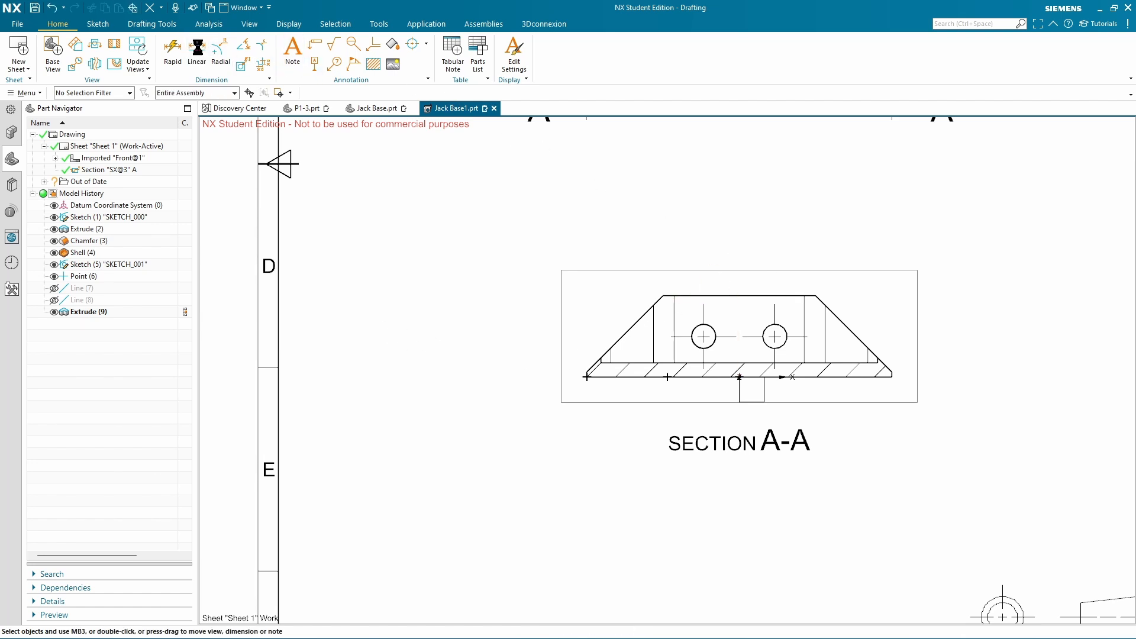
{"action": "left_click", "coordinate": [702, 335]}
{"action": "left_click", "coordinate": [774, 336]}
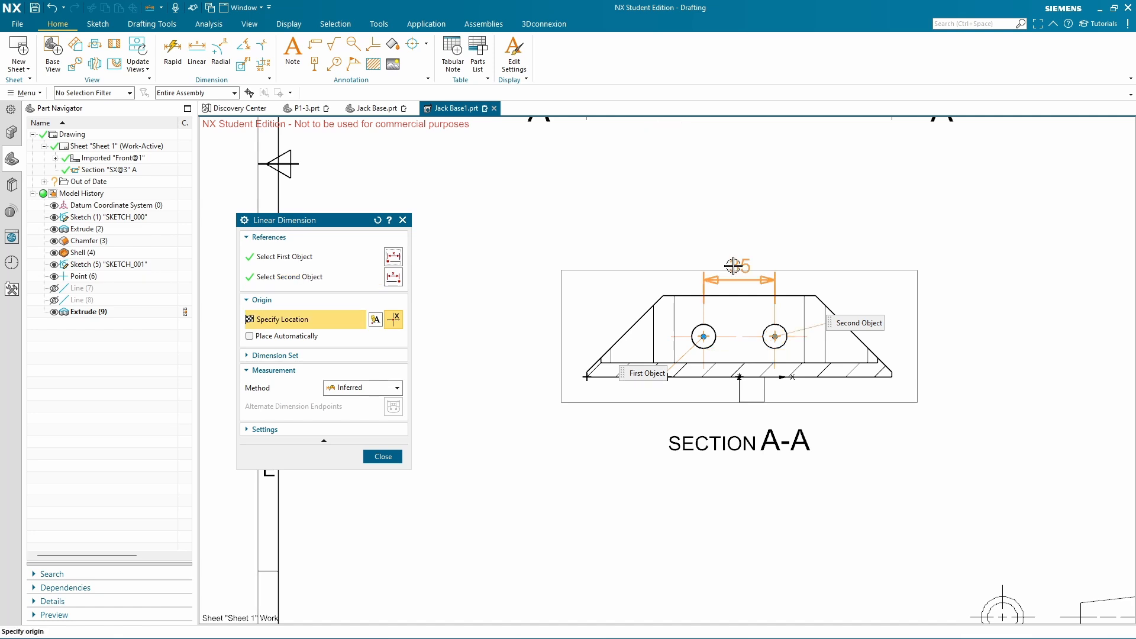
{"action": "left_click", "coordinate": [733, 265]}
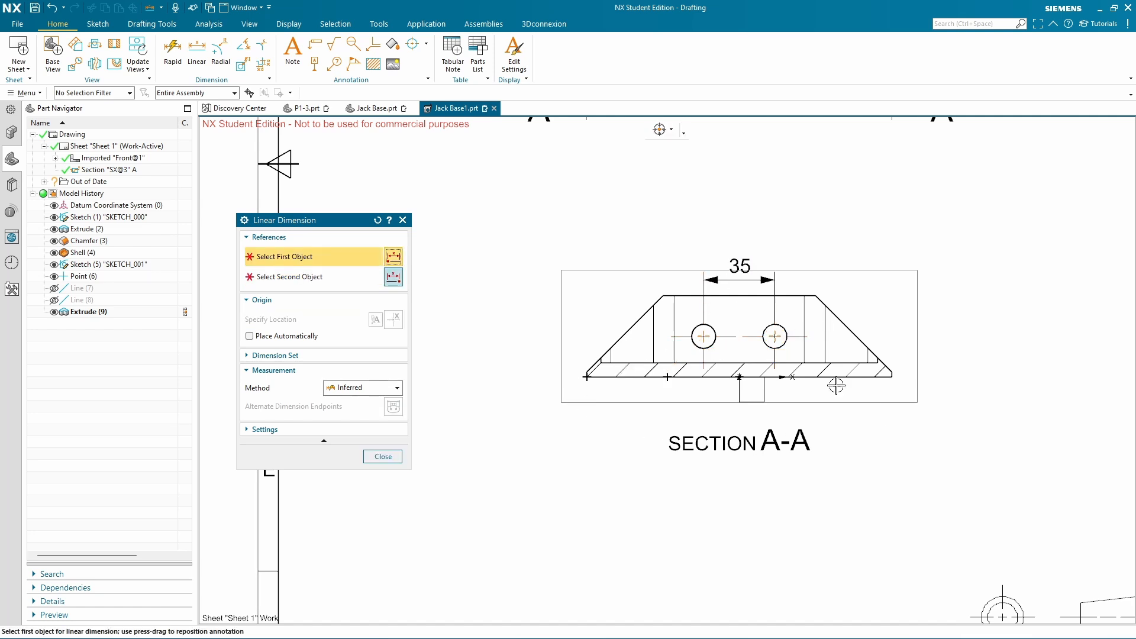
{"action": "left_click", "coordinate": [383, 456]}
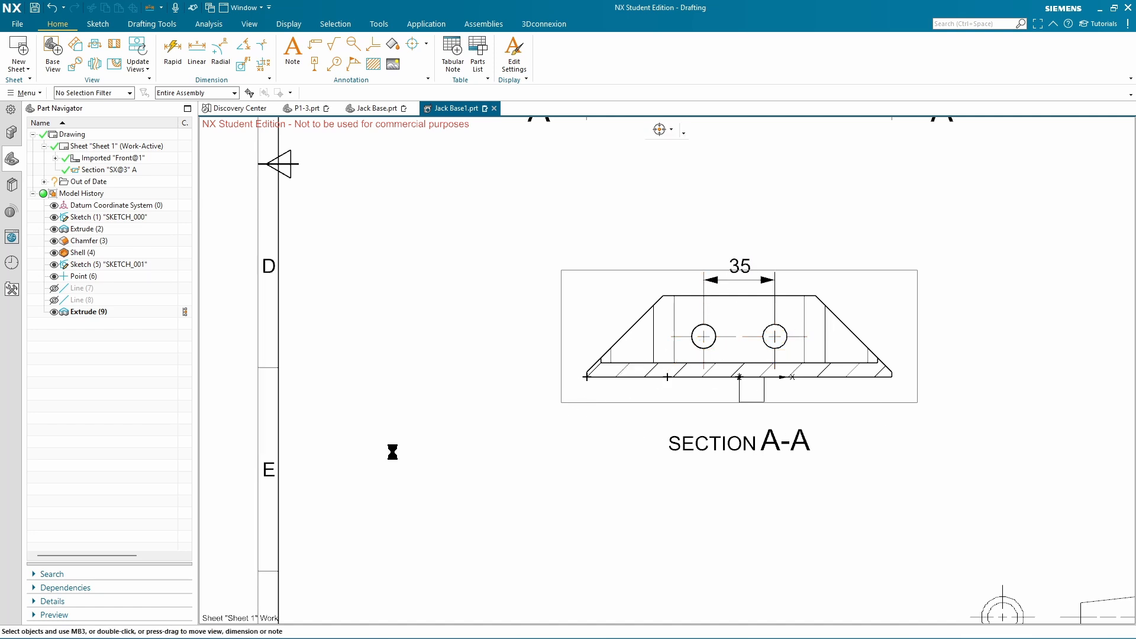
Dimension the base plate's thickness and the right hole centre's height from the bottom edge, both placed right of section A-A
{"action": "left_click", "coordinate": [197, 51]}
{"action": "left_click", "coordinate": [852, 376]}
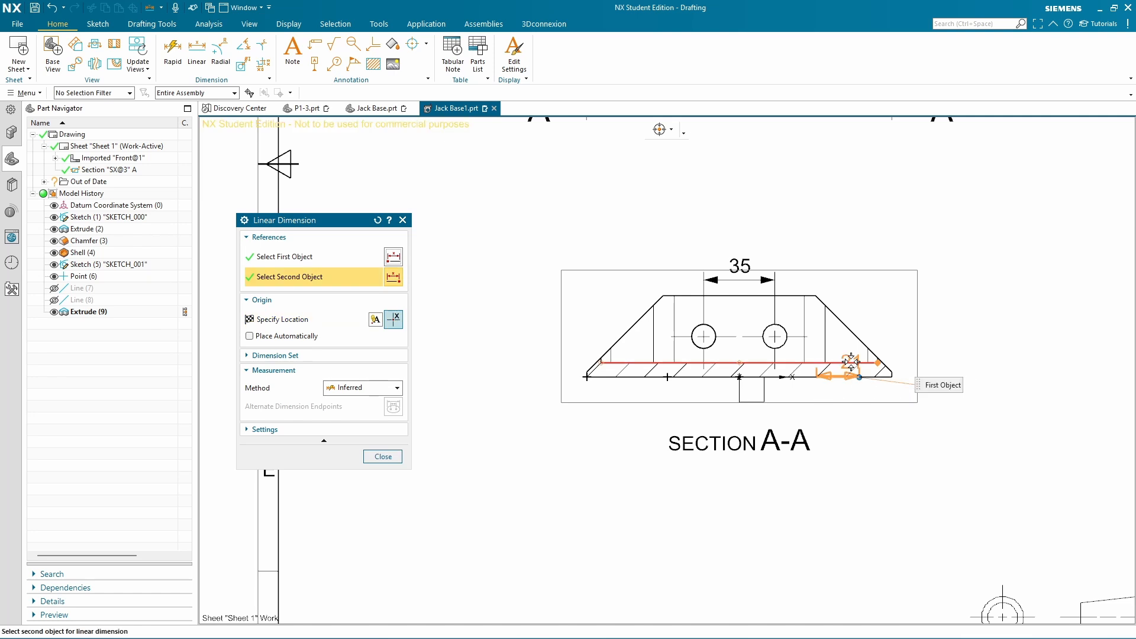
{"action": "left_click", "coordinate": [852, 363]}
{"action": "left_click", "coordinate": [920, 412]}
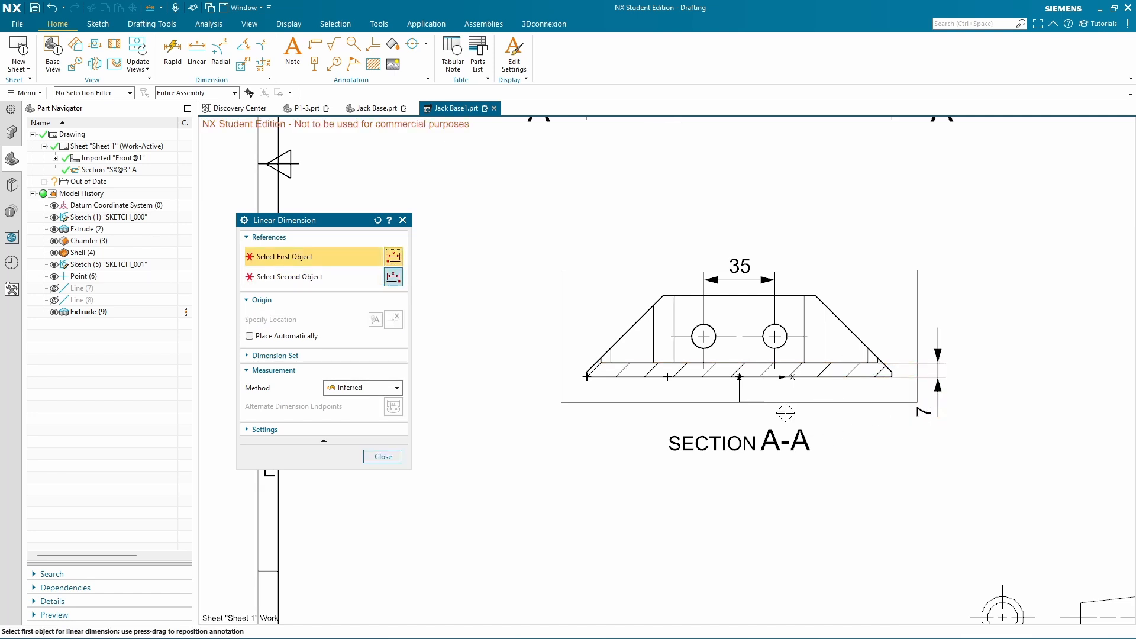
{"action": "left_click", "coordinate": [839, 377]}
{"action": "left_click", "coordinate": [775, 336]}
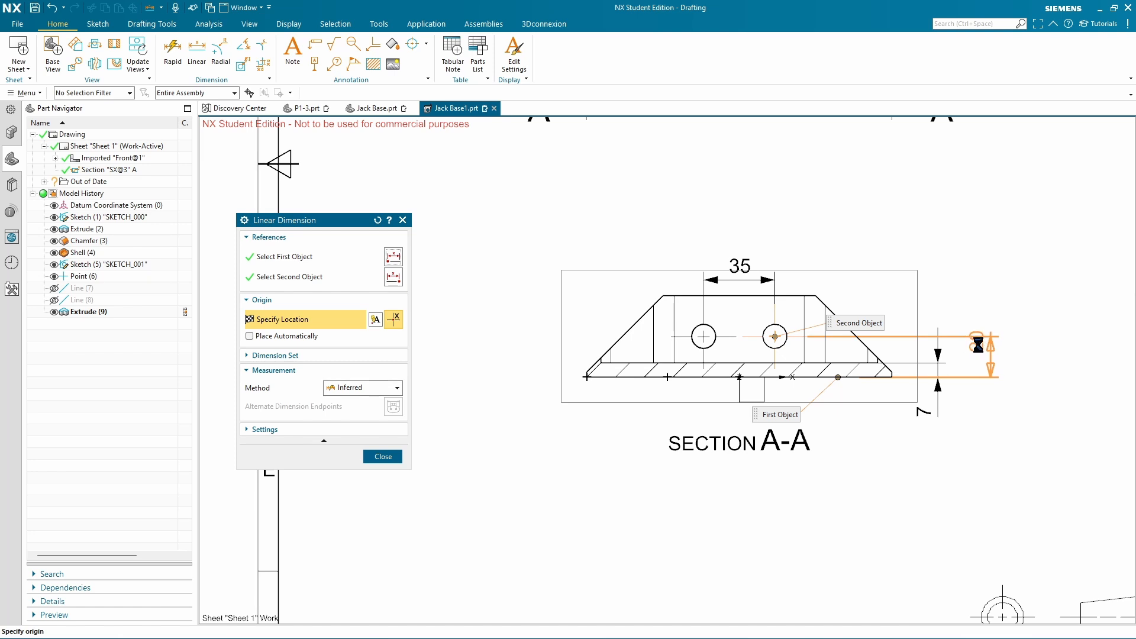
{"action": "left_click", "coordinate": [977, 343]}
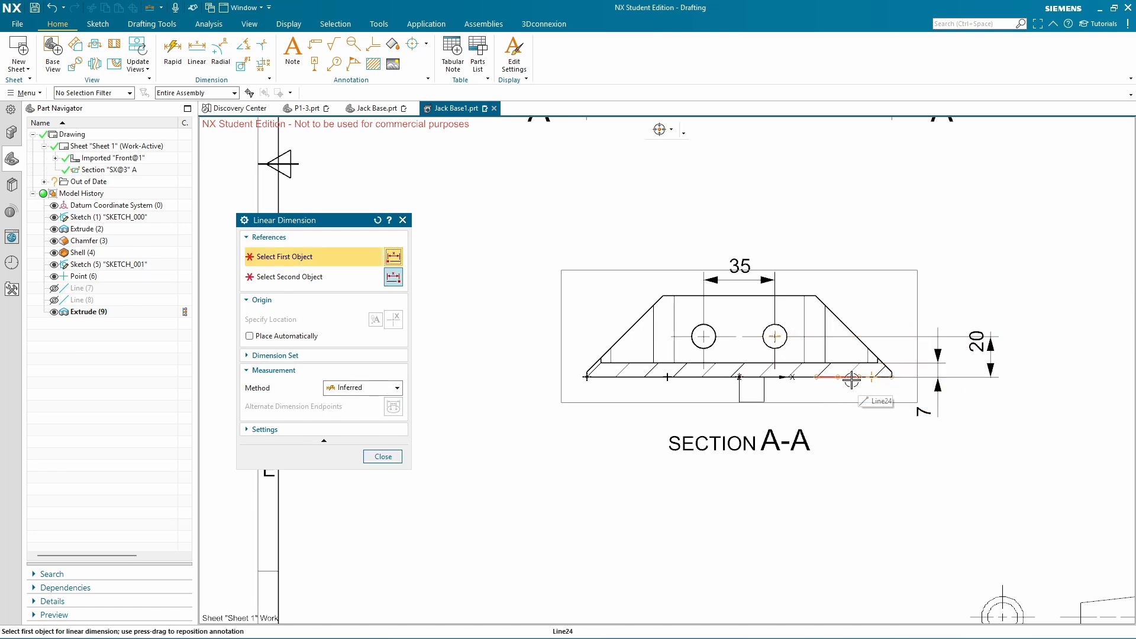
Add a vertical linear dimension for section A-A's overall height, outside the hole-height dimension
{"action": "left_click", "coordinate": [891, 377]}
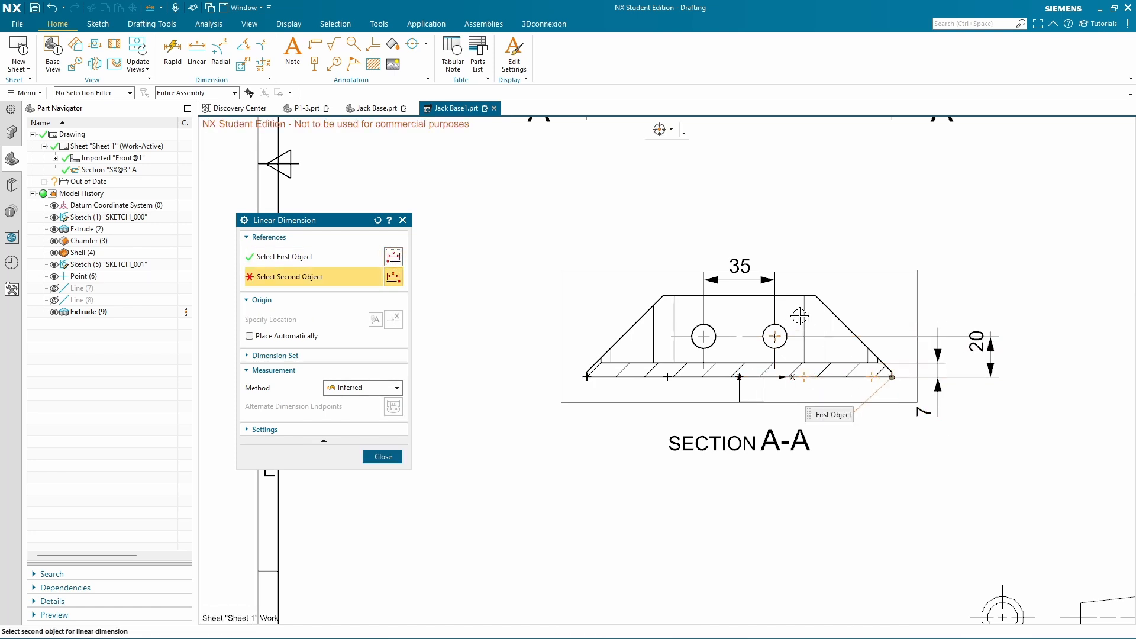
{"action": "left_click", "coordinate": [811, 298]}
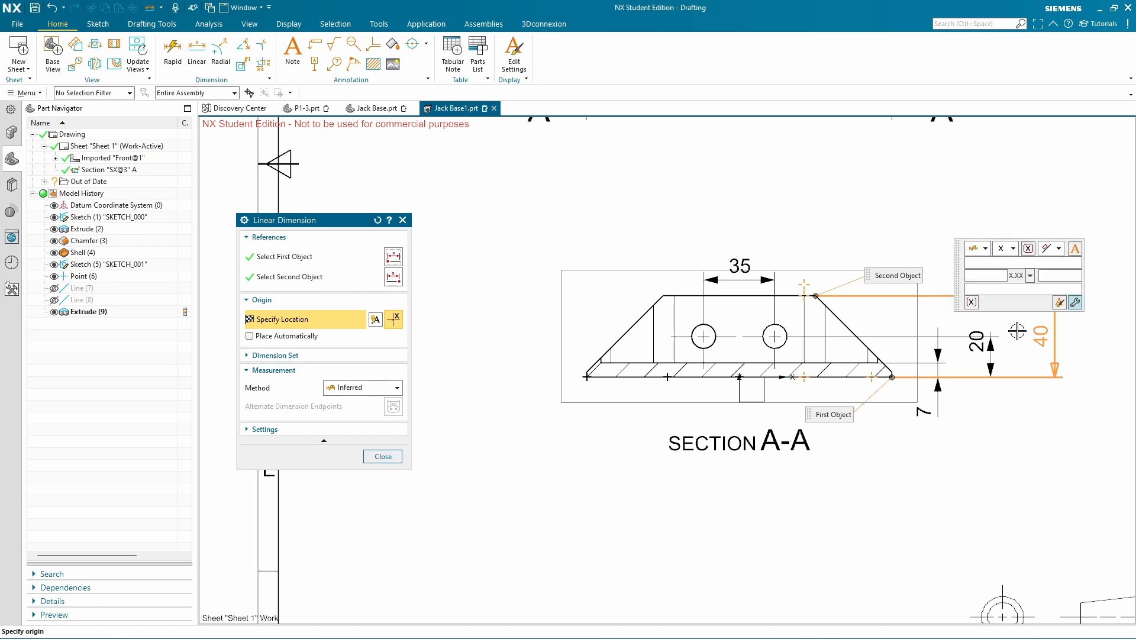
{"action": "left_click", "coordinate": [1054, 331]}
{"action": "left_click", "coordinate": [391, 456]}
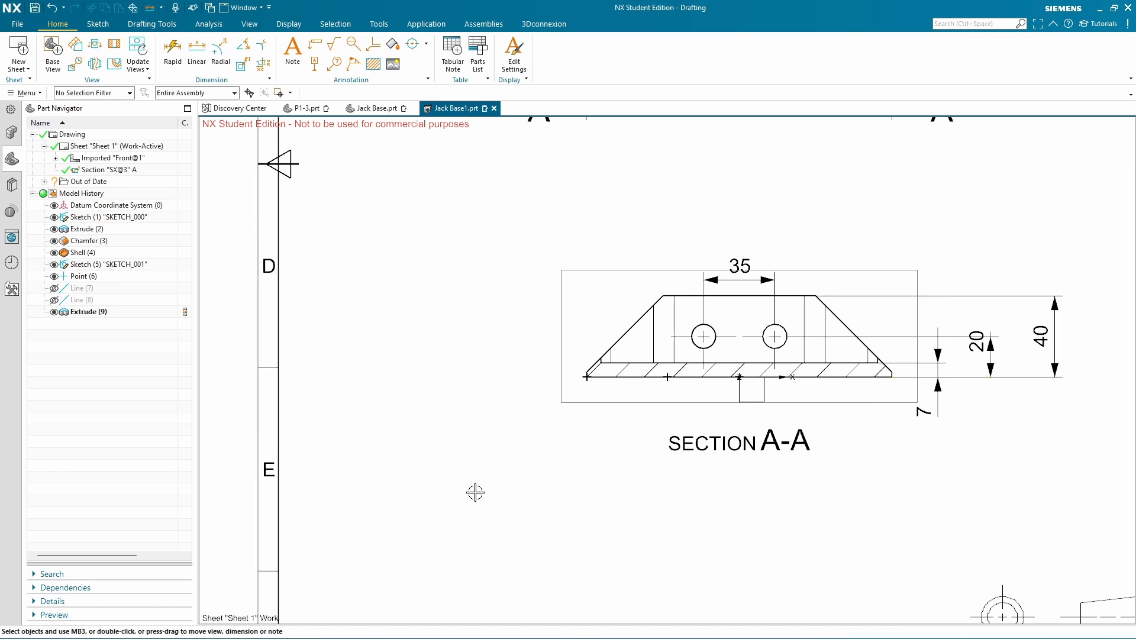
Add a diameter dimension to the left hole in section A-A, placed above and left of the hole
{"action": "left_click", "coordinate": [220, 50]}
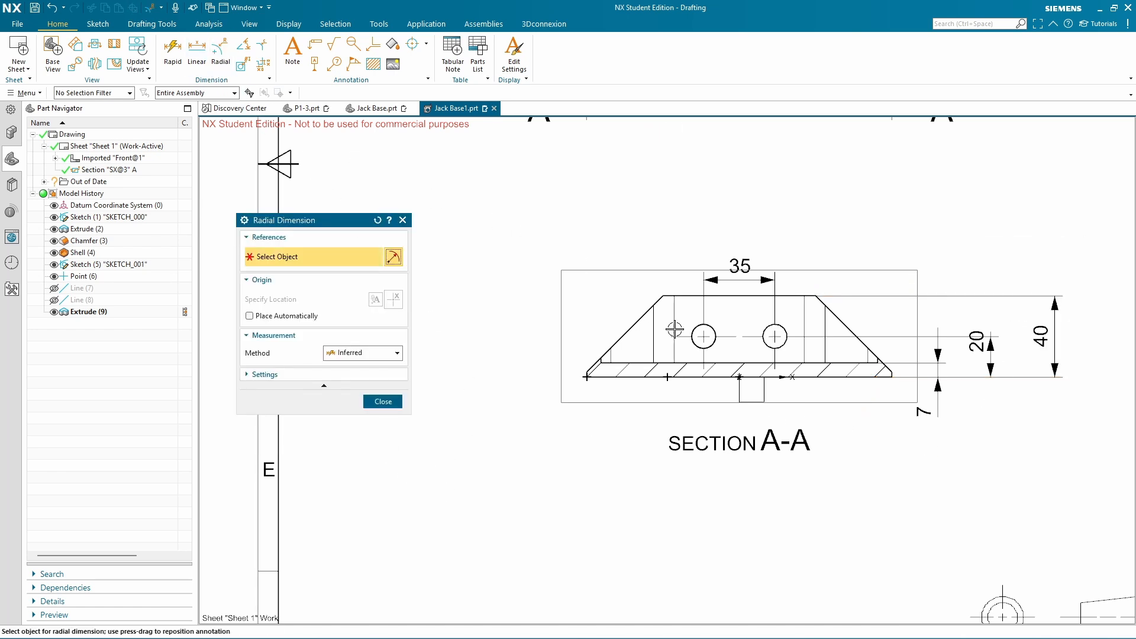
{"action": "left_click", "coordinate": [689, 328]}
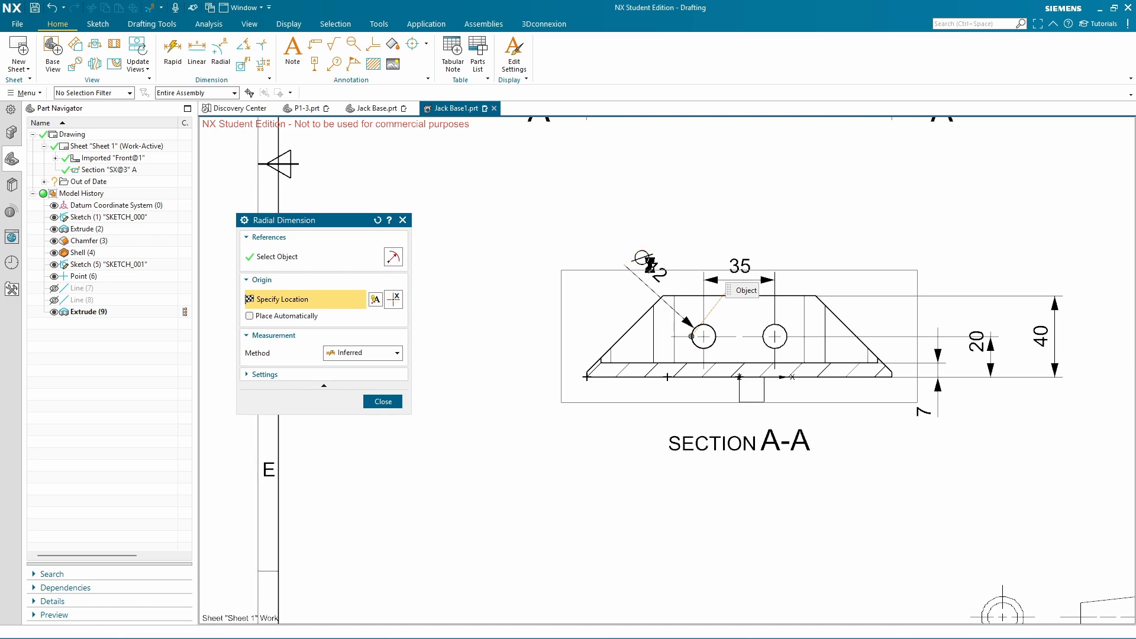
{"action": "left_click", "coordinate": [646, 257]}
{"action": "left_click", "coordinate": [383, 401]}
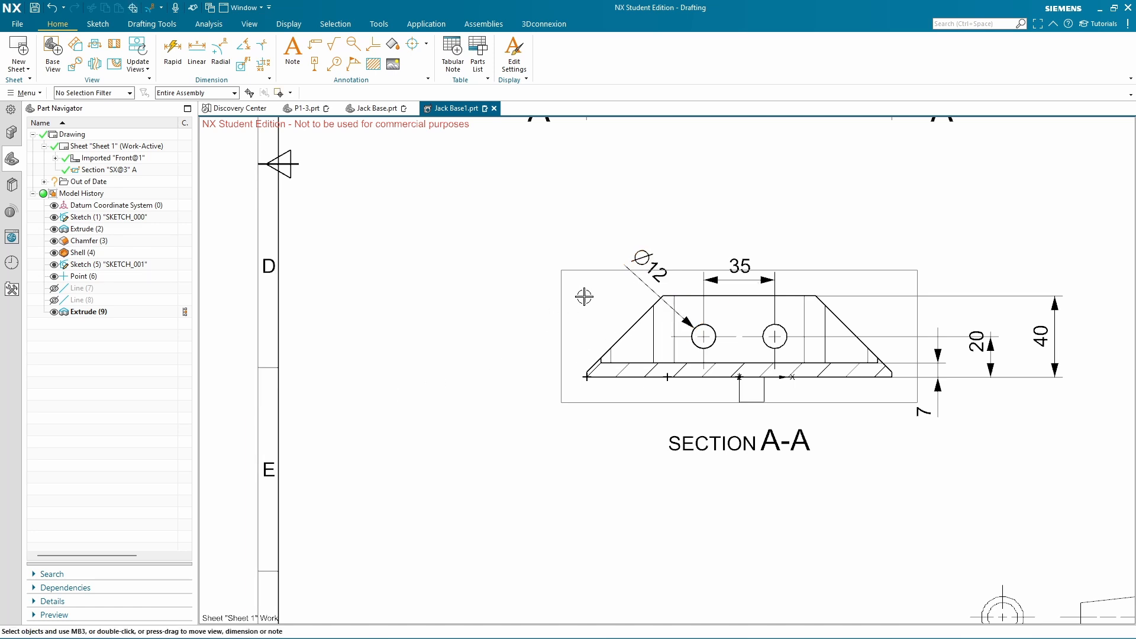
Add the prefix 2X to the hole diameter dimension and move its text farther up from the section outline
{"action": "double_click", "coordinate": [656, 274]}
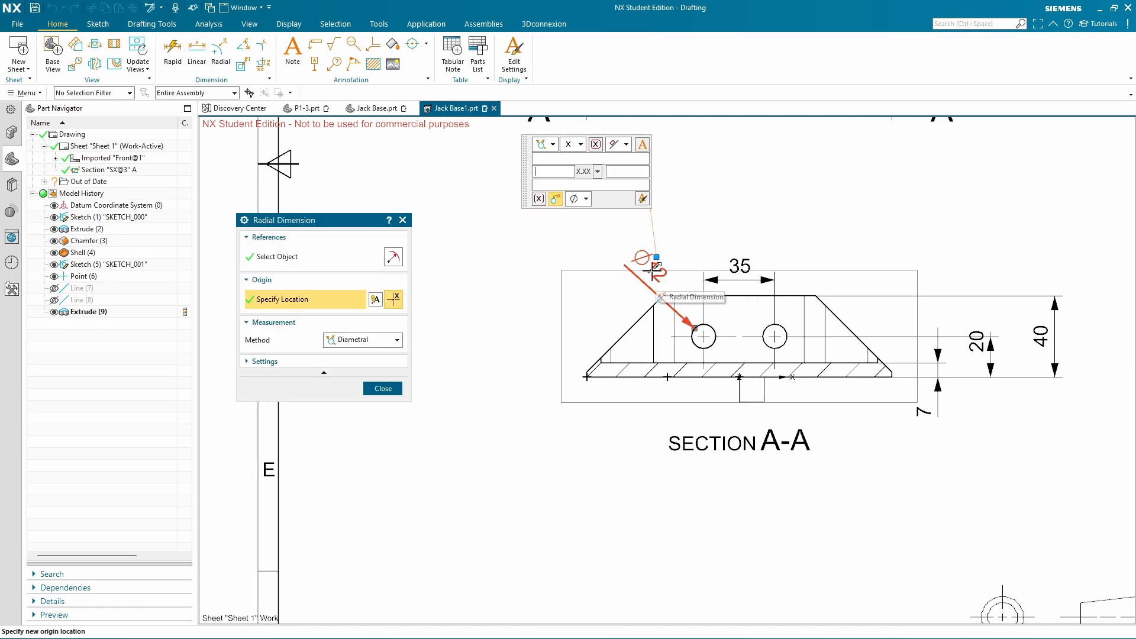
{"action": "left_click", "coordinate": [553, 172]}
{"action": "type", "text": "2x"}
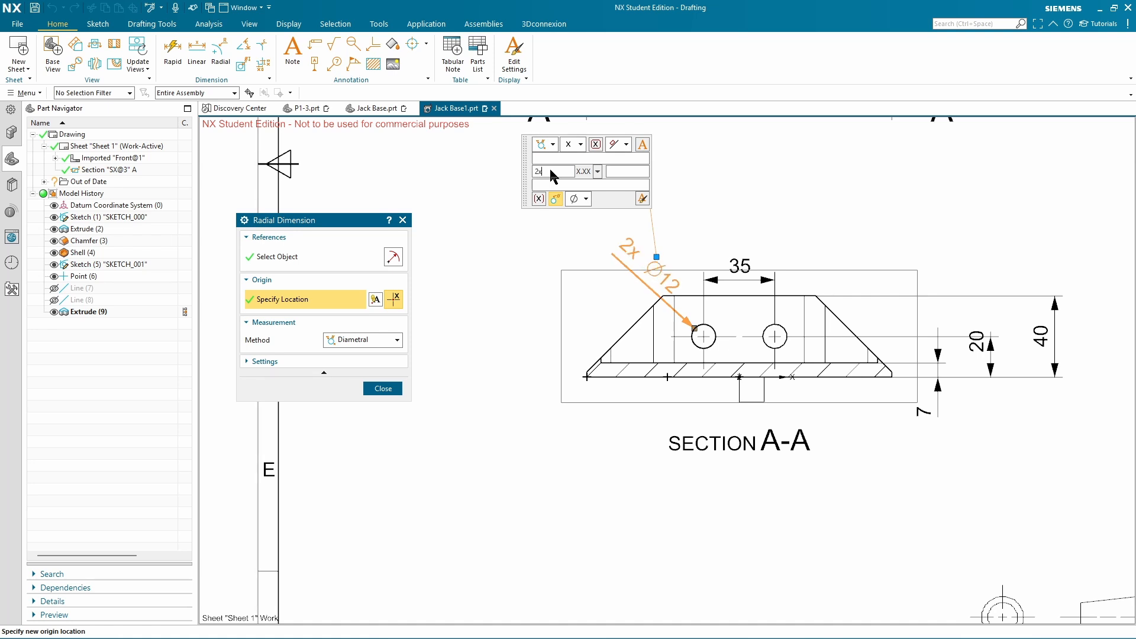
{"action": "key", "text": "BackSpace"}
{"action": "type", "text": "X"}
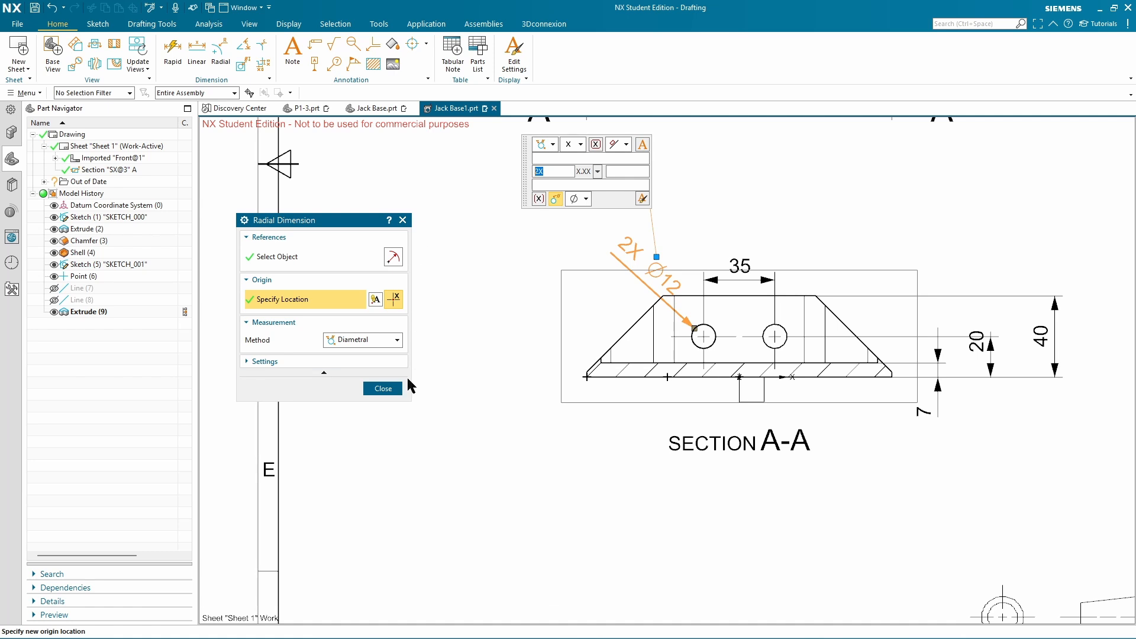
{"action": "middle_click", "coordinate": [530, 305]}
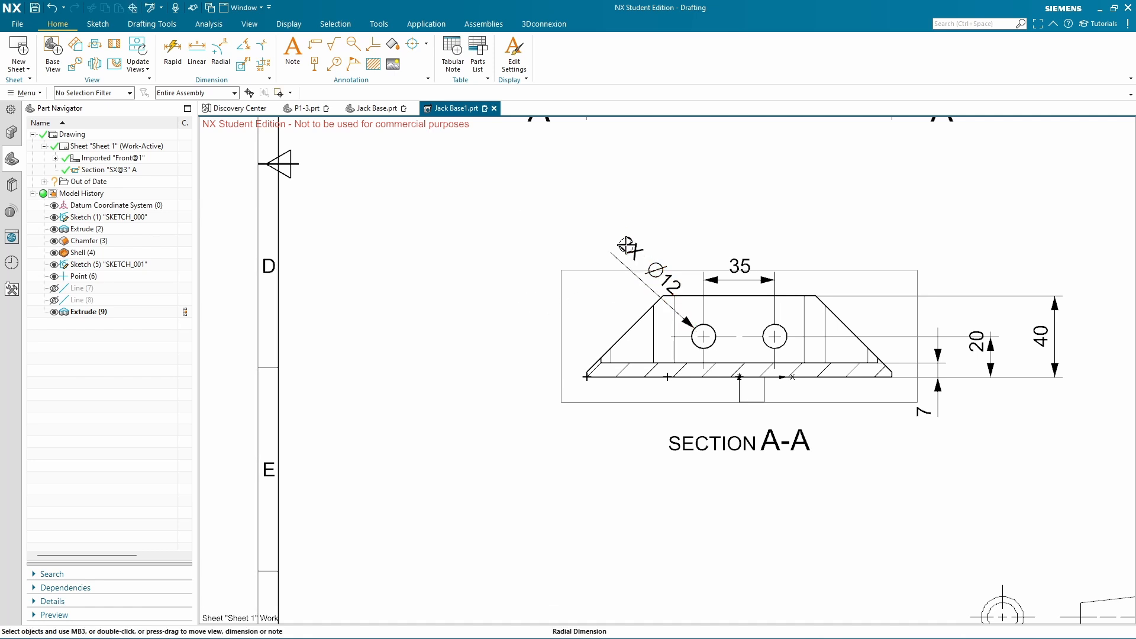
{"action": "mouse_move", "coordinate": [630, 247]}
{"action": "left_mouse_down"}
{"action": "mouse_move", "coordinate": [604, 220]}
{"action": "mouse_move", "coordinate": [639, 232]}
{"action": "left_mouse_up"}
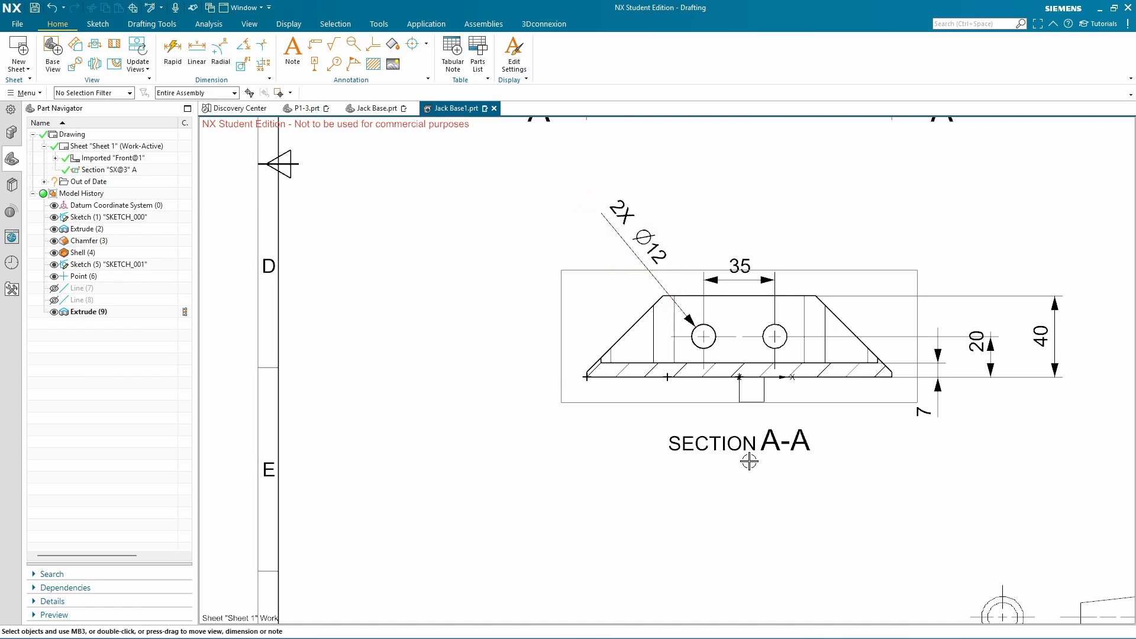
Move the hole-height and overall-height dimensions closer to section A-A, with their texts below the bottom edge beside the plate-thickness text
{"action": "scroll", "coordinate": [748, 460], "scroll_direction": "down", "scroll_amount": 3}
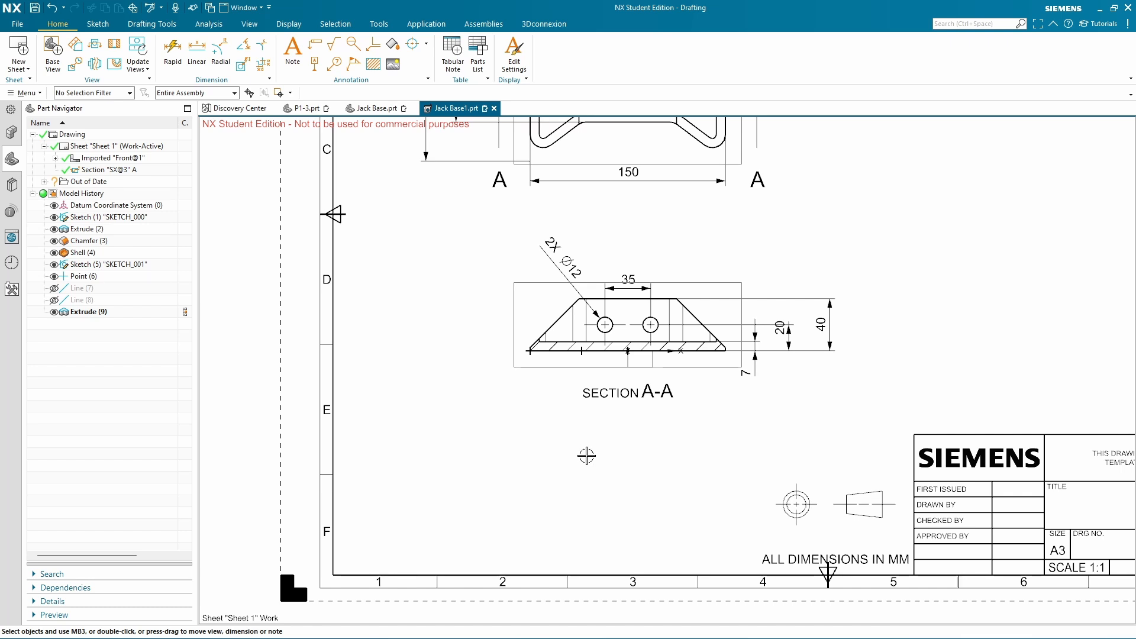
{"action": "left_click_drag", "start_coordinate": [787, 320], "coordinate": [789, 371]}
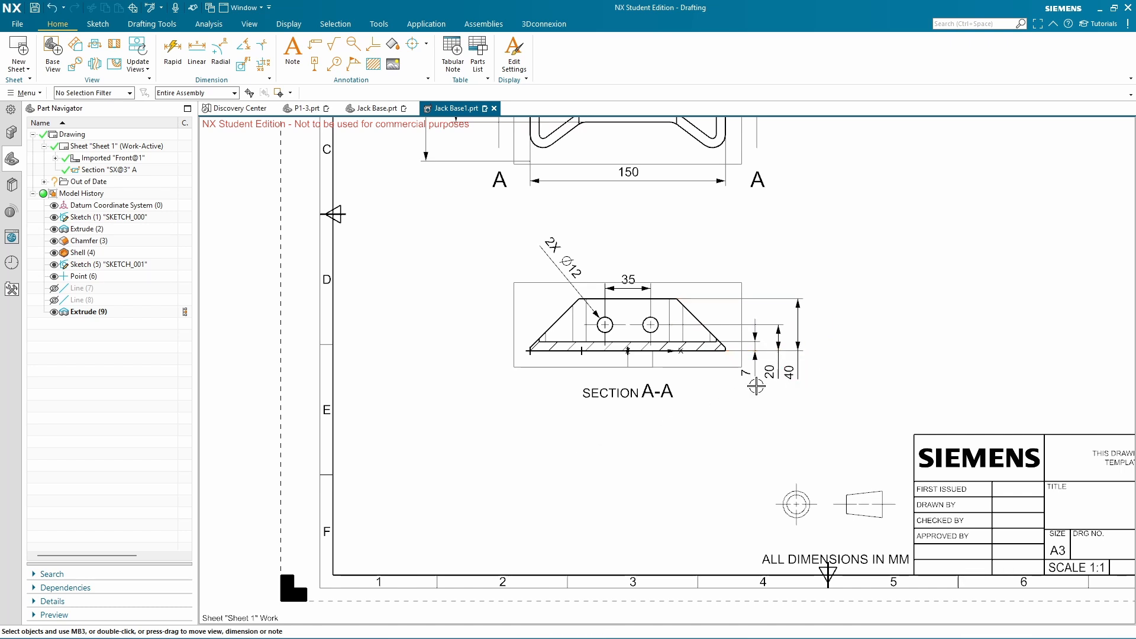
{"action": "scroll", "coordinate": [756, 385], "scroll_direction": "up", "scroll_amount": 4}
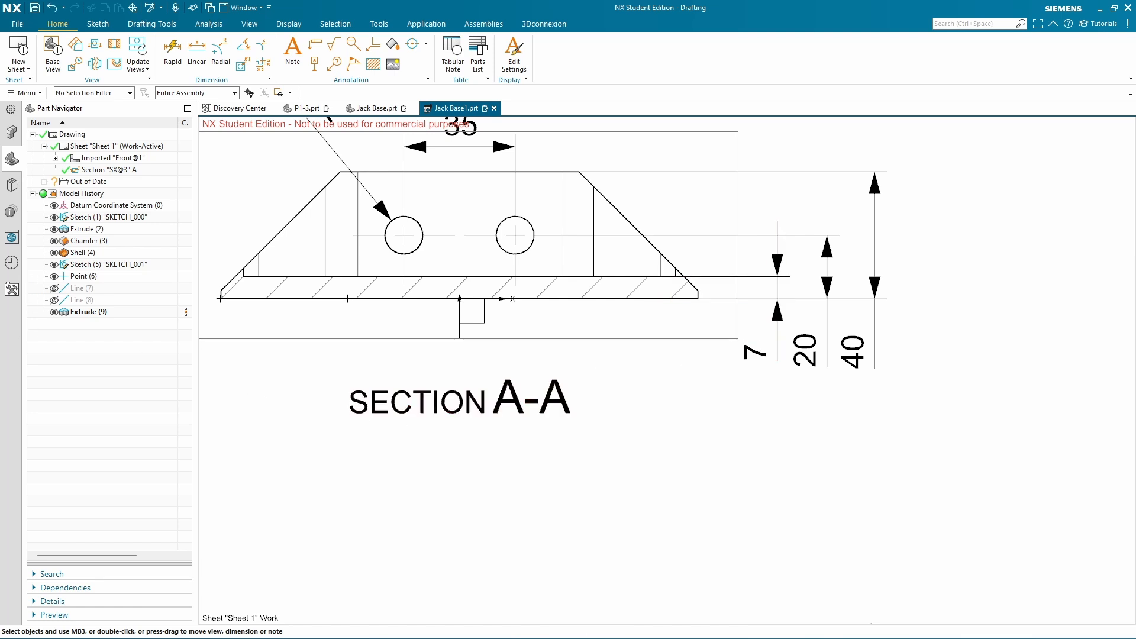
Consult the Project 1 PDF, and add a linear dimension for the length of section A-A's top edge above the hole-spacing dimension
{"action": "key", "text": "alt+Tab"}
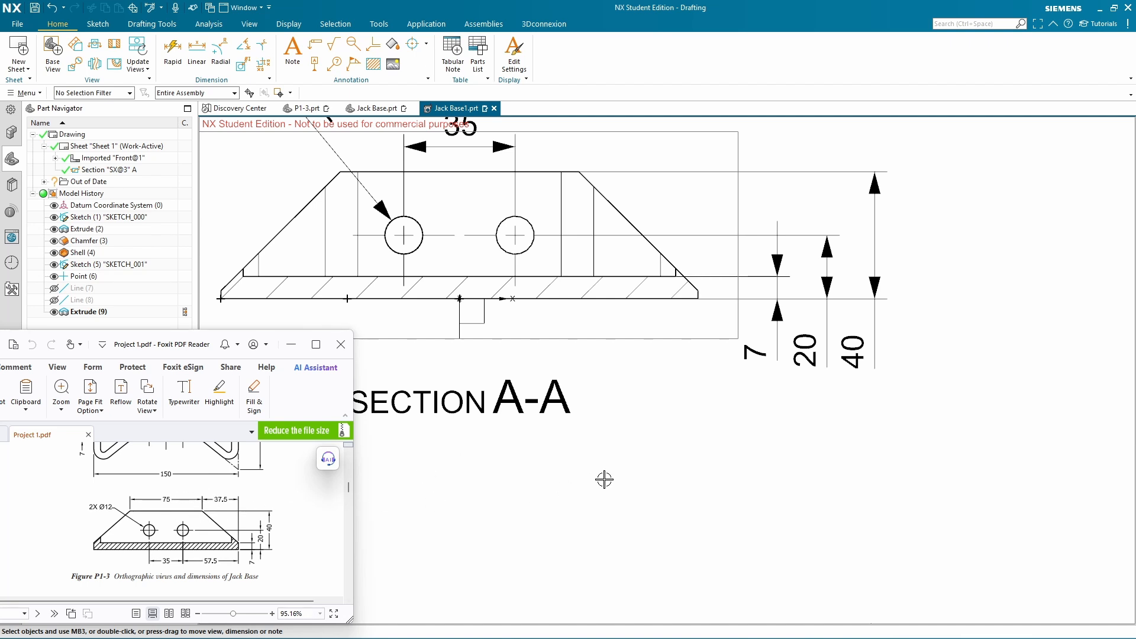
{"action": "left_click", "coordinate": [196, 51]}
{"action": "mouse_move", "coordinate": [448, 202]}
{"action": "middle_mouse_down"}
{"action": "mouse_move", "coordinate": [557, 285]}
{"action": "mouse_move", "coordinate": [603, 302]}
{"action": "middle_mouse_up"}
{"action": "left_click", "coordinate": [494, 273]}
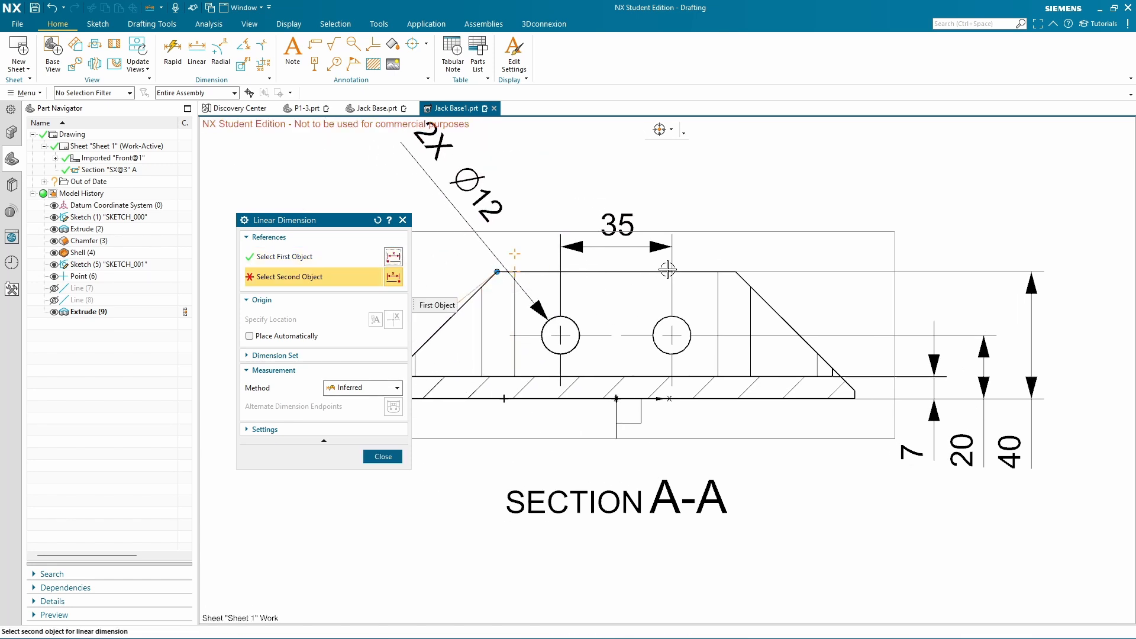
{"action": "left_click", "coordinate": [736, 269]}
{"action": "left_click", "coordinate": [615, 177]}
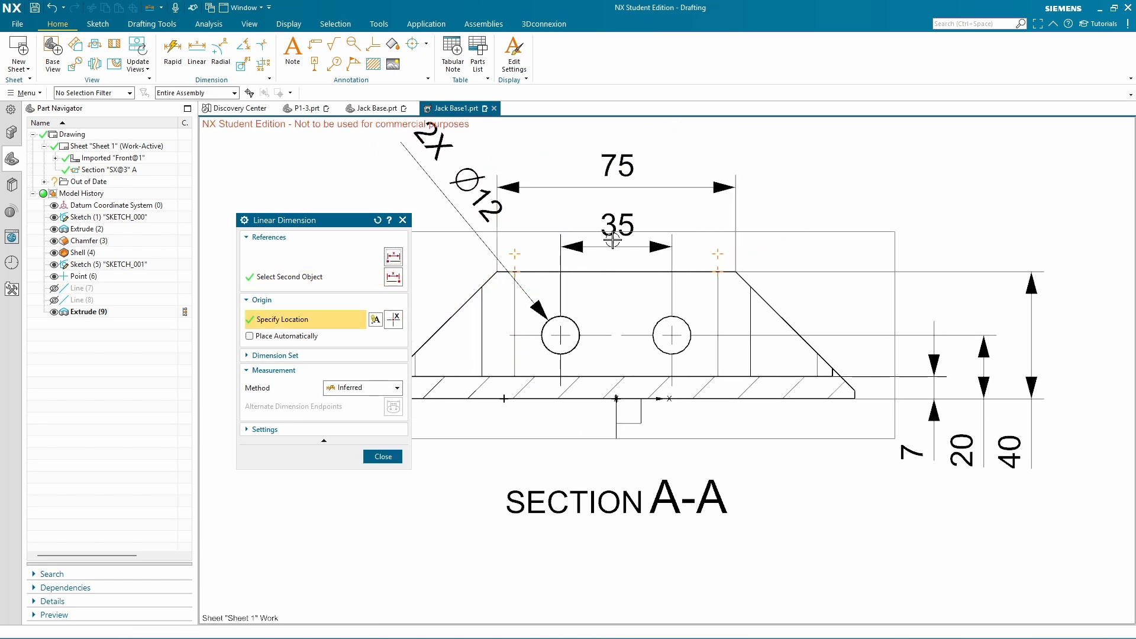
{"action": "left_click", "coordinate": [612, 240]}
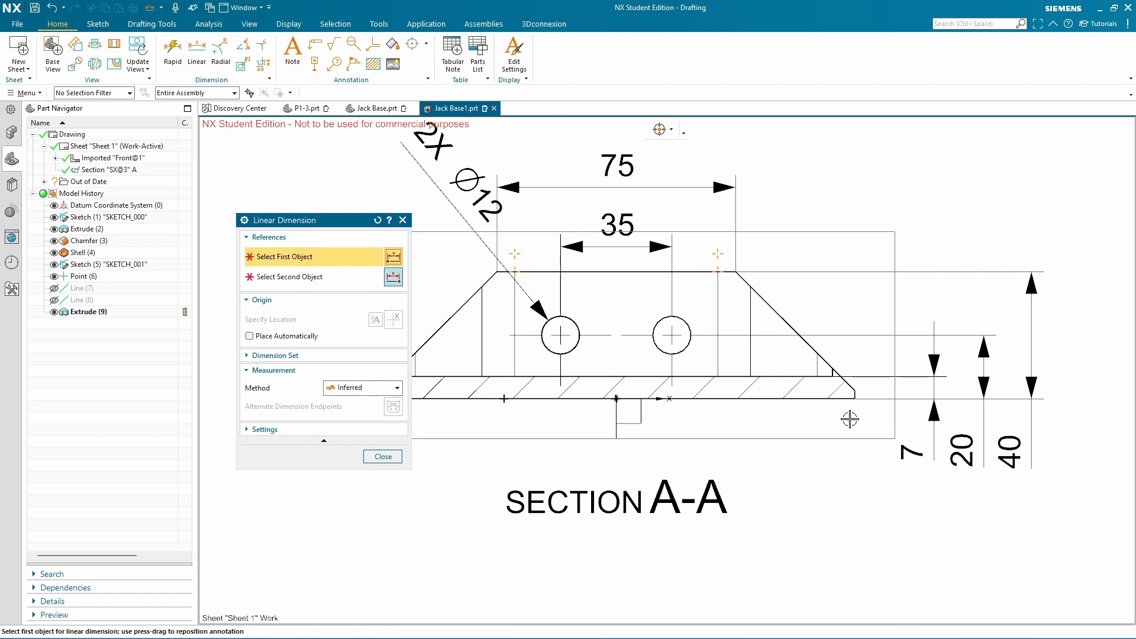
Add a horizontal dimension across section A-A's right sloped edge, placed above the section and beside the top-edge length dimension
{"action": "left_click", "coordinate": [737, 270]}
{"action": "left_click", "coordinate": [854, 389]}
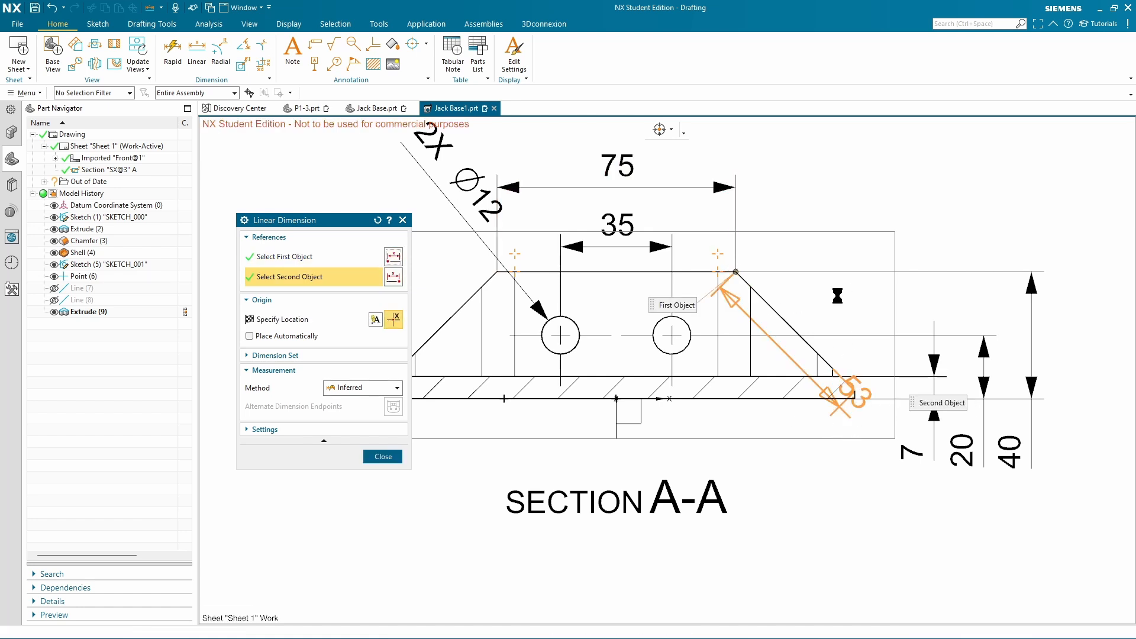
{"action": "left_click", "coordinate": [798, 205]}
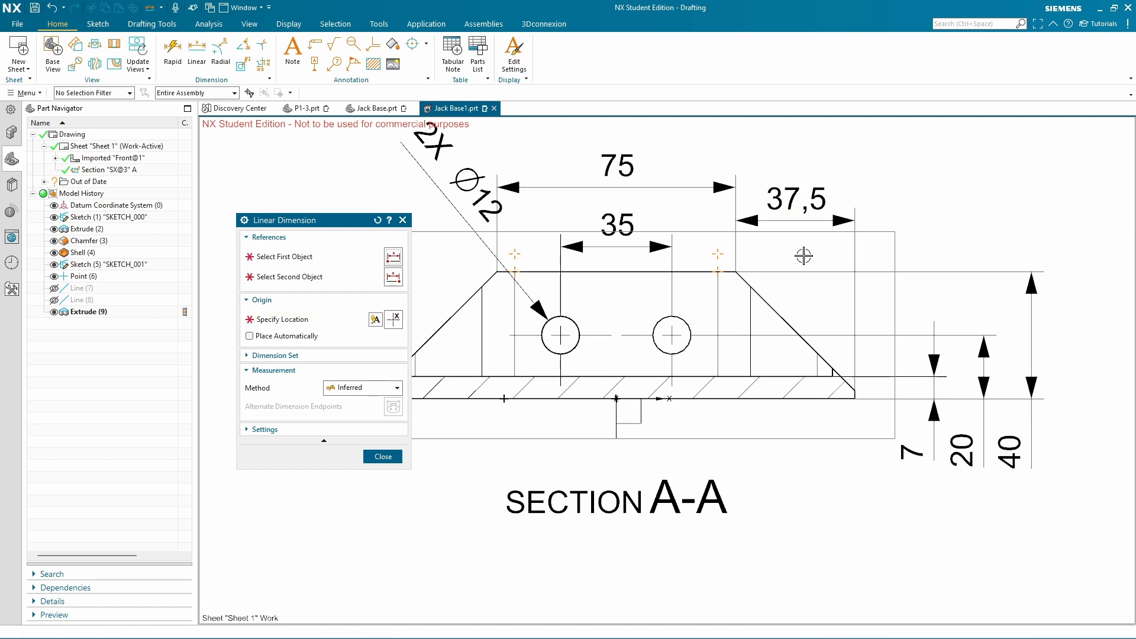
{"action": "left_click", "coordinate": [784, 255]}
{"action": "left_click", "coordinate": [373, 460]}
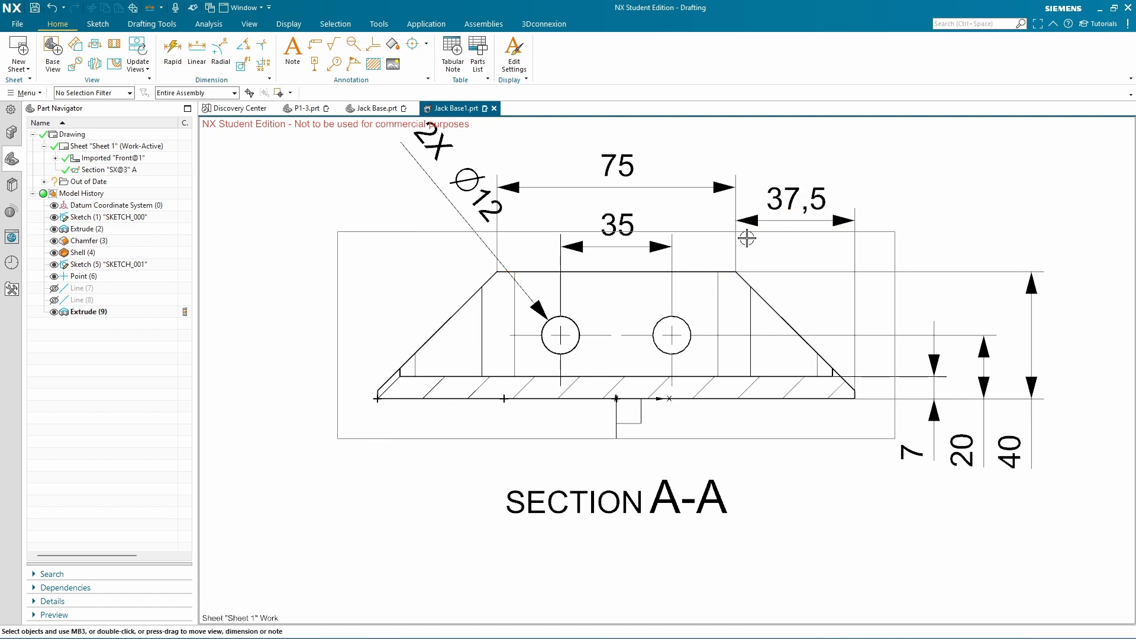
{"action": "left_click_drag", "start_coordinate": [788, 200], "coordinate": [789, 161]}
{"action": "scroll", "coordinate": [674, 314], "scroll_direction": "down", "scroll_amount": 4}
{"action": "left_click_drag", "start_coordinate": [586, 255], "coordinate": [565, 257]}
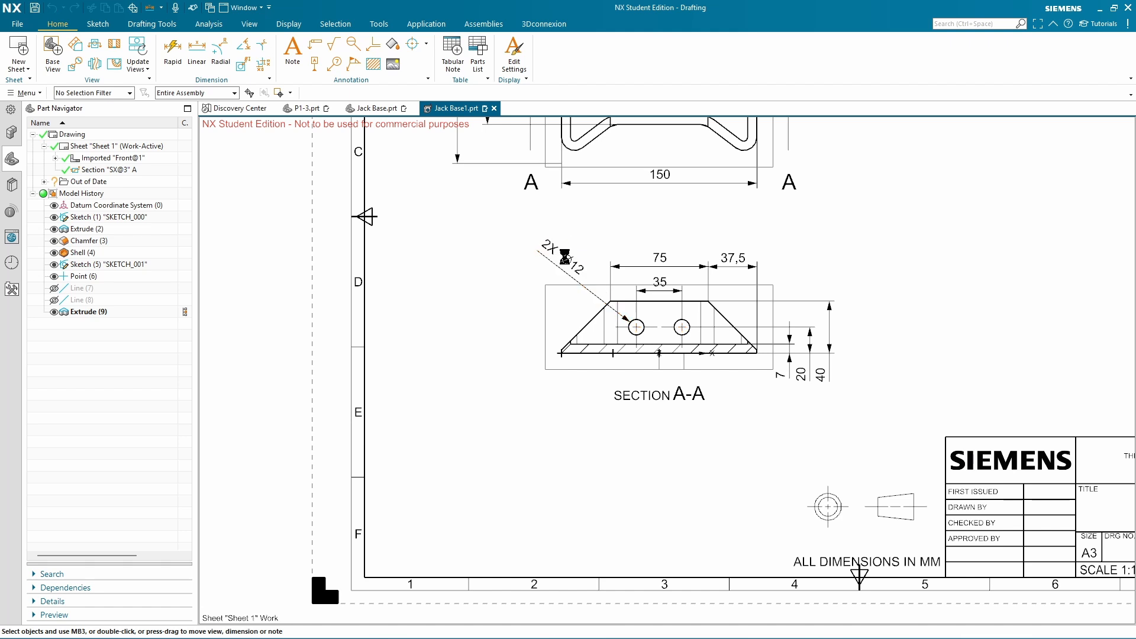
{"action": "middle_click_drag", "start_coordinate": [650, 410], "coordinate": [597, 410]}
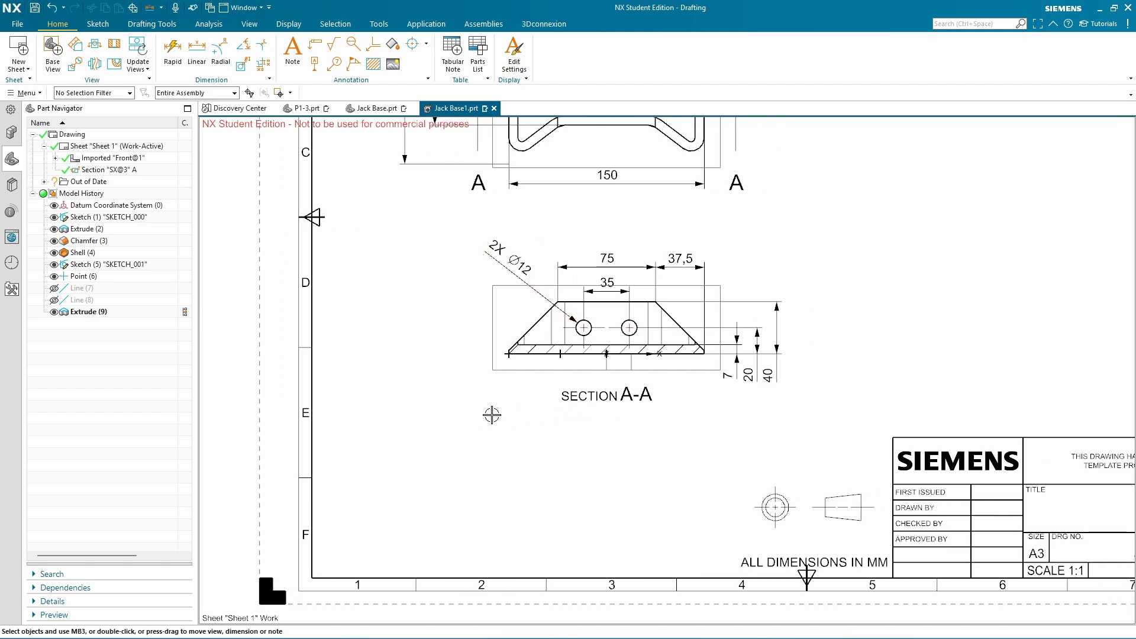
Consult the Project 1 PDF, dimension horizontally from the right hole's centre to the section's lower right corner below the section, and move the SECTION A-A label down
{"action": "left_click", "coordinate": [199, 638]}
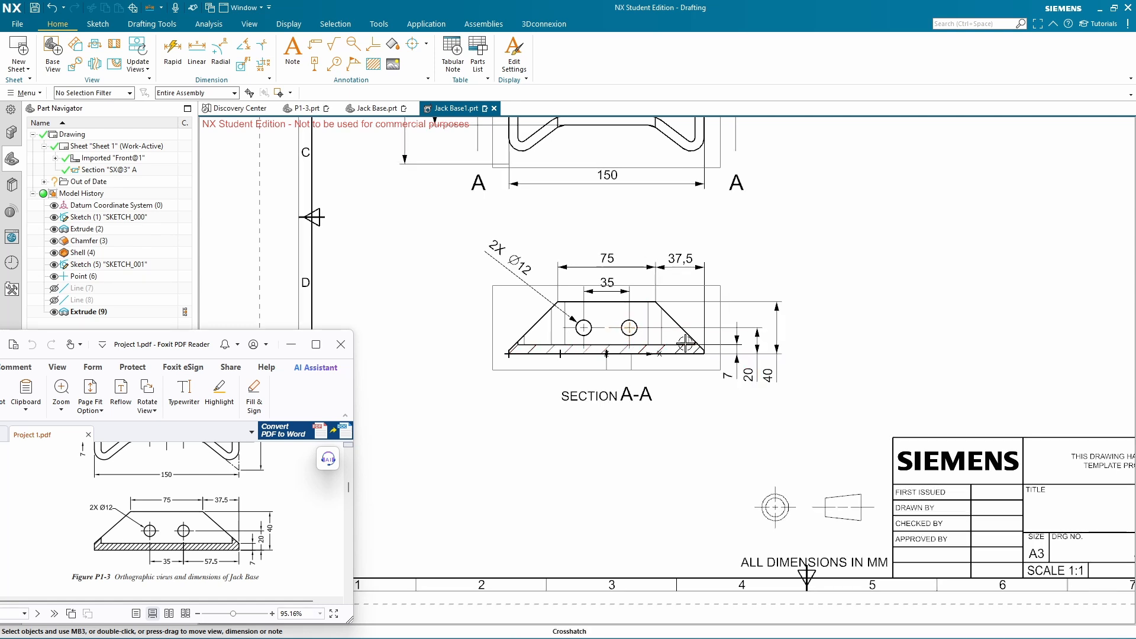
{"action": "left_click", "coordinate": [196, 50]}
{"action": "scroll", "coordinate": [607, 326], "scroll_direction": "up", "scroll_amount": 2}
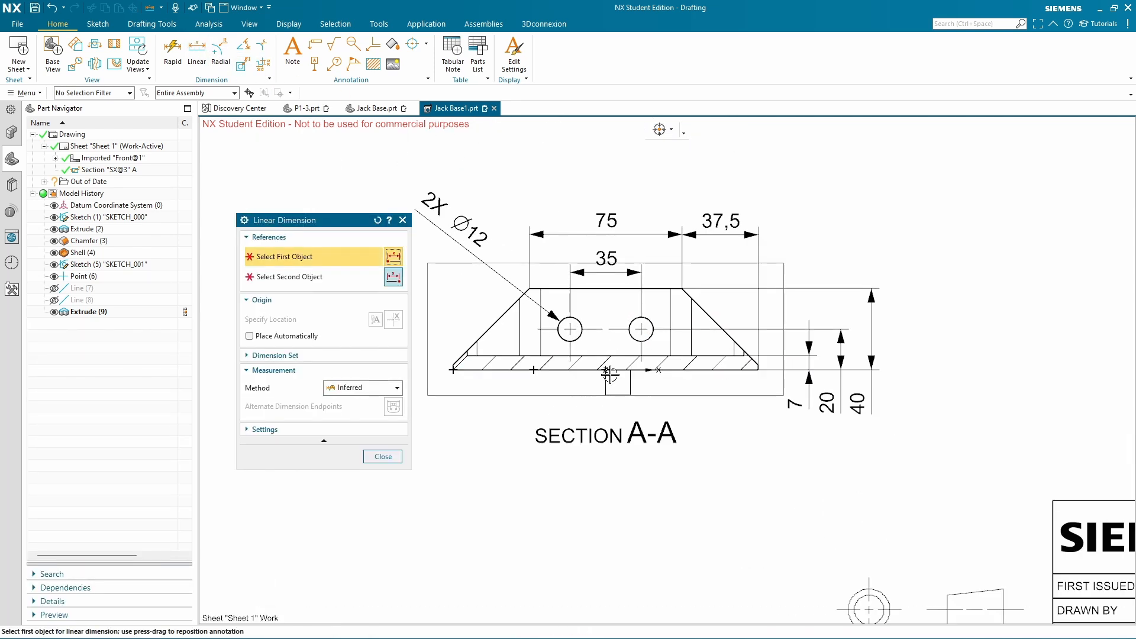
{"action": "left_click", "coordinate": [641, 329]}
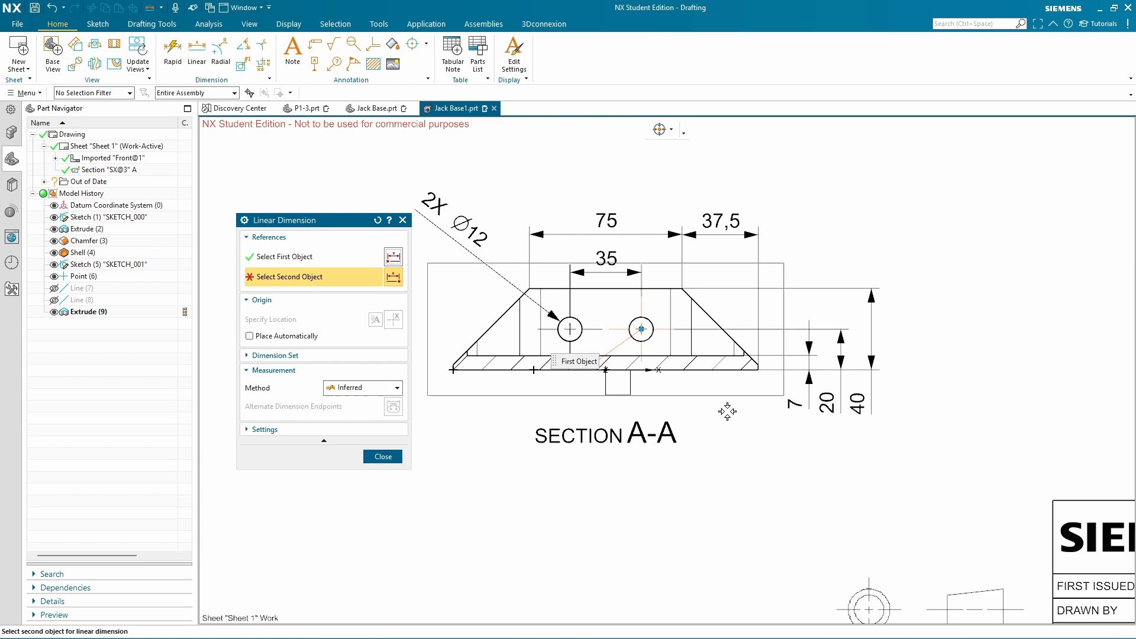
{"action": "left_click", "coordinate": [757, 369]}
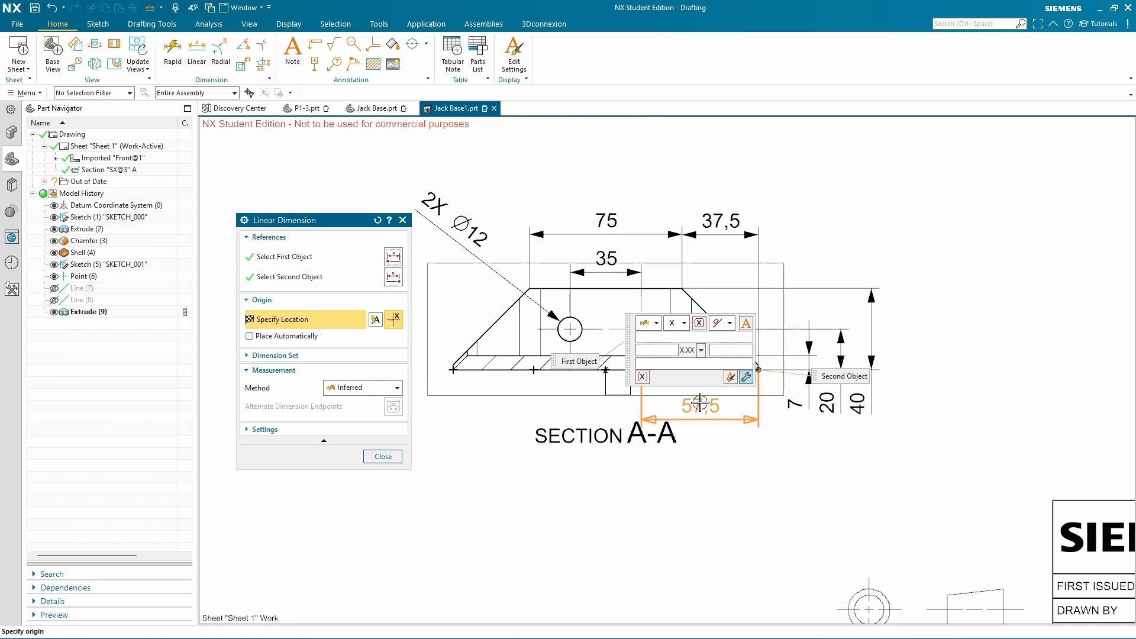
{"action": "left_click", "coordinate": [696, 408]}
{"action": "left_click", "coordinate": [383, 456]}
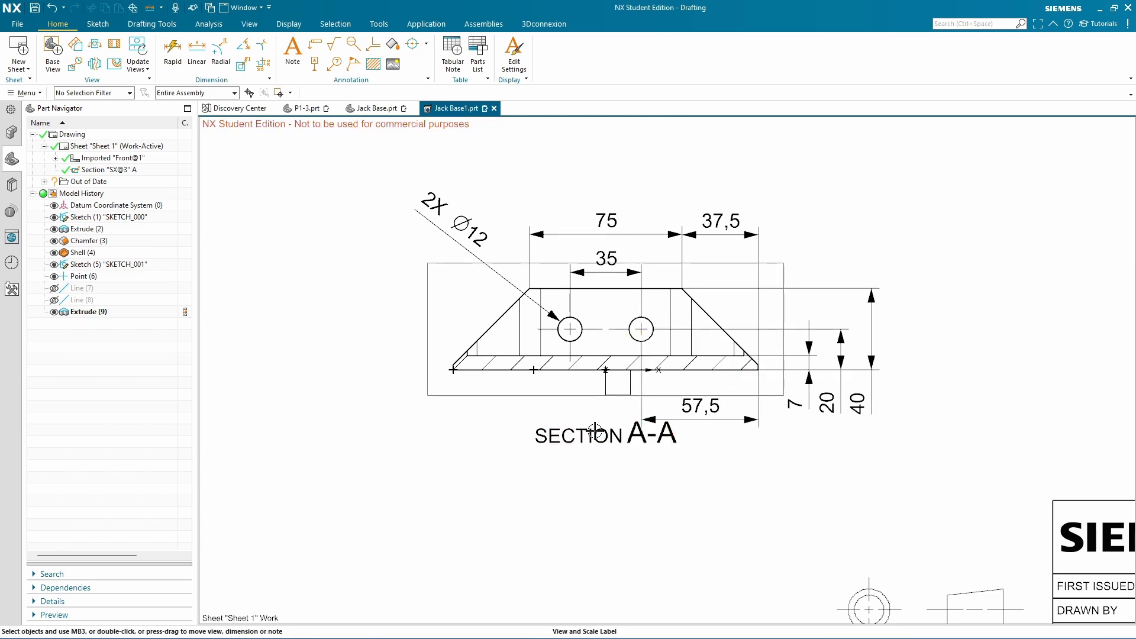
{"action": "left_click_drag", "start_coordinate": [614, 433], "coordinate": [635, 458]}
Review the dimensioned Front view and section, and switch from Drafting to the Modeling application
{"action": "scroll", "coordinate": [637, 458], "scroll_direction": "down", "scroll_amount": 3}
{"action": "middle_click_drag", "start_coordinate": [762, 417], "coordinate": [702, 445], "text": "shift"}
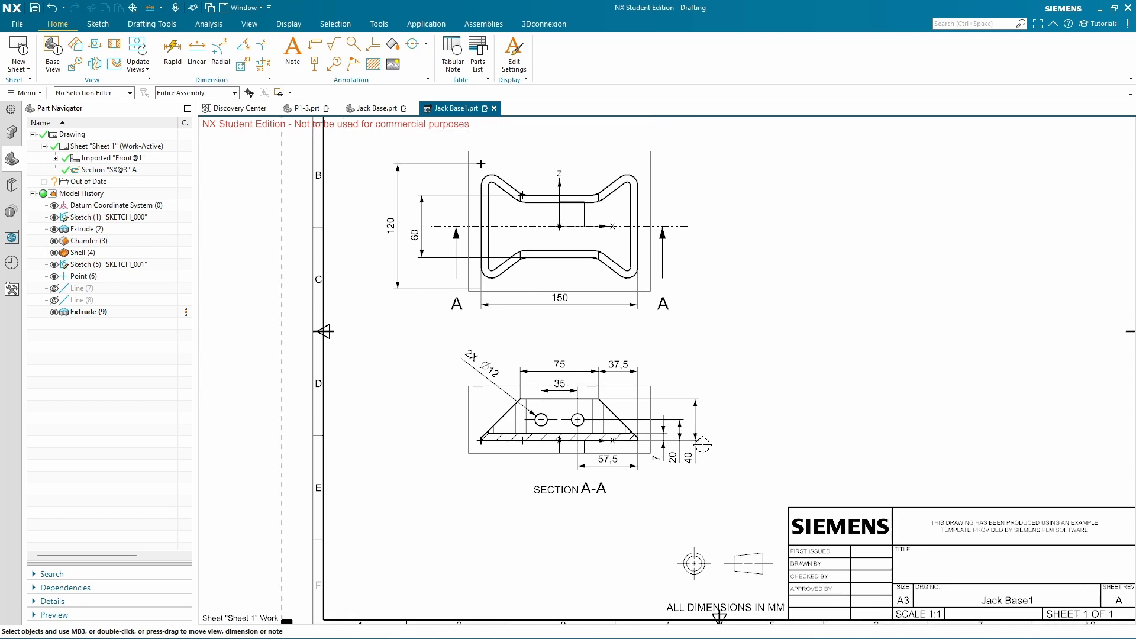
{"action": "middle_click_drag", "start_coordinate": [547, 323], "coordinate": [627, 373], "text": "shift"}
{"action": "scroll", "coordinate": [669, 286], "scroll_direction": "up", "scroll_amount": 2}
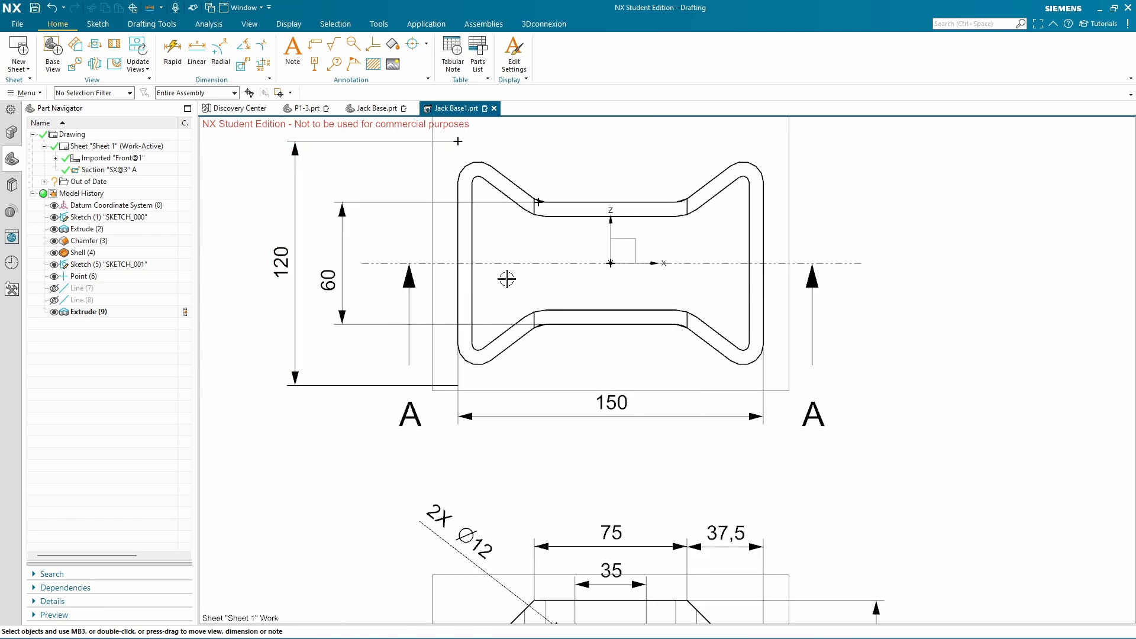
{"action": "middle_click_drag", "start_coordinate": [507, 279], "coordinate": [568, 335], "text": "shift"}
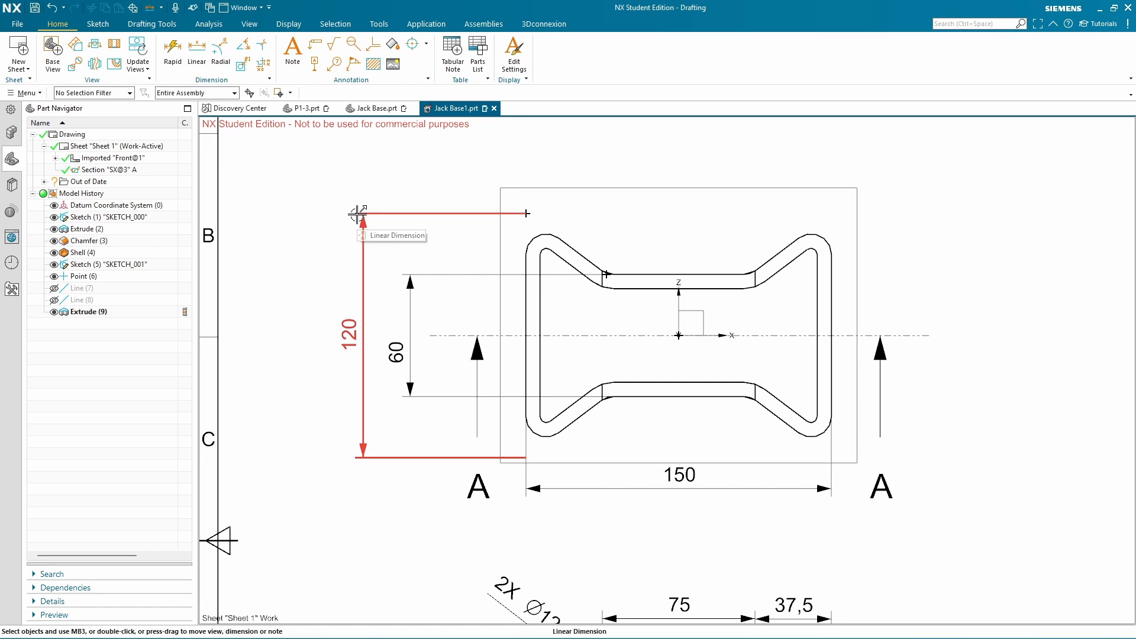
{"action": "key", "text": "ctrl+m"}
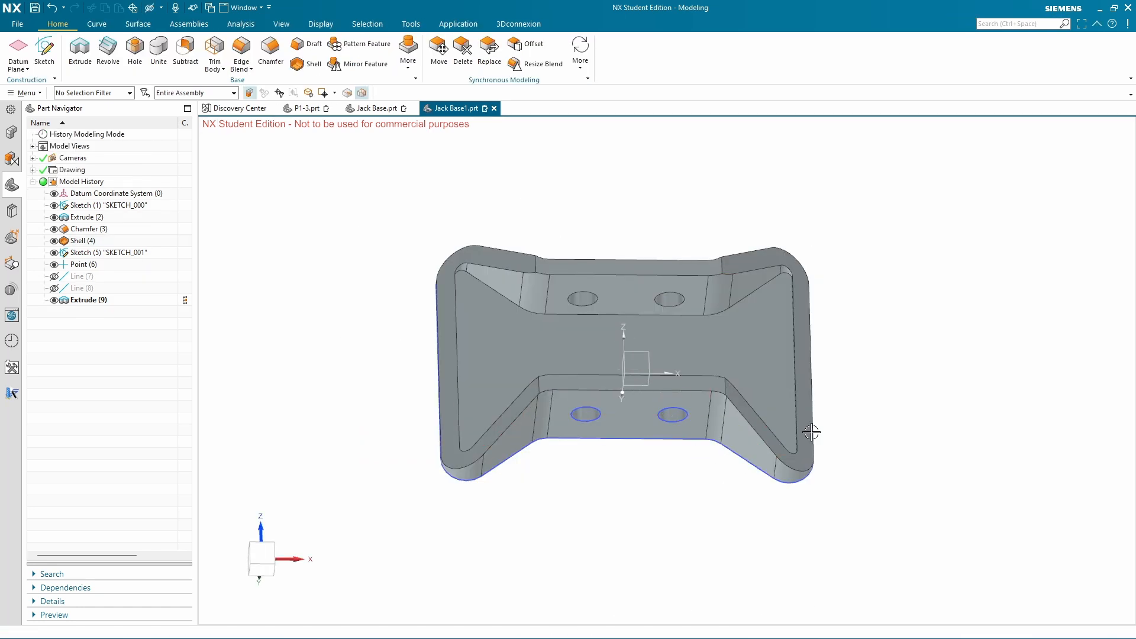
{"action": "left_click", "coordinate": [18, 24]}
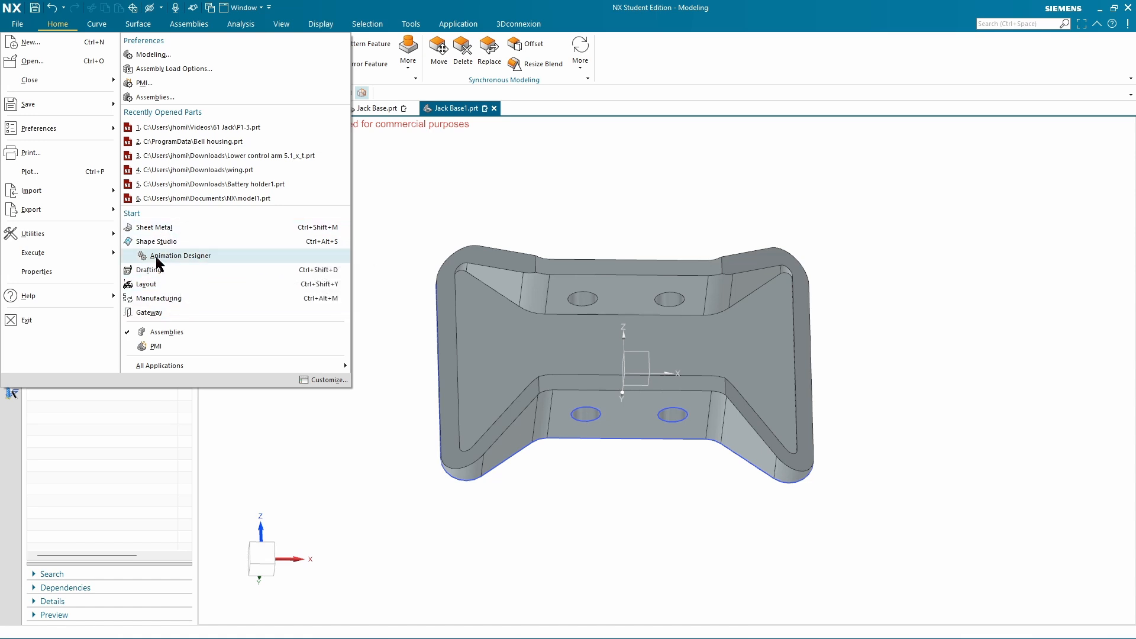
{"action": "left_click", "coordinate": [538, 186]}
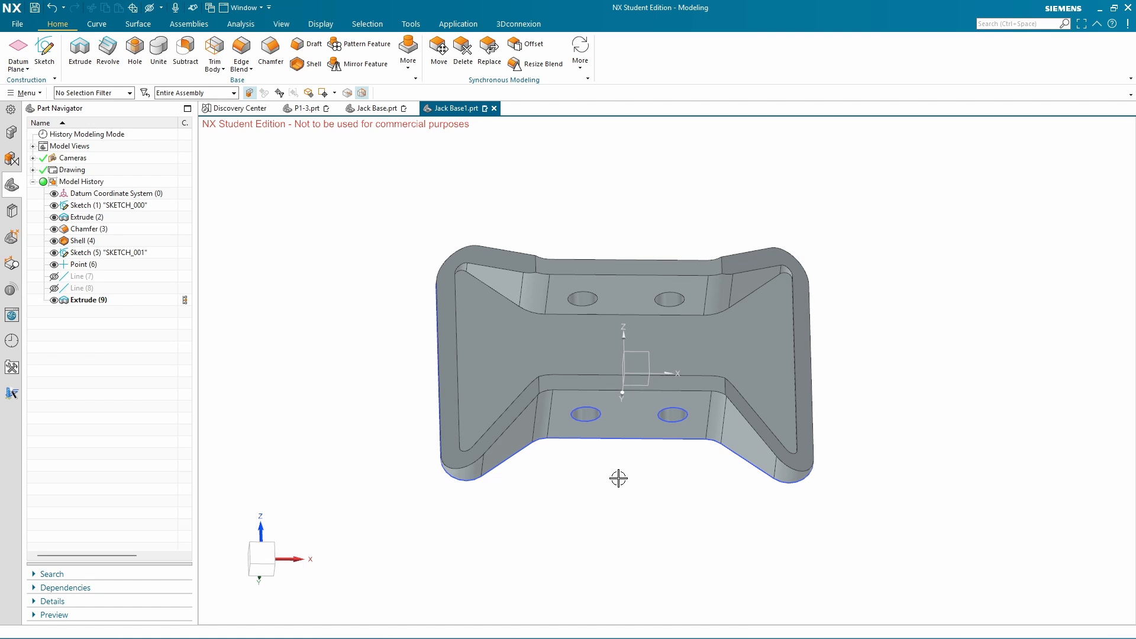
Hide SKETCH_000, SKETCH_001 and the datum coordinate system in the Jack Base model
{"action": "mouse_move", "coordinate": [640, 485]}
{"action": "middle_mouse_down"}
{"action": "mouse_move", "coordinate": [651, 496]}
{"action": "mouse_move", "coordinate": [890, 477]}
{"action": "mouse_move", "coordinate": [917, 456]}
{"action": "mouse_move", "coordinate": [938, 399]}
{"action": "middle_mouse_up"}
{"action": "right_click", "coordinate": [938, 400]}
{"action": "left_click", "coordinate": [947, 399]}
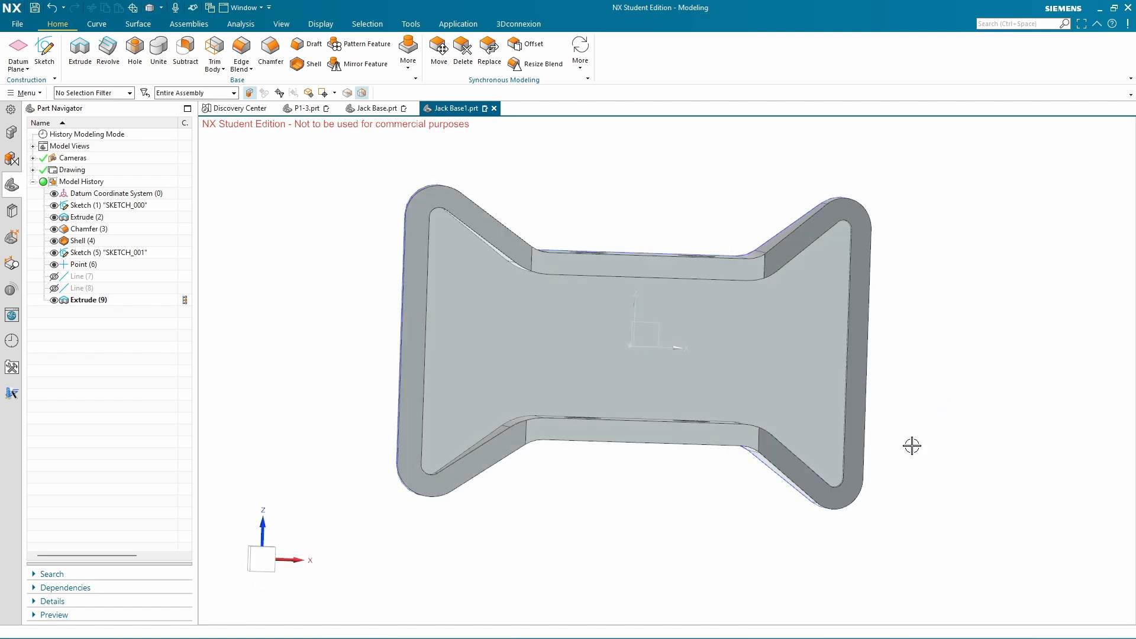
{"action": "mouse_move", "coordinate": [911, 446]}
{"action": "middle_mouse_down"}
{"action": "mouse_move", "coordinate": [888, 527]}
{"action": "mouse_move", "coordinate": [650, 481]}
{"action": "middle_mouse_up"}
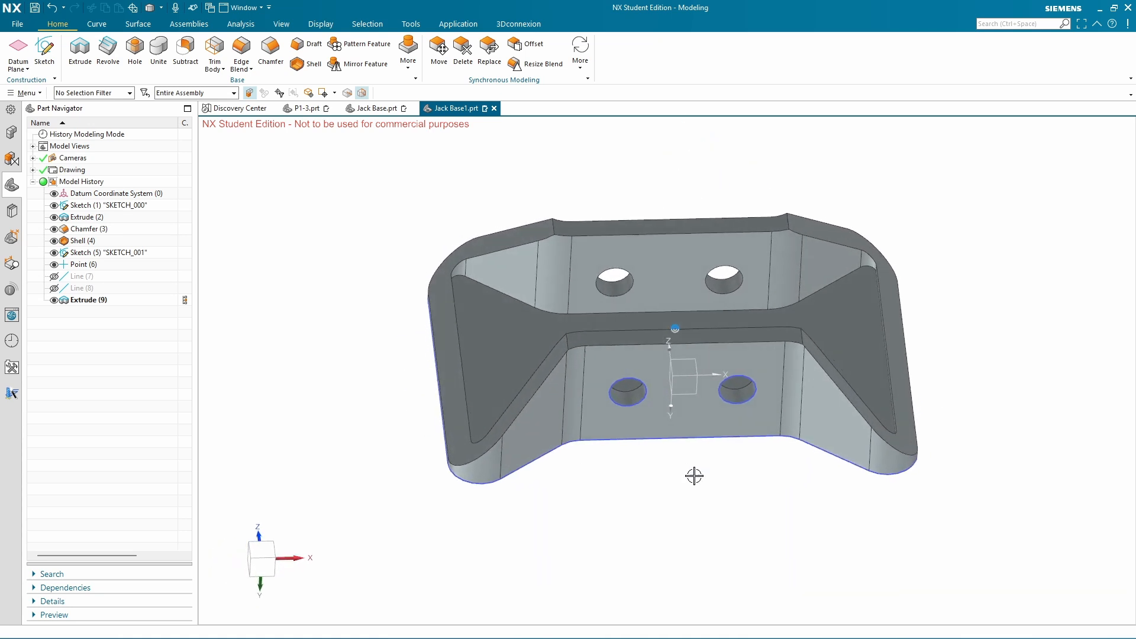
{"action": "left_click", "coordinate": [713, 436]}
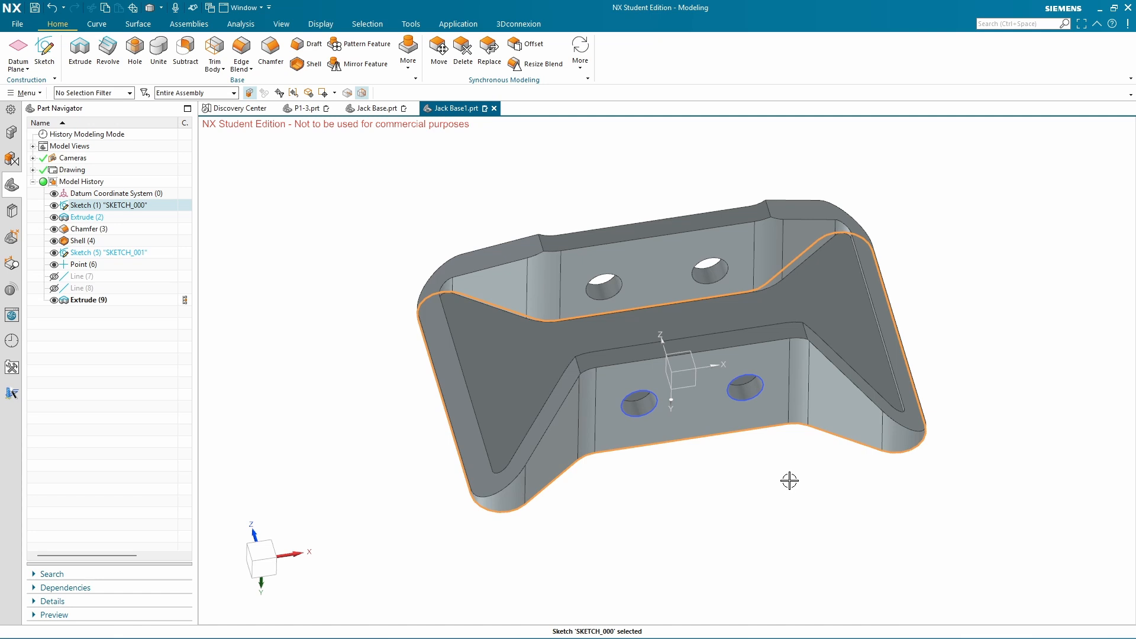
{"action": "left_click", "coordinate": [639, 416]}
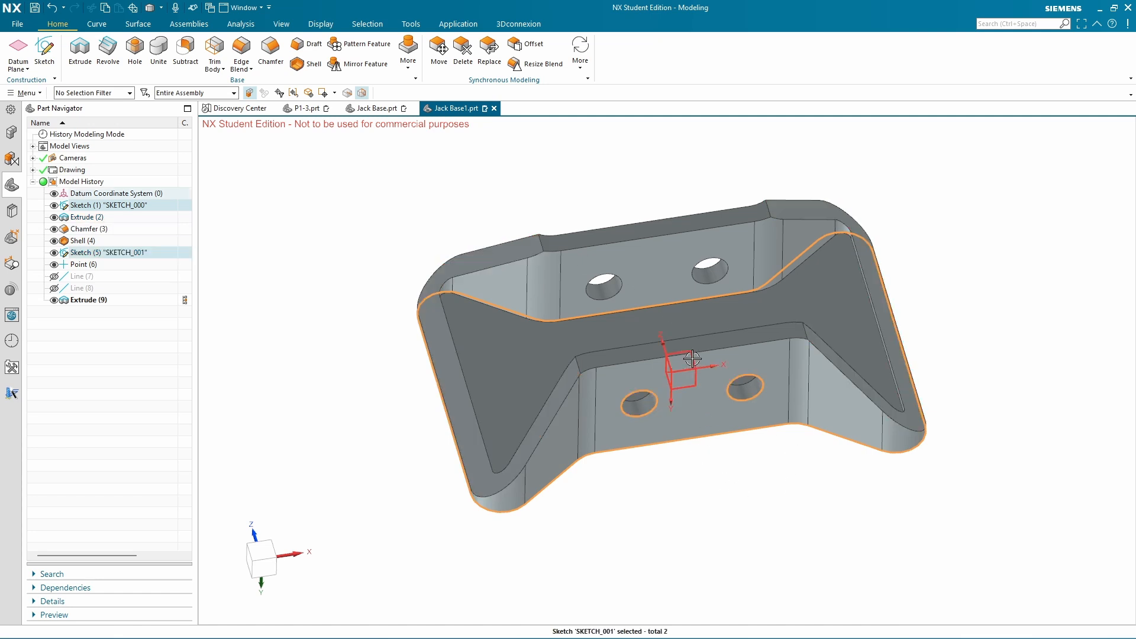
{"action": "left_click", "coordinate": [673, 368]}
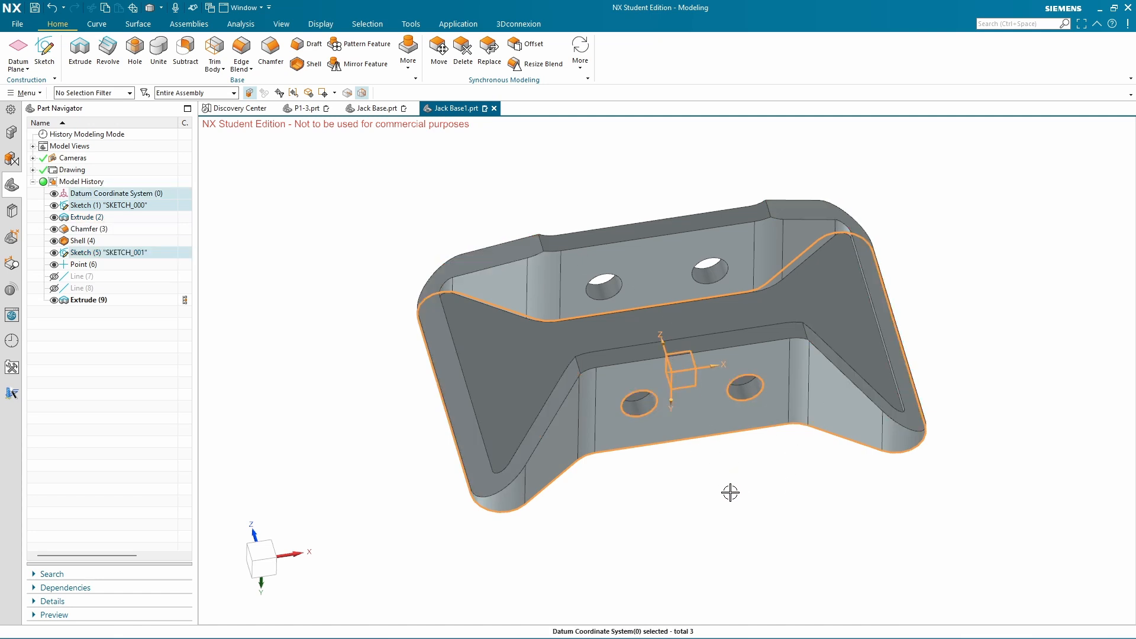
{"action": "key", "text": "ctrl+b"}
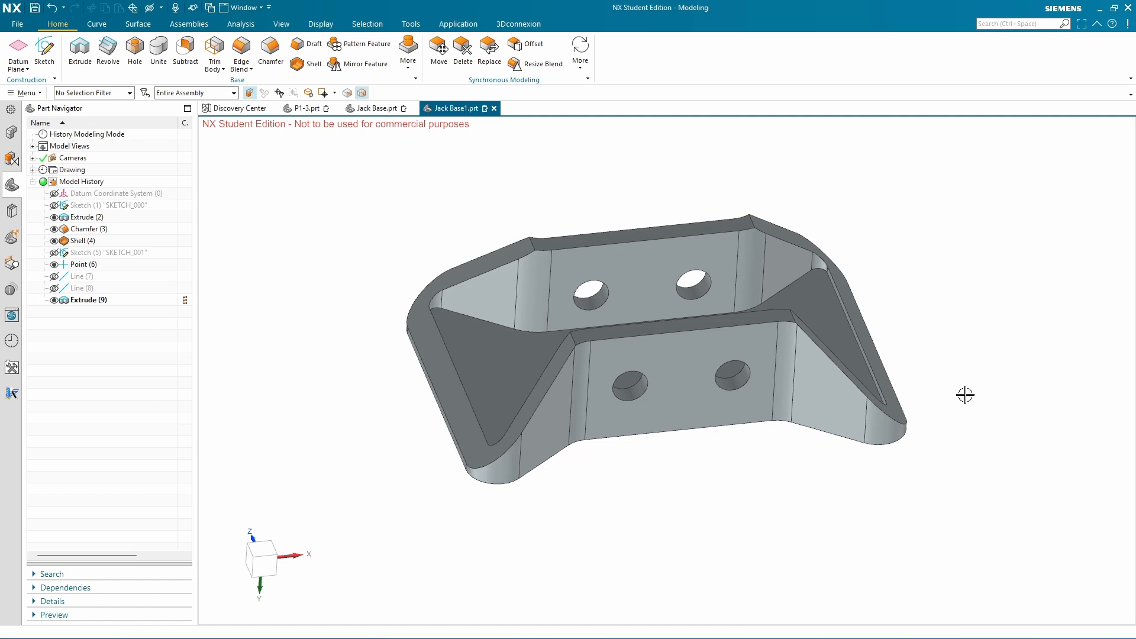
Swap the shown and hidden objects to inspect the hidden geometry, and swap them back
{"action": "key", "text": "ctrl+shift+b"}
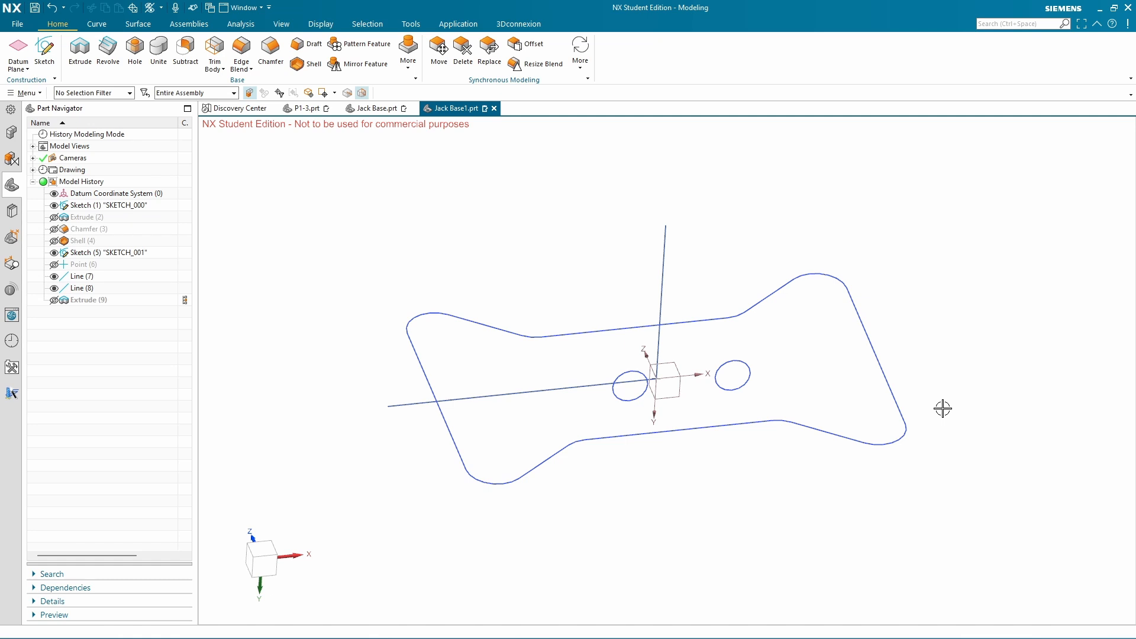
{"action": "key", "text": "ctrl+shift+b"}
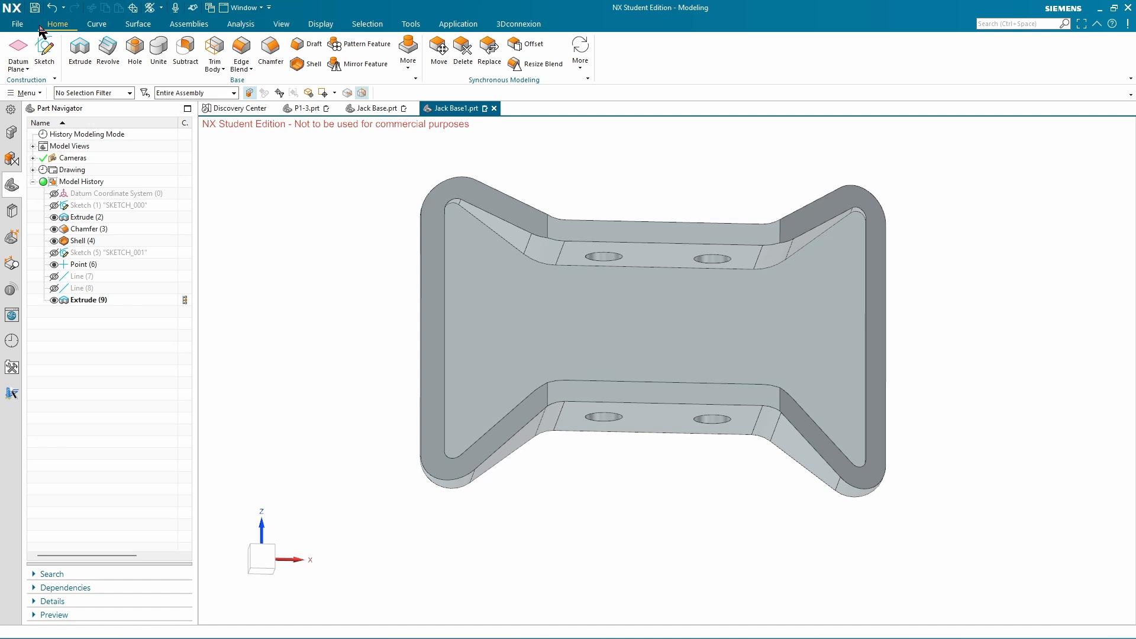
Return to the Drafting application and update the out-of-date drawing views
{"action": "left_click", "coordinate": [18, 26]}
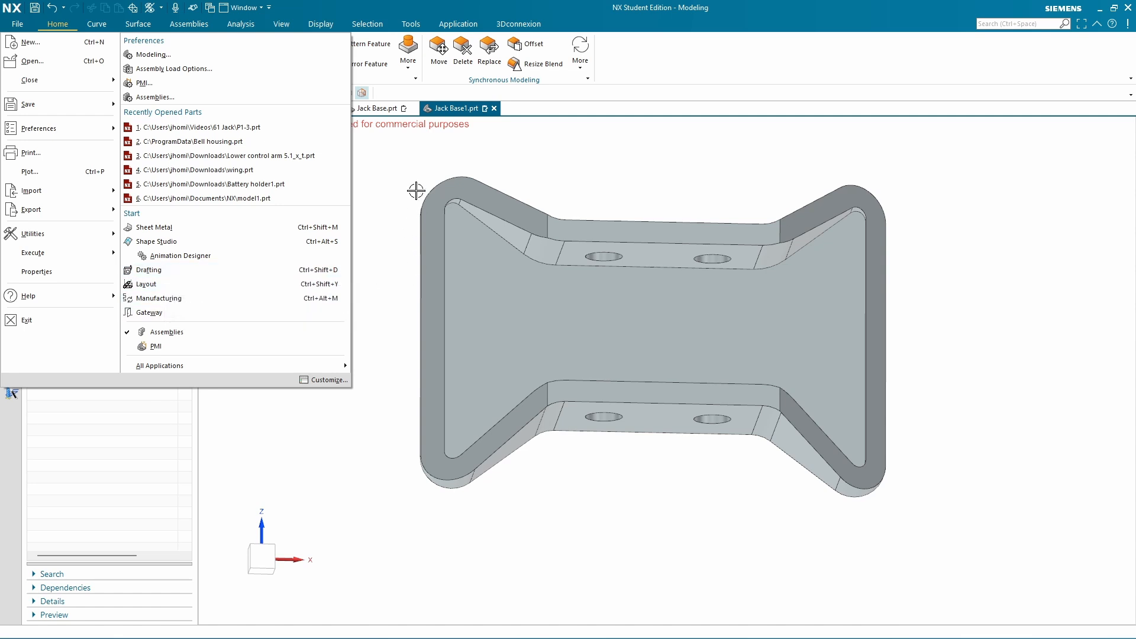
{"action": "left_click", "coordinate": [151, 270]}
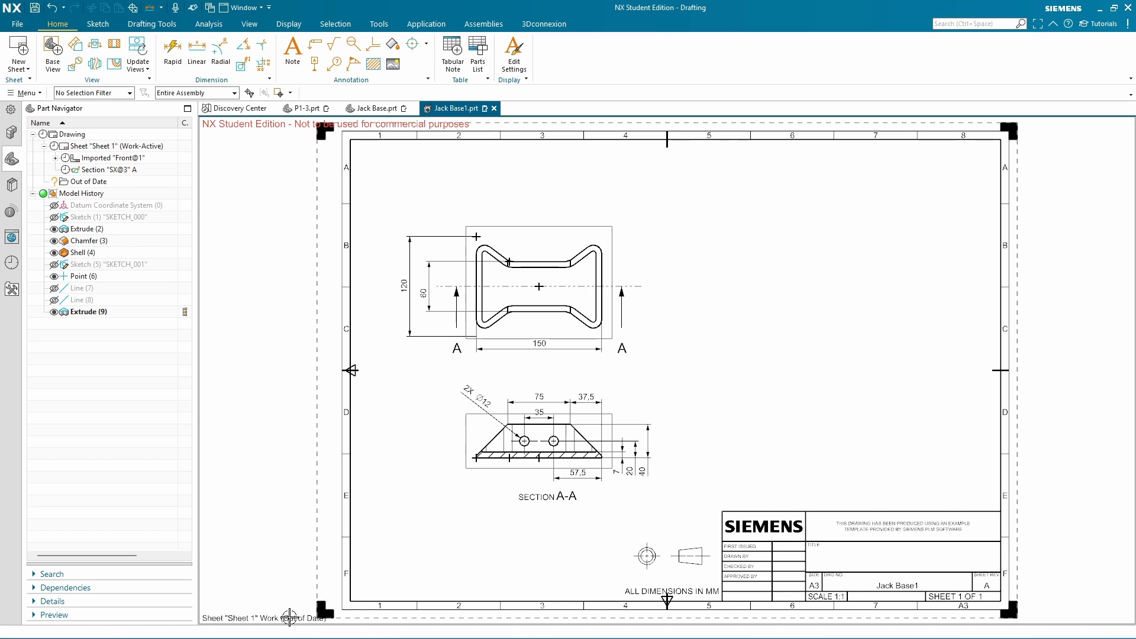
{"action": "left_click", "coordinate": [138, 50]}
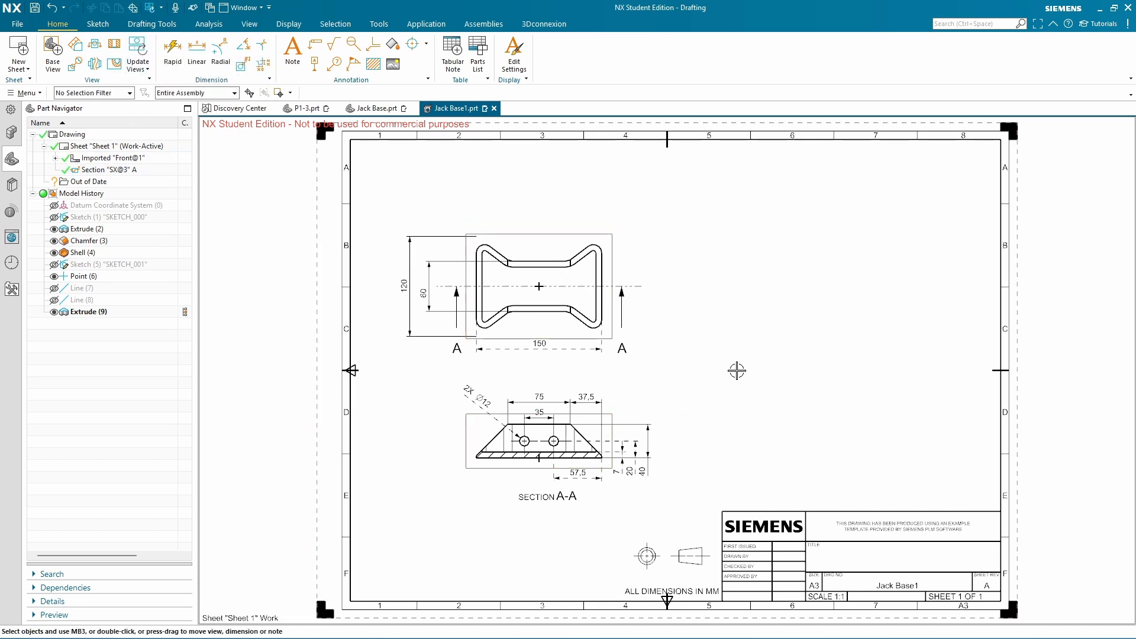
Reassociate the 2X hole diameter dimension in section A-A with the left hole
{"action": "scroll", "coordinate": [404, 417], "scroll_direction": "up", "scroll_amount": 3}
{"action": "scroll", "coordinate": [563, 392], "scroll_direction": "up", "scroll_amount": 1}
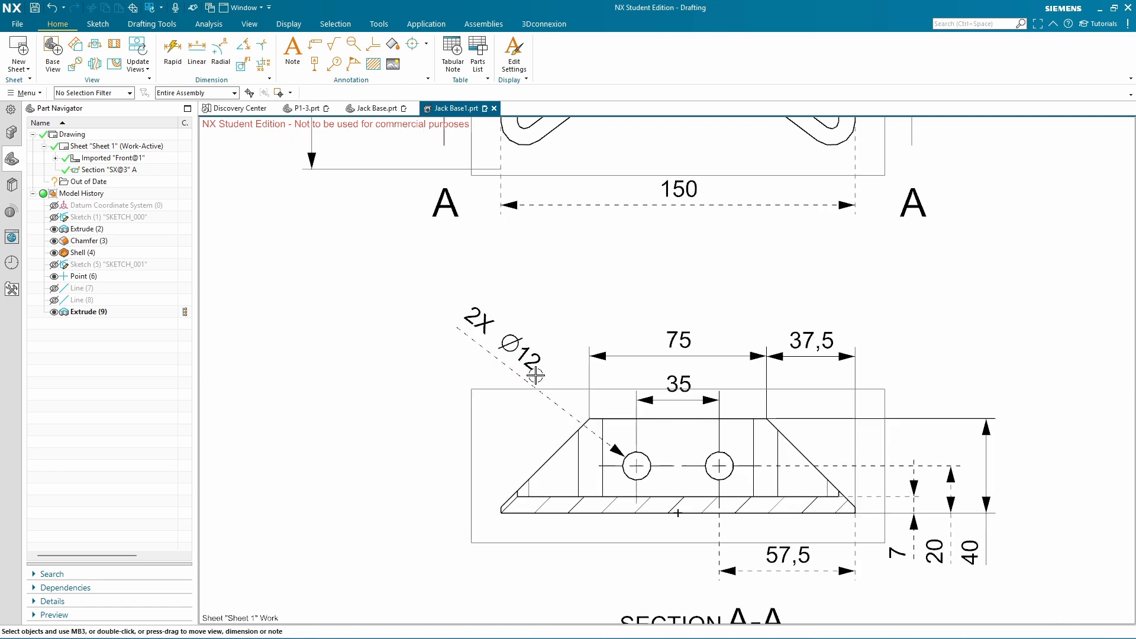
{"action": "double_click", "coordinate": [517, 355]}
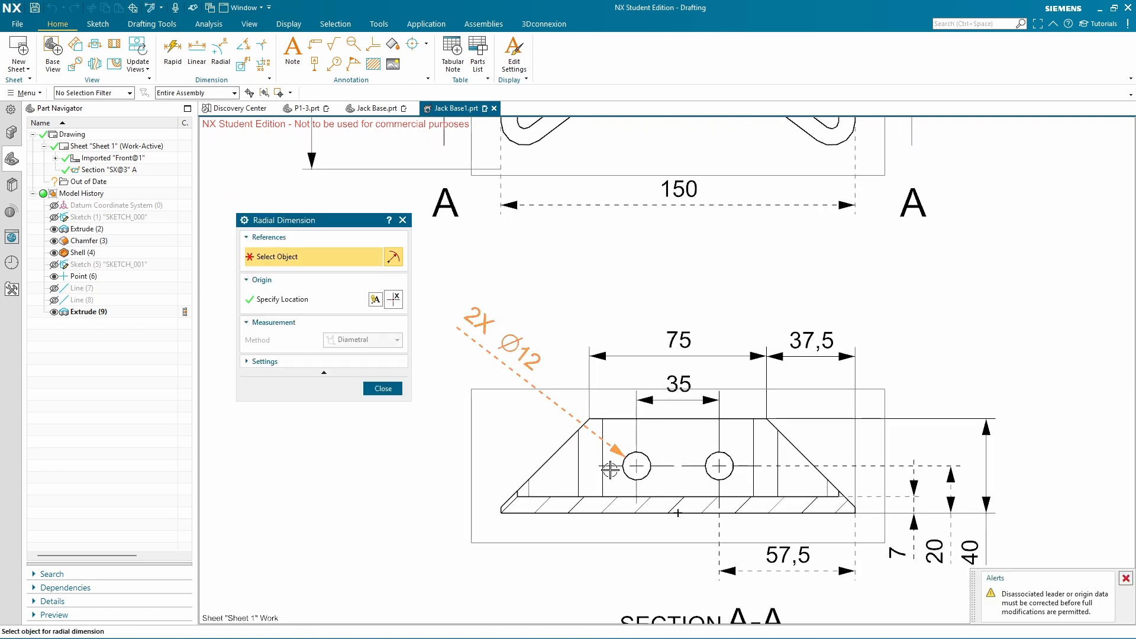
{"action": "left_click", "coordinate": [382, 389]}
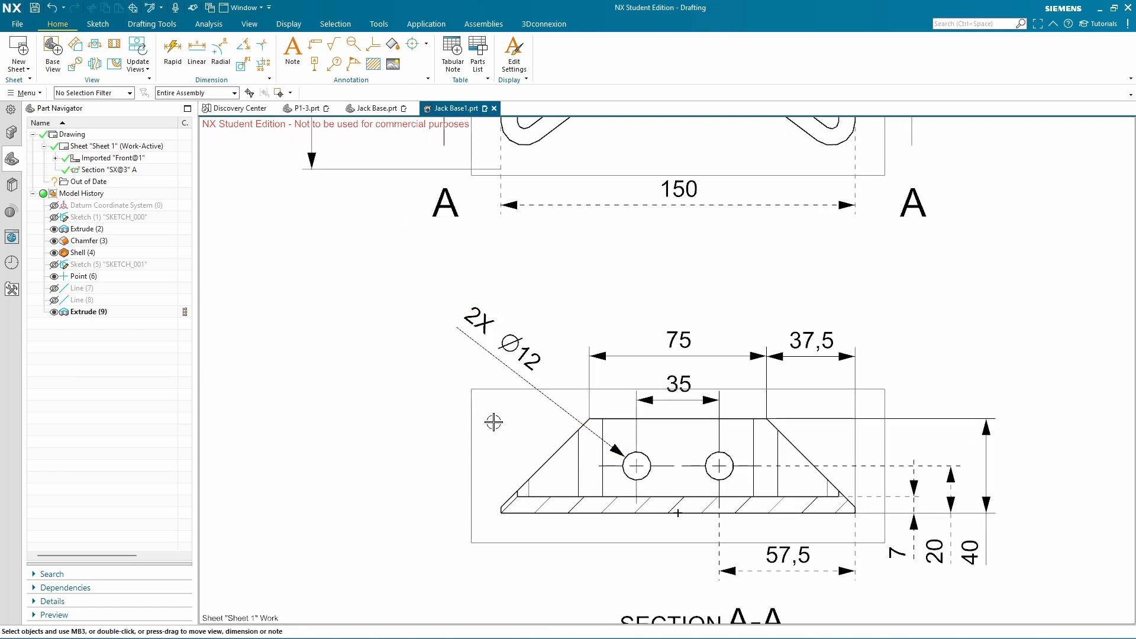
Reassociate the second end of the 57,5 dimension with the lower right corner of section A-A
{"action": "scroll", "coordinate": [492, 421], "scroll_direction": "down", "scroll_amount": 1}
{"action": "double_click", "coordinate": [715, 546]}
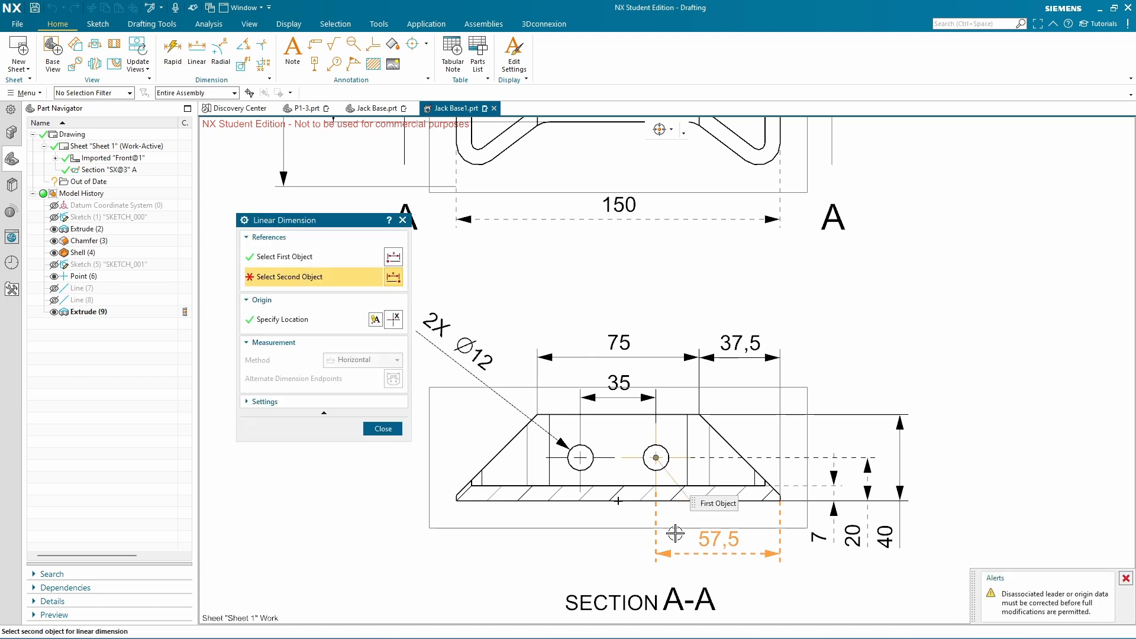
{"action": "scroll", "coordinate": [651, 473], "scroll_direction": "up", "scroll_amount": 1}
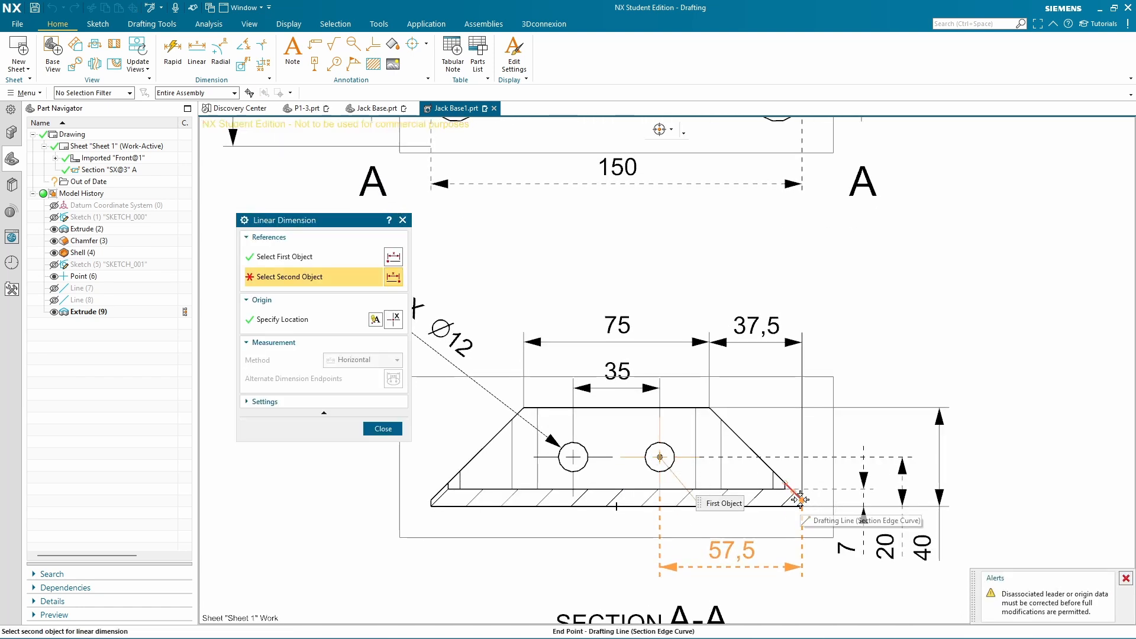
{"action": "left_click", "coordinate": [392, 426]}
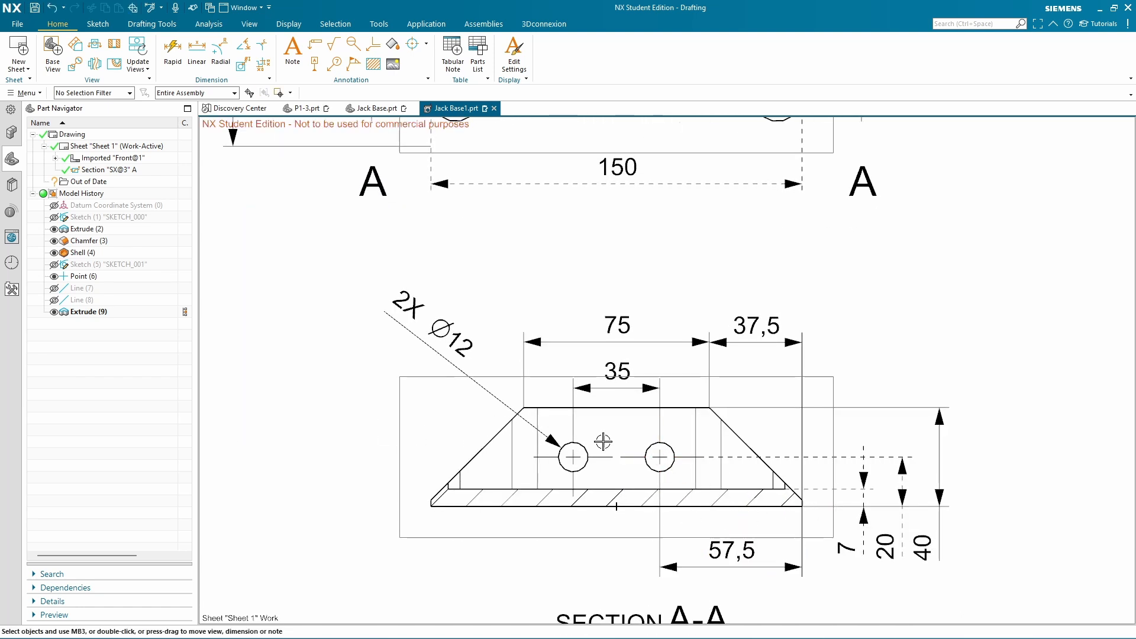
Try to reassociate the 7 dimension in section A-A using the base's bottom edge for both ends, and undo the change
{"action": "scroll", "coordinate": [720, 484], "scroll_direction": "up", "scroll_amount": 2}
{"action": "double_click", "coordinate": [720, 484]}
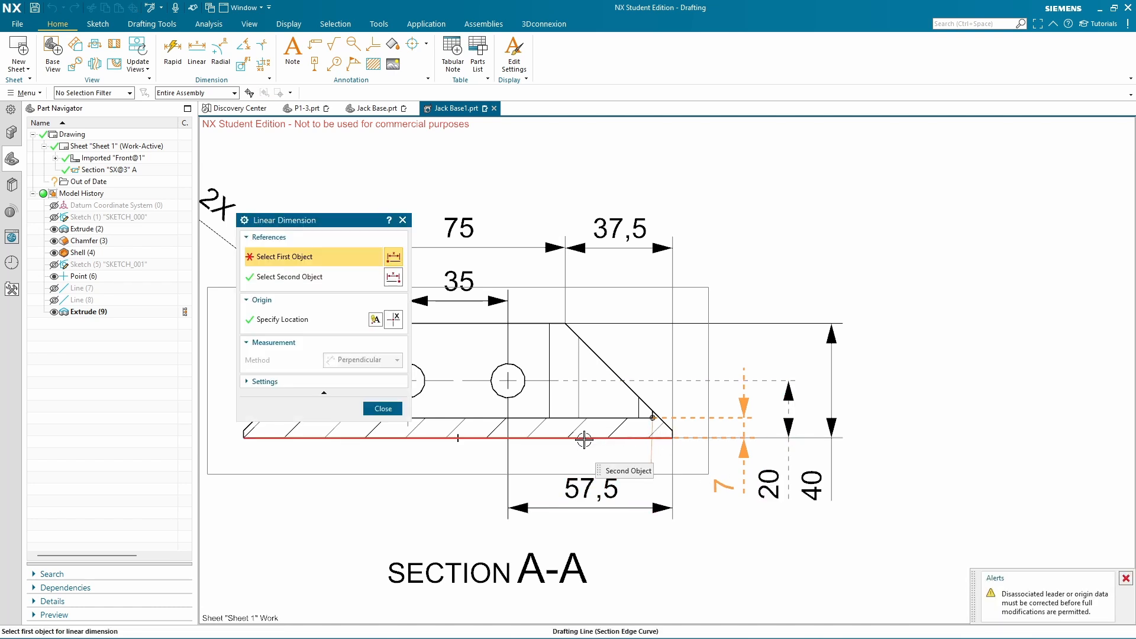
{"action": "left_click", "coordinate": [458, 438]}
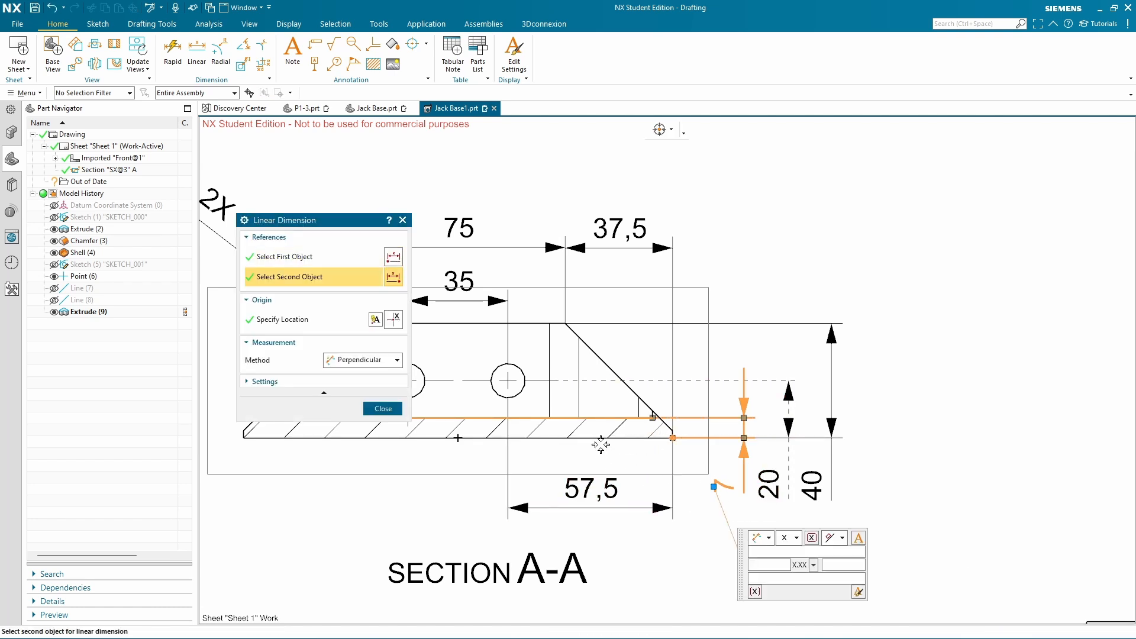
{"action": "left_click", "coordinate": [600, 444]}
{"action": "left_click", "coordinate": [384, 409]}
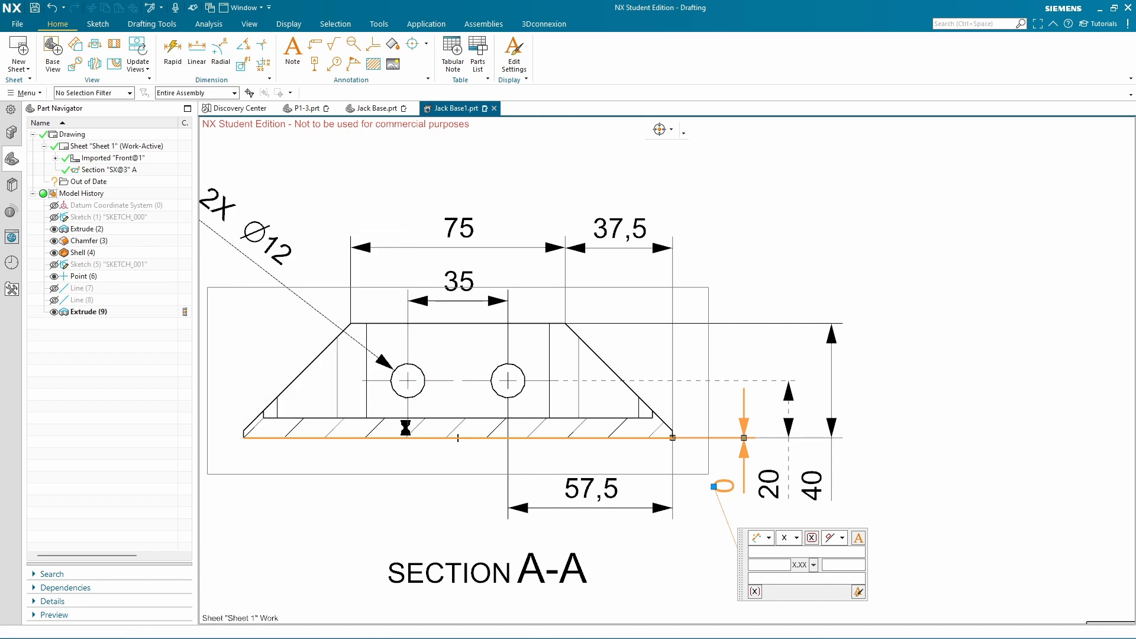
{"action": "key", "text": "ctrl+z"}
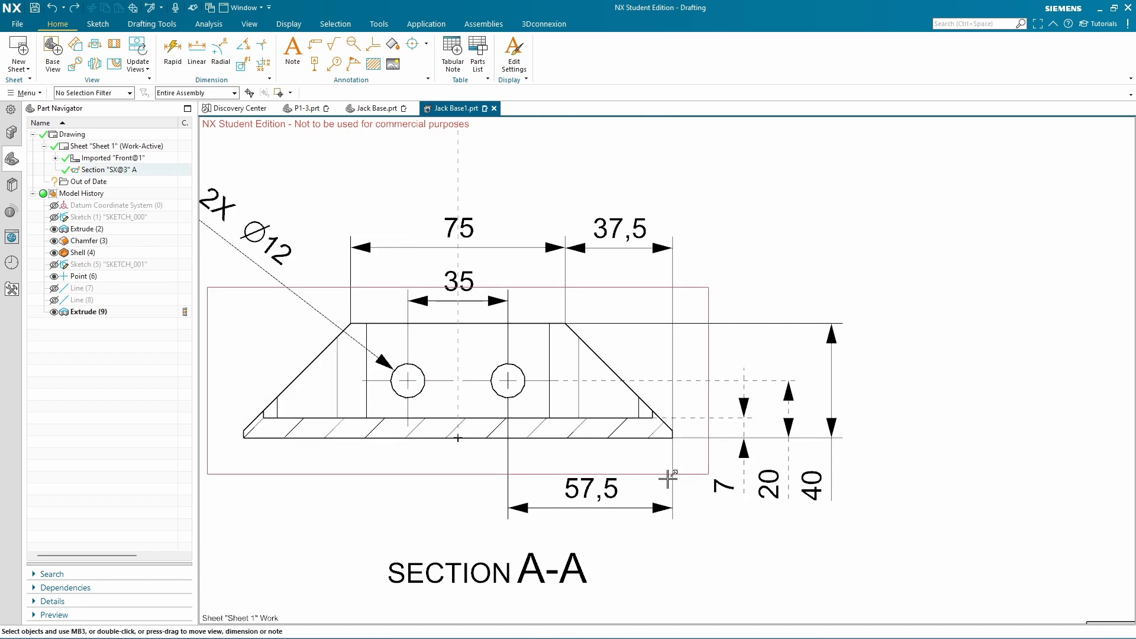
Reassociate the first end of the 7 dimension with the bottom edge of section A-A, keeping its second end
{"action": "left_click", "coordinate": [719, 490]}
{"action": "double_click", "coordinate": [718, 489]}
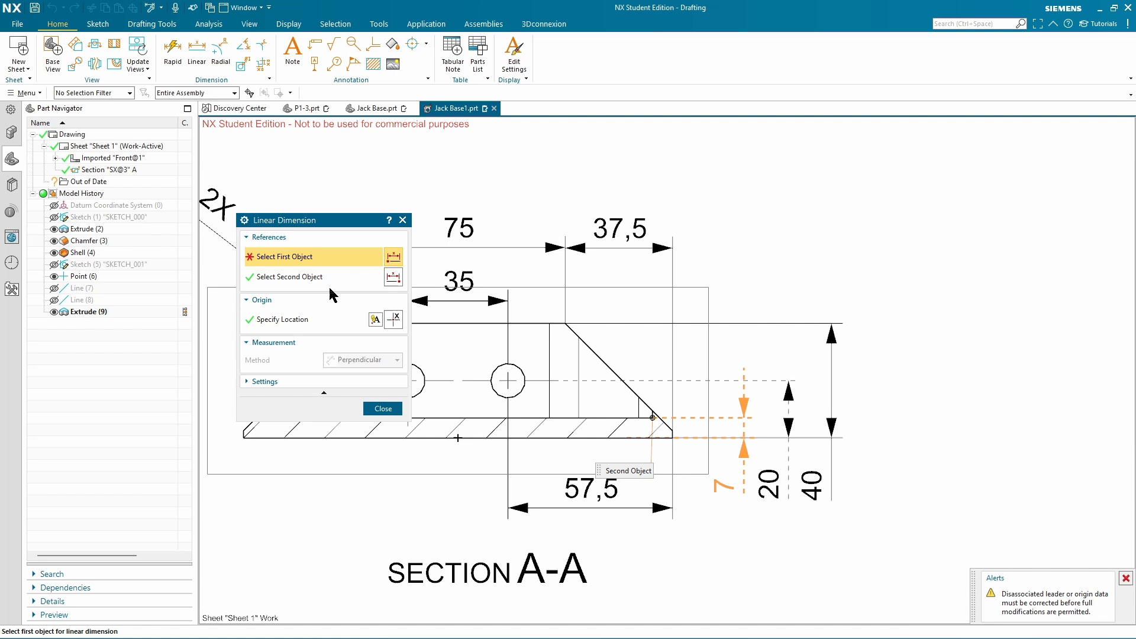
{"action": "left_click", "coordinate": [540, 437]}
{"action": "left_click", "coordinate": [423, 419]}
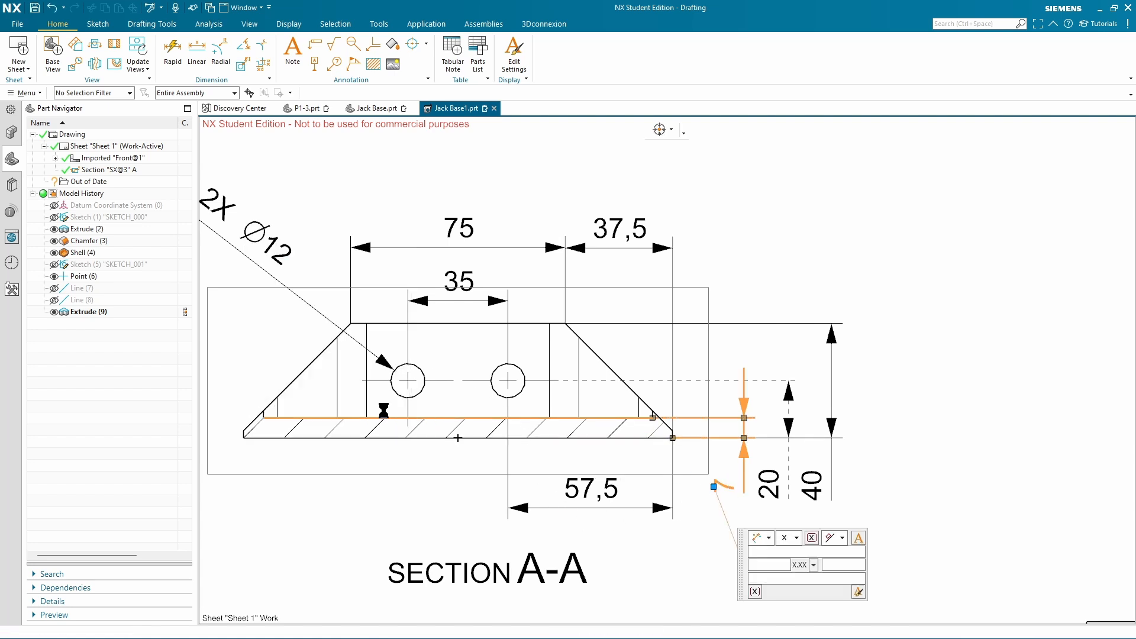
Reassociate the first end of the vertical 20 dimension with the bottom edge of section A-A
{"action": "double_click", "coordinate": [761, 485]}
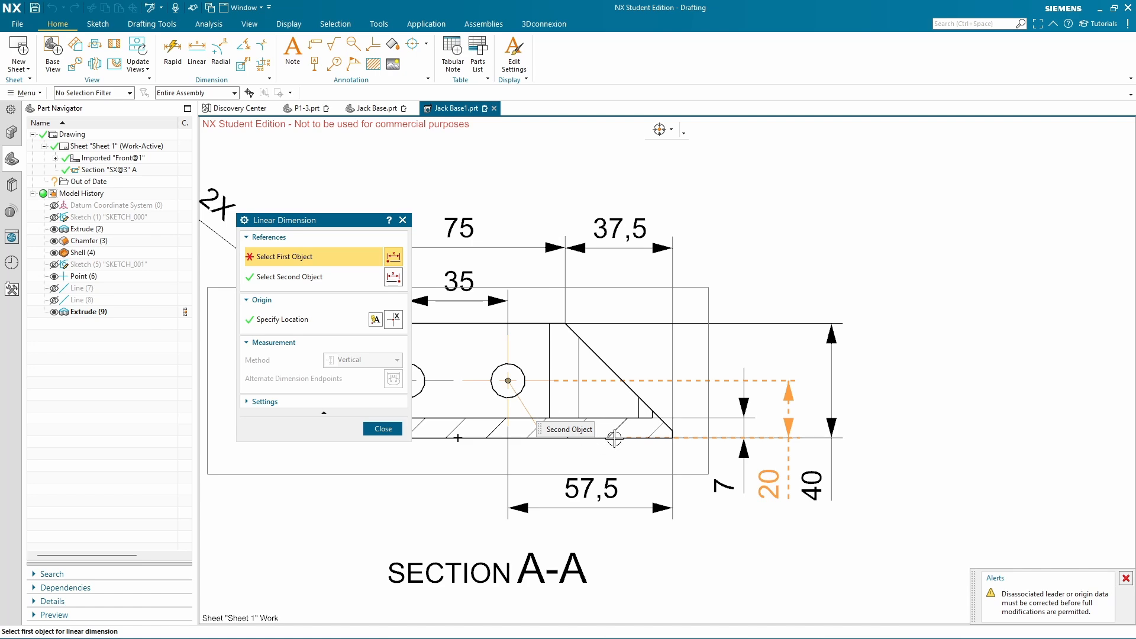
{"action": "left_click", "coordinate": [614, 437]}
{"action": "left_click", "coordinate": [383, 429]}
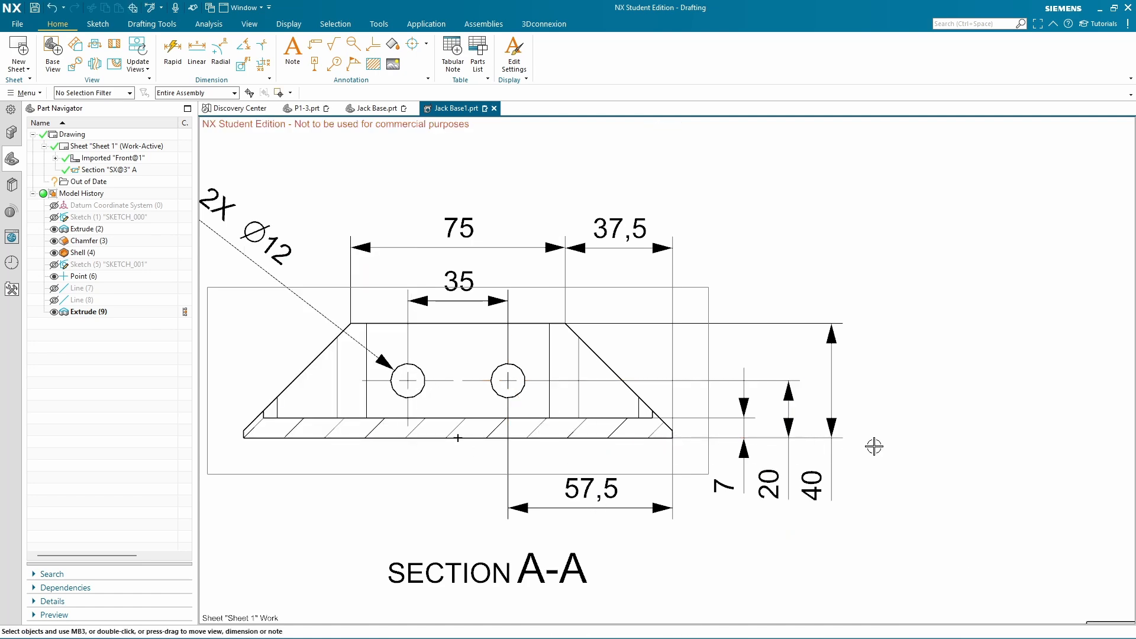
Reassociate the 150 width dimension in the Front view with the part's outer left and right vertical edges
{"action": "scroll", "coordinate": [874, 446], "scroll_direction": "down", "scroll_amount": 3}
{"action": "middle_click_drag", "start_coordinate": [899, 348], "coordinate": [893, 488]}
{"action": "scroll", "coordinate": [589, 367], "scroll_direction": "up", "scroll_amount": 1}
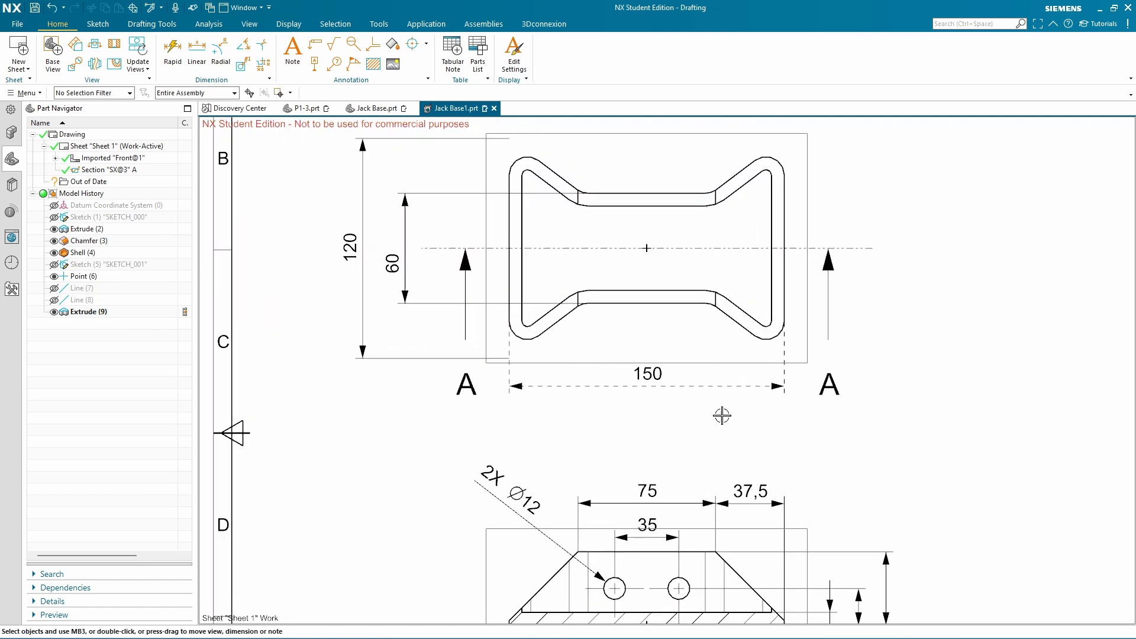
{"action": "double_click", "coordinate": [651, 374]}
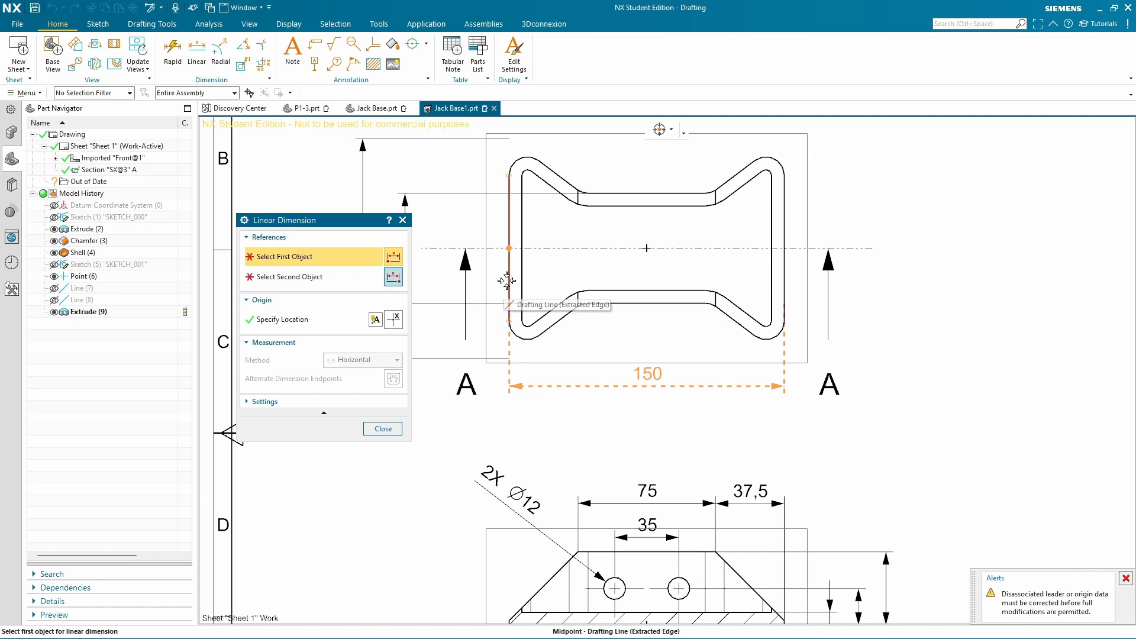
{"action": "left_click", "coordinate": [507, 281]}
{"action": "left_click", "coordinate": [783, 275]}
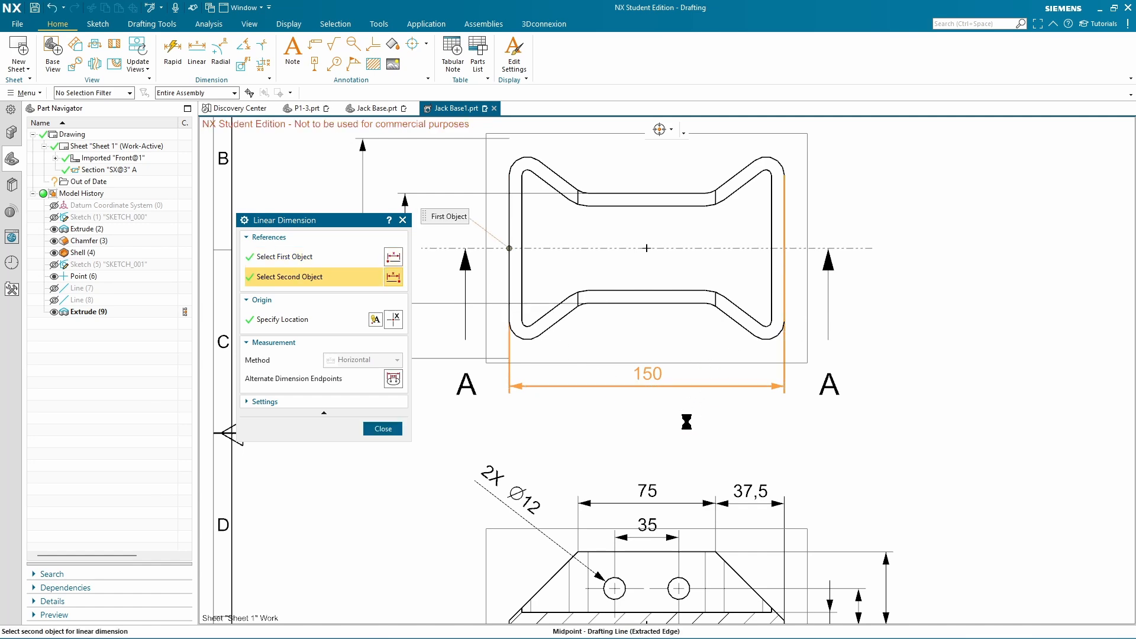
{"action": "left_click", "coordinate": [388, 430]}
Switch to Project 1.pdf in Foxit PDF Reader and examine the dimensions in Figure P1-3 against the finished Jack Base drawing
{"action": "scroll", "coordinate": [739, 493], "scroll_direction": "down", "scroll_amount": 4}
{"action": "scroll", "coordinate": [826, 466], "scroll_direction": "up", "scroll_amount": 3}
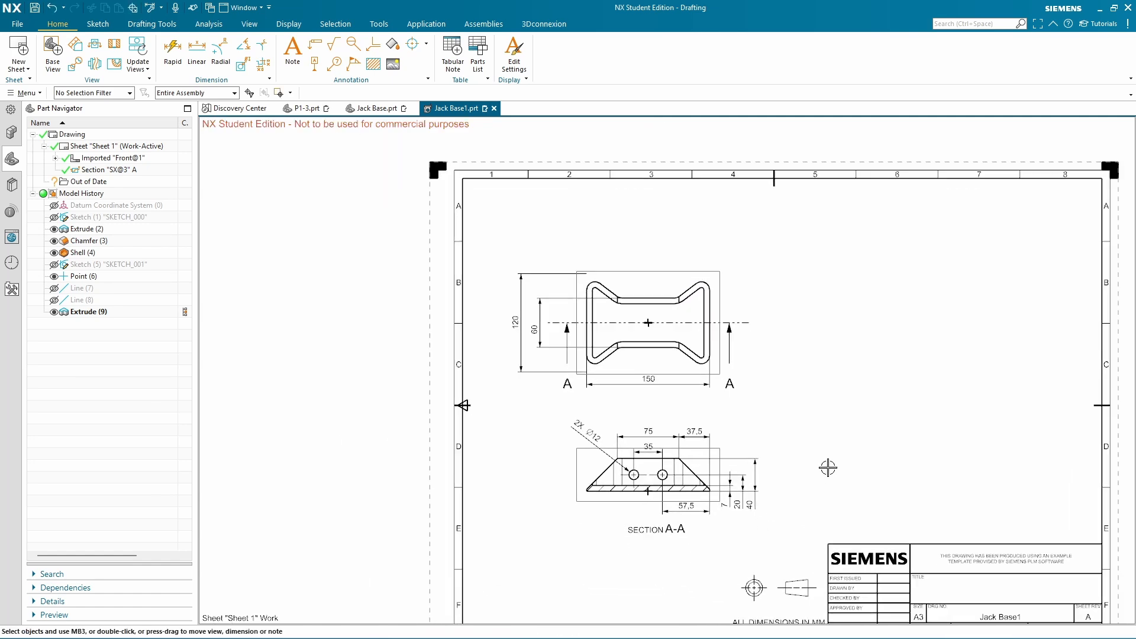
{"action": "scroll", "coordinate": [897, 425], "scroll_direction": "down", "scroll_amount": 1}
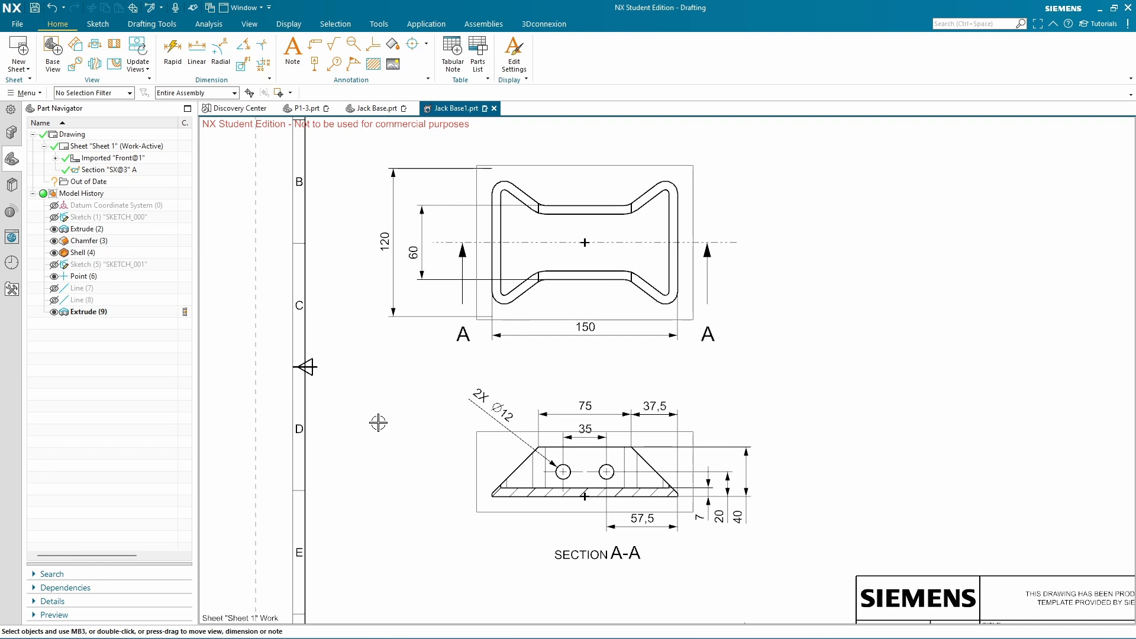
{"action": "key", "text": "alt+Tab"}
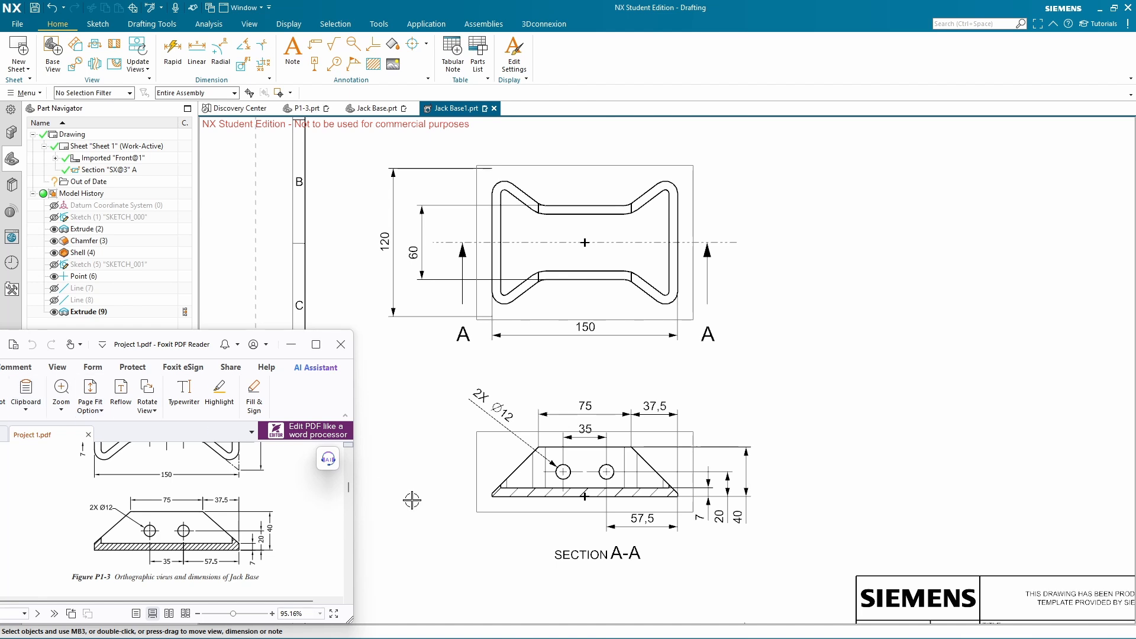
{"action": "left_click_drag", "start_coordinate": [160, 350], "coordinate": [610, 276]}
{"action": "left_click", "coordinate": [766, 270]}
{"action": "scroll", "coordinate": [751, 420], "scroll_direction": "up", "scroll_amount": 4}
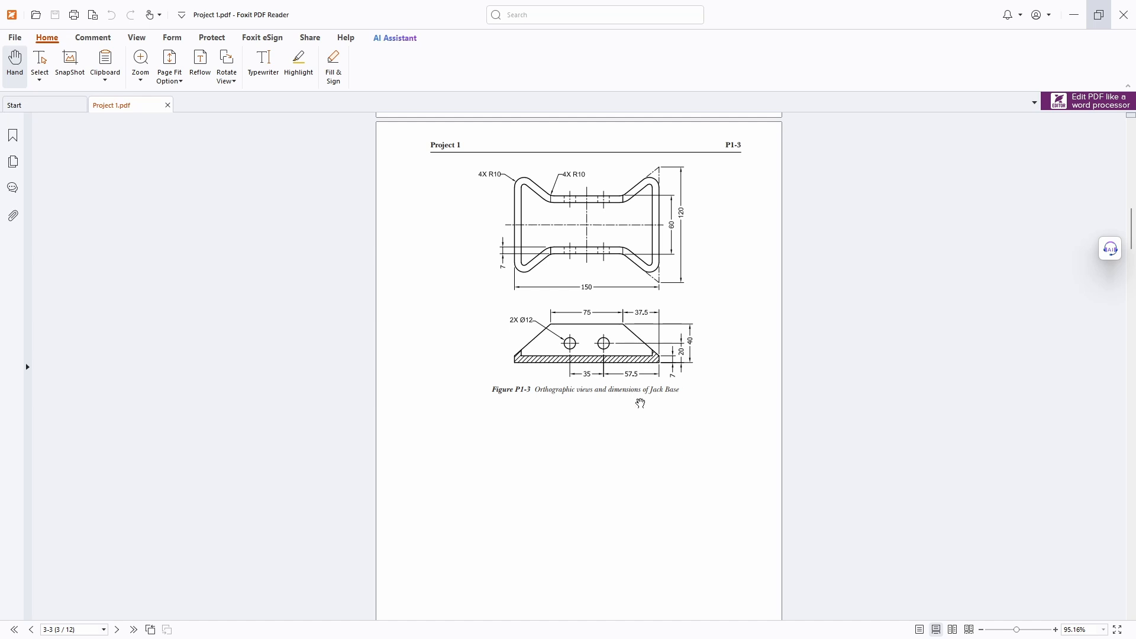
{"action": "scroll", "coordinate": [673, 248], "scroll_direction": "up", "scroll_amount": 3, "text": "ctrl"}
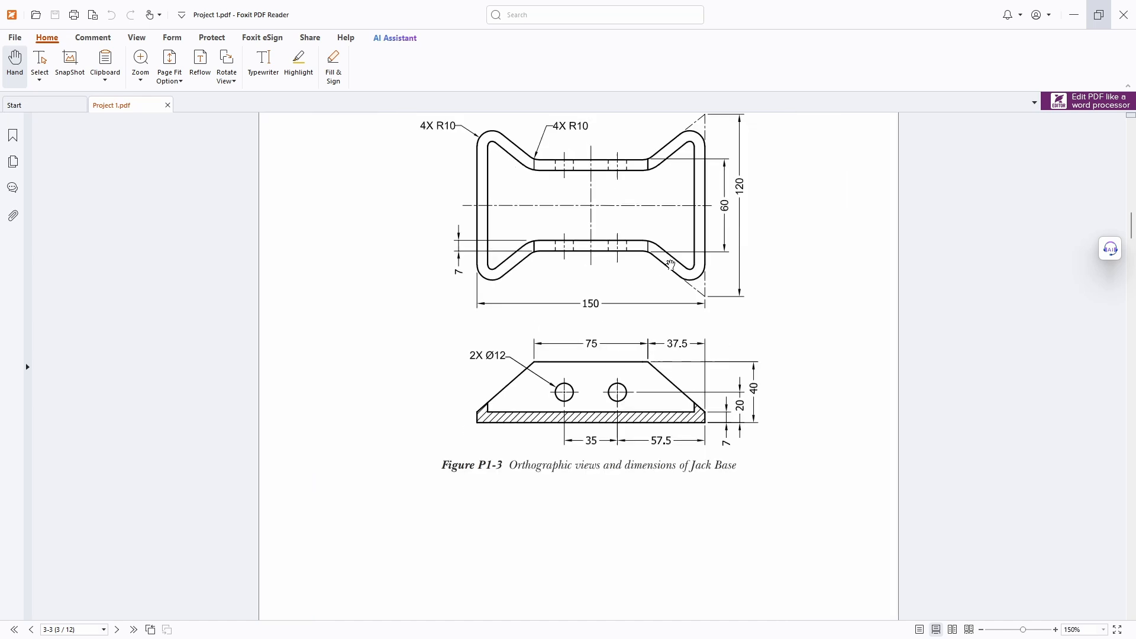
{"action": "scroll", "coordinate": [742, 326], "scroll_direction": "up", "scroll_amount": 1}
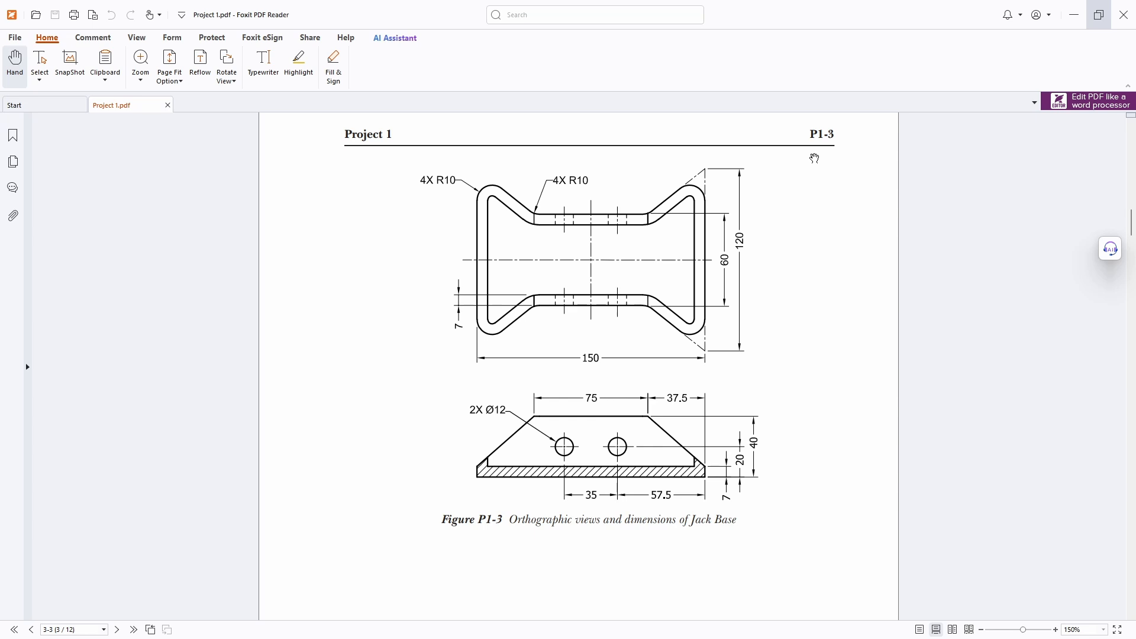
{"action": "scroll", "coordinate": [937, 258], "scroll_direction": "up", "scroll_amount": 1}
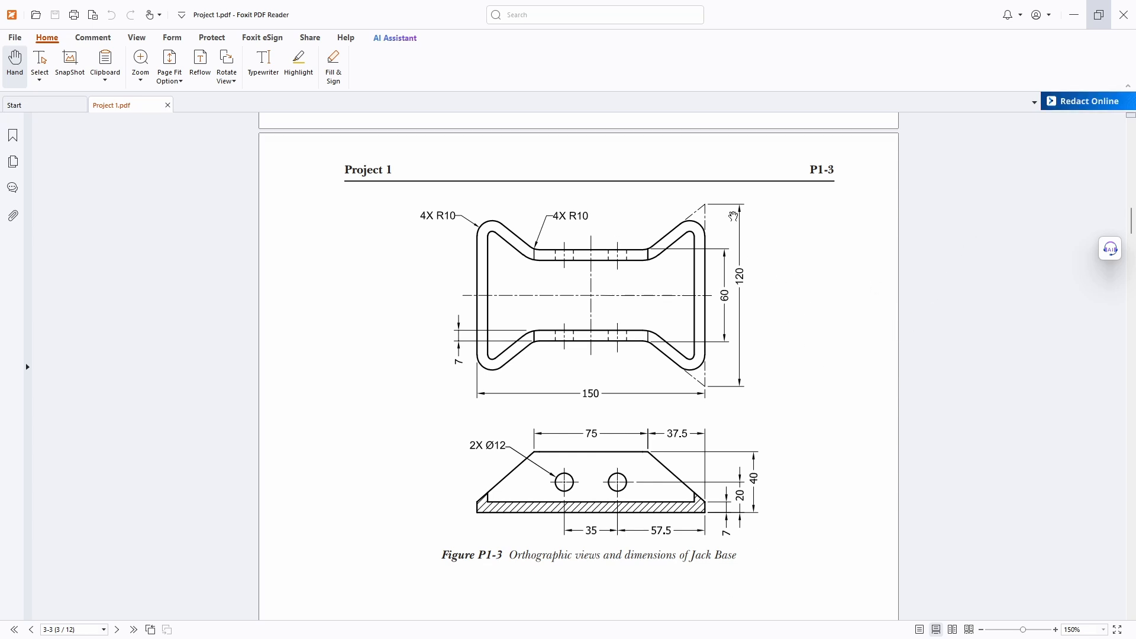